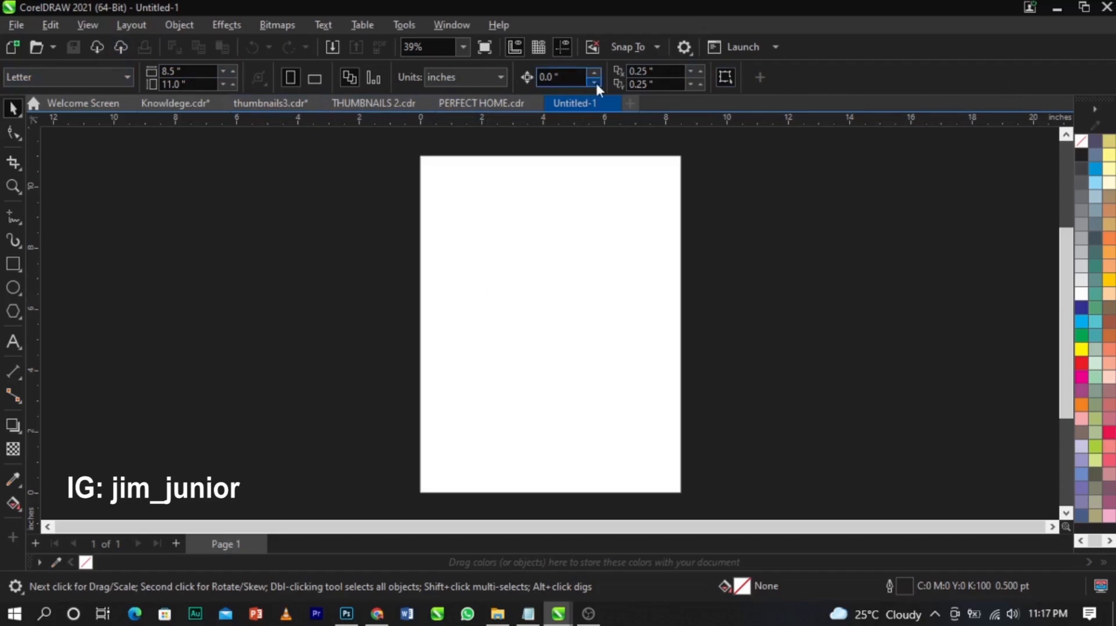
# Set the document units to inches and the page size to 7 × 7 inches.
pyautogui.click(457, 81)
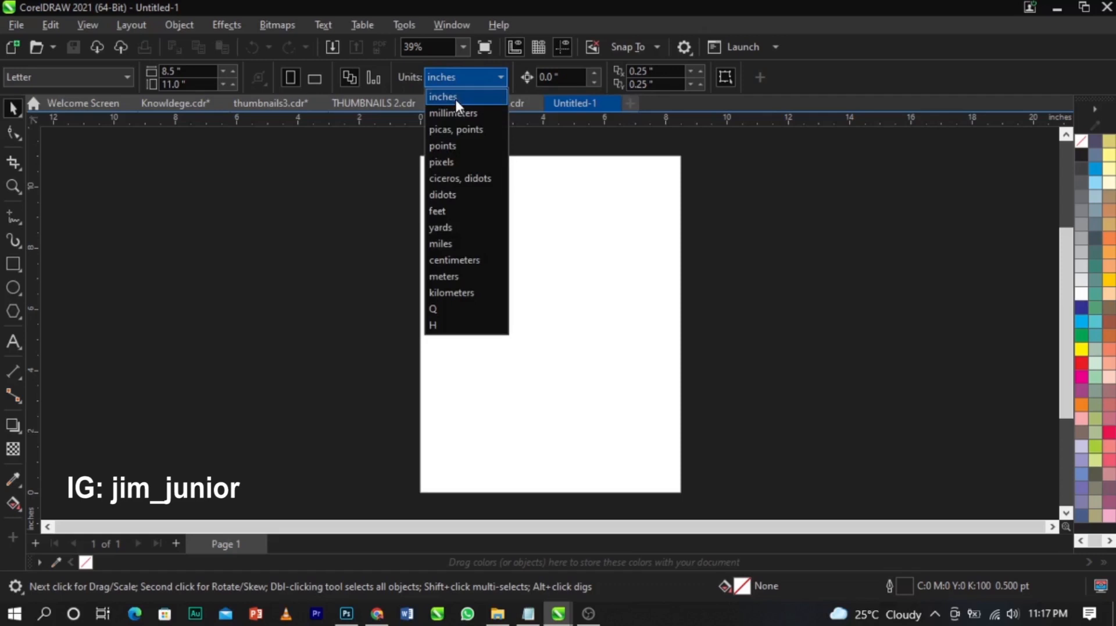
pyautogui.click(454, 97)
pyautogui.click(203, 71)
pyautogui.write('7')
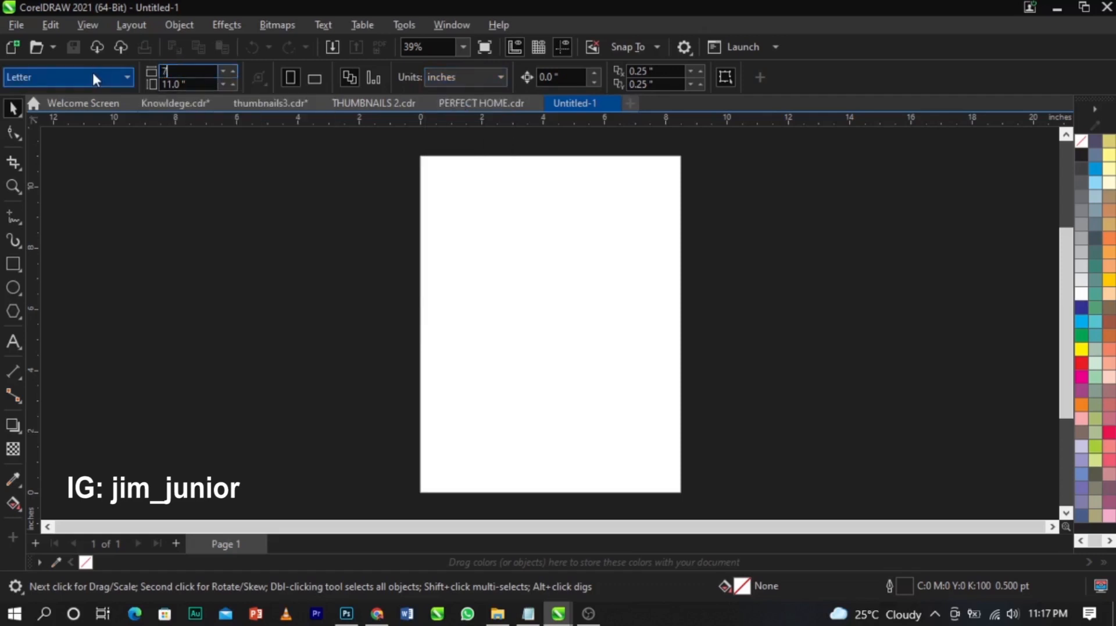
pyautogui.press('Tab')
pyautogui.write('7')
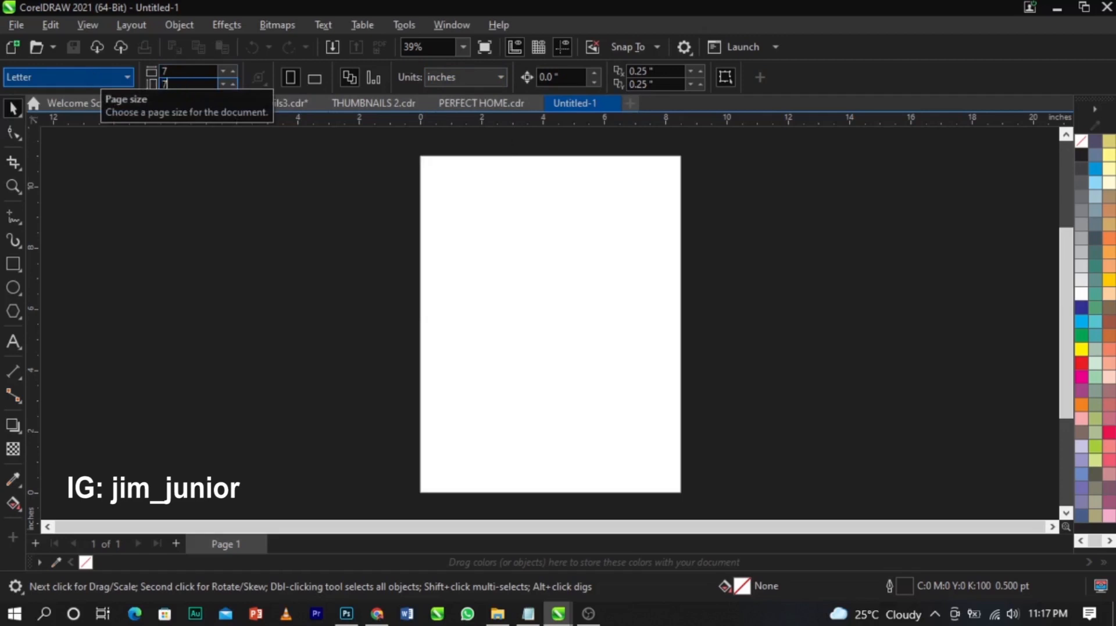
pyautogui.press('Return')
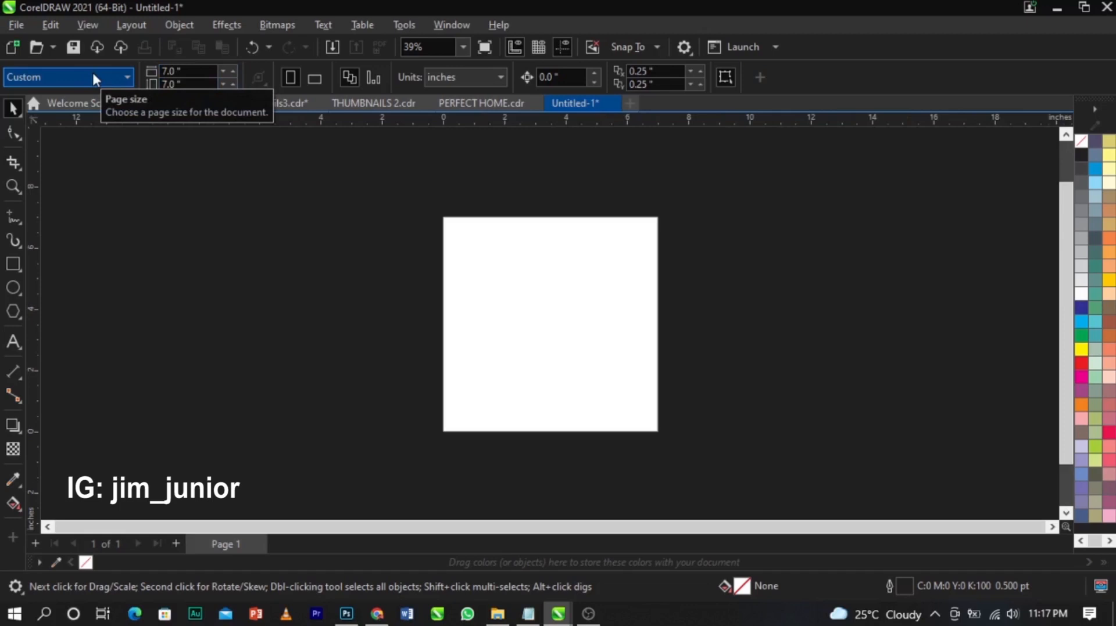
pyautogui.hotkey('shift', 'F4')
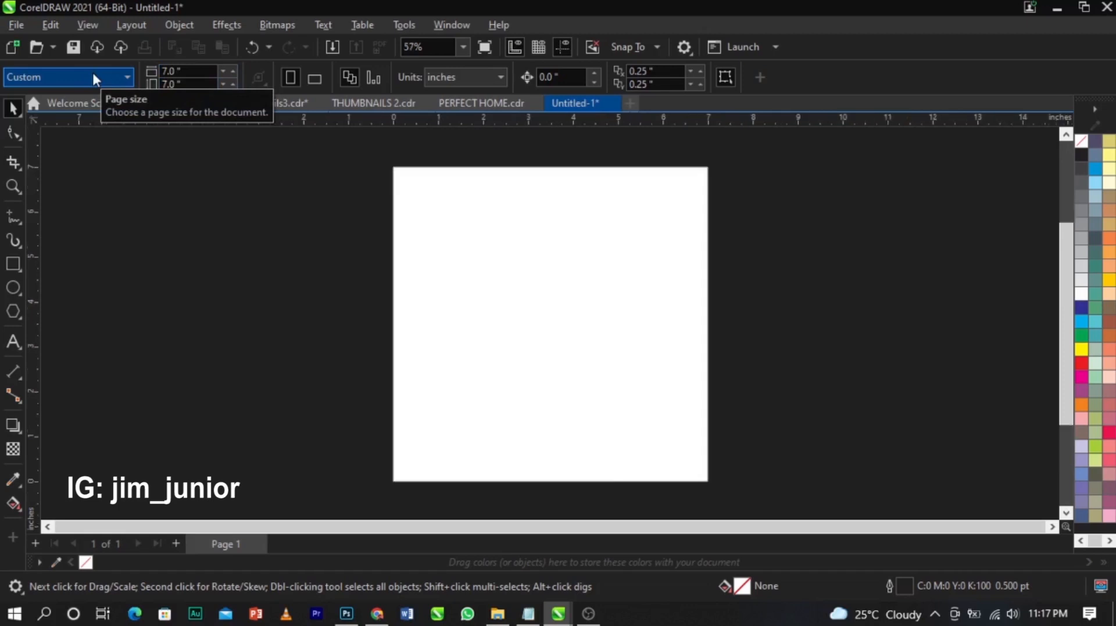
# Draw a rectangle, size it to 7 × 7 inches and centre it on the page.
pyautogui.click(14, 264)
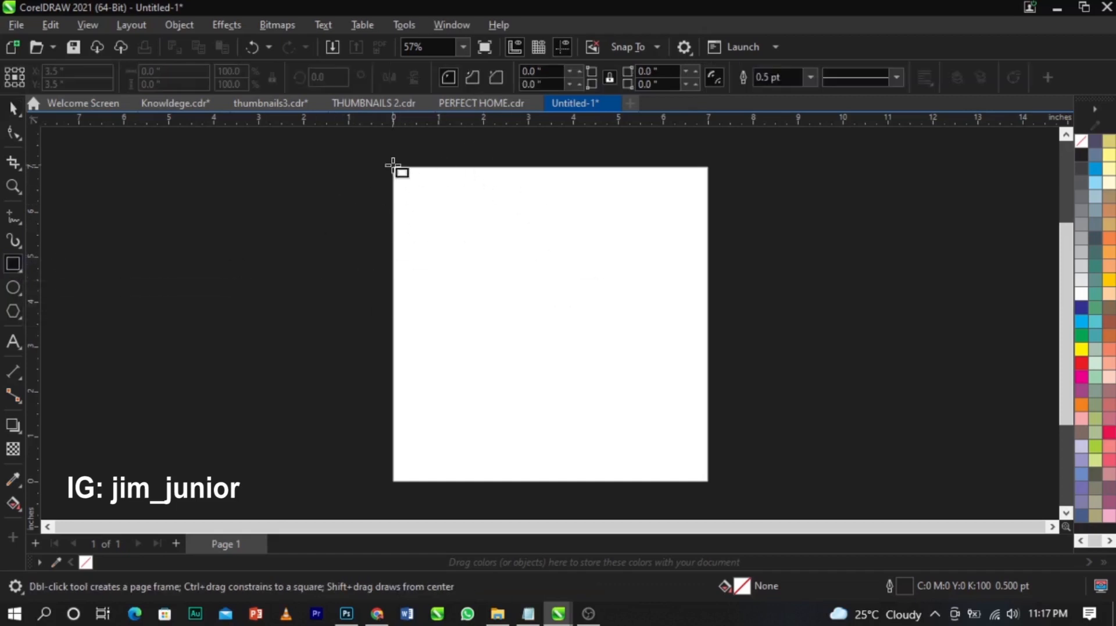
pyautogui.moveTo(393, 165); pyautogui.dragTo(709, 481)
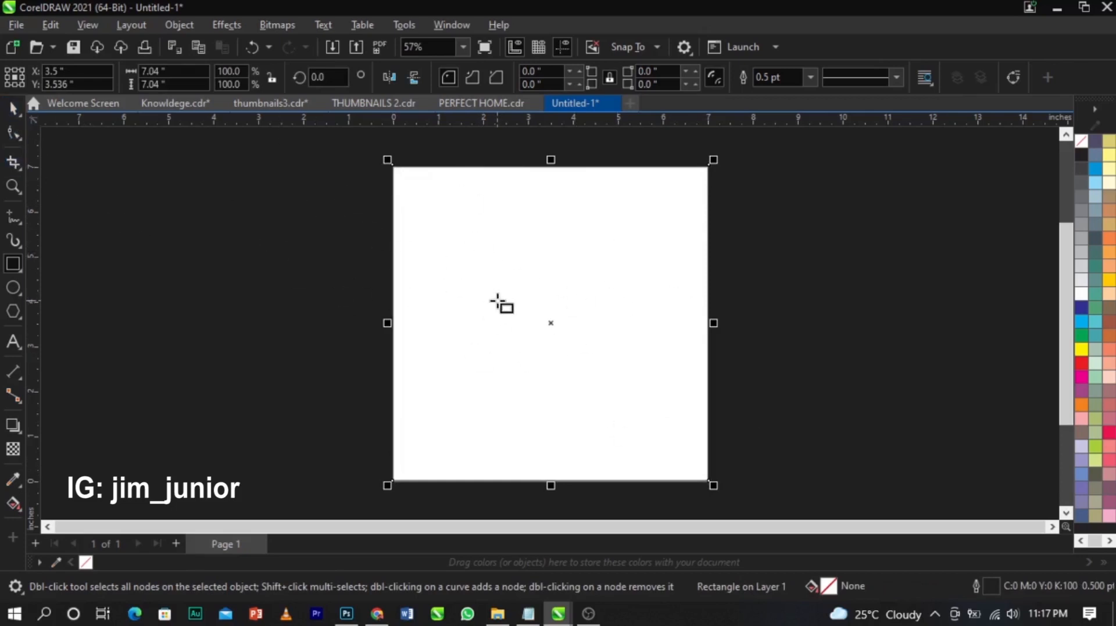
pyautogui.press('Delete')
pyautogui.moveTo(467, 221); pyautogui.dragTo(676, 451)
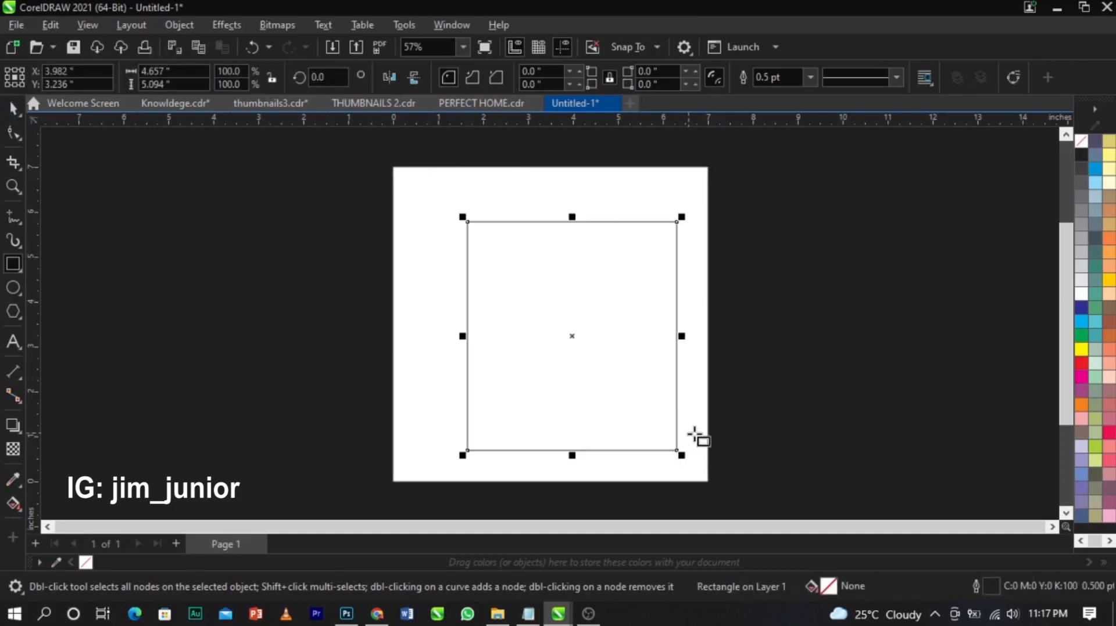
pyautogui.click(170, 72)
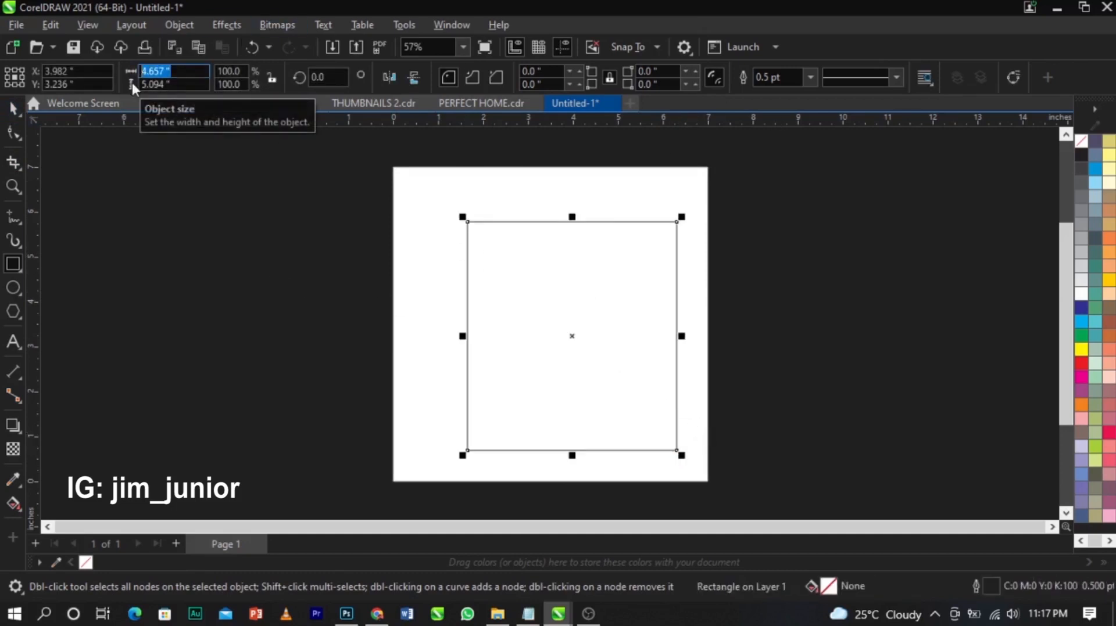
pyautogui.write('7')
pyautogui.press('Tab')
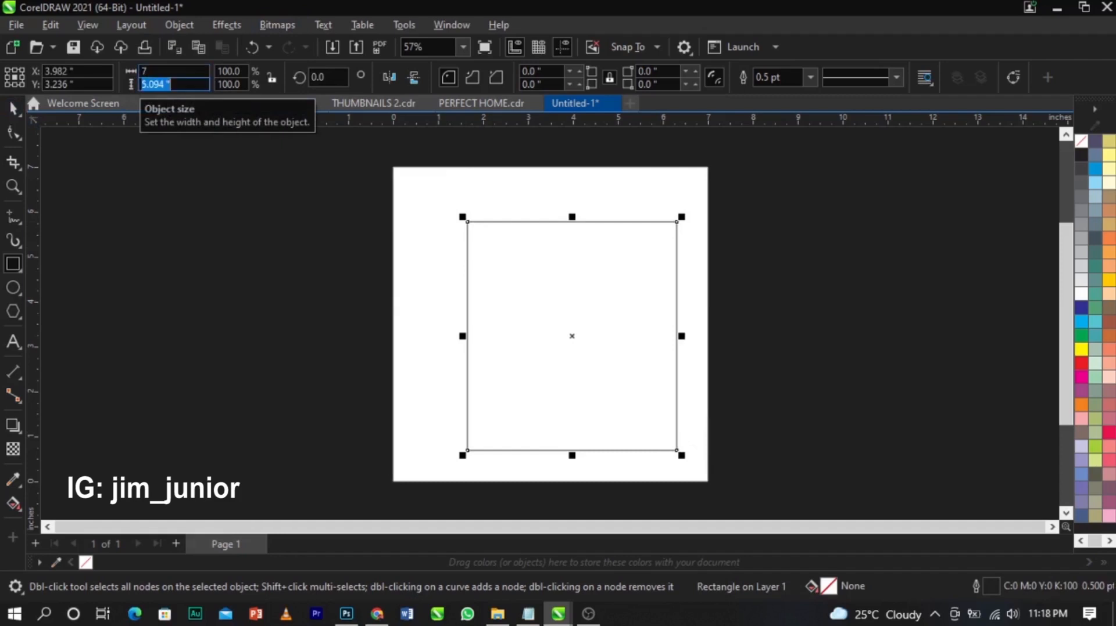
pyautogui.write('7')
pyautogui.press('Return')
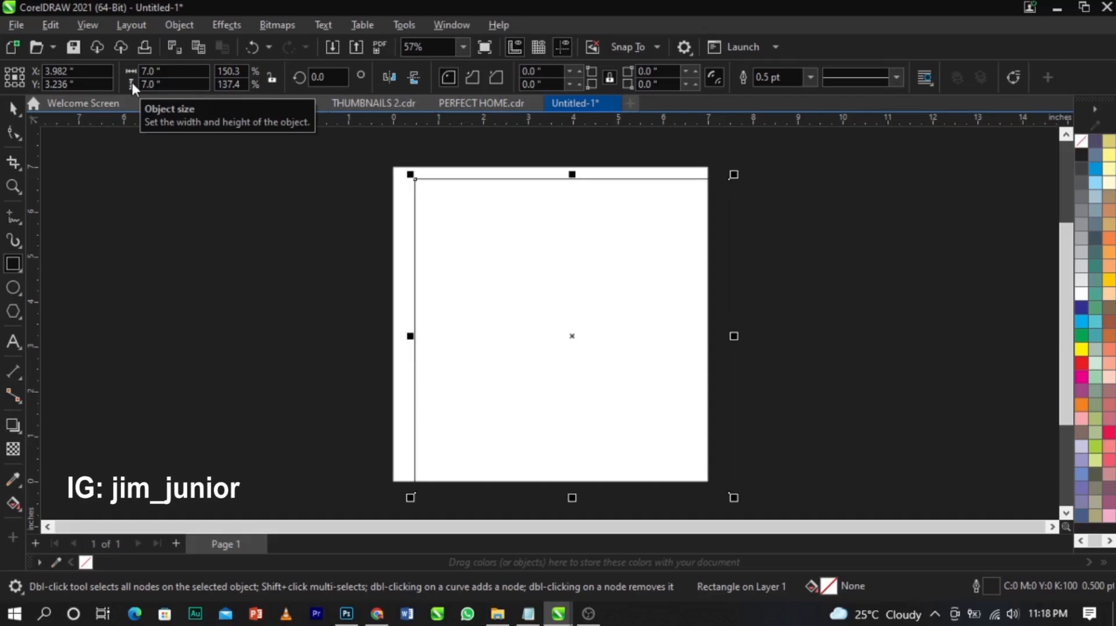
pyautogui.press('p')
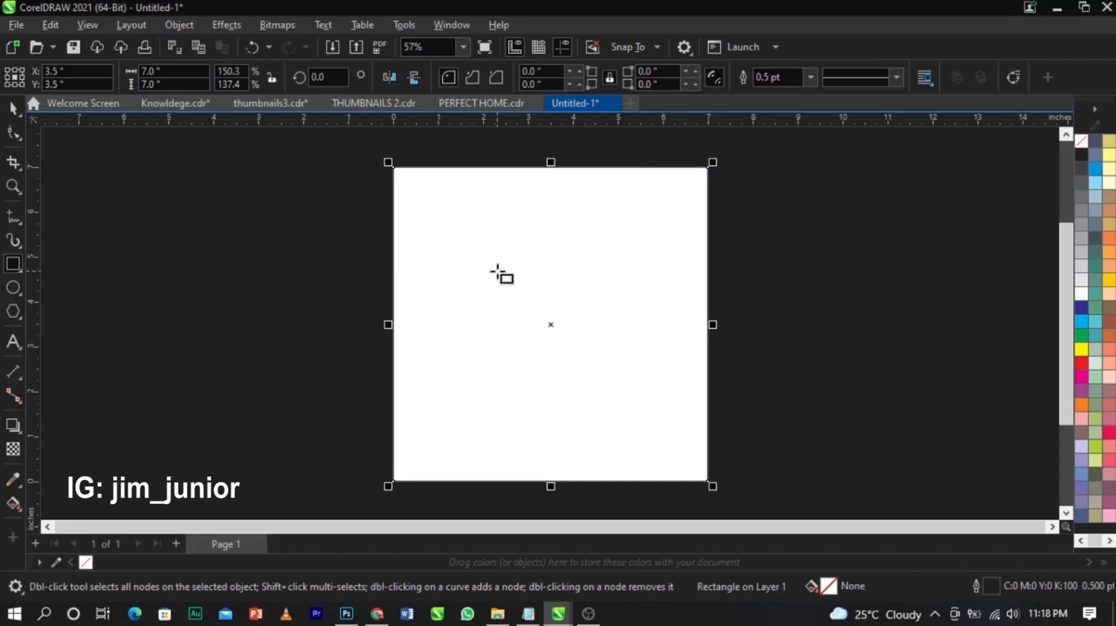
pyautogui.press('space')
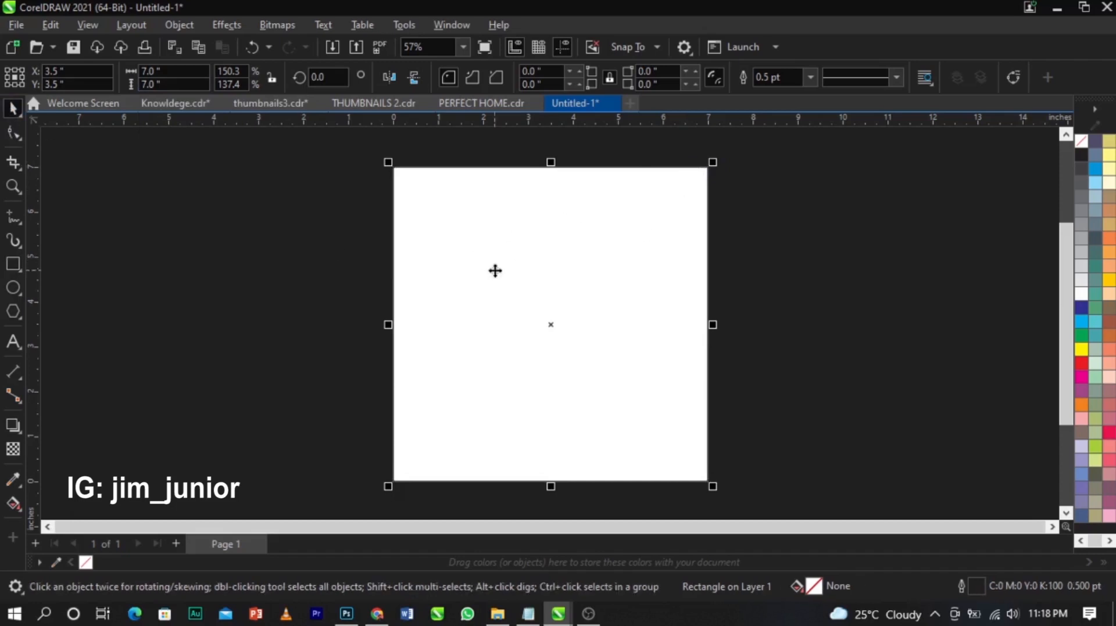
# Move the rectangle off the page centre and centre it on the page again.
pyautogui.moveTo(403, 251); pyautogui.dragTo(445, 266)
pyautogui.scroll(2, 438, 284)
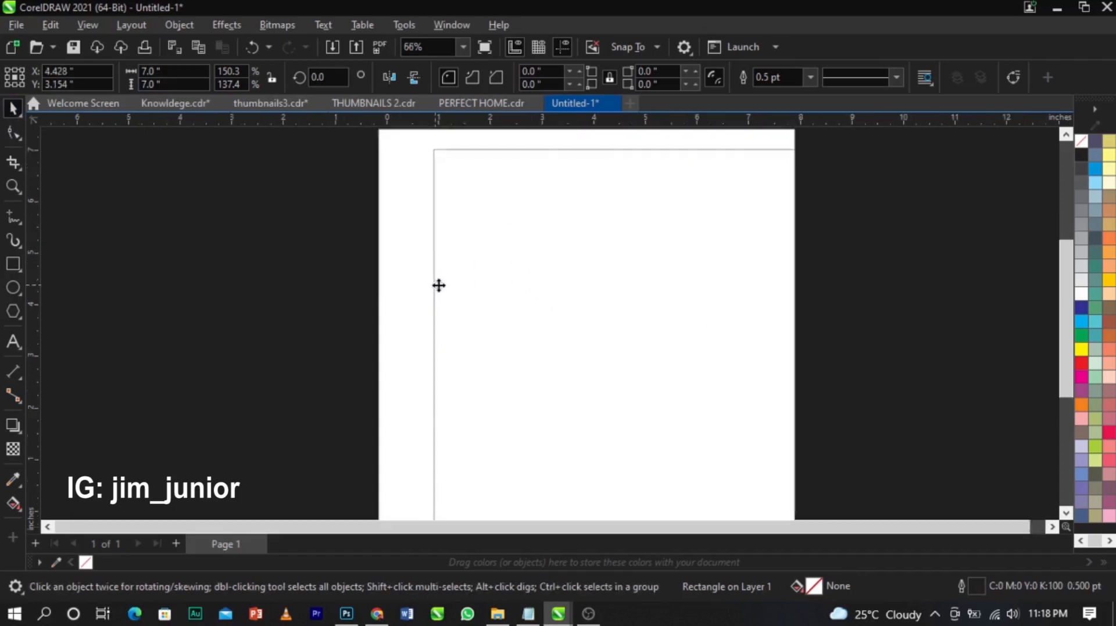
pyautogui.scroll(-2, 438, 283)
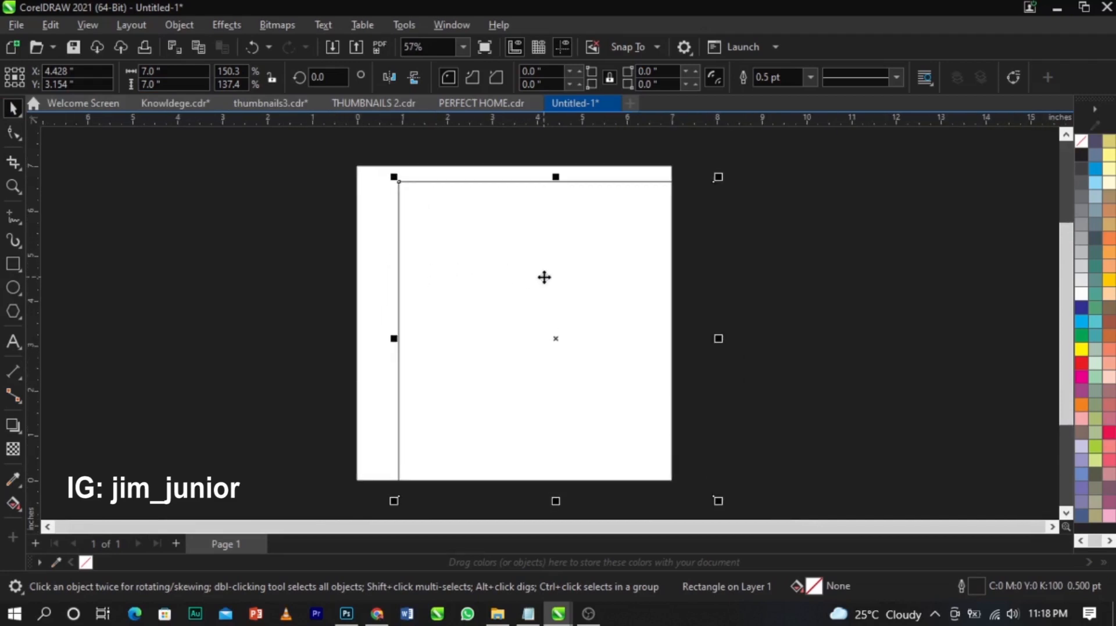
pyautogui.press('p')
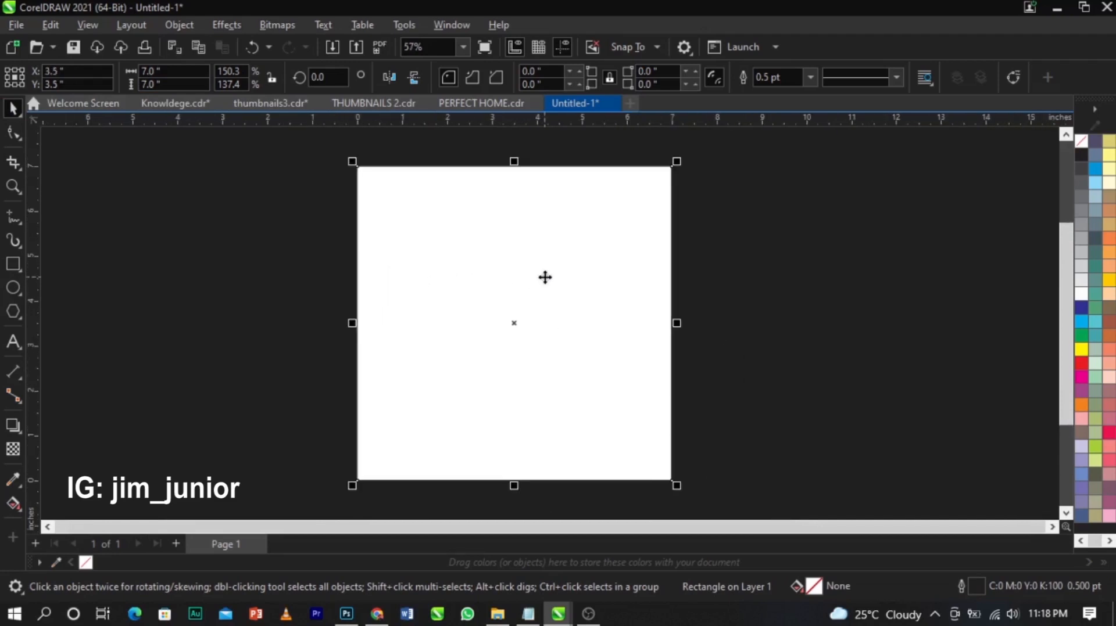
# Remove the outline from the page-sized rectangle and deselect it.
pyautogui.rightClick(1078, 142)
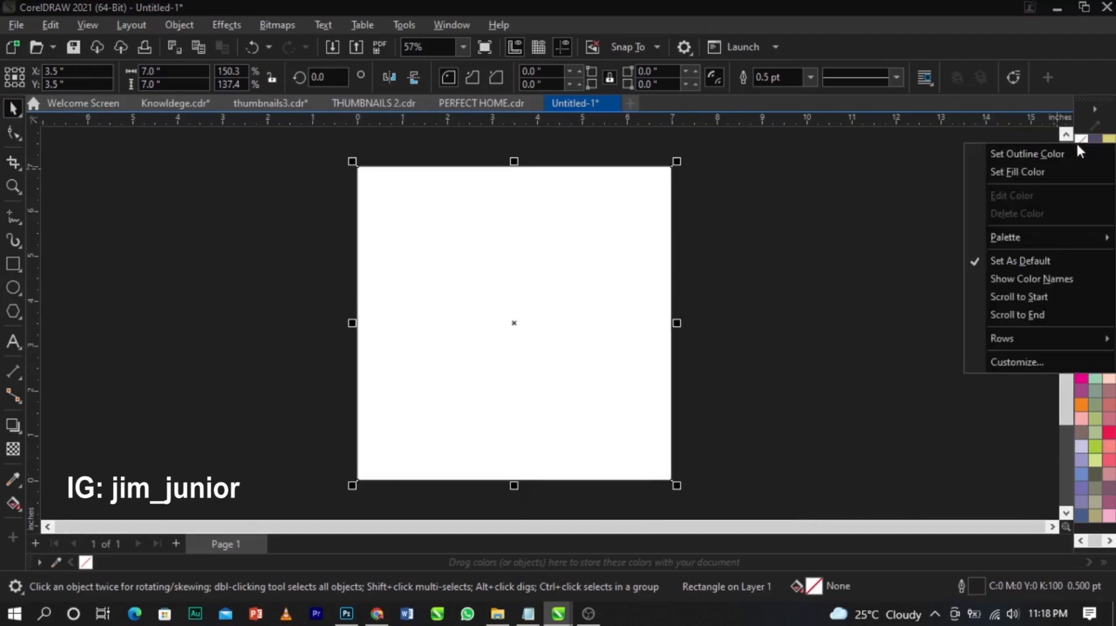
pyautogui.click(1075, 148)
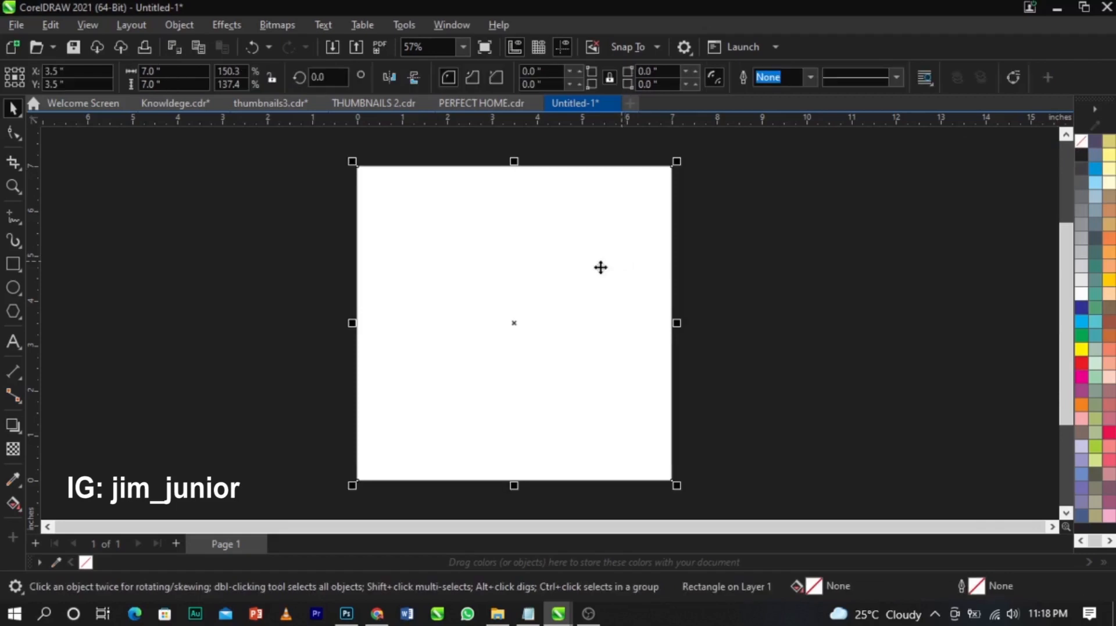
pyautogui.click(819, 329)
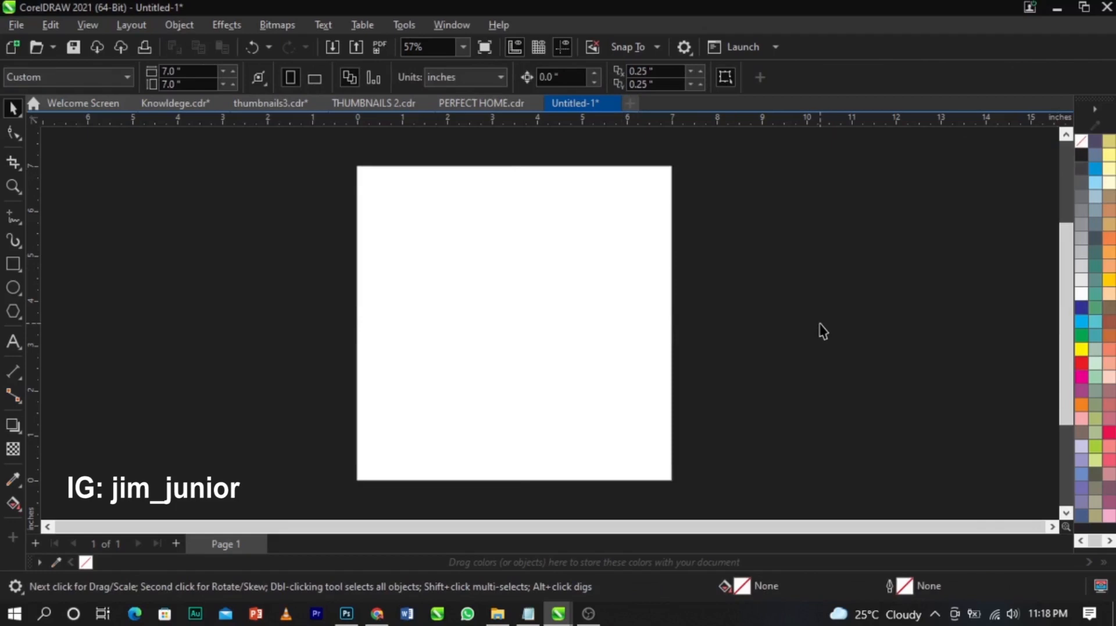
pyautogui.rightClick(820, 326)
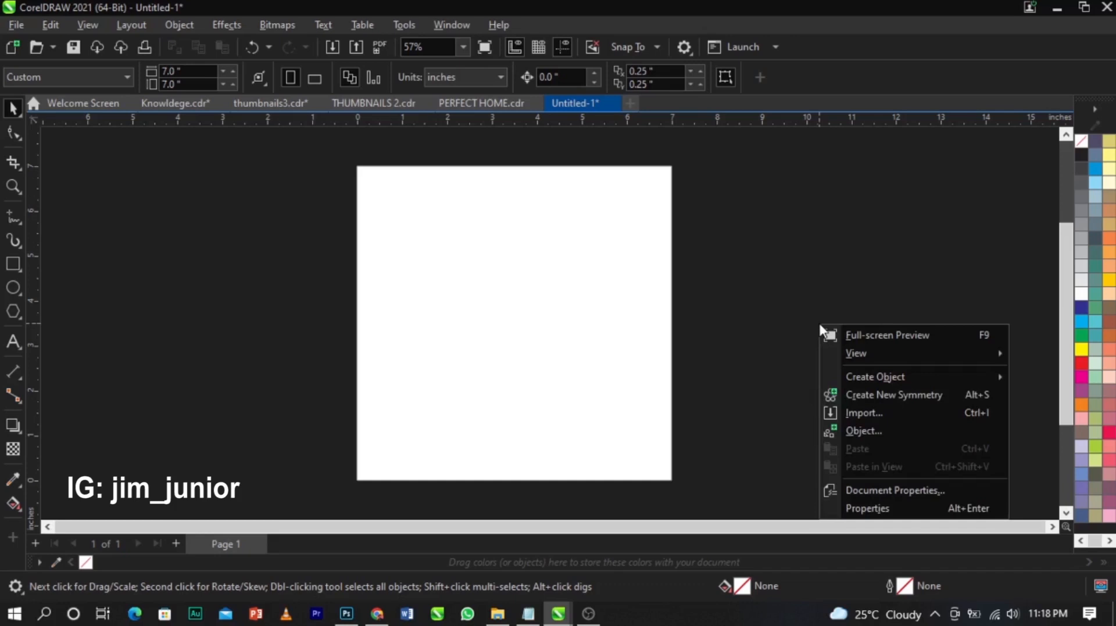
pyautogui.click(815, 325)
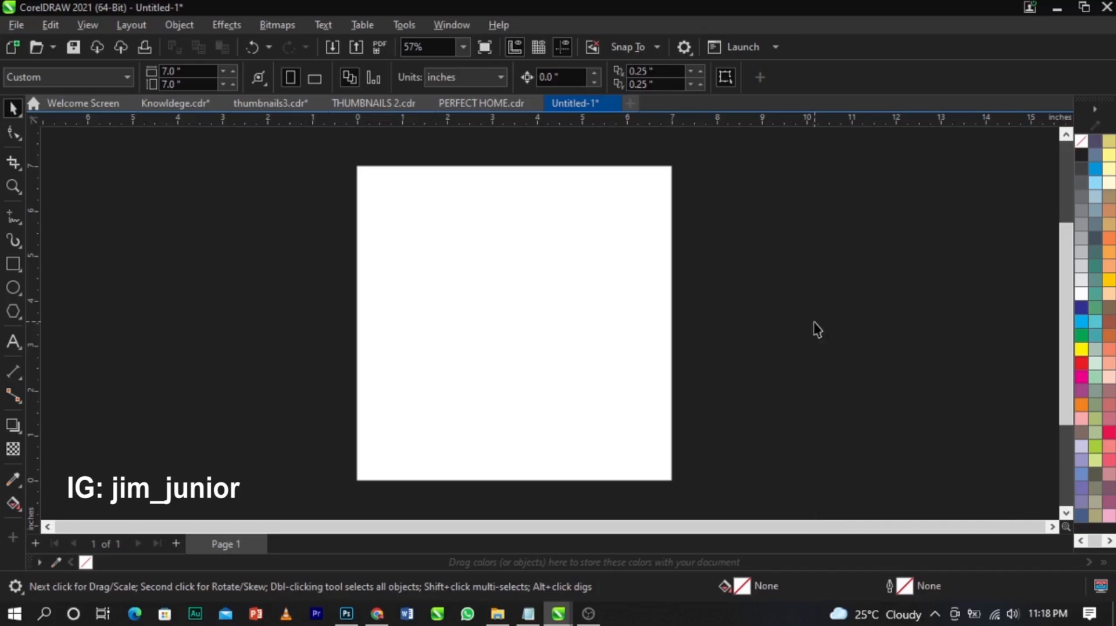
# Choose all the images in the PERFECT HOME folder under Downloads for import.
pyautogui.click(17, 25)
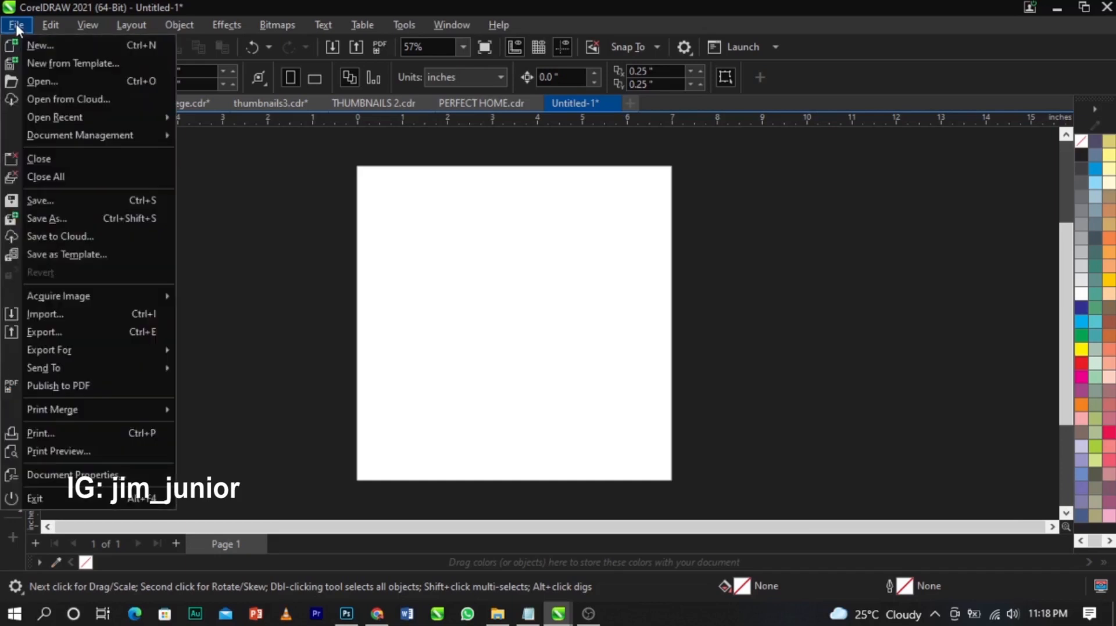
pyautogui.click(79, 317)
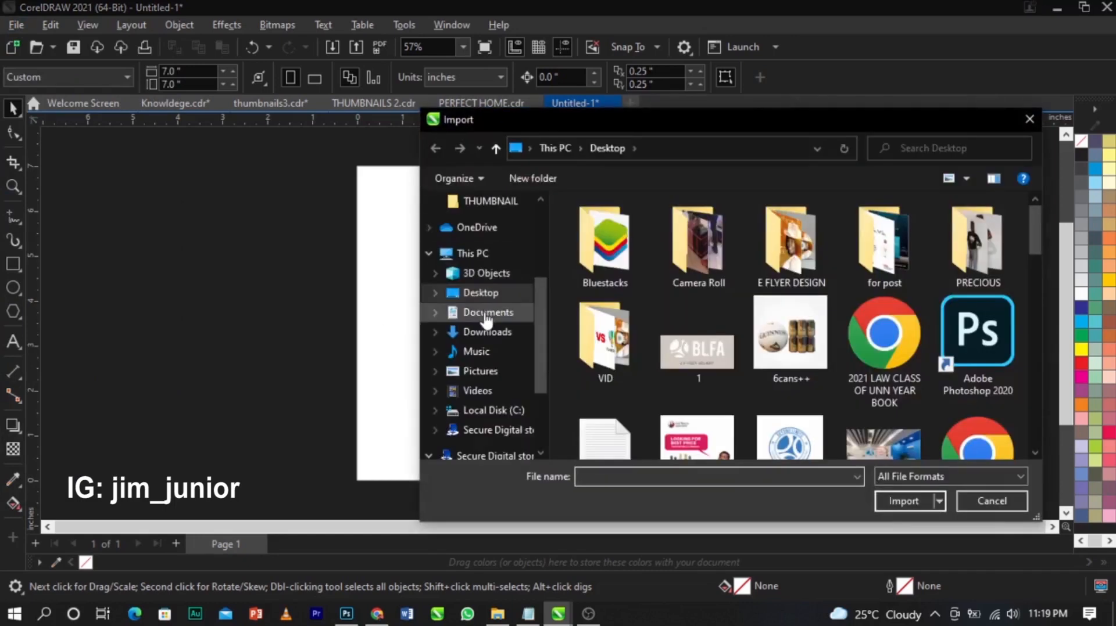
pyautogui.click(495, 338)
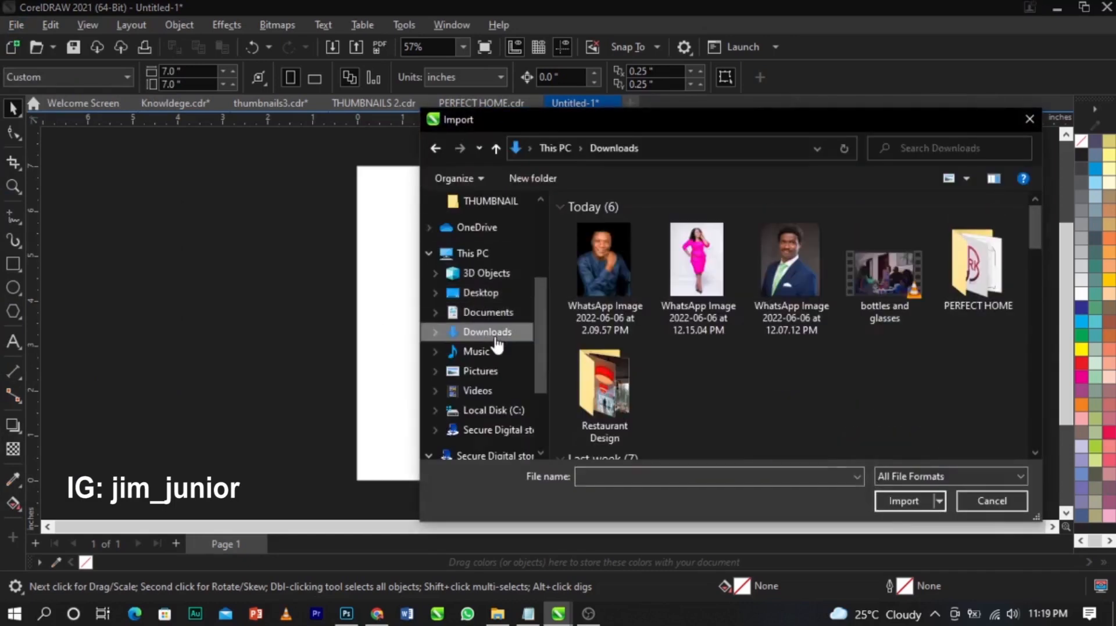
pyautogui.click(972, 284)
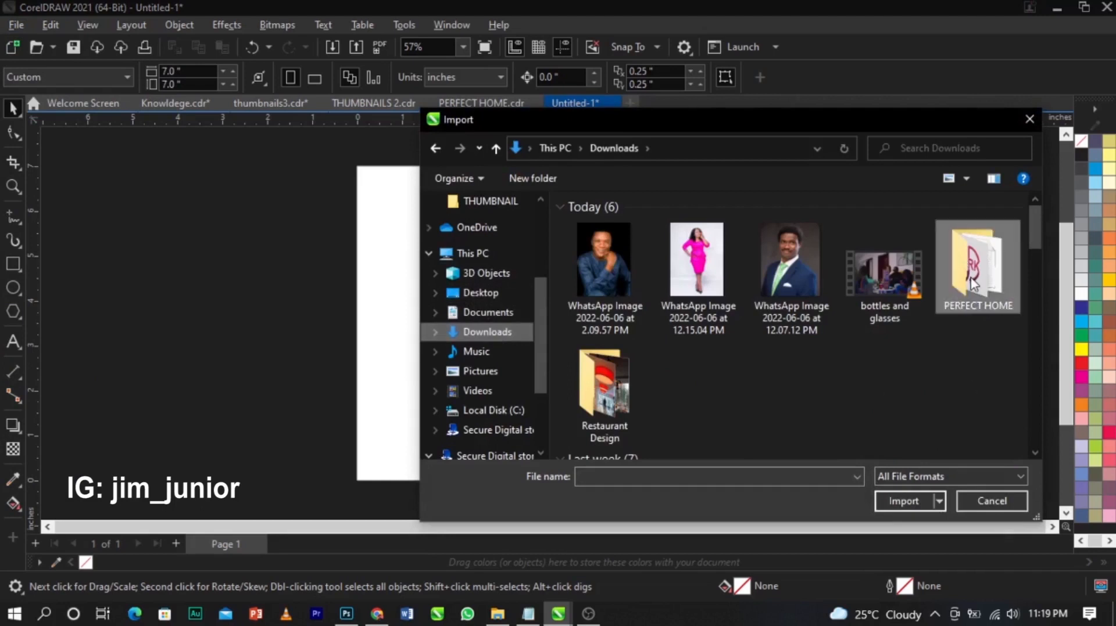
pyautogui.doubleClick(971, 284)
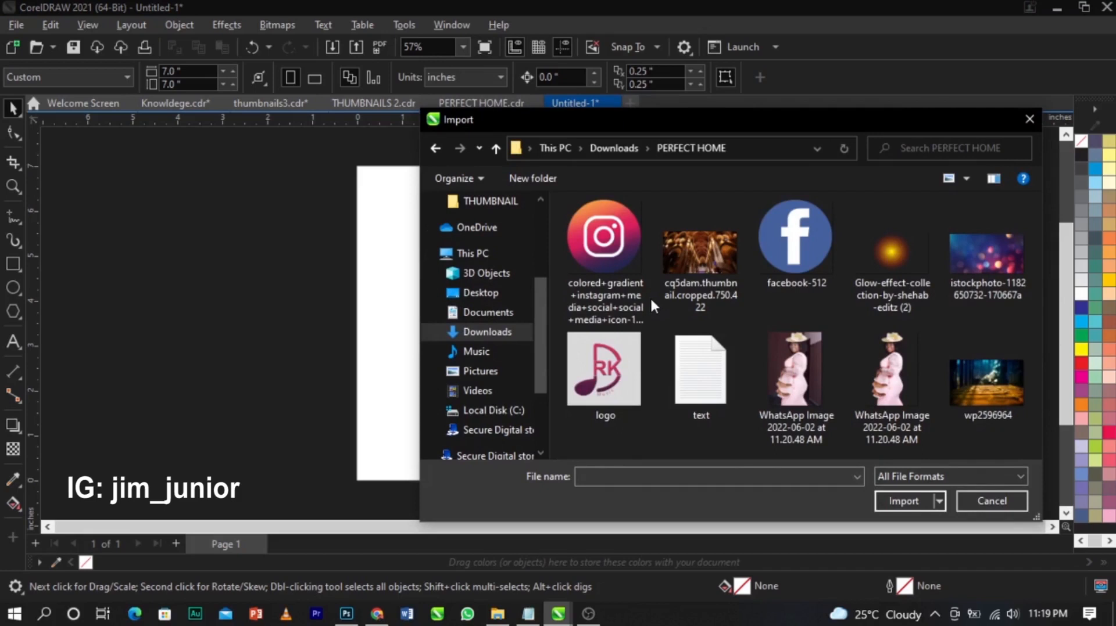
pyautogui.hotkey('ctrl', 'a')
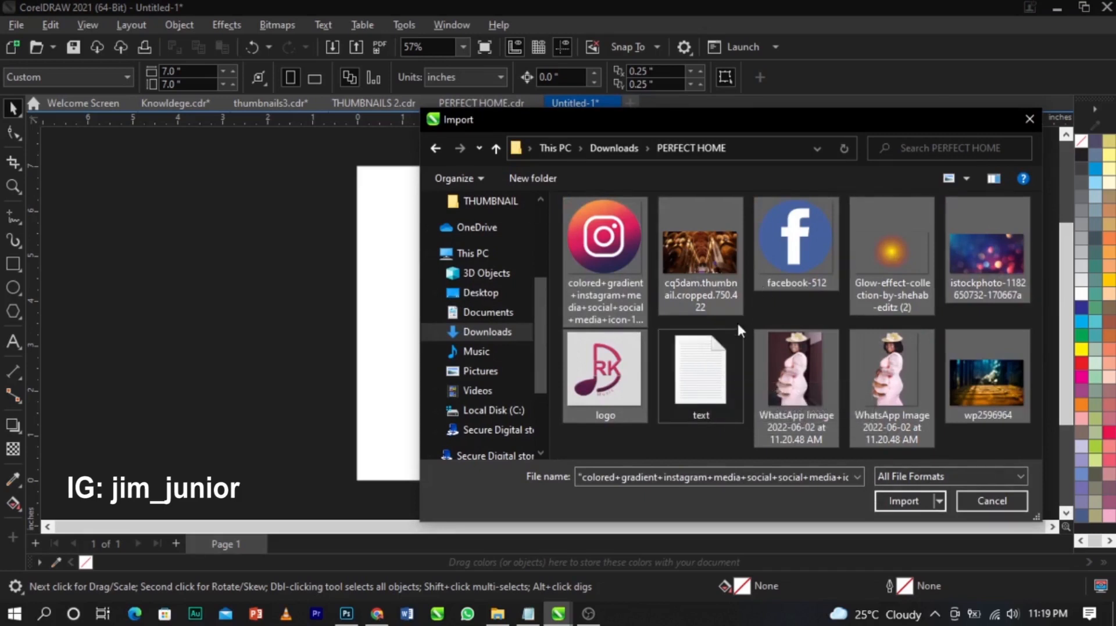
pyautogui.click(902, 501)
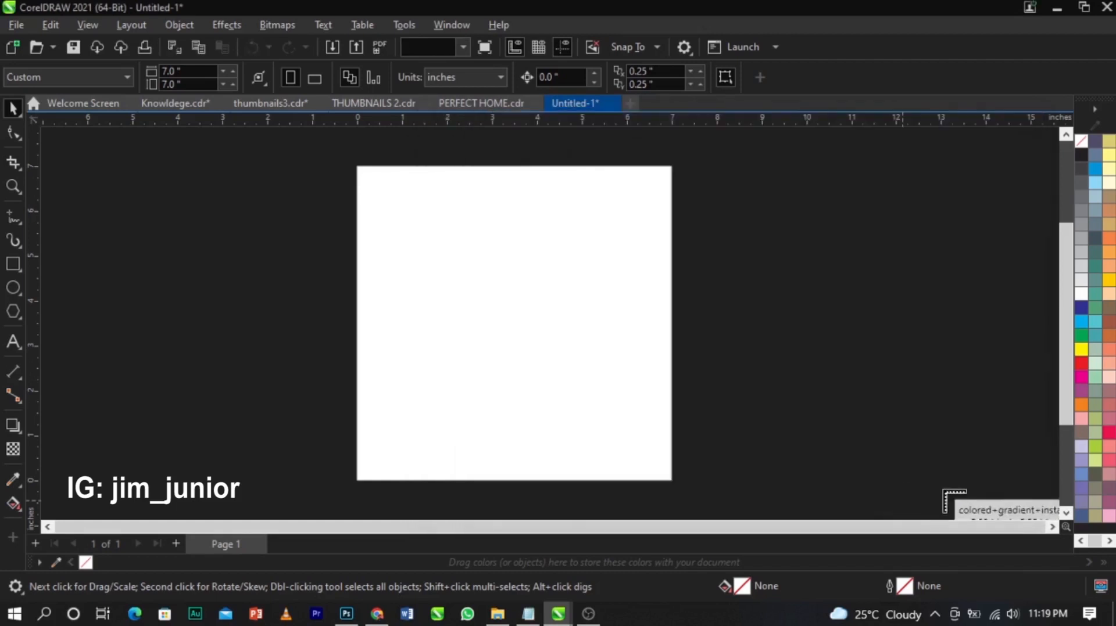
# Place the imported social icons, logo, background pictures and both photos of the woman on the empty area left of the page.
pyautogui.moveTo(91, 155); pyautogui.dragTo(242, 317)
pyautogui.click(243, 318)
pyautogui.moveTo(91, 248); pyautogui.dragTo(203, 345)
pyautogui.moveTo(124, 282); pyautogui.dragTo(200, 373)
pyautogui.moveTo(134, 372); pyautogui.dragTo(182, 414)
pyautogui.moveTo(85, 354); pyautogui.dragTo(168, 411)
pyautogui.moveTo(155, 326); pyautogui.dragTo(218, 382)
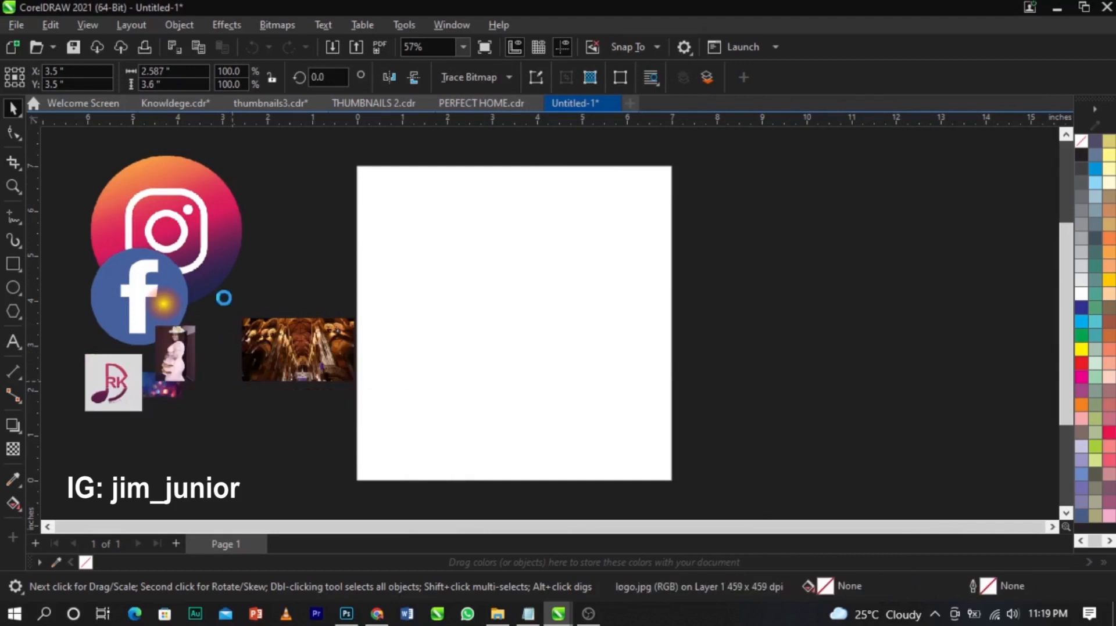
pyautogui.moveTo(224, 254); pyautogui.dragTo(285, 352)
pyautogui.moveTo(263, 221); pyautogui.dragTo(345, 307)
pyautogui.click(264, 168)
# Move the cut-out woman image to the right of the page and delete the duplicate photo that still has its background.
pyautogui.moveTo(263, 296); pyautogui.dragTo(782, 296)
pyautogui.scroll(1, 783, 296)
pyautogui.scroll(1, 783, 297)
pyautogui.scroll(-2, 782, 296)
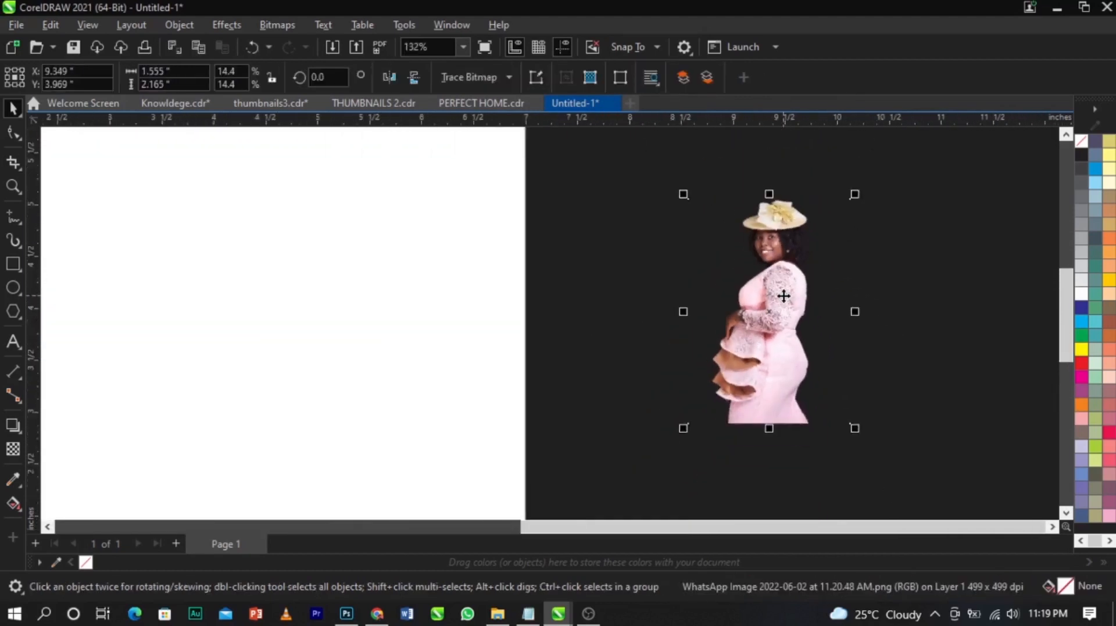
pyautogui.scroll(-1, 205, 322)
pyautogui.scroll(2, 204, 325)
pyautogui.scroll(3, 314, 250)
pyautogui.click(313, 250)
pyautogui.press('Delete')
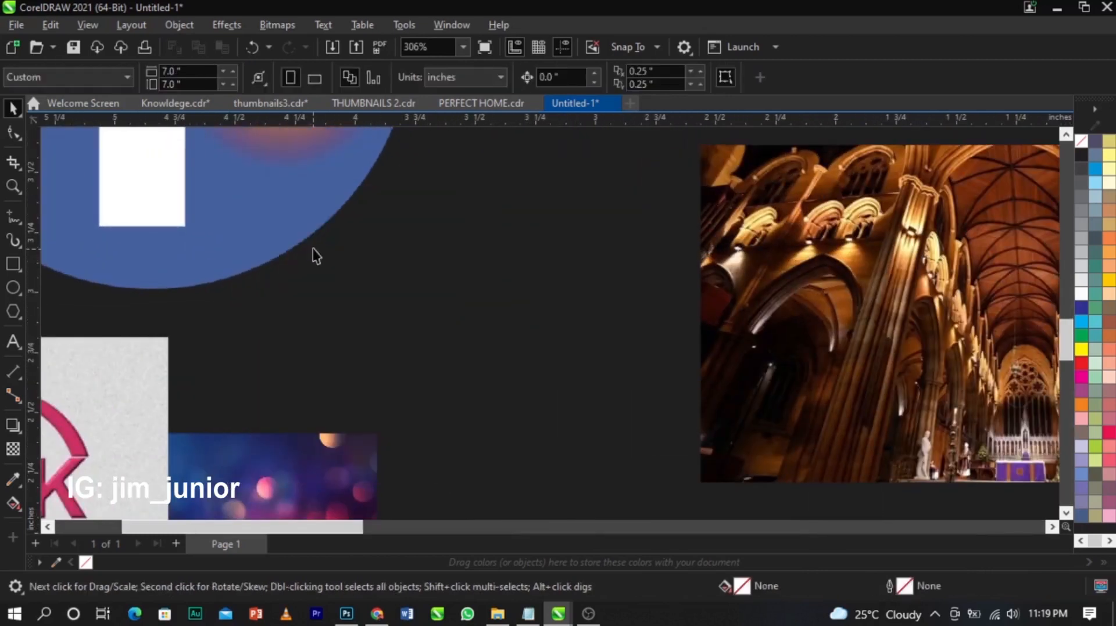
# Move the cut-out woman image back to the left of the page, below the church interior picture.
pyautogui.scroll(-1, 333, 269)
pyautogui.scroll(-2, 748, 297)
pyautogui.scroll(-3, 748, 298)
pyautogui.scroll(1, 740, 244)
pyautogui.click(755, 255)
pyautogui.moveTo(755, 256); pyautogui.dragTo(307, 381)
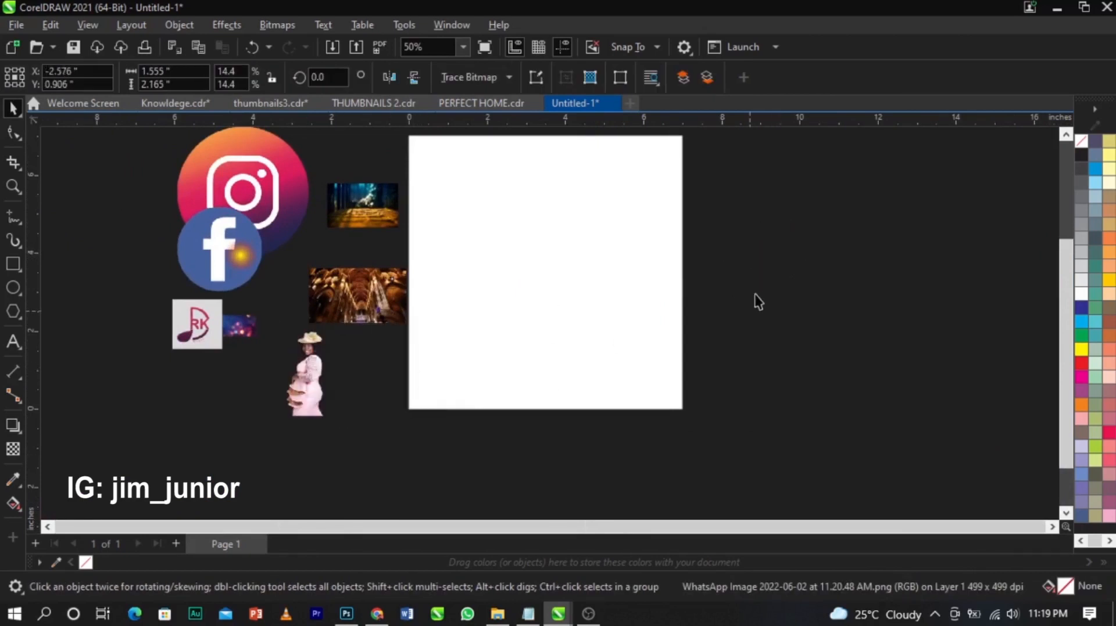
pyautogui.click(755, 296)
# Switch to Notepad and review the design wording and the list of fonts in the text file.
pyautogui.click(528, 614)
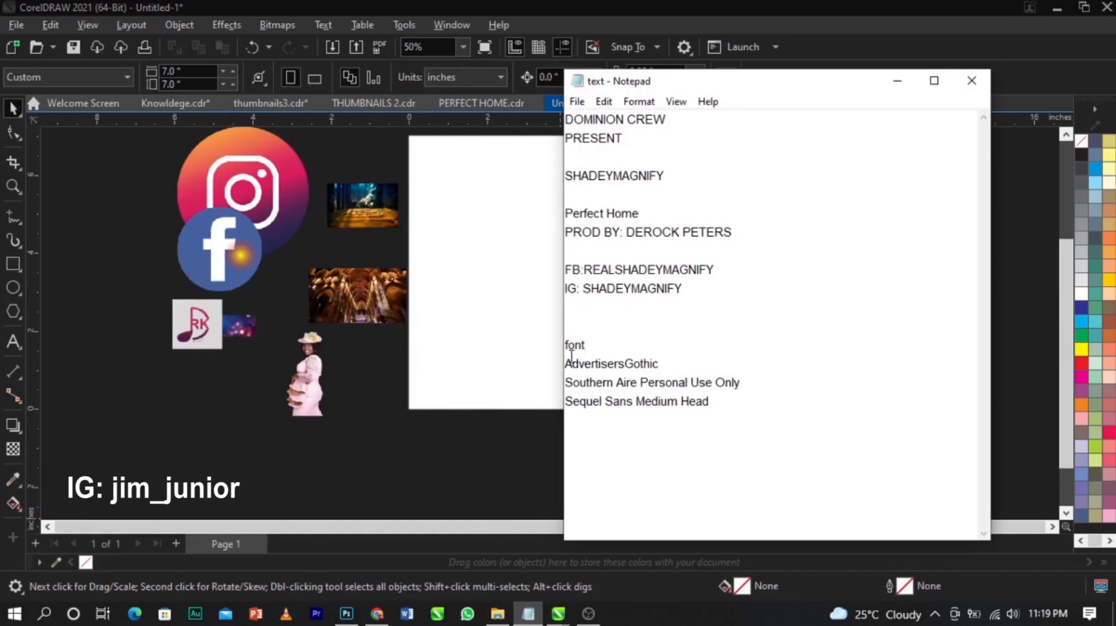
pyautogui.moveTo(589, 382); pyautogui.dragTo(695, 422)
pyautogui.click(718, 425)
pyautogui.moveTo(572, 364); pyautogui.dragTo(722, 403)
pyautogui.click(722, 404)
pyautogui.moveTo(682, 289); pyautogui.dragTo(593, 213)
pyautogui.click(610, 304)
pyautogui.moveTo(573, 366); pyautogui.dragTo(720, 401)
pyautogui.click(735, 405)
pyautogui.click(725, 287)
# Copy the wording from DOMINION CREW through the IG line, leaving out the font list, and switch back to CorelDRAW.
pyautogui.moveTo(735, 296); pyautogui.dragTo(555, 132)
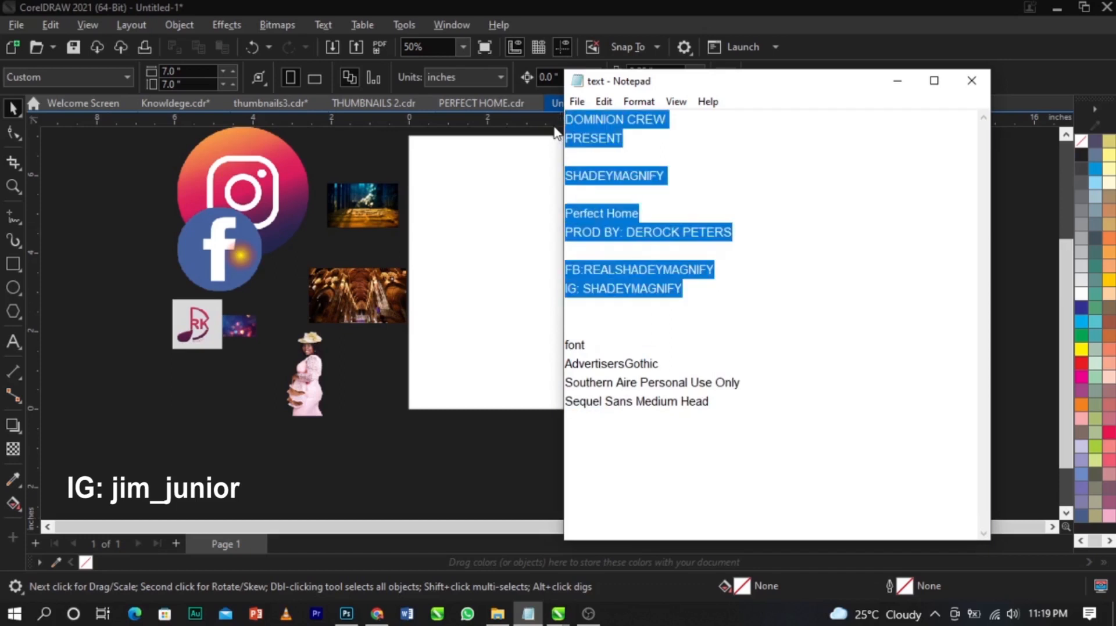
pyautogui.hotkey('ctrl', 'c')
pyautogui.click(469, 235)
pyautogui.click(179, 448)
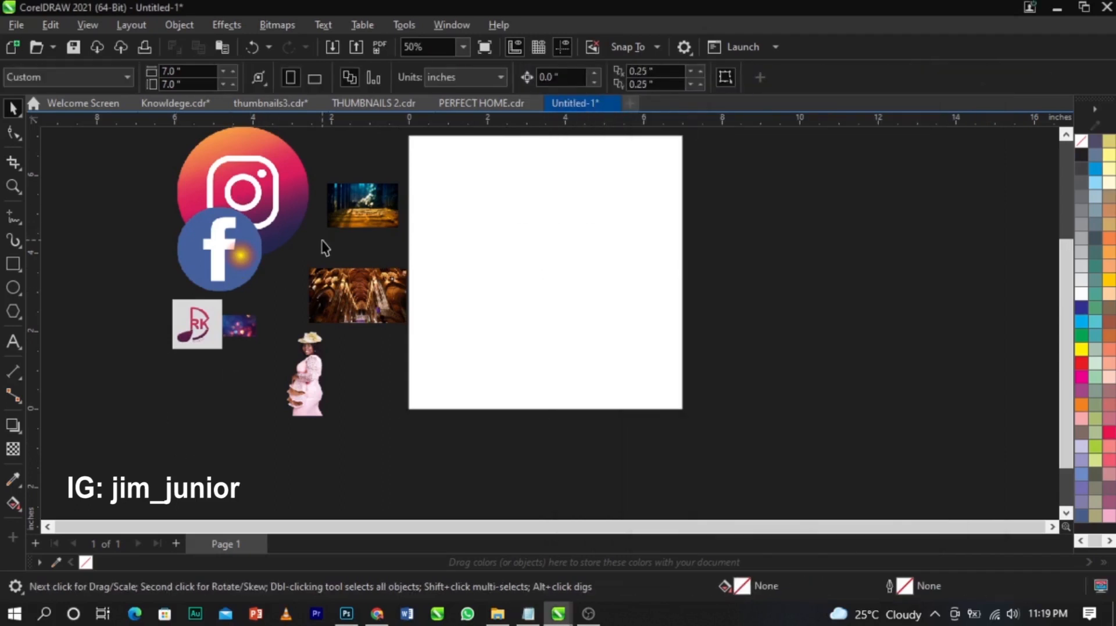
# Paste the copied wording as artistic text beside the page's right edge and fill it with white.
pyautogui.click(10, 343)
pyautogui.click(724, 174)
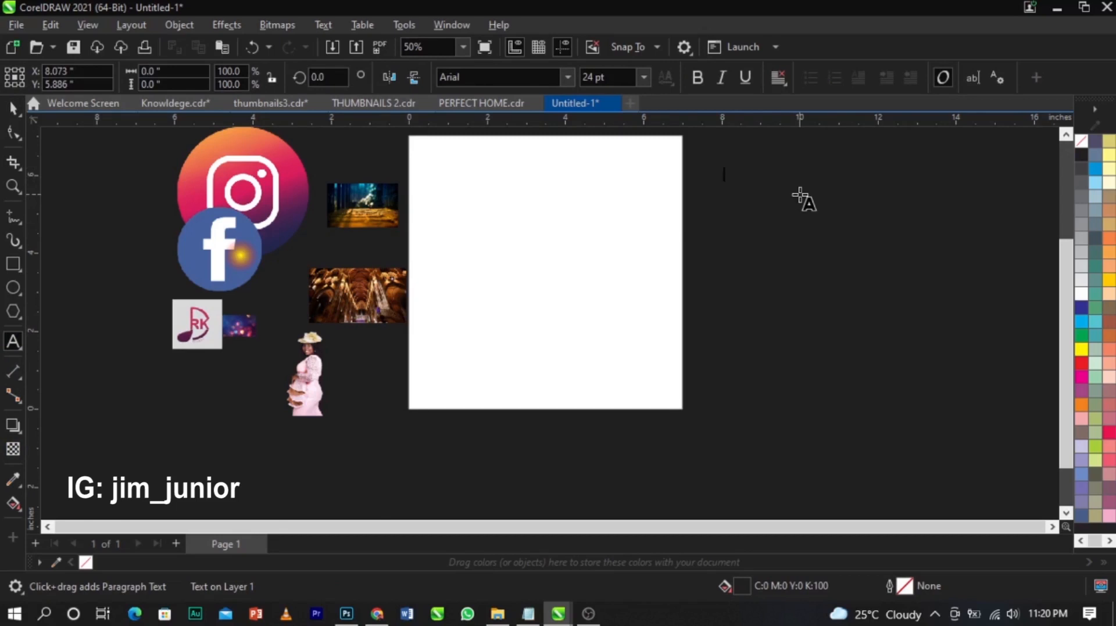
pyautogui.hotkey('ctrl', 'v')
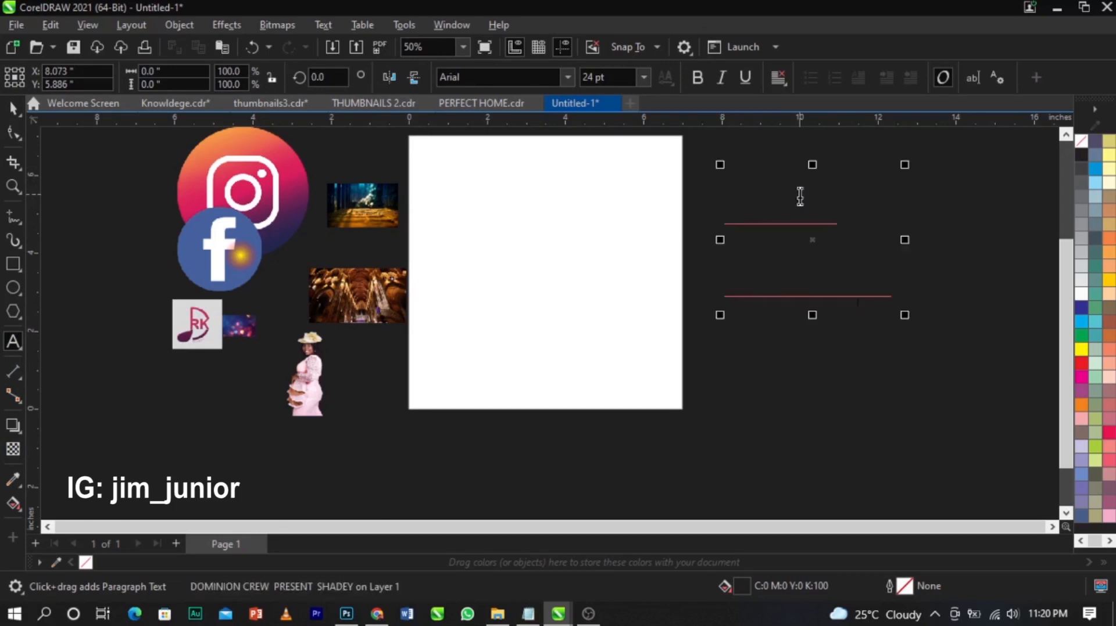
pyautogui.click(11, 108)
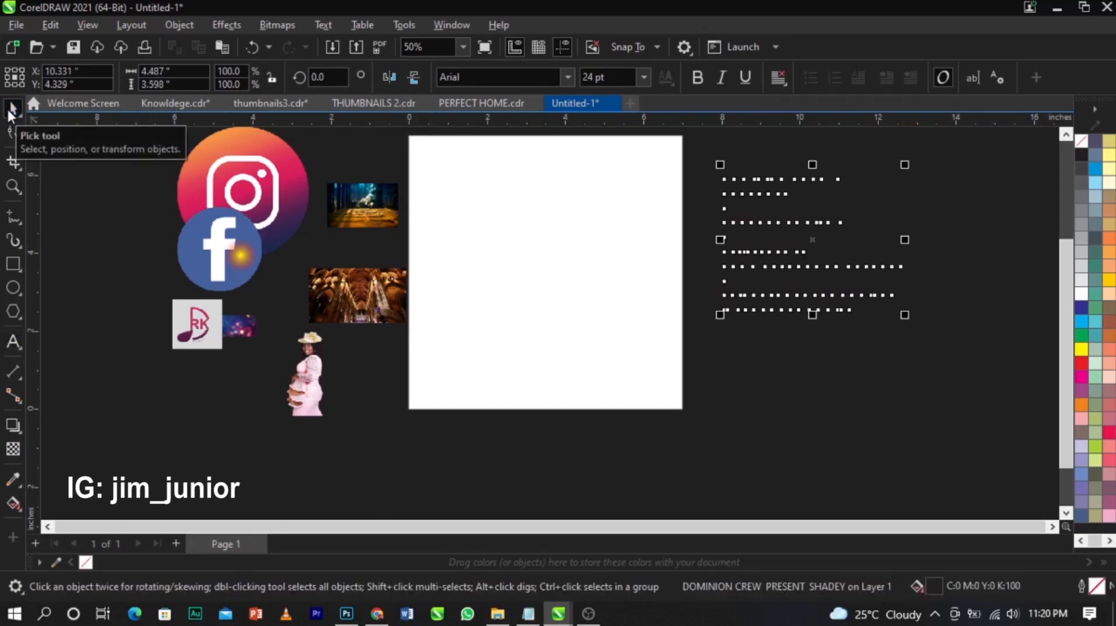
pyautogui.click(1081, 296)
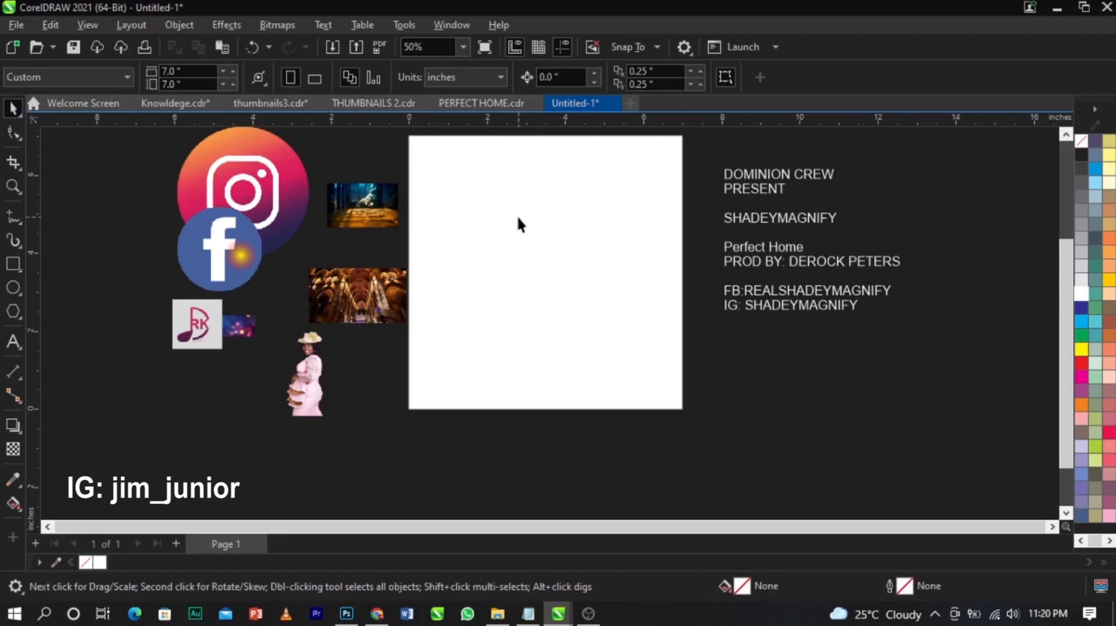
# Shrink the Instagram icon and move the church interior picture away from the page, above the icons.
pyautogui.scroll(1, 517, 224)
pyautogui.scroll(-1, 521, 154)
pyautogui.scroll(1, 521, 154)
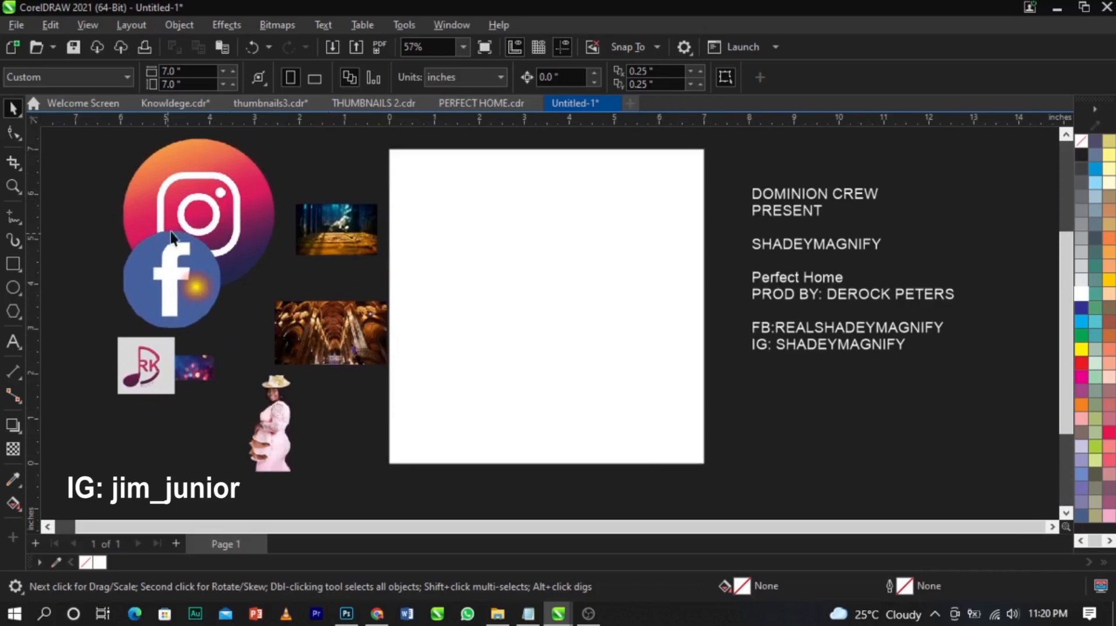
pyautogui.click(255, 226)
pyautogui.moveTo(277, 292); pyautogui.dragTo(123, 247)
pyautogui.click(366, 252)
pyautogui.moveTo(342, 356); pyautogui.dragTo(159, 197)
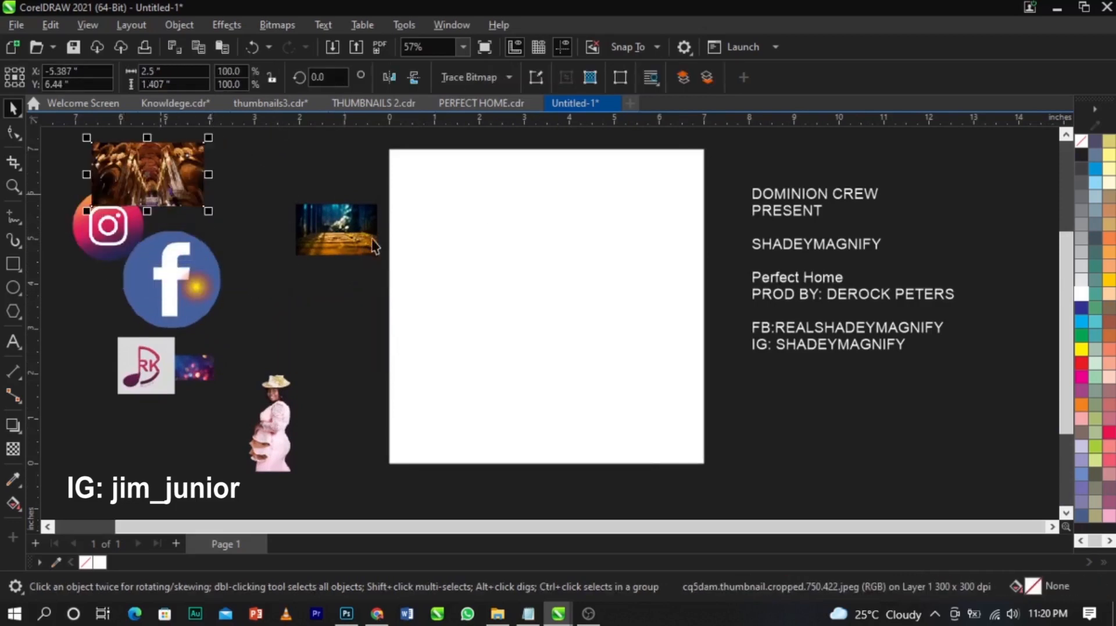
# Enlarge the blue-and-orange pathway photo to about 6.1 × 3.8 inches and place it over the page's left part.
pyautogui.click(351, 245)
pyautogui.moveTo(381, 261); pyautogui.dragTo(750, 471)
pyautogui.moveTo(522, 358); pyautogui.dragTo(458, 310)
pyautogui.moveTo(643, 414); pyautogui.dragTo(524, 379)
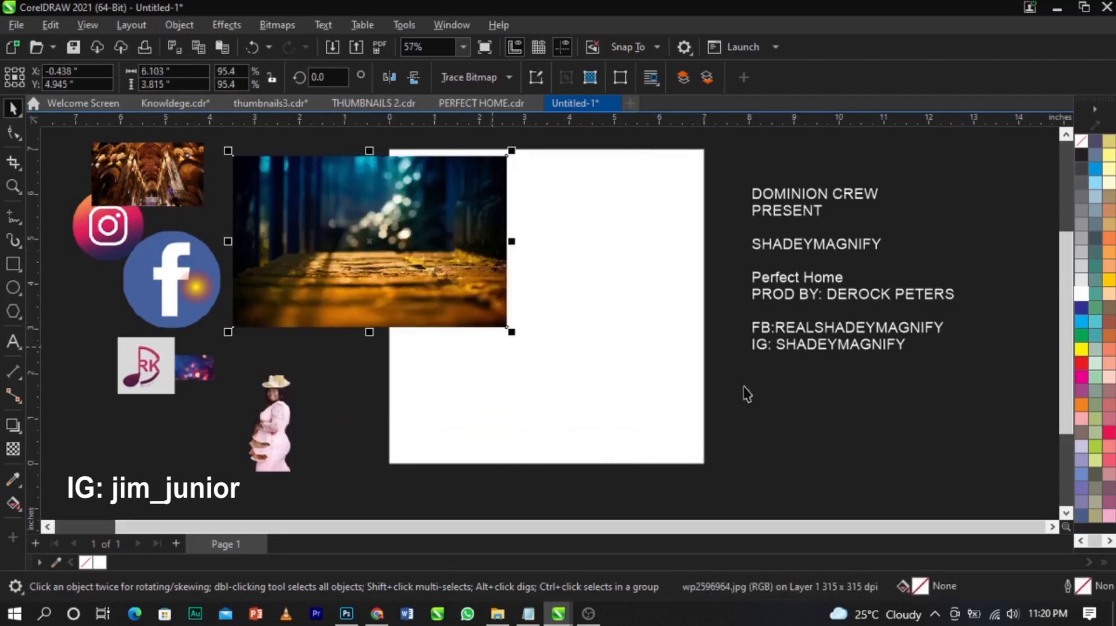
pyautogui.moveTo(420, 242); pyautogui.dragTo(531, 278)
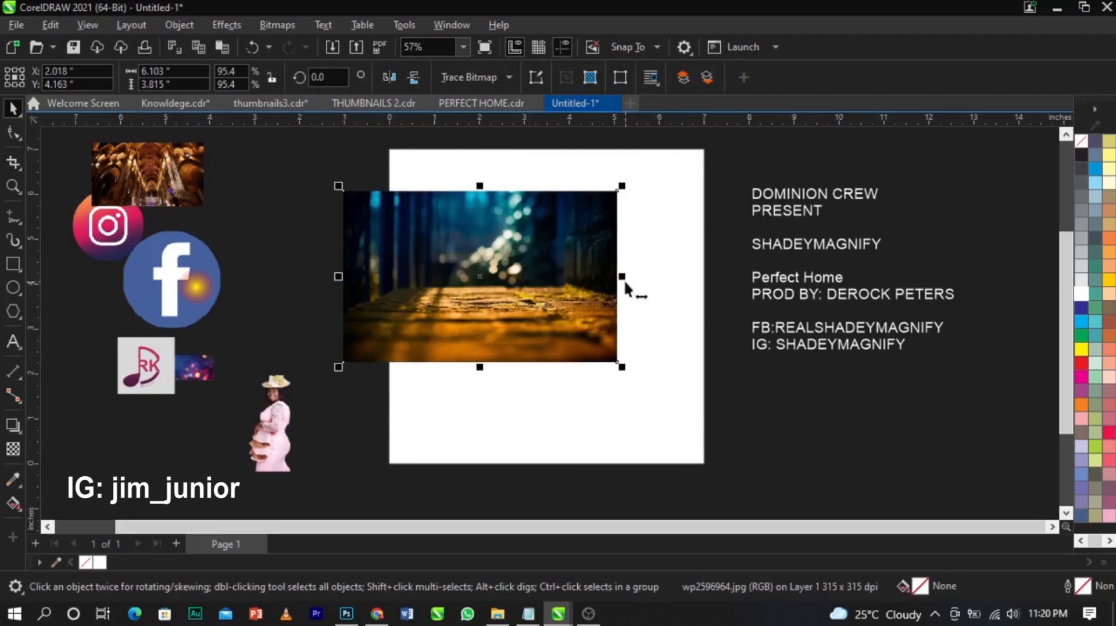
# Try stretching the pathway photo wider and taller without keeping its proportions, undoing each stretch.
pyautogui.moveTo(621, 278); pyautogui.dragTo(734, 289)
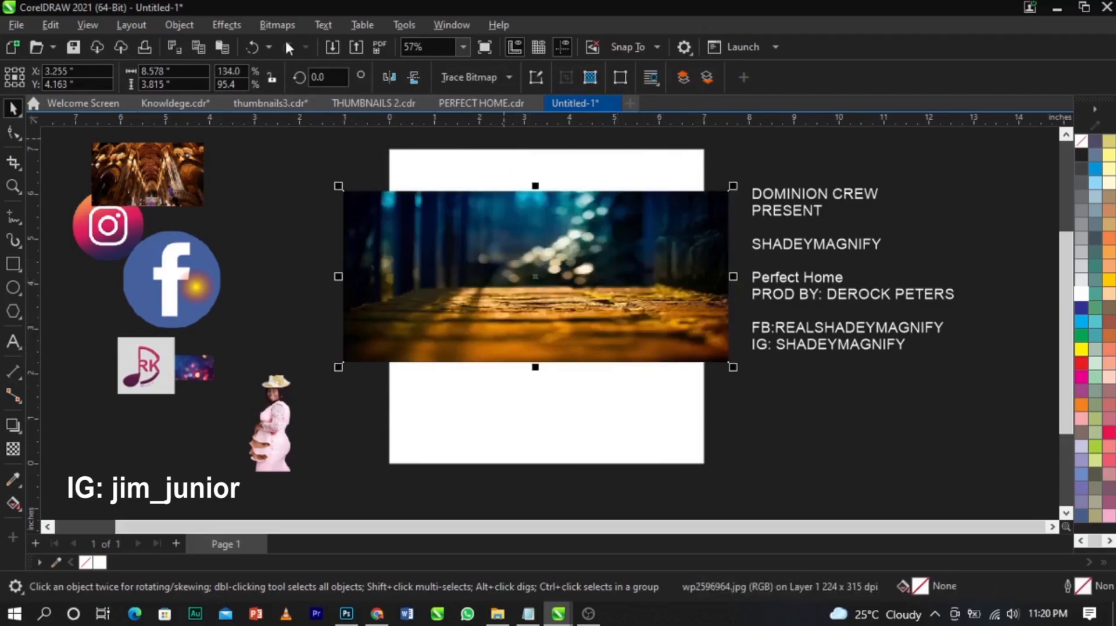
pyautogui.click(254, 45)
pyautogui.moveTo(479, 186); pyautogui.dragTo(493, 119)
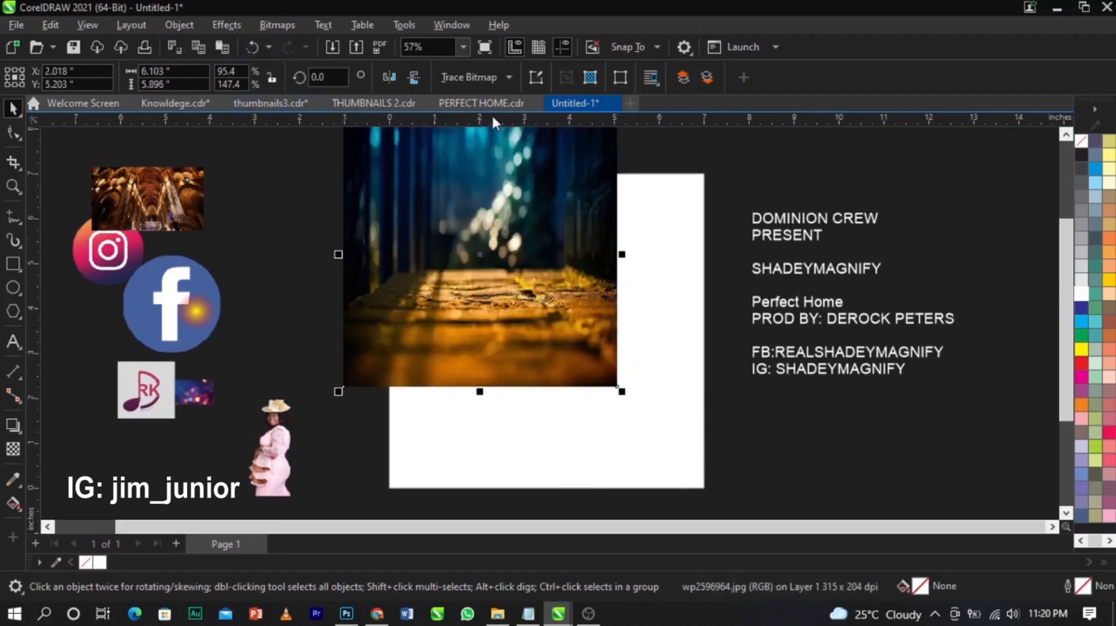
pyautogui.click(252, 47)
# Scale the pathway photo proportionally to about 7.5 × 4.7 inches and position it across the page's upper part.
pyautogui.moveTo(619, 216)
pyautogui.mouseDown()
pyautogui.moveTo(672, 189)
pyautogui.moveTo(648, 259)
pyautogui.moveTo(566, 263)
pyautogui.moveTo(629, 207)
pyautogui.mouseUp()
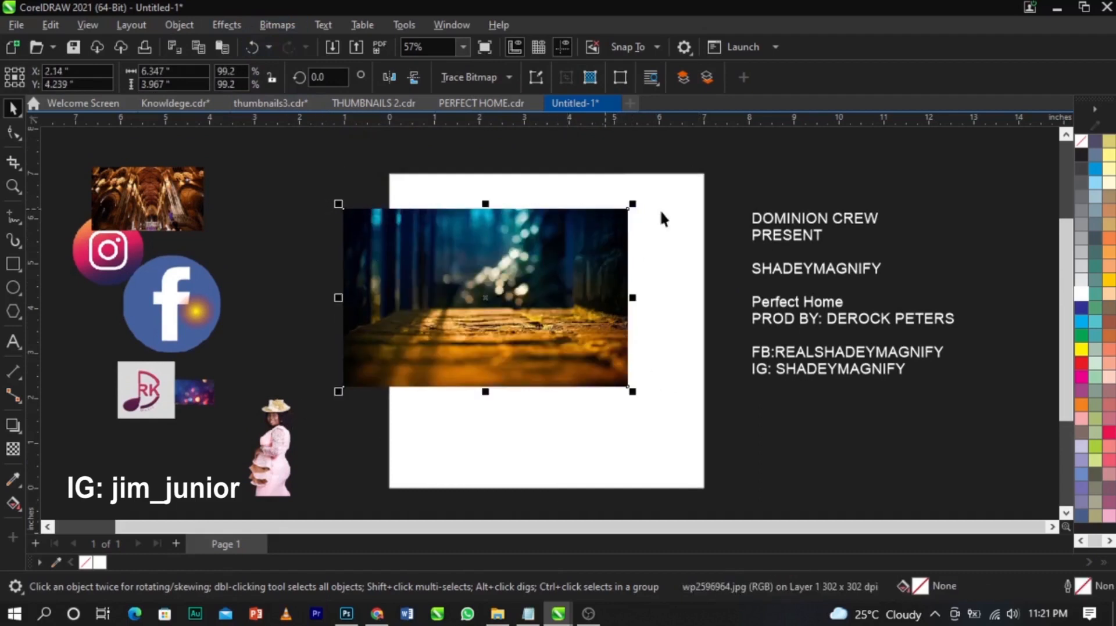
pyautogui.moveTo(632, 204); pyautogui.dragTo(678, 181)
pyautogui.moveTo(598, 241); pyautogui.dragTo(631, 238)
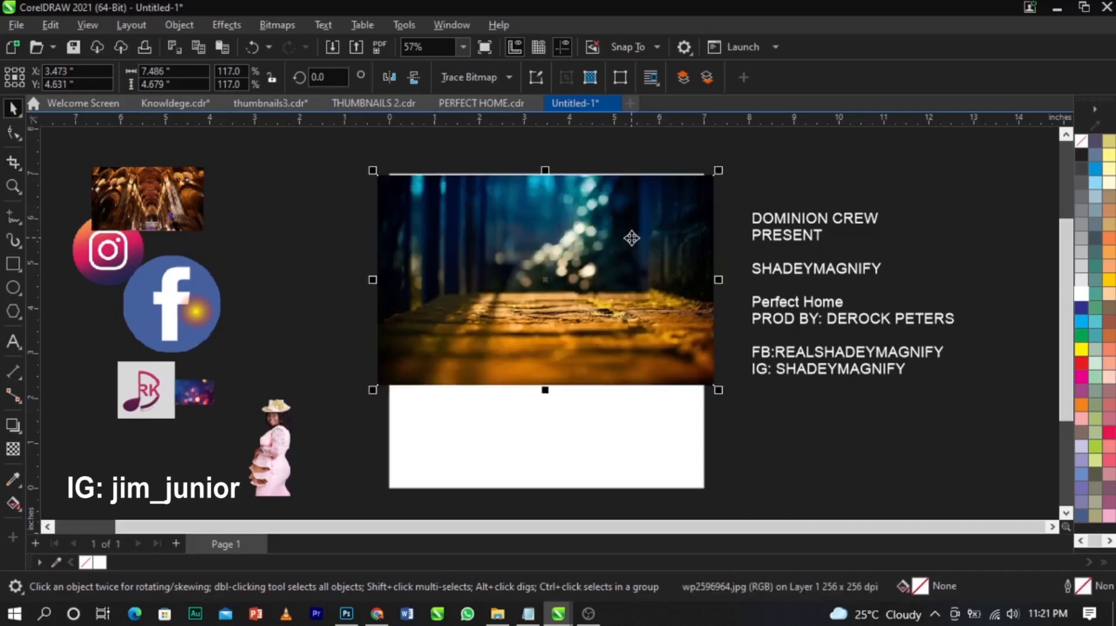
pyautogui.moveTo(570, 288)
pyautogui.mouseDown()
pyautogui.moveTo(719, 335)
pyautogui.moveTo(556, 280)
pyautogui.mouseUp()
# PowerClip the pathway photo inside the 7 × 7 inch page rectangle.
pyautogui.click(388, 277)
pyautogui.press('Delete')
pyautogui.rightClick(556, 281)
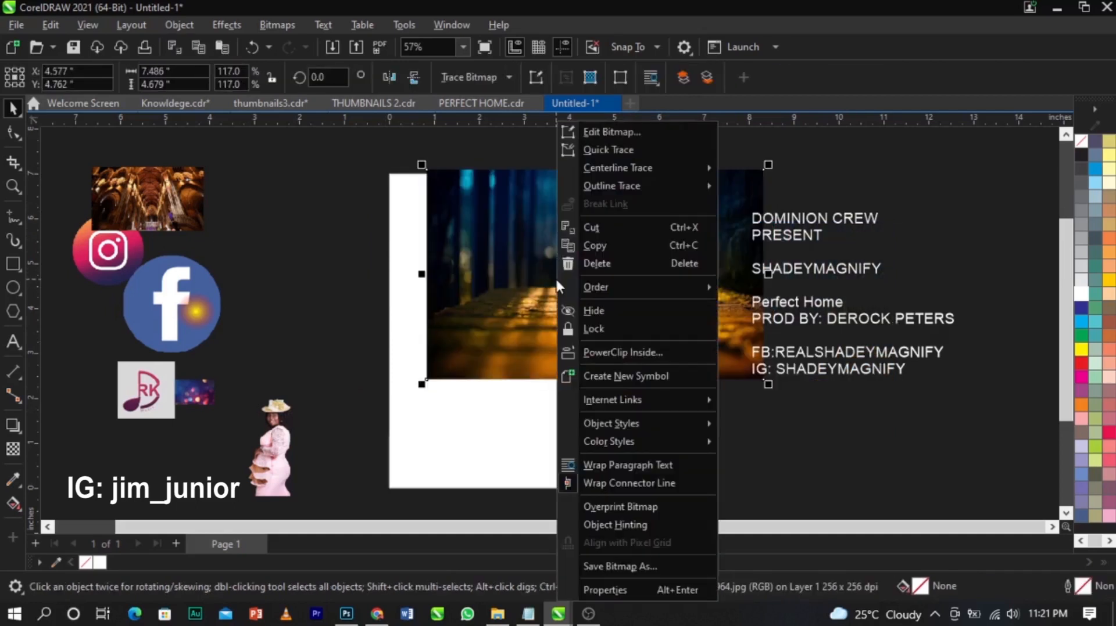
pyautogui.click(597, 351)
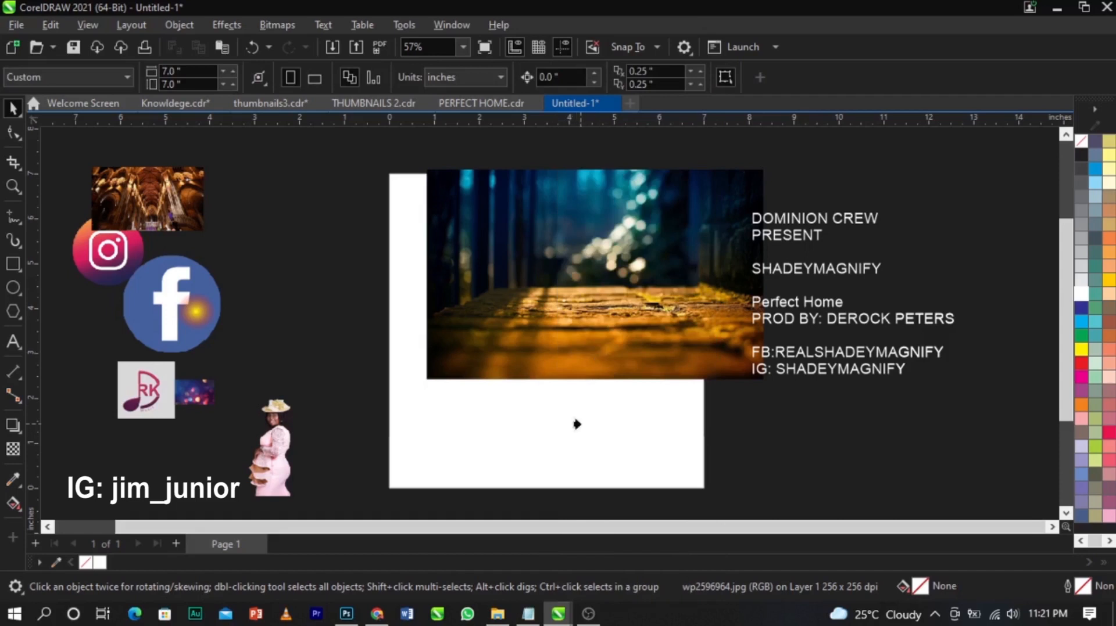
pyautogui.click(518, 418)
pyautogui.click(801, 425)
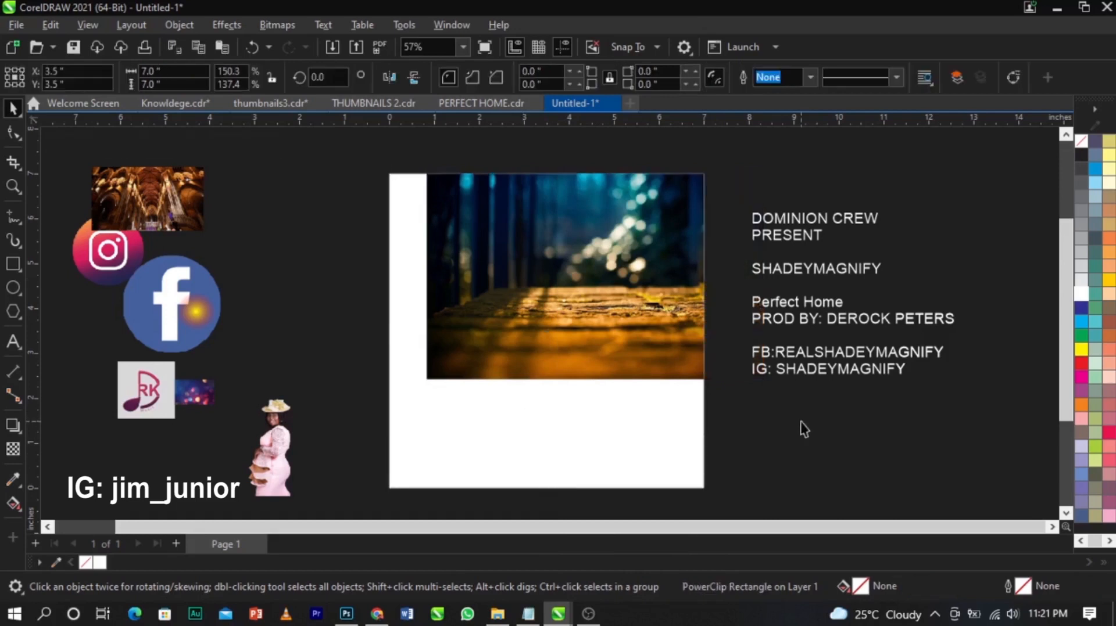
# Open the contents of the page rectangle's PowerClip for editing.
pyautogui.click(660, 318)
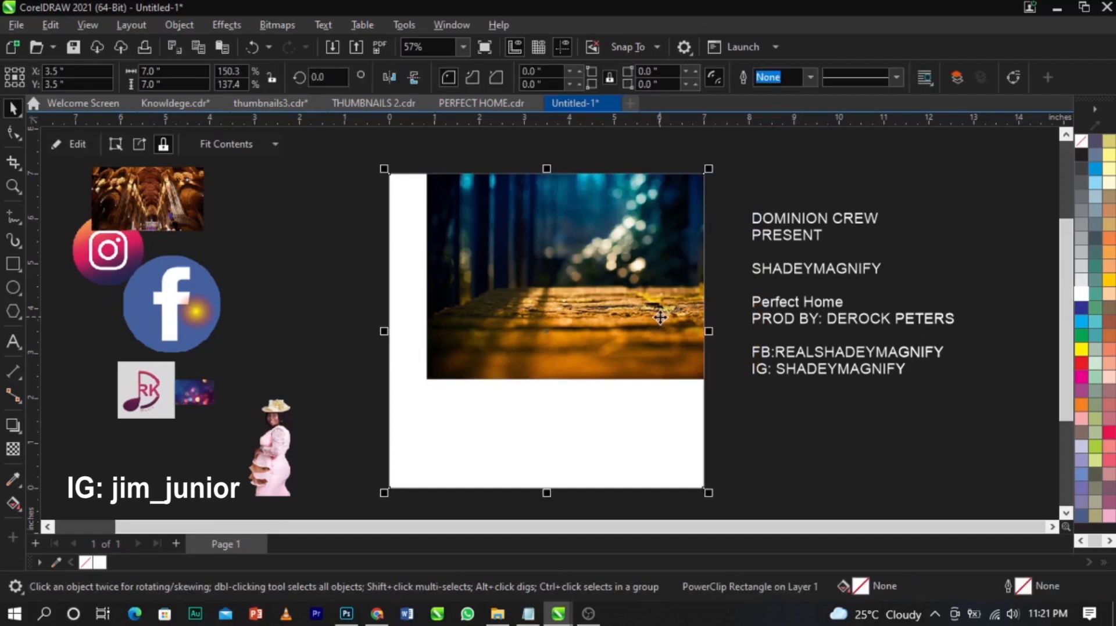
pyautogui.rightClick(660, 317)
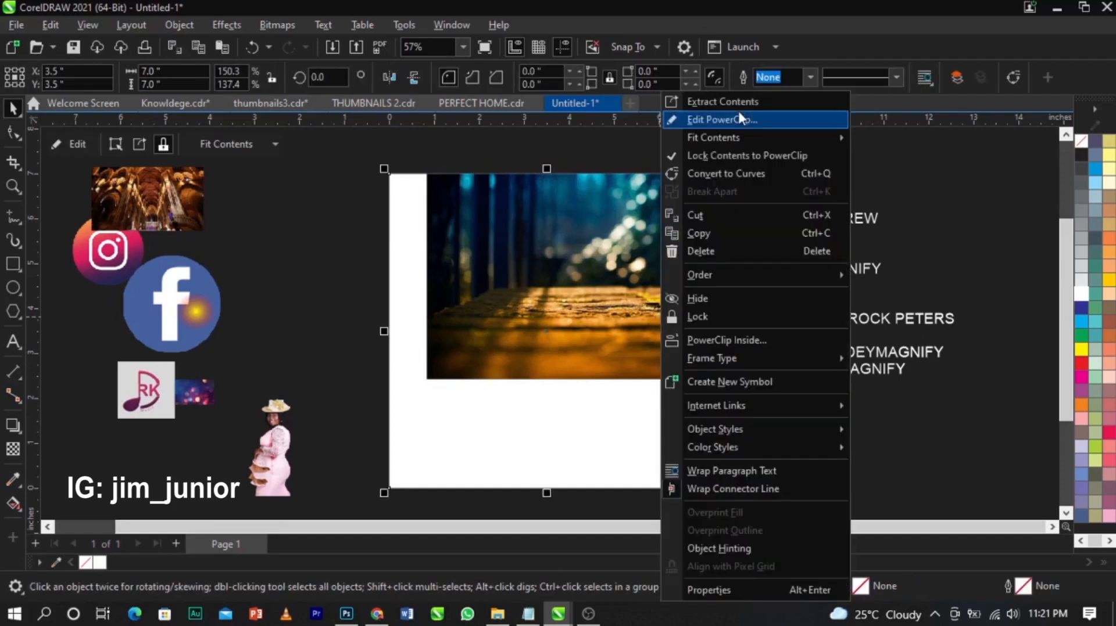
pyautogui.click(594, 241)
pyautogui.click(757, 344)
pyautogui.click(594, 298)
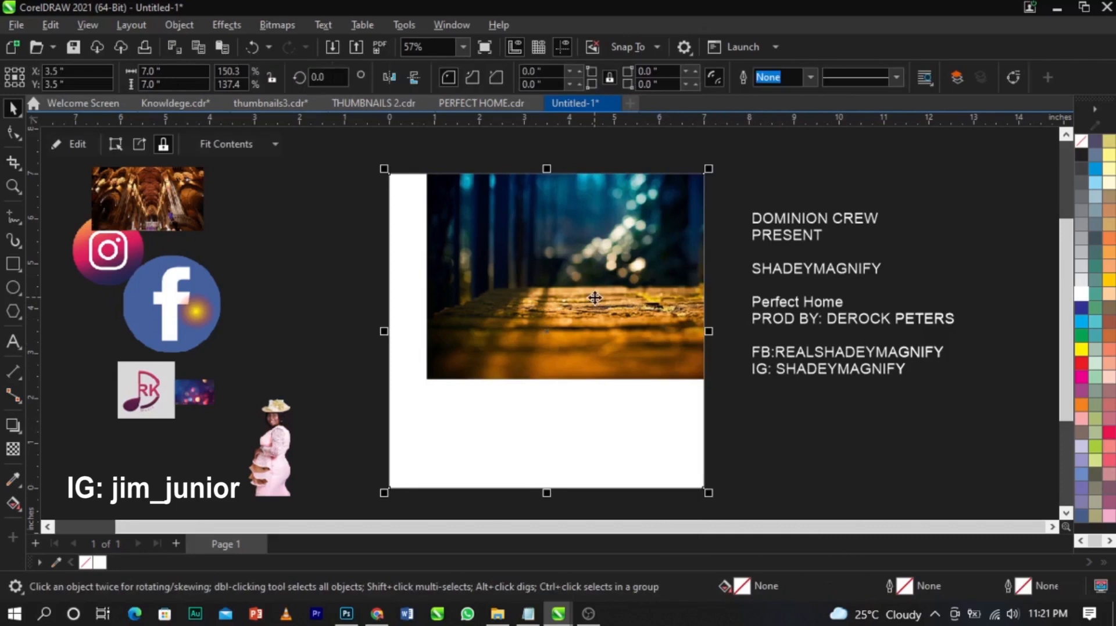
pyautogui.rightClick(531, 310)
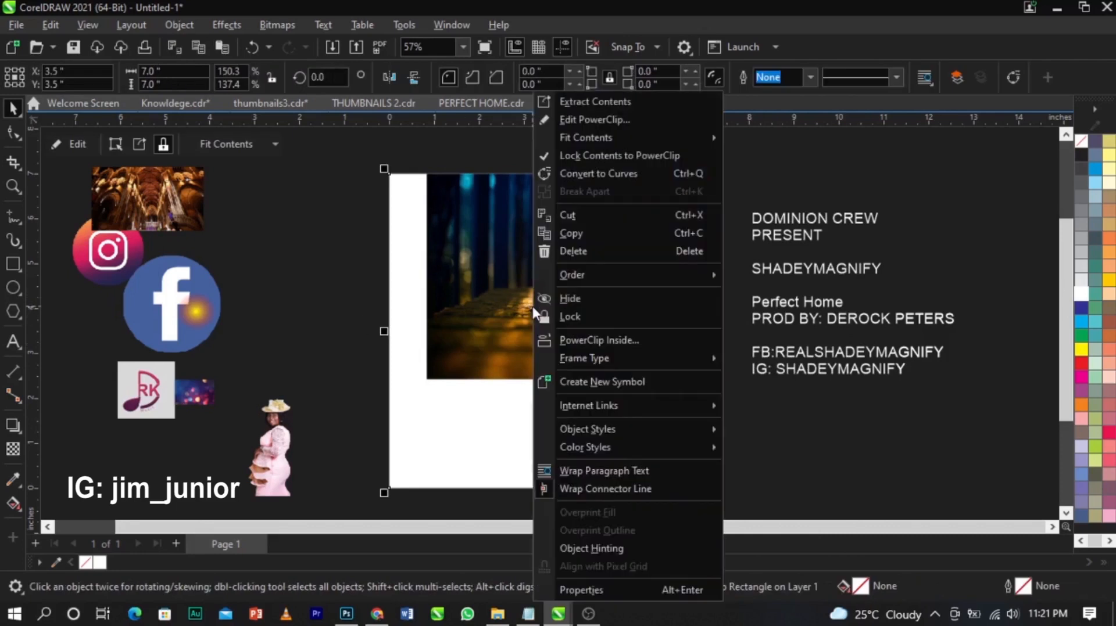
pyautogui.click(584, 119)
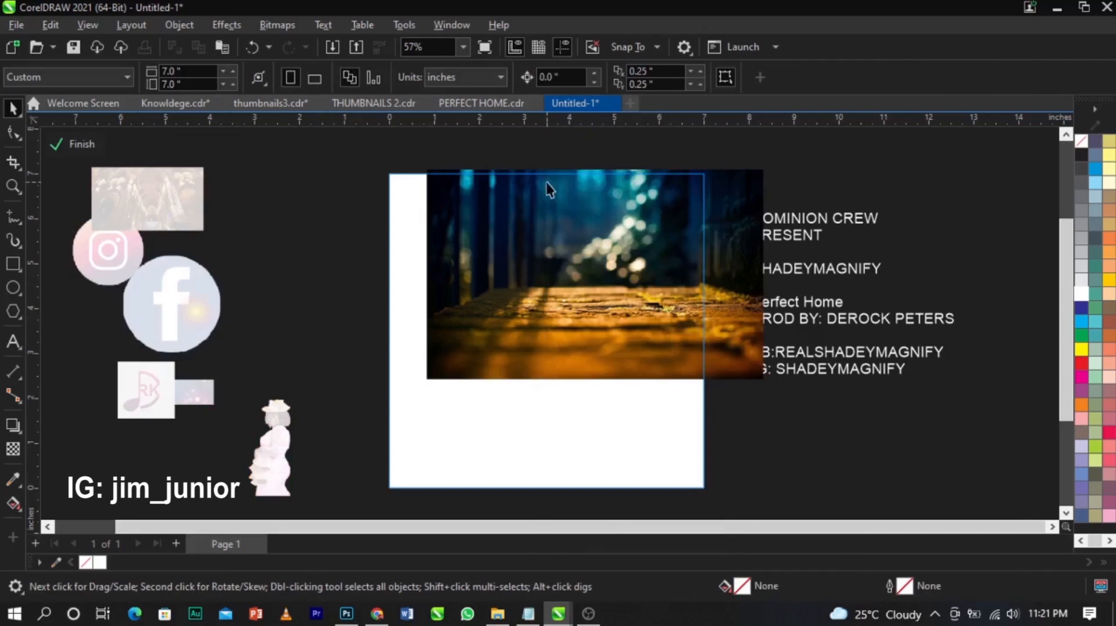
# Apply a Gaussian Blur with a radius of 55.3 pixels to the pathway photo inside the PowerClip.
pyautogui.scroll(-2, 549, 188)
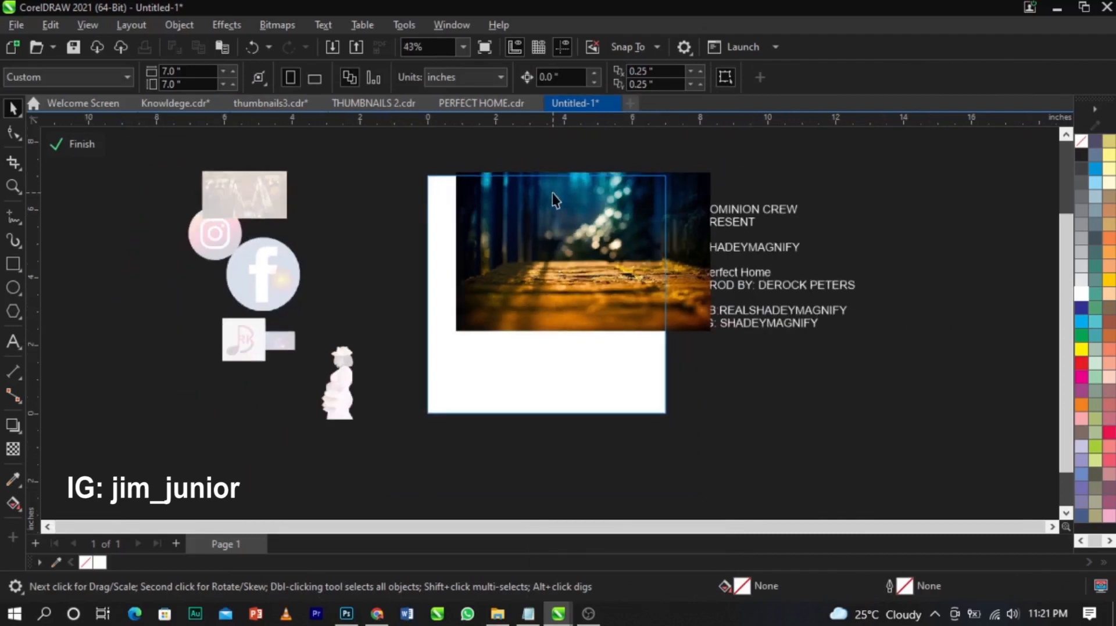
pyautogui.click(552, 192)
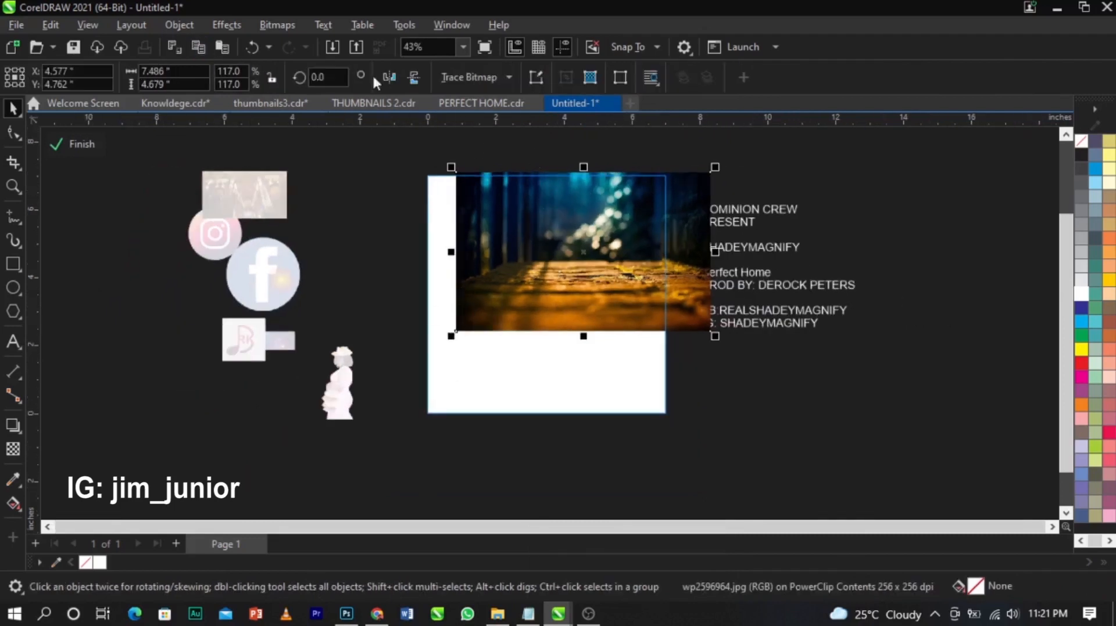
pyautogui.click(225, 27)
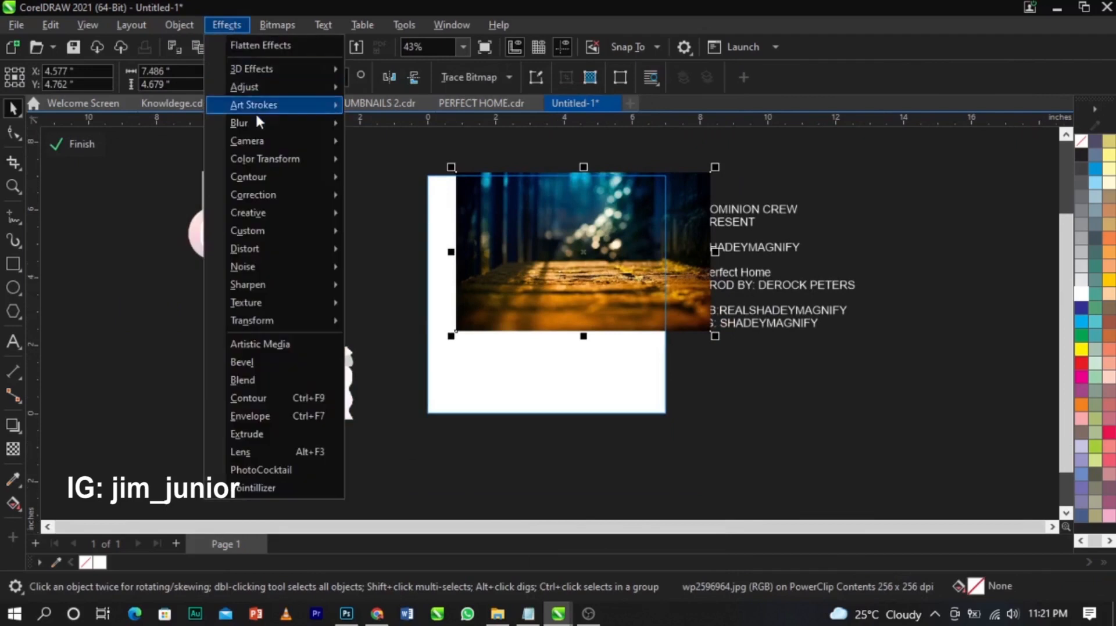
pyautogui.moveTo(259, 124)
pyautogui.click(400, 159)
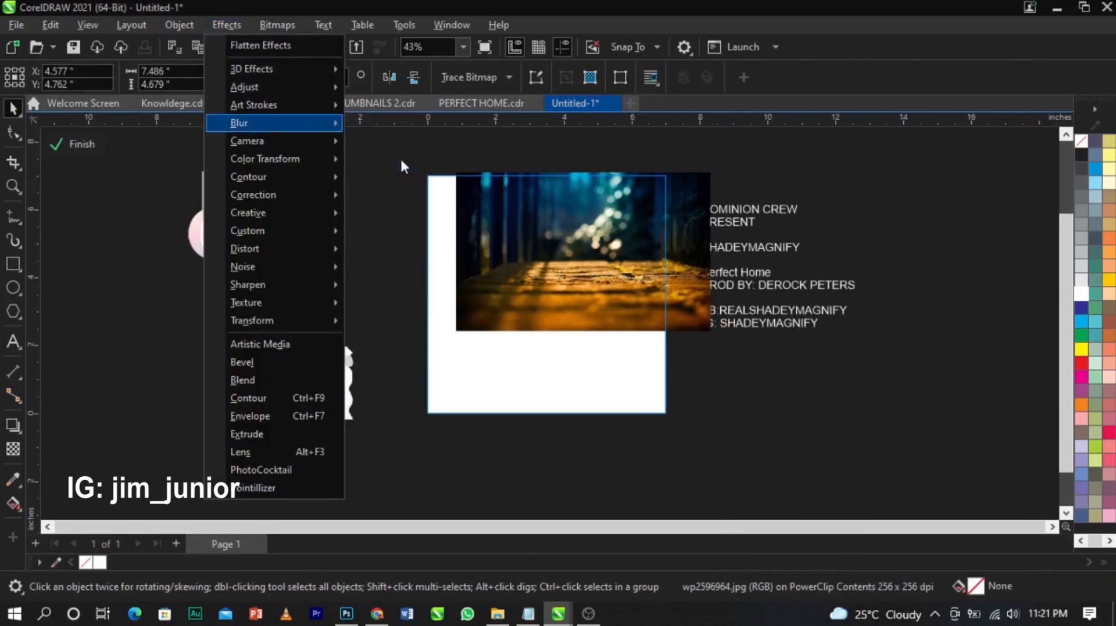
pyautogui.moveTo(573, 243); pyautogui.dragTo(308, 107)
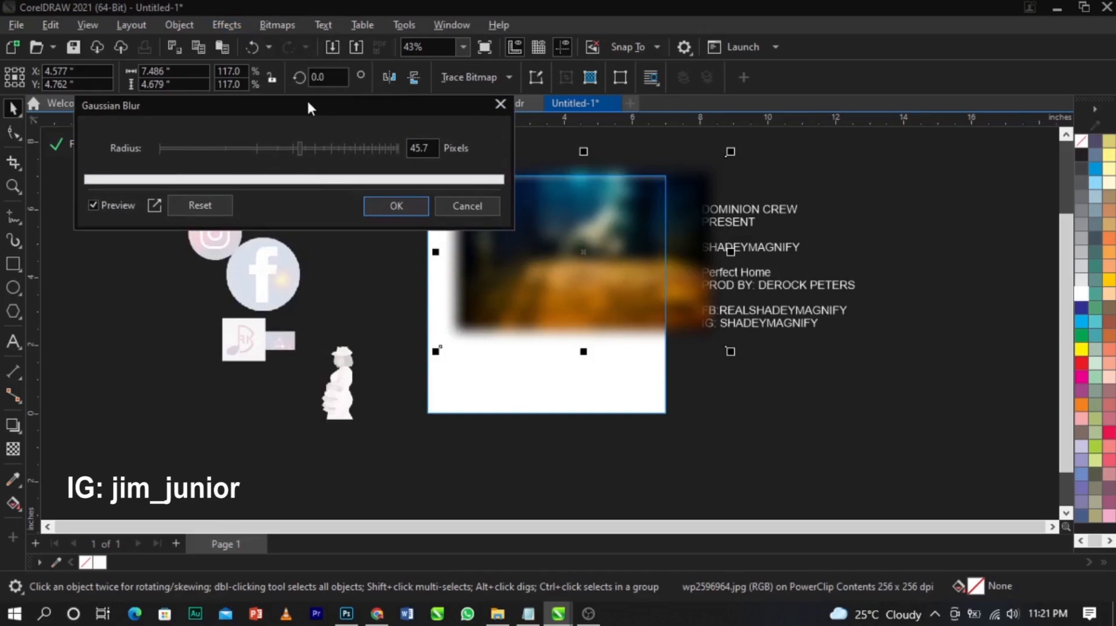
pyautogui.moveTo(308, 145)
pyautogui.mouseDown()
pyautogui.moveTo(290, 147)
pyautogui.moveTo(309, 148)
pyautogui.mouseUp()
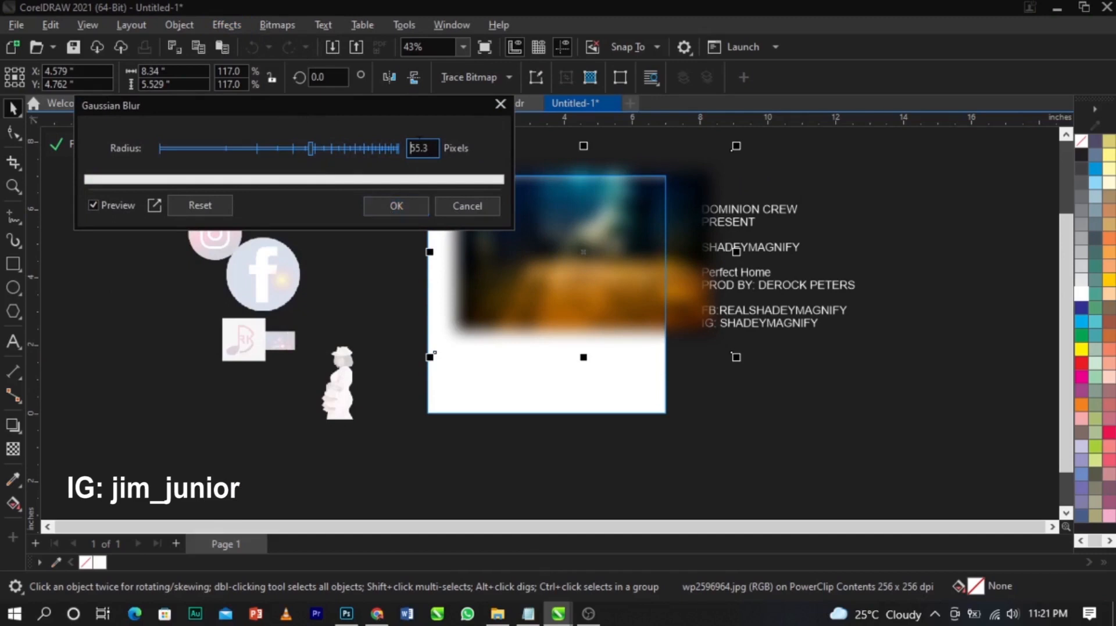
pyautogui.click(408, 209)
# Enlarge the blurred photo to about 28.8 × 19.5 inches and position its orange area over the PowerClip frame.
pyautogui.scroll(-2, 472, 244)
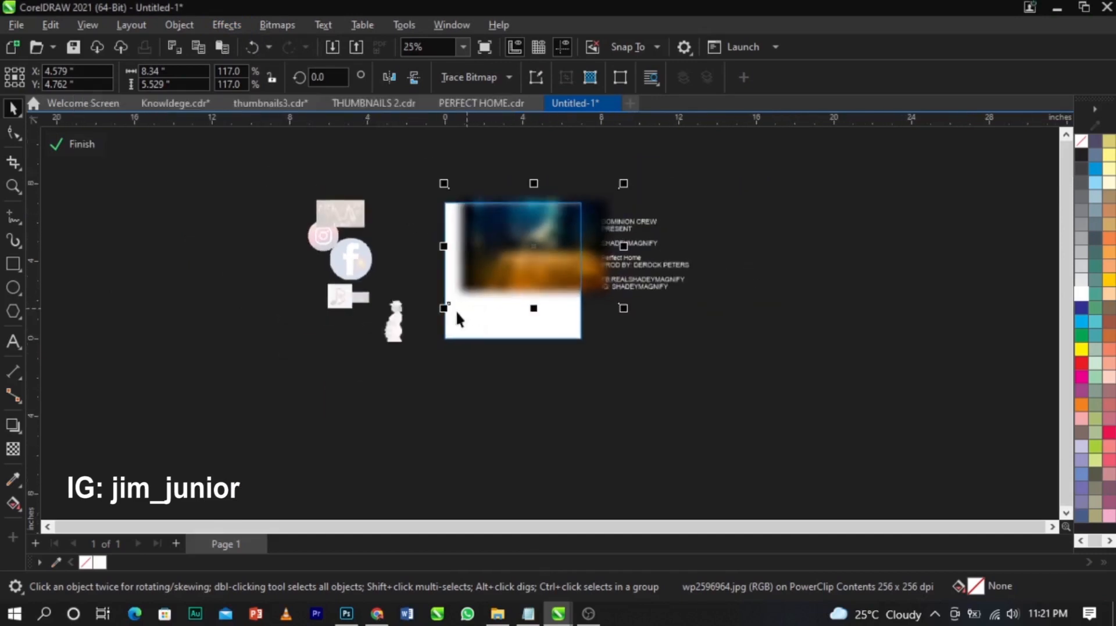
pyautogui.moveTo(445, 310); pyautogui.dragTo(105, 492)
pyautogui.moveTo(442, 349); pyautogui.dragTo(597, 227)
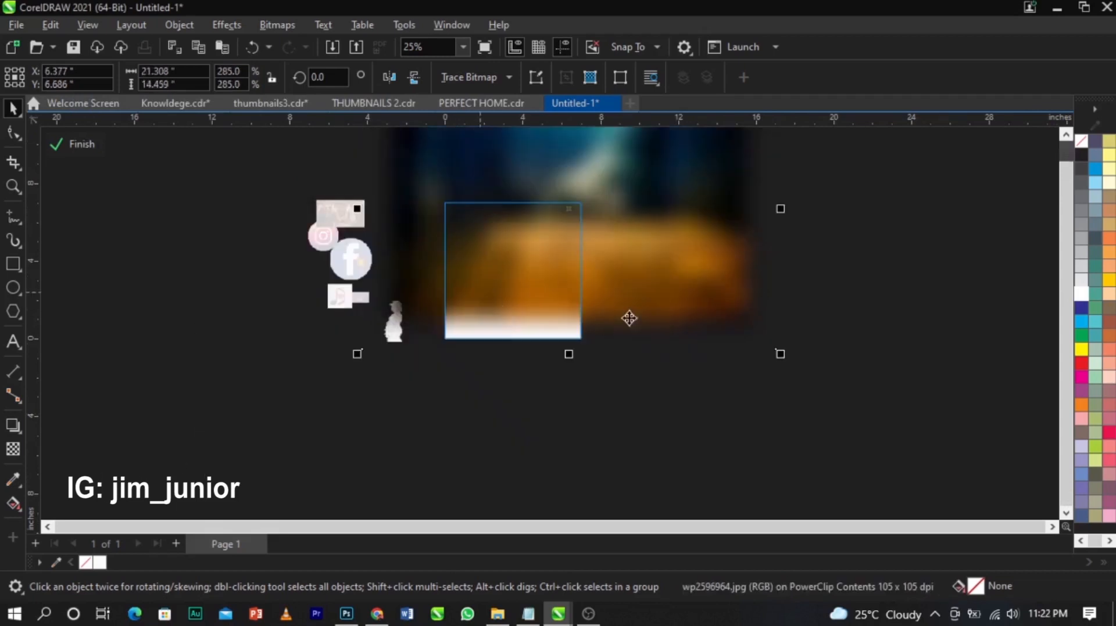
pyautogui.moveTo(780, 354); pyautogui.dragTo(924, 453)
pyautogui.moveTo(847, 392); pyautogui.dragTo(712, 332)
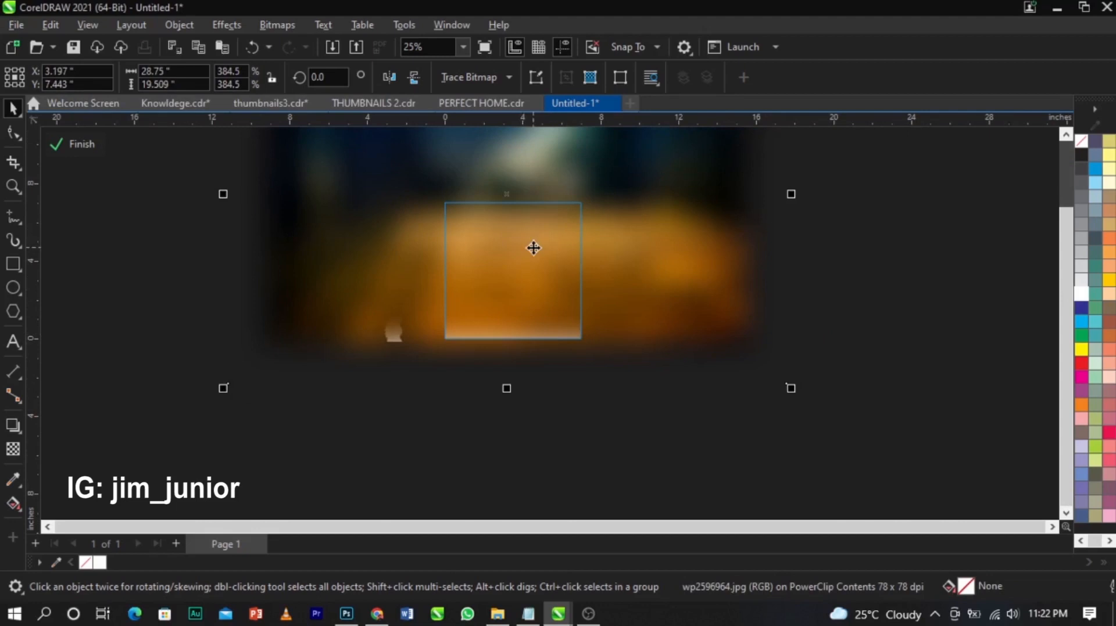
pyautogui.moveTo(786, 385); pyautogui.dragTo(873, 416)
pyautogui.moveTo(548, 317); pyautogui.dragTo(487, 309)
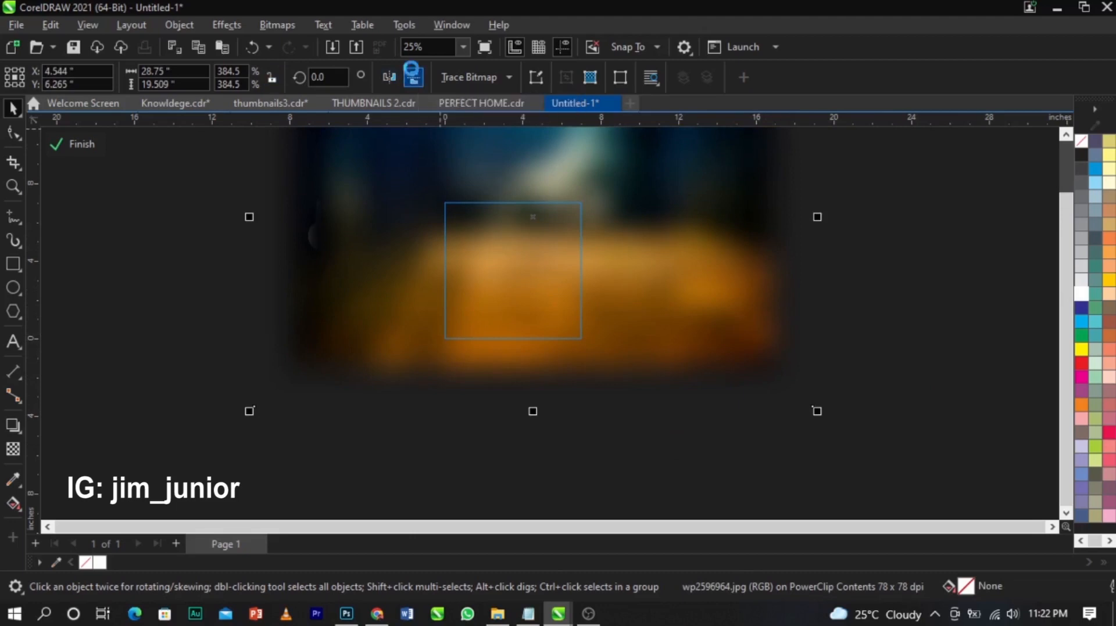
# Mirror the blurred photo vertically, then scale it to about 36.2 × 24.5 inches with its orange area filling the frame.
pyautogui.click(413, 76)
pyautogui.moveTo(601, 250); pyautogui.dragTo(620, 322)
pyautogui.moveTo(805, 239); pyautogui.dragTo(715, 261)
pyautogui.click(715, 261)
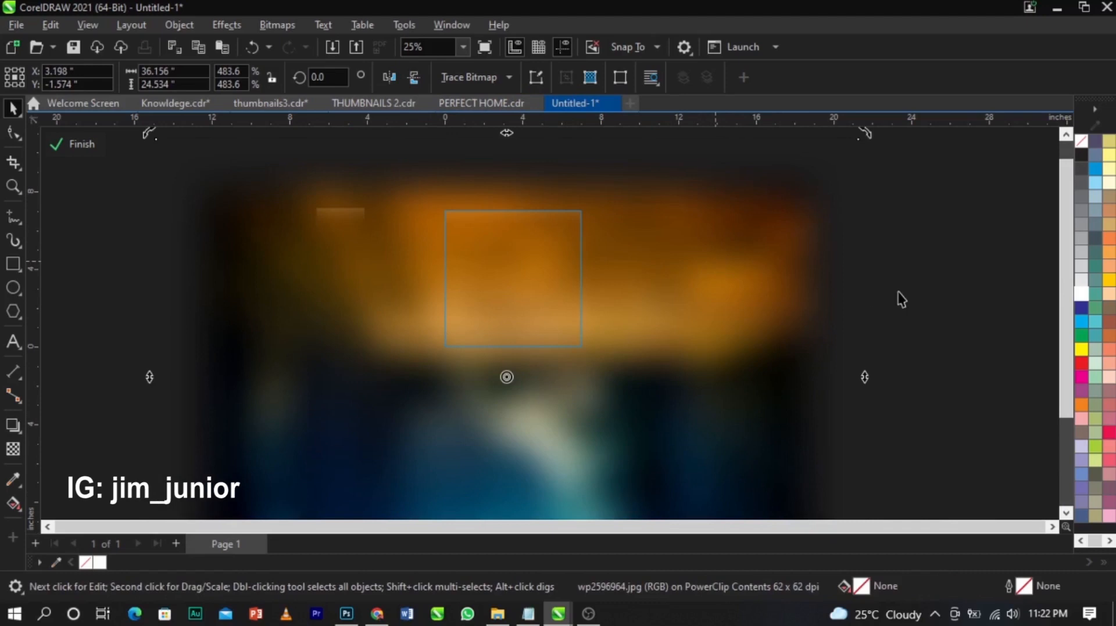
pyautogui.click(899, 298)
pyautogui.moveTo(614, 273); pyautogui.dragTo(610, 271)
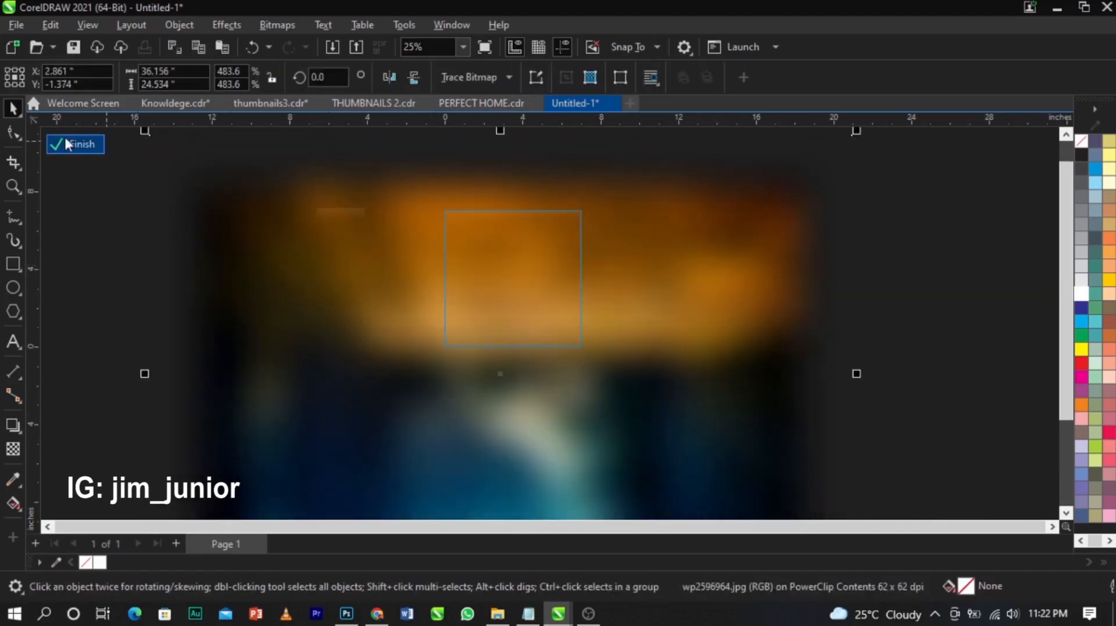
# Finish editing the PowerClip contents and check the blurred orange background on the page.
pyautogui.click(74, 144)
pyautogui.scroll(2, 528, 259)
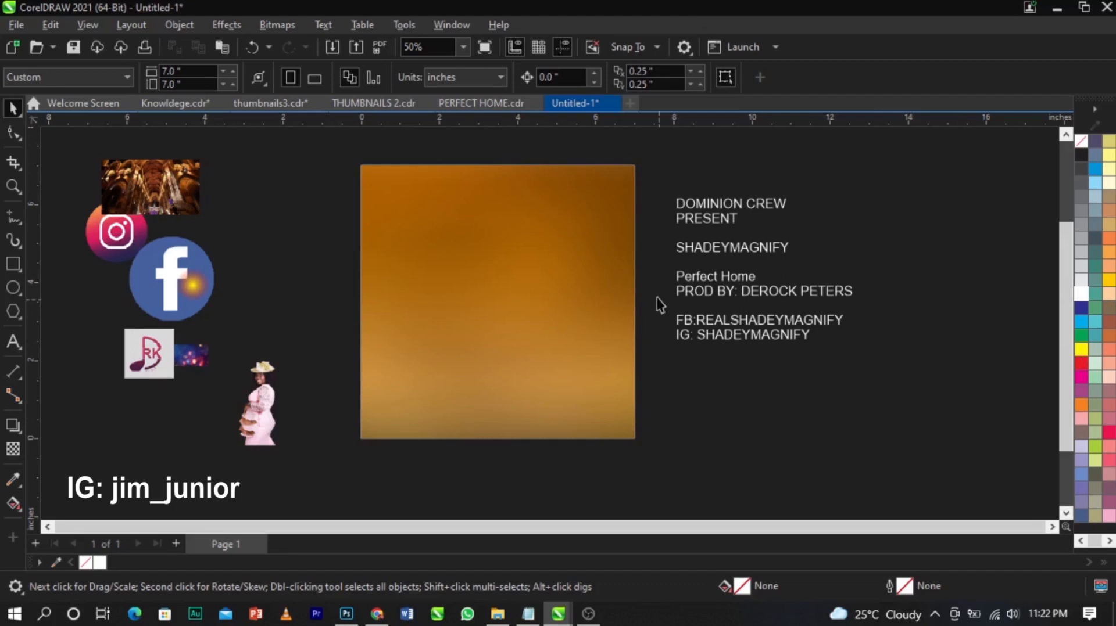
pyautogui.click(516, 231)
pyautogui.scroll(2, 551, 289)
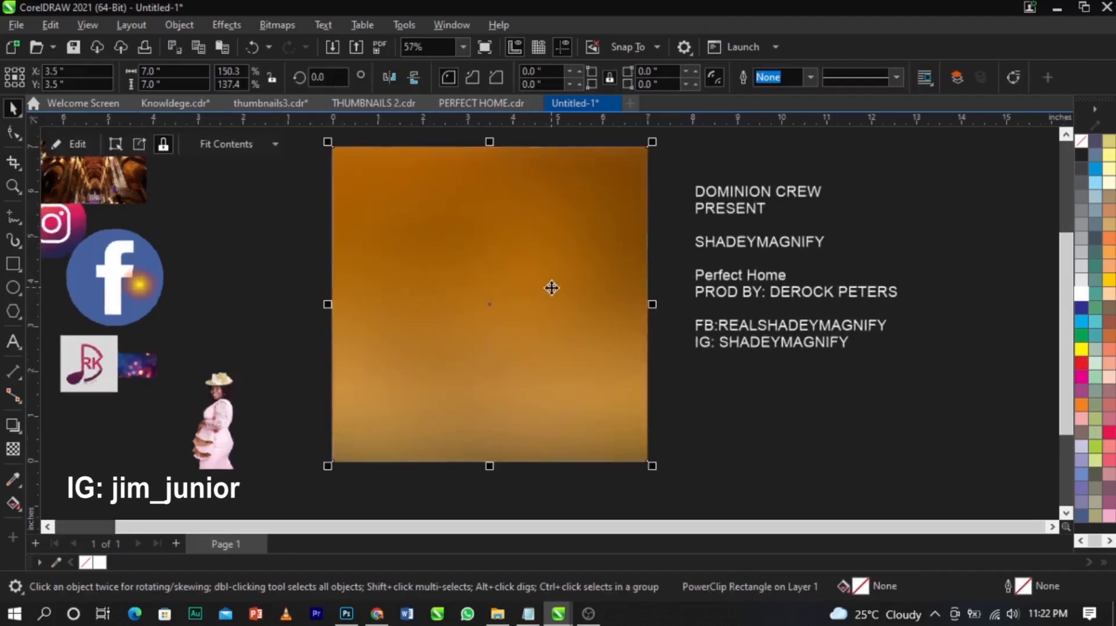
pyautogui.scroll(-2, 530, 234)
pyautogui.scroll(1, 563, 202)
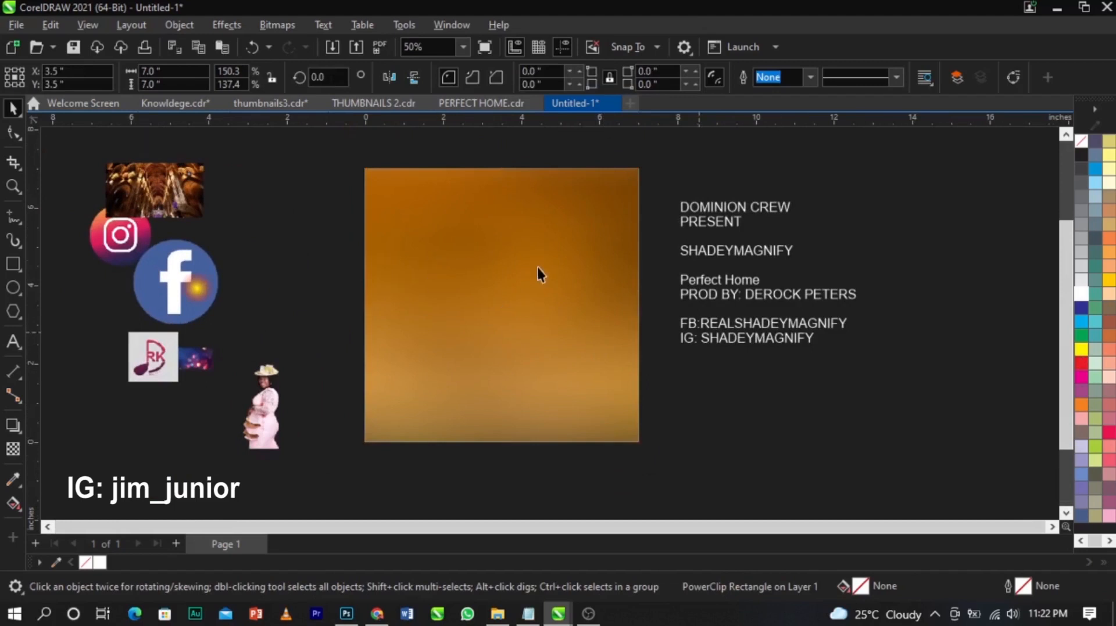
# Enlarge the photo of the woman in the hat to about 5.5 × 7.6 inches and move it onto the cover's right half.
pyautogui.press('Escape')
pyautogui.scroll(1, 502, 232)
pyautogui.scroll(-1, 502, 232)
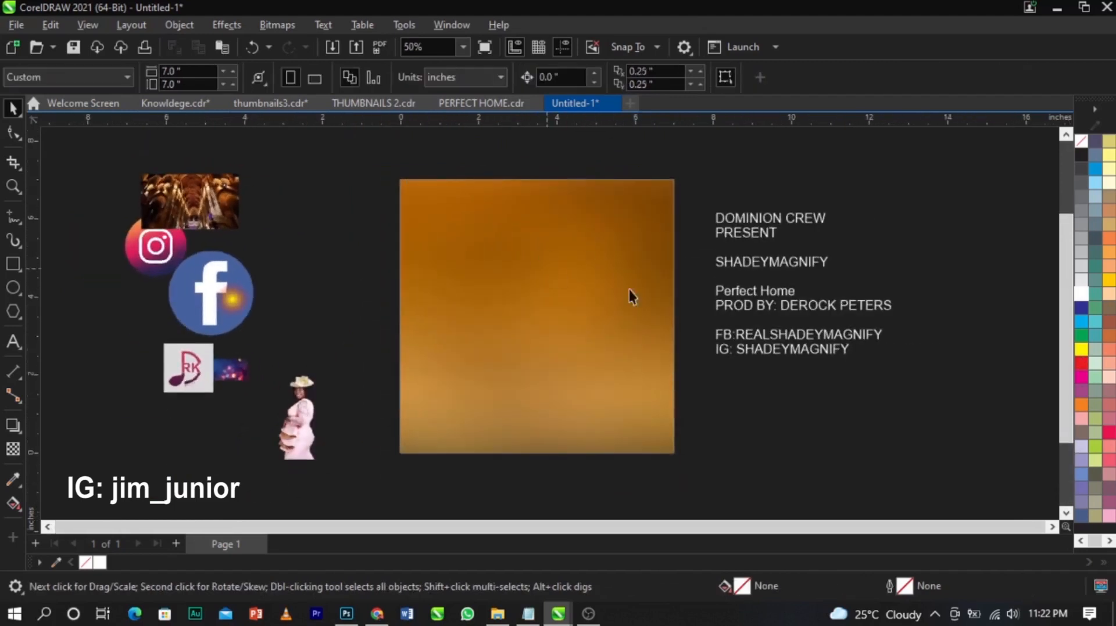
pyautogui.click(564, 349)
pyautogui.click(811, 421)
pyautogui.click(300, 387)
pyautogui.moveTo(333, 373); pyautogui.dragTo(556, 156)
pyautogui.moveTo(354, 308); pyautogui.dragTo(571, 380)
pyautogui.scroll(3, 576, 302)
pyautogui.scroll(-2, 575, 302)
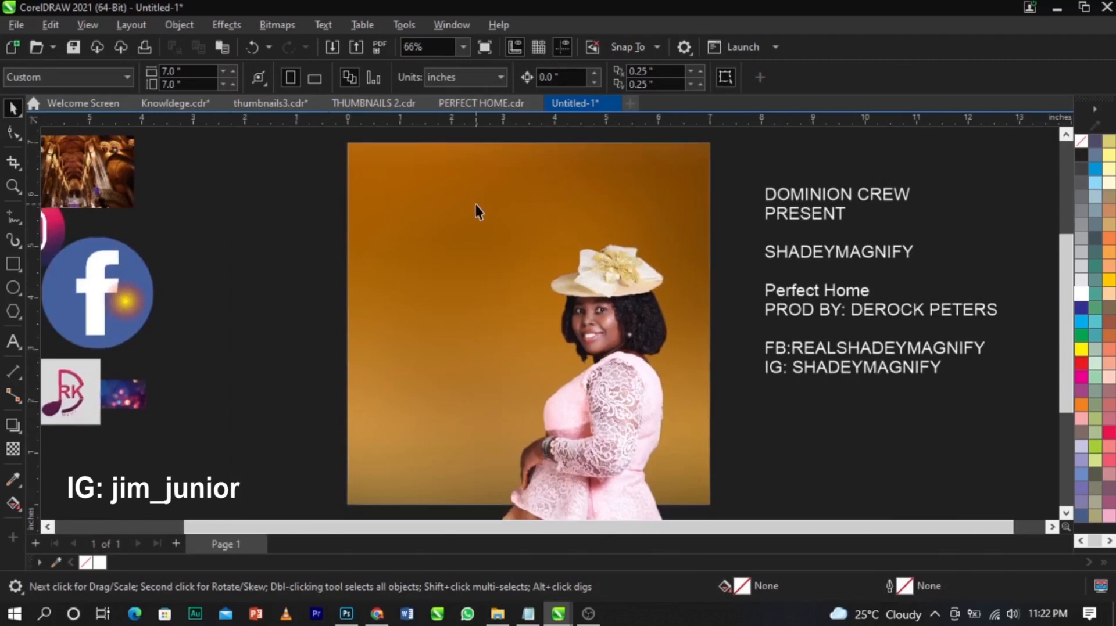
# Enlarge the woman's photo to about 6.6 × 9.2 inches and lower it so her hat sits below the cover's upper edge.
pyautogui.click(474, 201)
pyautogui.scroll(2, 612, 351)
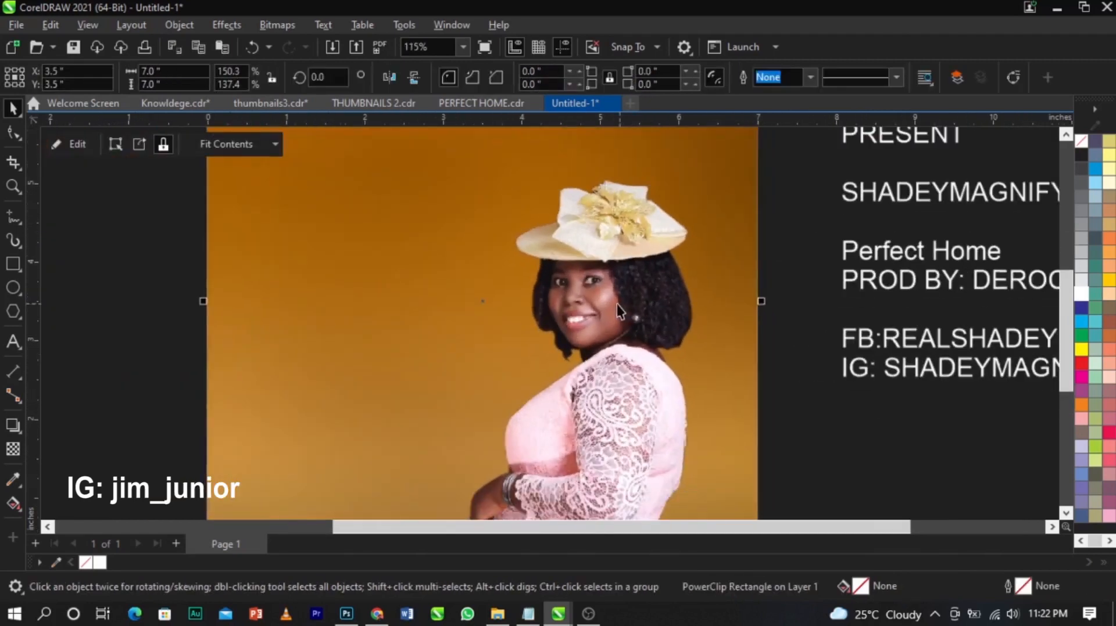
pyautogui.scroll(-3, 511, 281)
pyautogui.scroll(-2, 413, 311)
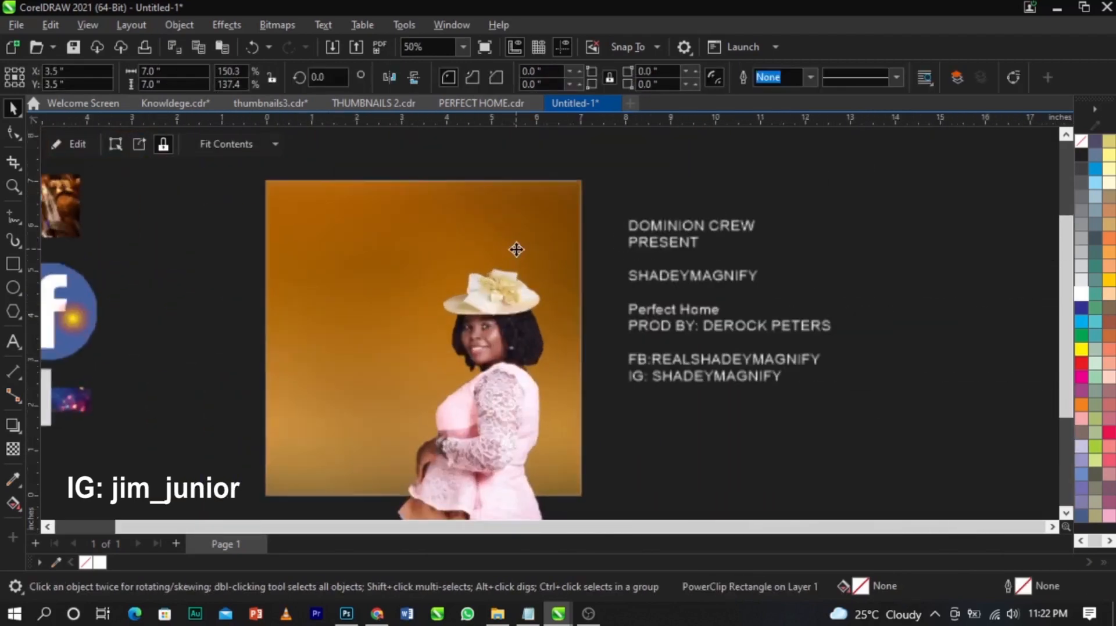
pyautogui.click(521, 357)
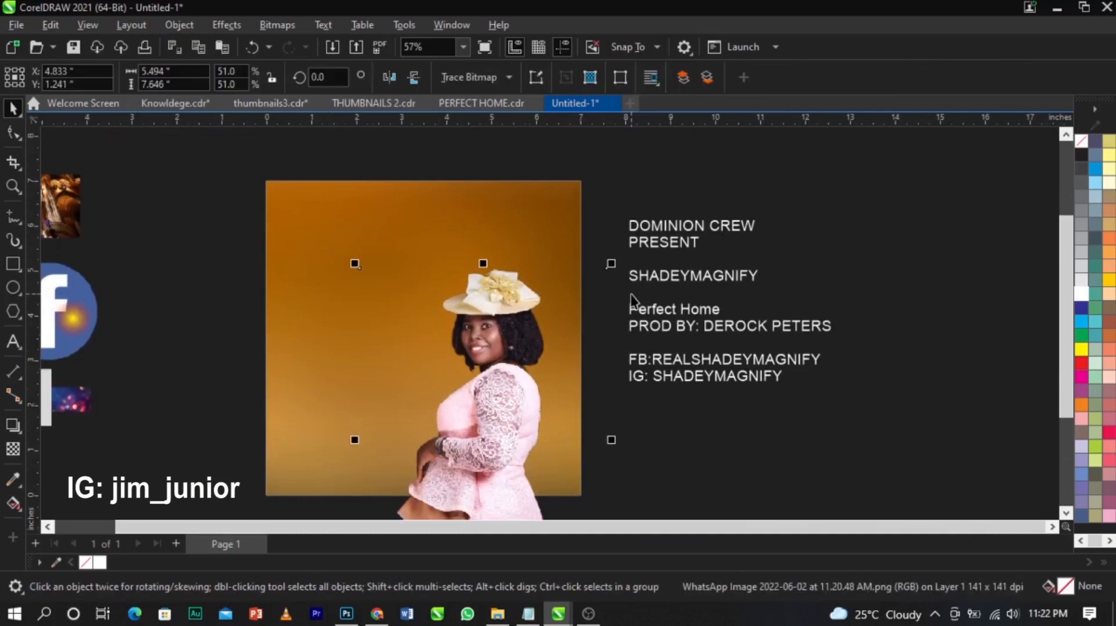
pyautogui.scroll(1, 633, 290)
pyautogui.moveTo(643, 271); pyautogui.dragTo(769, 177)
pyautogui.scroll(-3, 763, 199)
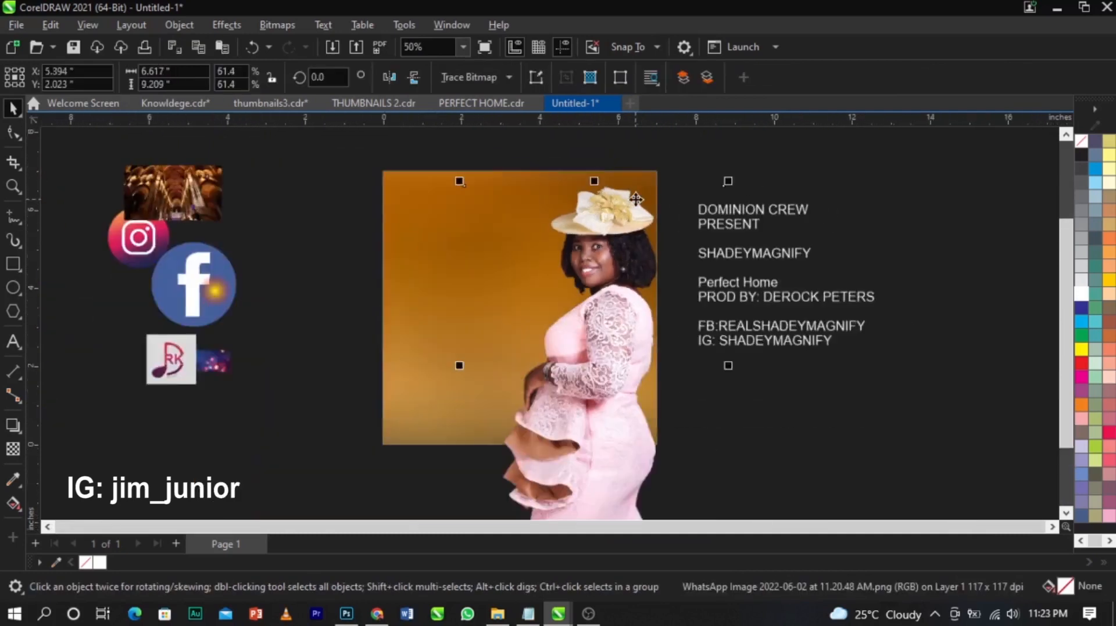
pyautogui.scroll(4, 635, 200)
pyautogui.moveTo(582, 194); pyautogui.dragTo(582, 234)
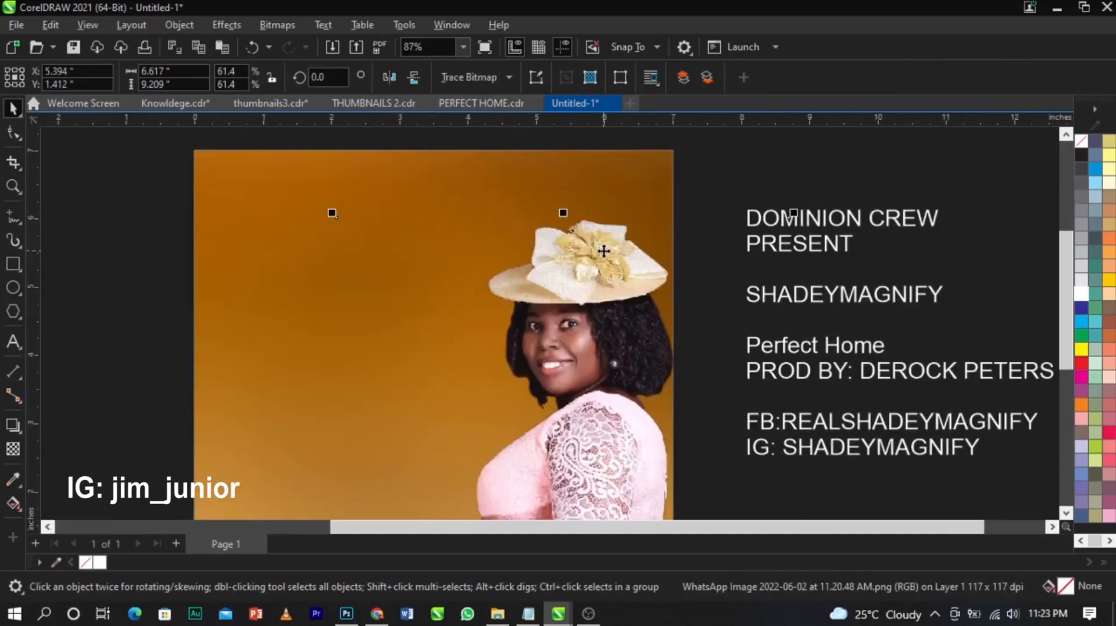
# Shift the woman's photo down and toward the cover's centre, to about X 4.95 and Y 0.99 inches.
pyautogui.scroll(-2, 603, 251)
pyautogui.scroll(1, 581, 395)
pyautogui.press('Escape')
pyautogui.click(614, 378)
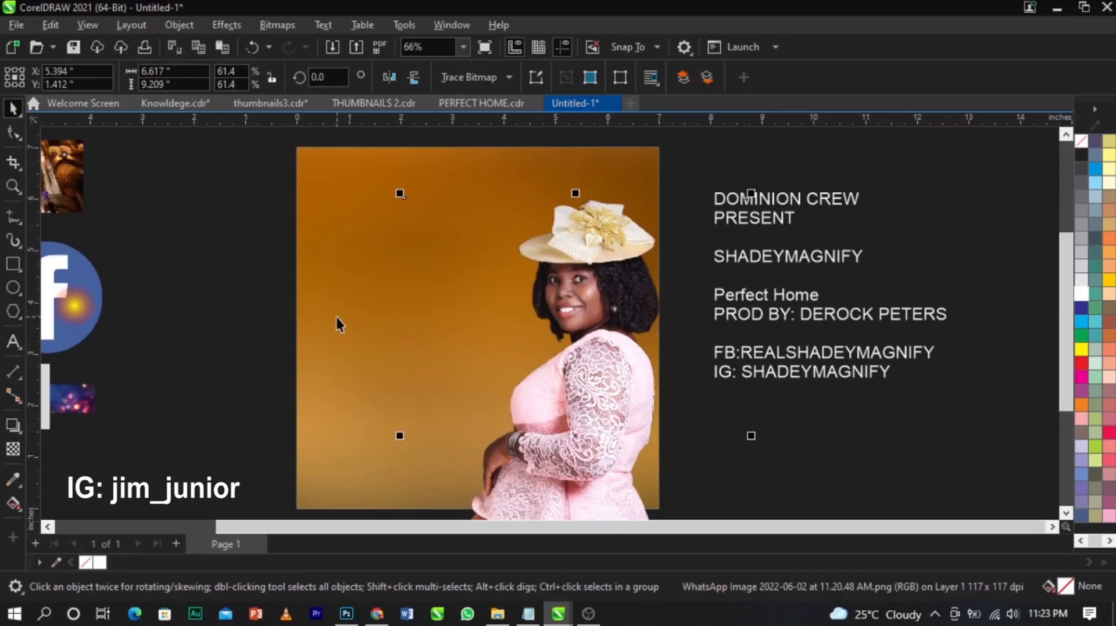
pyautogui.click(244, 316)
pyautogui.click(581, 359)
pyautogui.moveTo(526, 328); pyautogui.dragTo(505, 350)
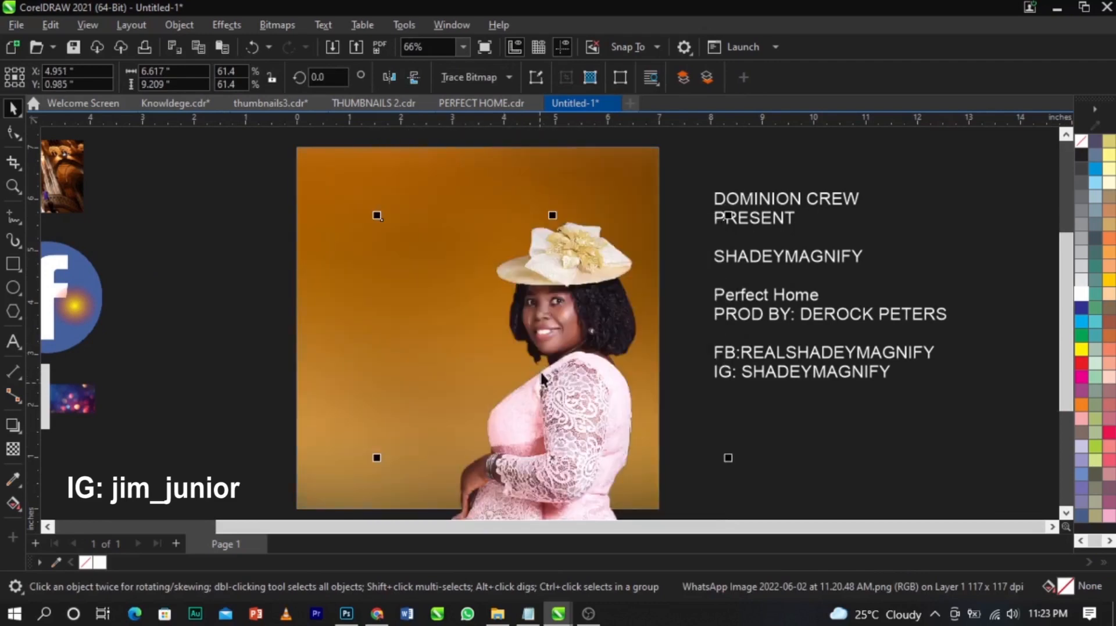
# Enlarge the woman's photo to about 10.6 × 14.7 inches and position her head and shoulders over the cover's right side.
pyautogui.scroll(-2, 539, 369)
pyautogui.moveTo(666, 267); pyautogui.dragTo(778, 149)
pyautogui.moveTo(671, 236); pyautogui.dragTo(646, 330)
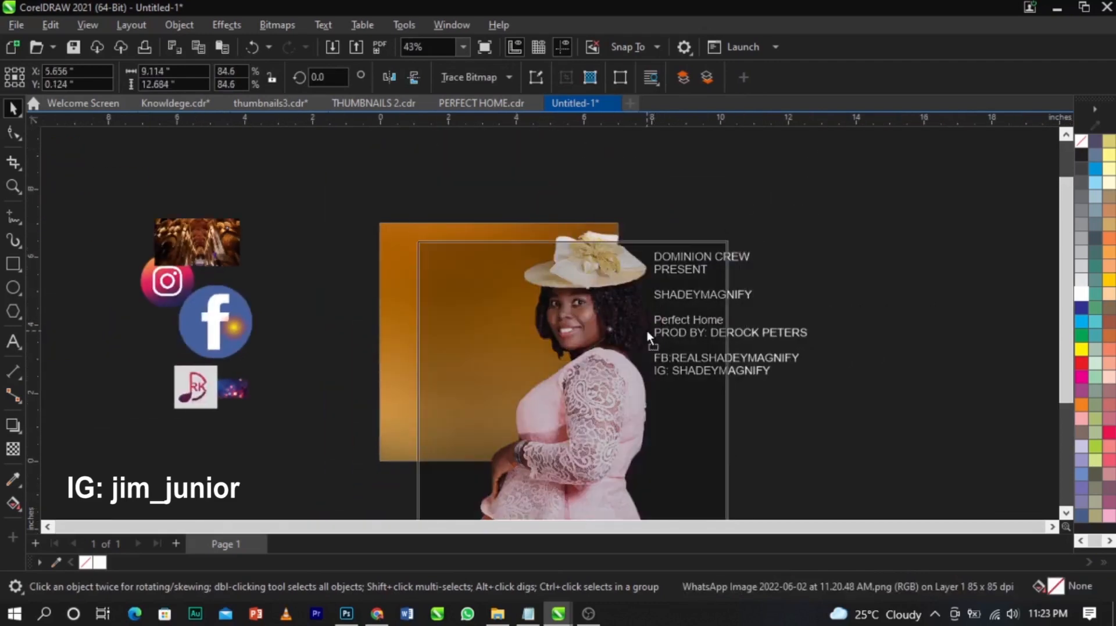
pyautogui.moveTo(727, 242); pyautogui.dragTo(824, 181)
pyautogui.moveTo(646, 277); pyautogui.dragTo(617, 320)
pyautogui.click(627, 314)
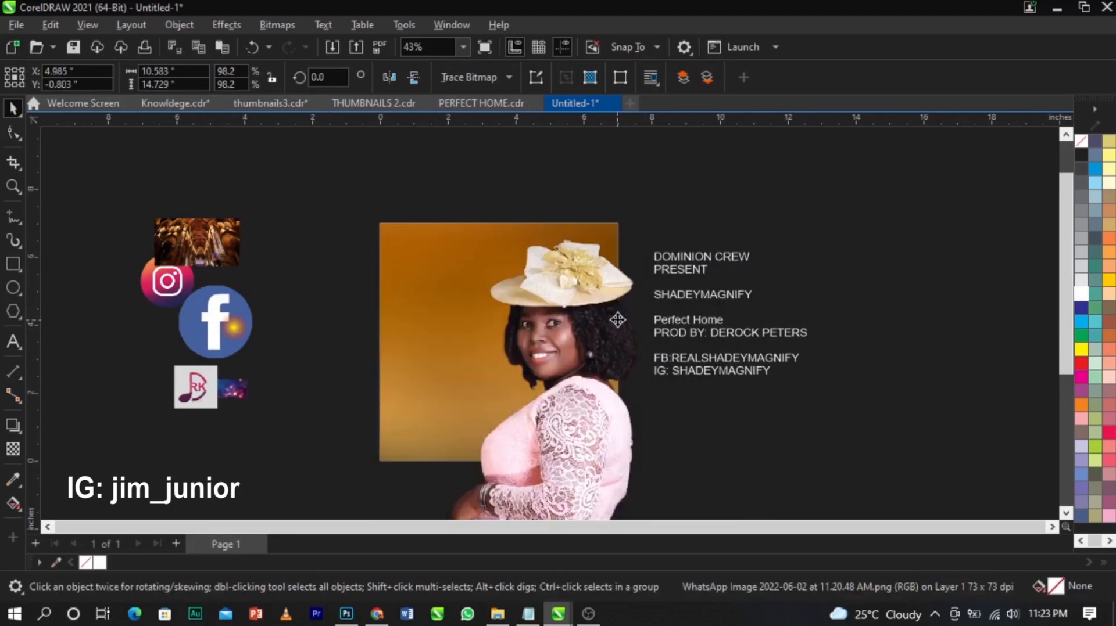
# PowerClip the woman's photo inside the square cover frame with the blurred orange background.
pyautogui.click(617, 320)
pyautogui.rightClick(617, 320)
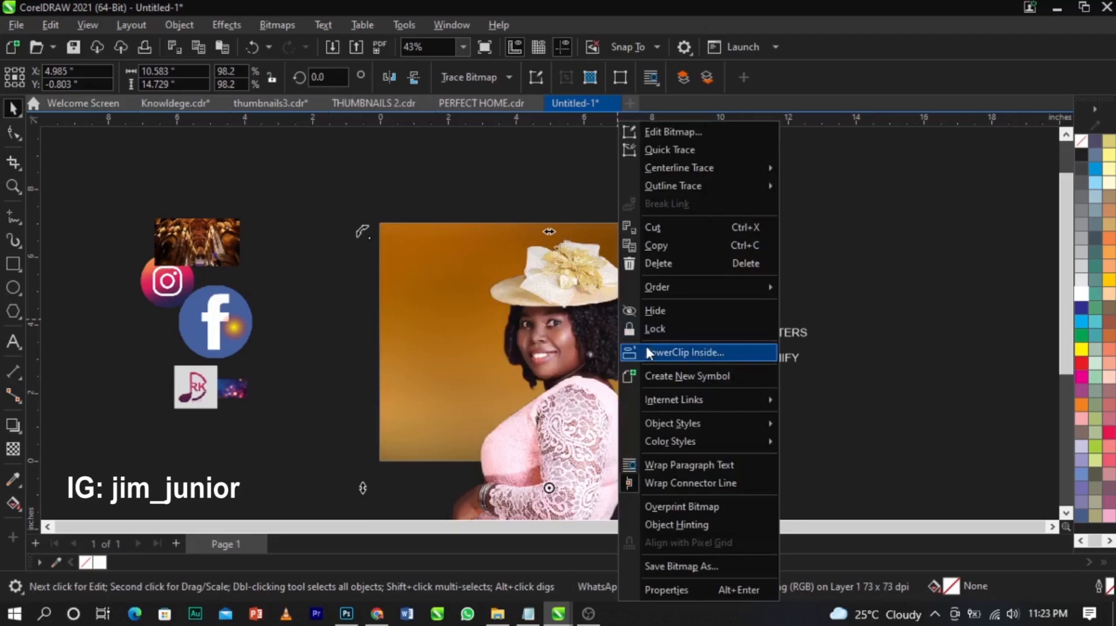
pyautogui.click(668, 352)
pyautogui.click(453, 225)
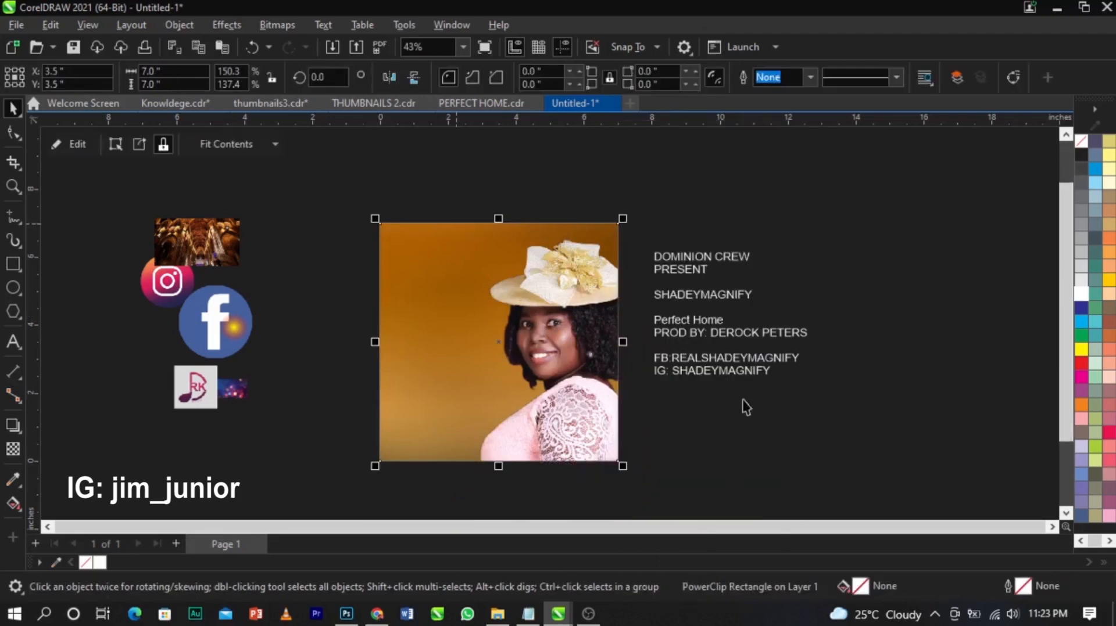
pyautogui.click(754, 410)
pyautogui.scroll(4, 546, 383)
pyautogui.scroll(-2, 546, 386)
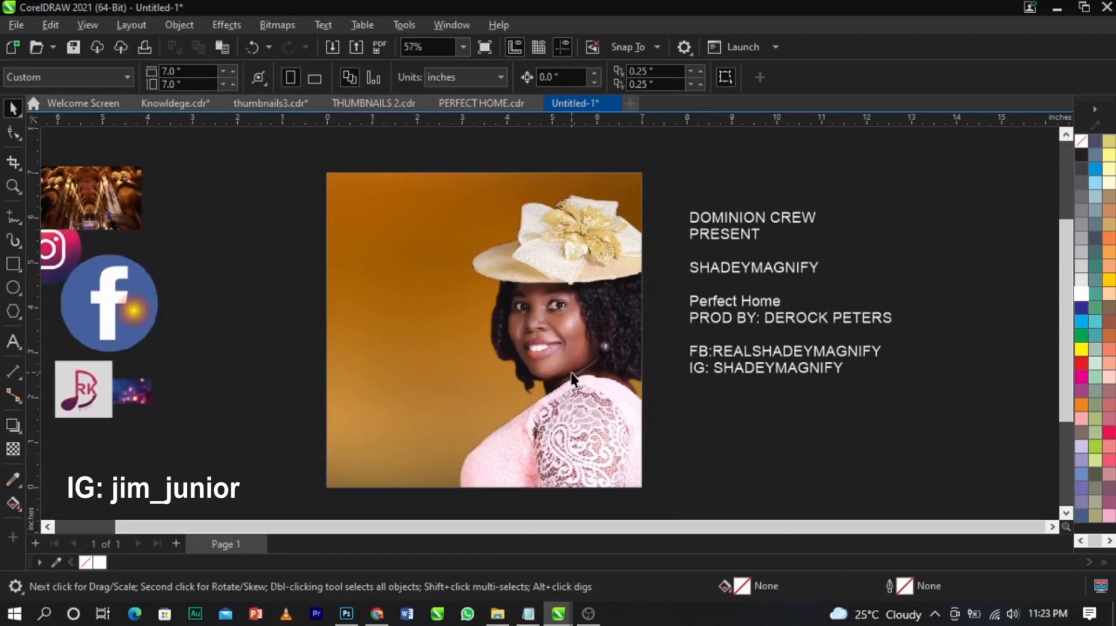
# Open the cover's PowerClip contents for editing and convert the woman's photo to Grayscale (8-bit).
pyautogui.click(572, 375)
pyautogui.rightClick(574, 343)
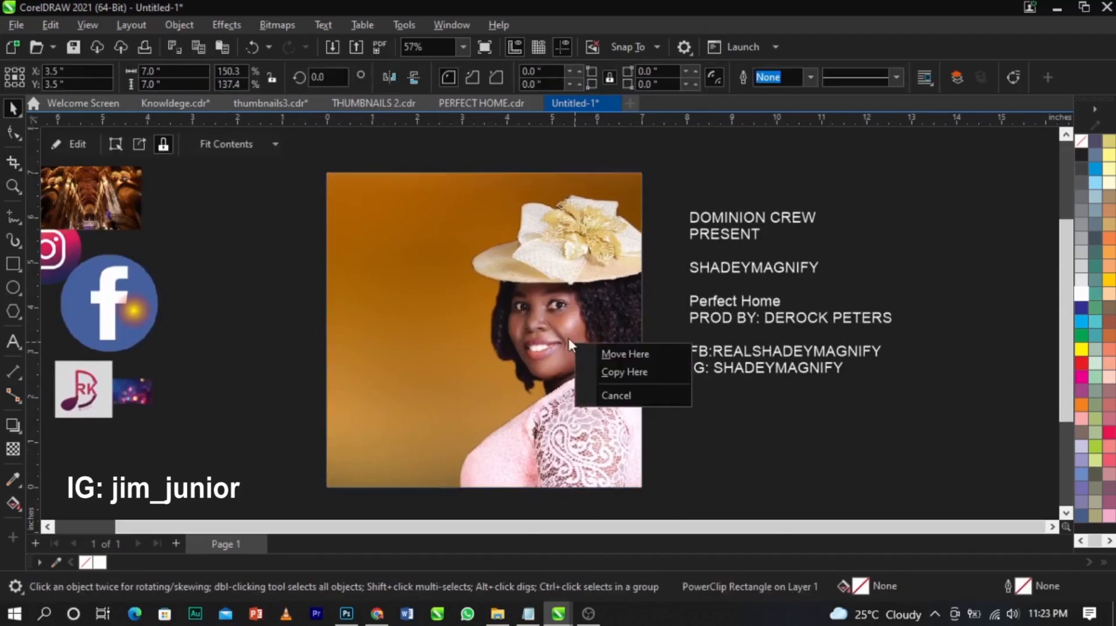
pyautogui.click(546, 323)
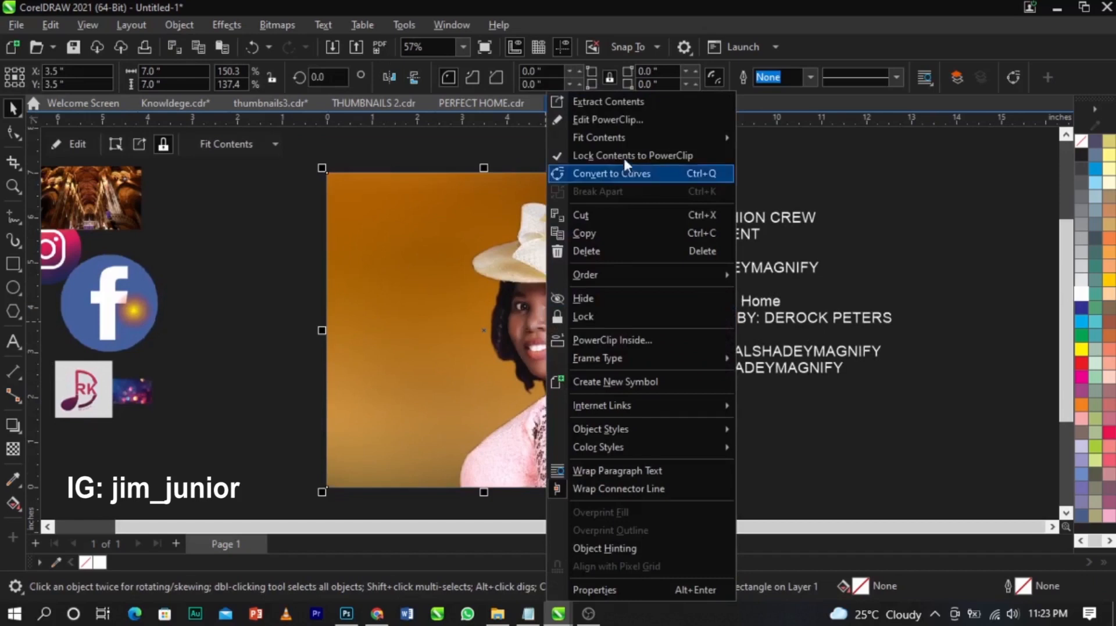
pyautogui.click(615, 121)
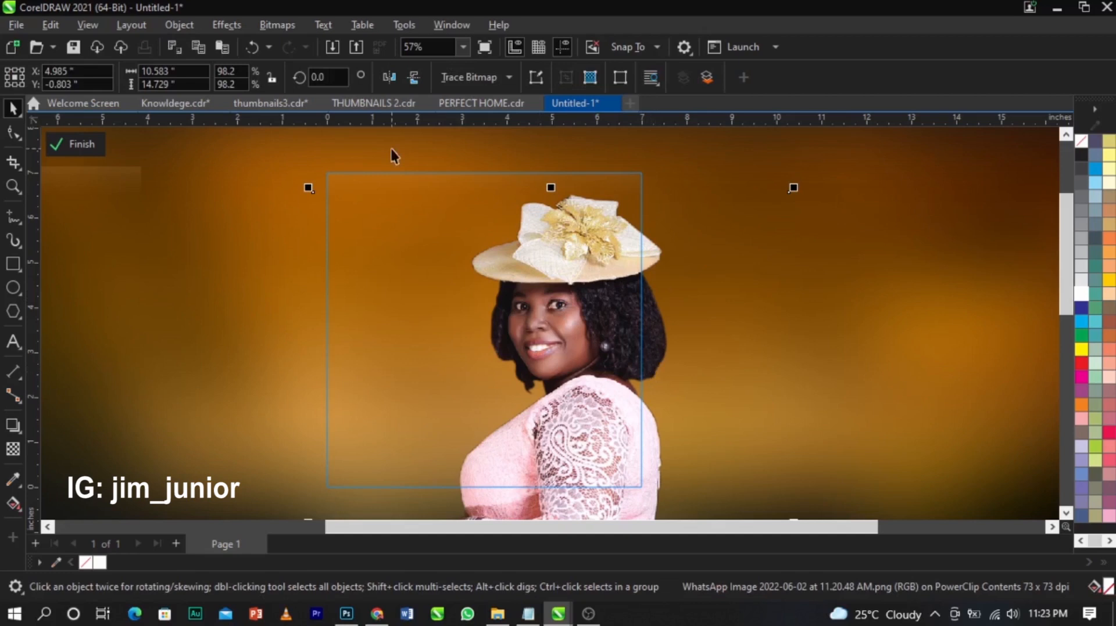
pyautogui.click(278, 26)
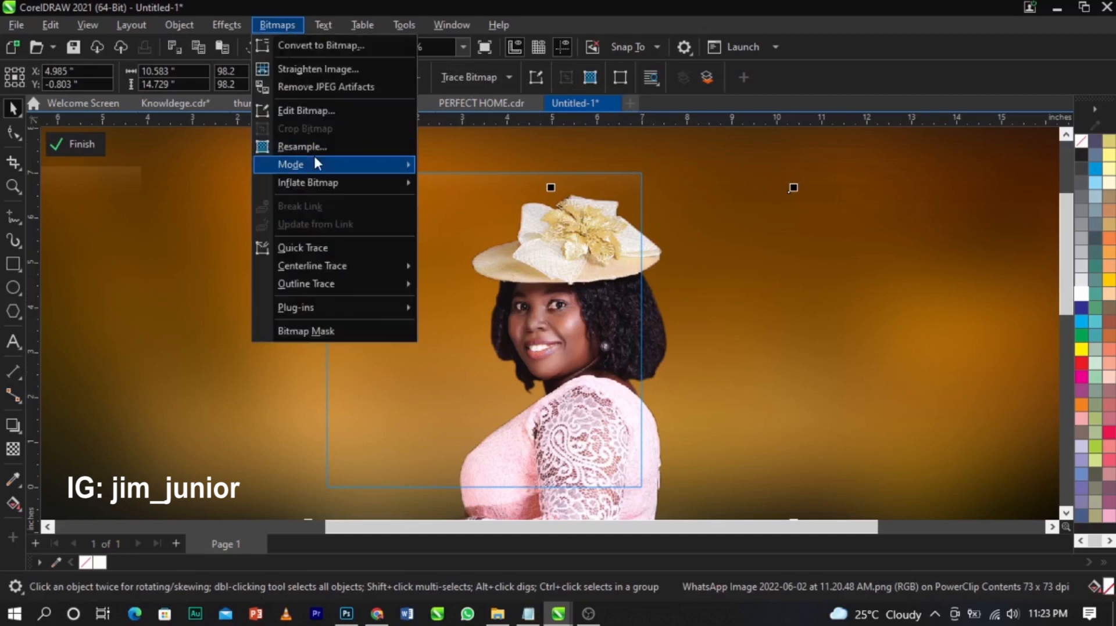
pyautogui.moveTo(317, 165)
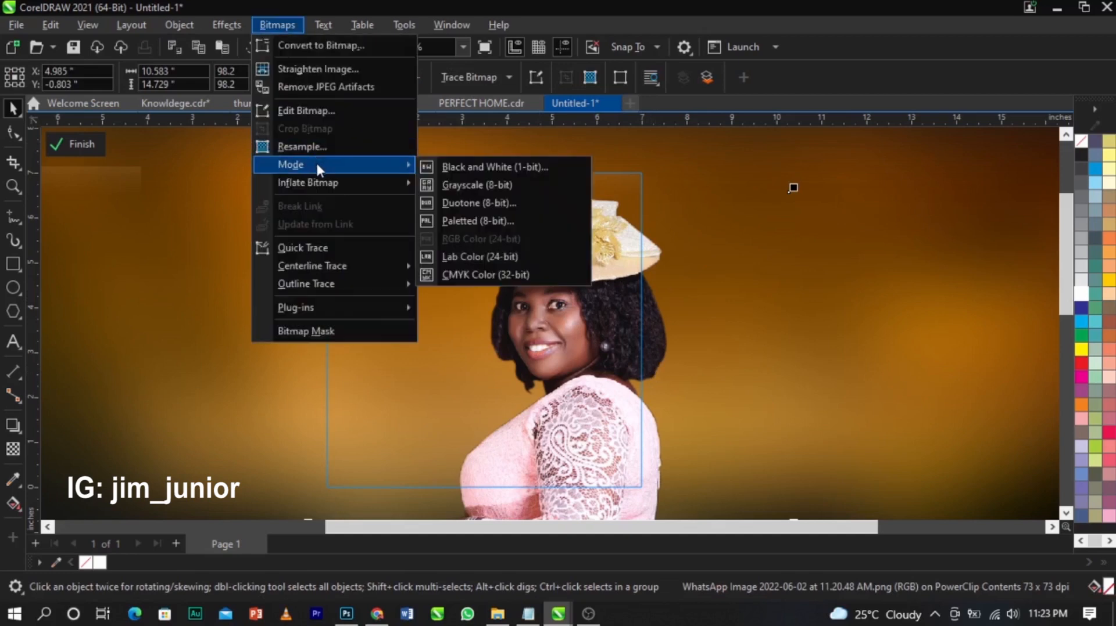
pyautogui.click(482, 185)
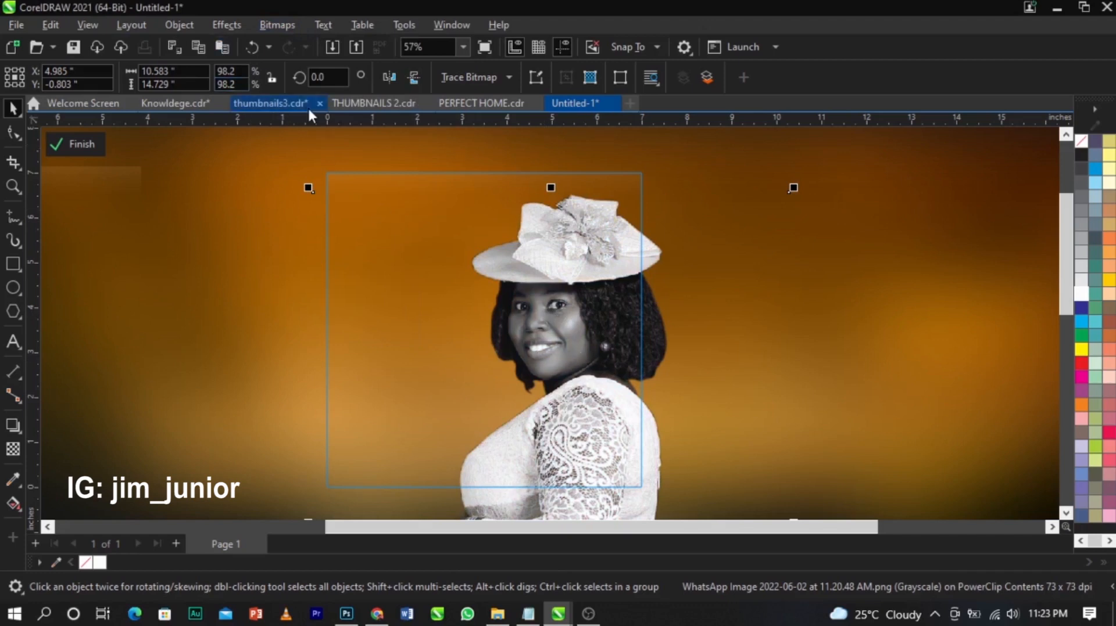
# Apply Brightness/Contrast/Intensity to the grayscale photo of the woman with the contrast set to 12.
pyautogui.click(222, 26)
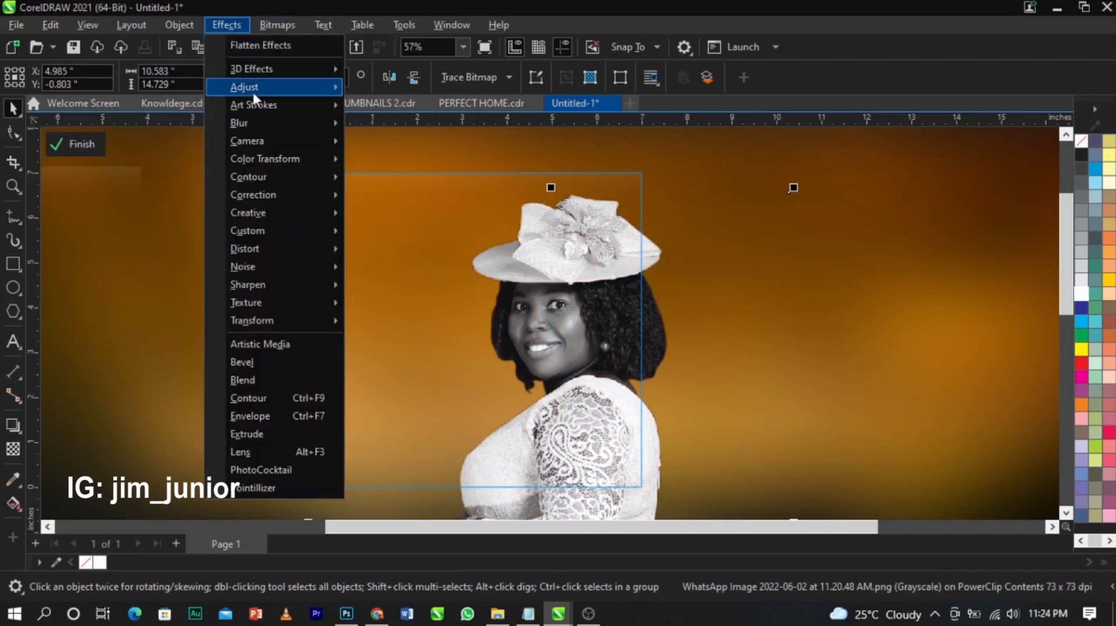
pyautogui.moveTo(252, 93)
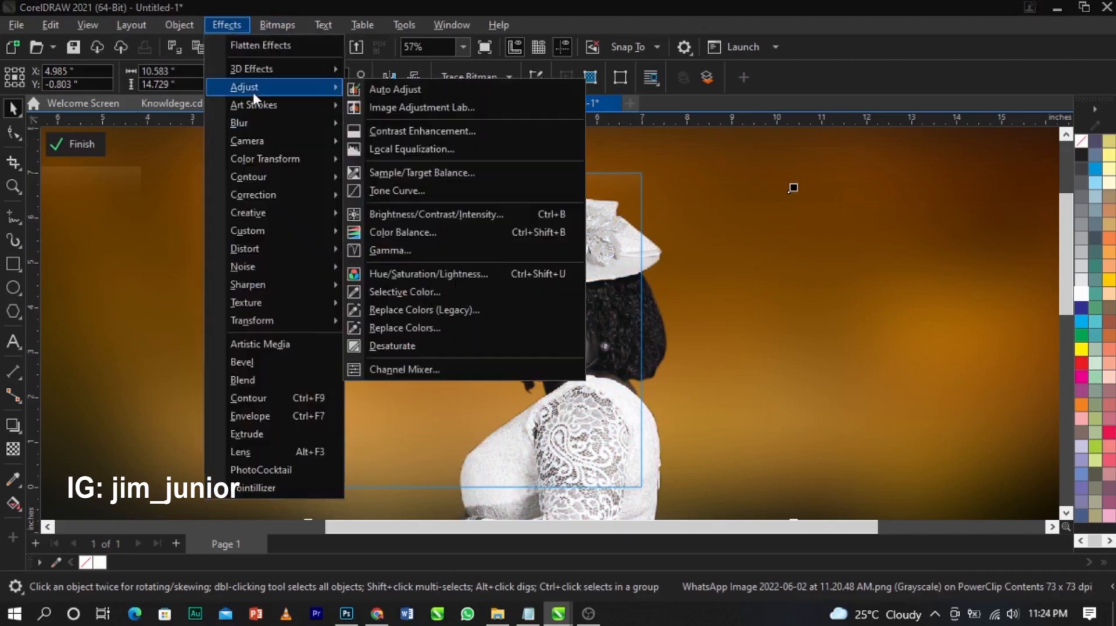
pyautogui.click(459, 213)
pyautogui.moveTo(582, 219); pyautogui.dragTo(299, 84)
pyautogui.moveTo(301, 143); pyautogui.dragTo(291, 145)
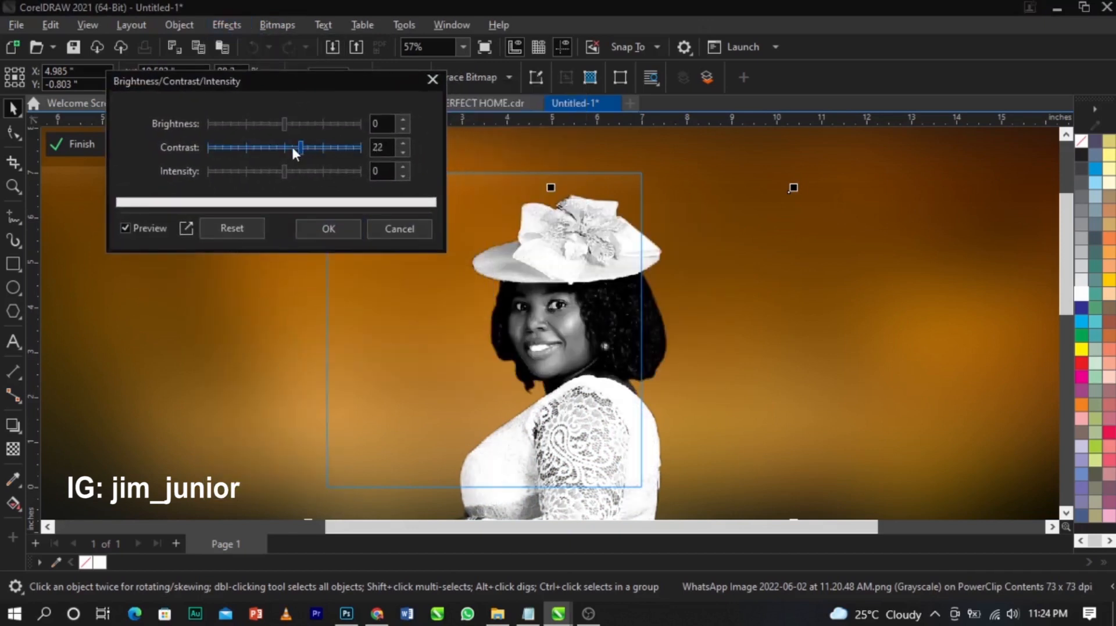
pyautogui.moveTo(290, 149); pyautogui.dragTo(297, 150)
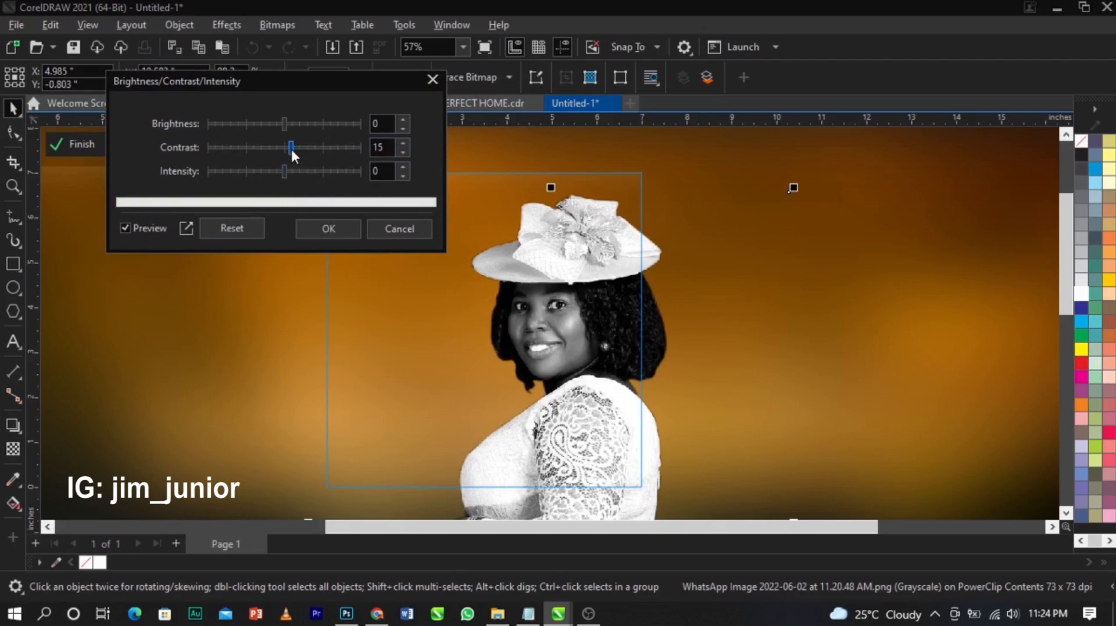
pyautogui.click(291, 148)
pyautogui.moveTo(292, 149); pyautogui.dragTo(293, 149)
pyautogui.moveTo(385, 148); pyautogui.dragTo(362, 143)
pyautogui.write('12')
pyautogui.click(350, 234)
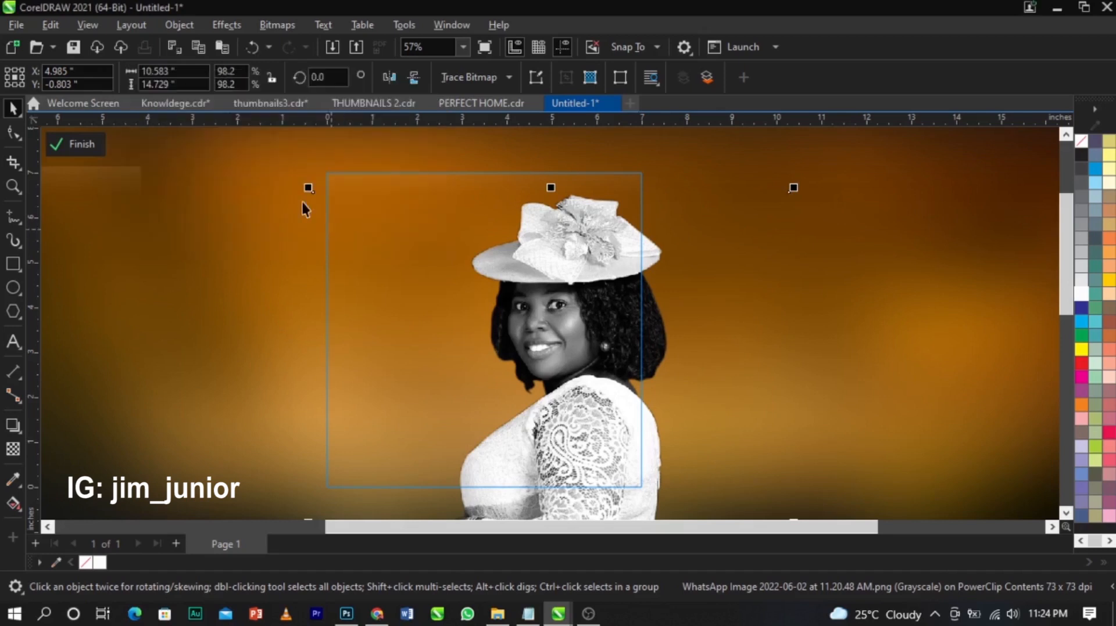
# Convert the woman's photo to a 300 dpi RGB Color (24-bit) bitmap with transparent background, and finish editing the PowerClip.
pyautogui.click(288, 23)
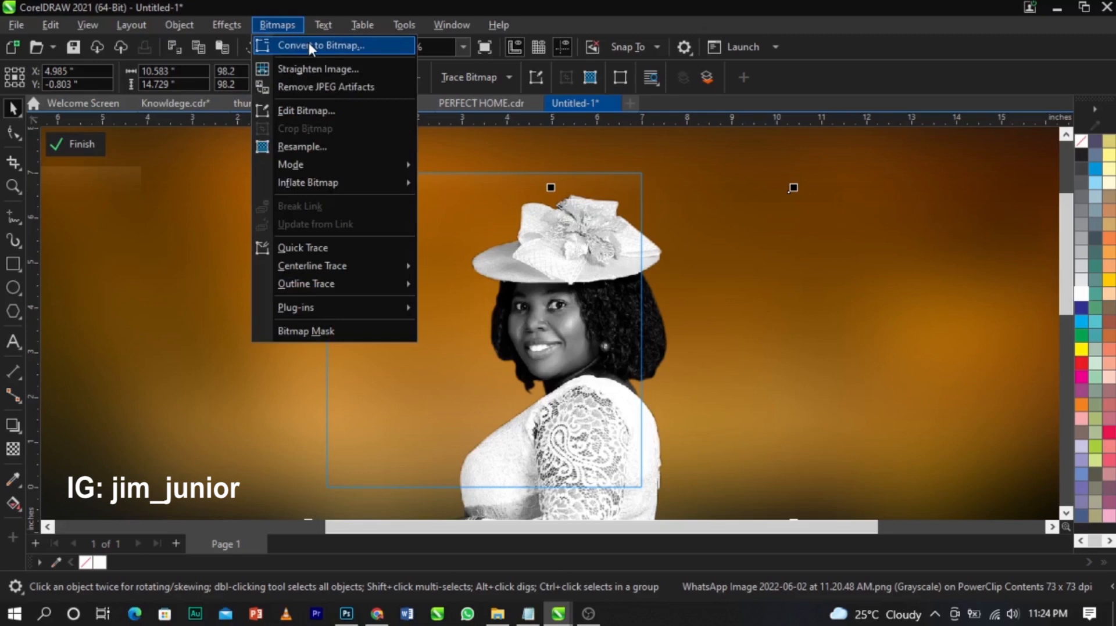
pyautogui.click(308, 45)
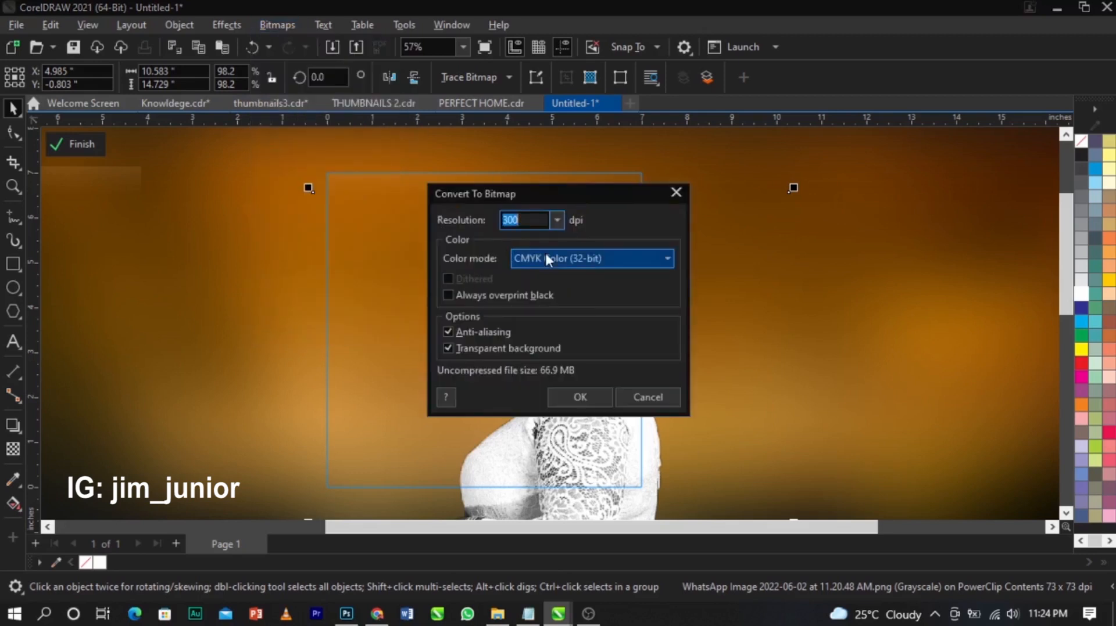
pyautogui.click(548, 257)
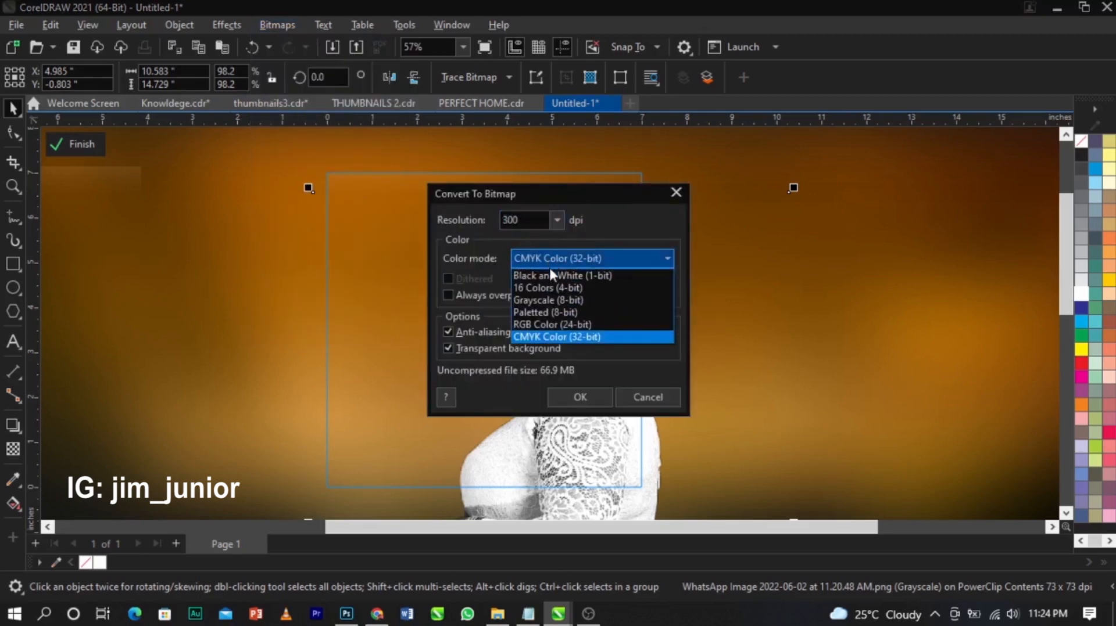
pyautogui.click(550, 324)
pyautogui.moveTo(527, 220); pyautogui.dragTo(472, 218)
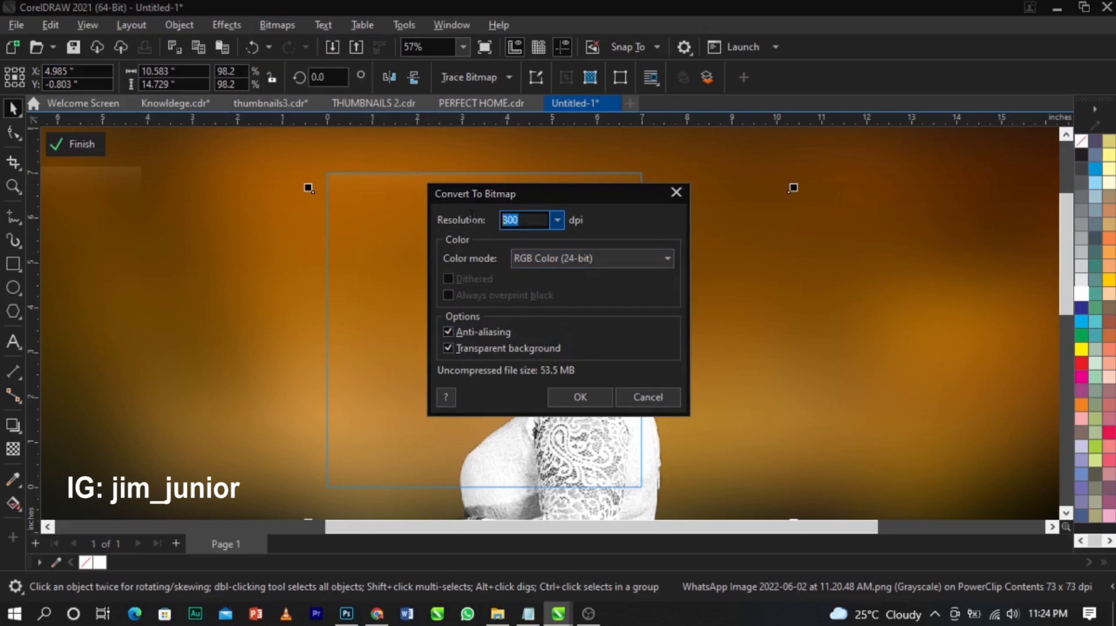
pyautogui.click(577, 400)
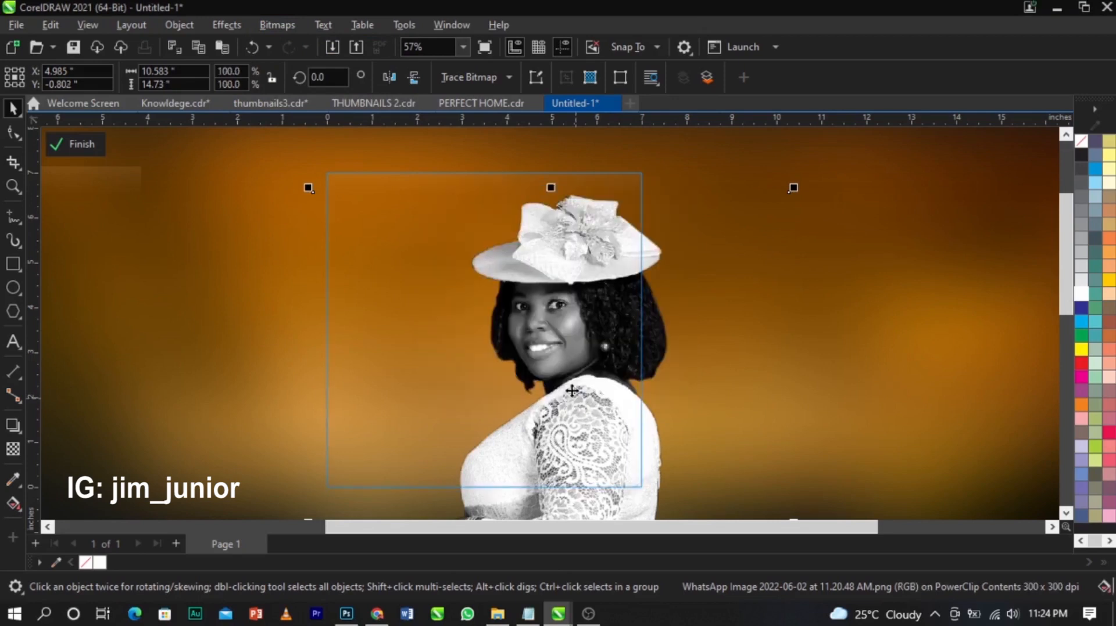
pyautogui.click(93, 144)
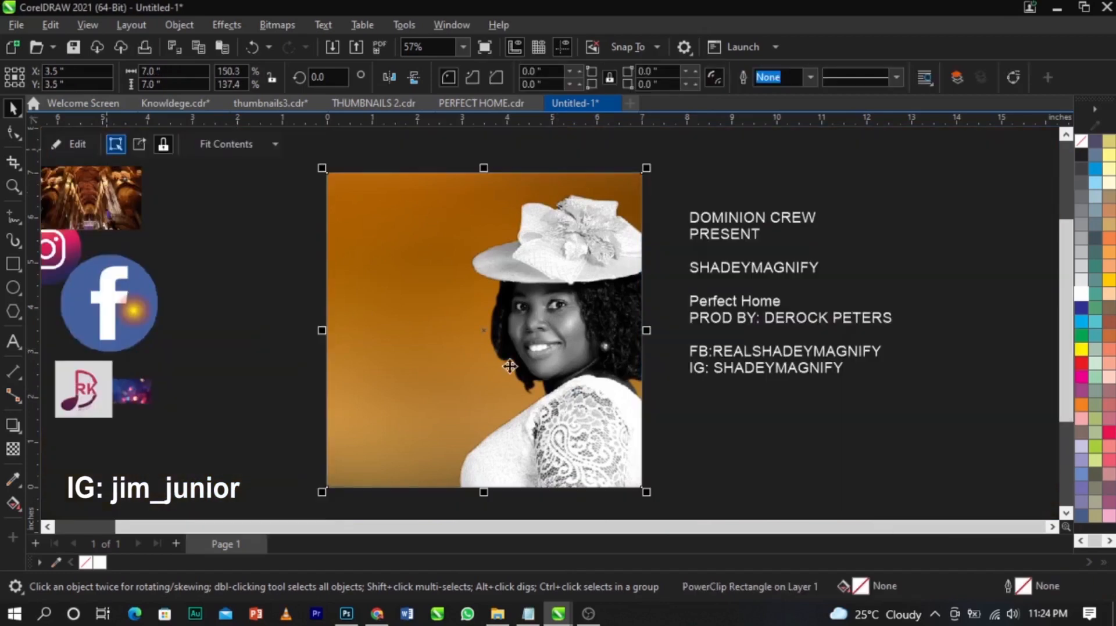
pyautogui.click(700, 453)
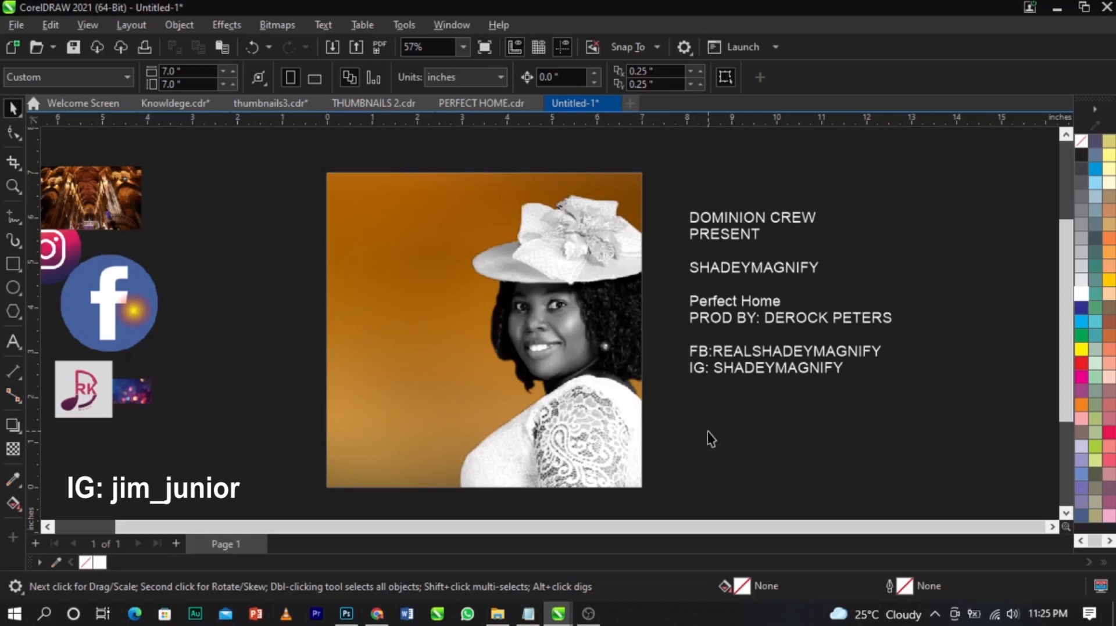
# Open the cover's PowerClip contents for editing and draw a rectangle about 7.84 × 5.02 inches over the cover's upper part.
pyautogui.doubleClick(542, 292)
pyautogui.press('Escape')
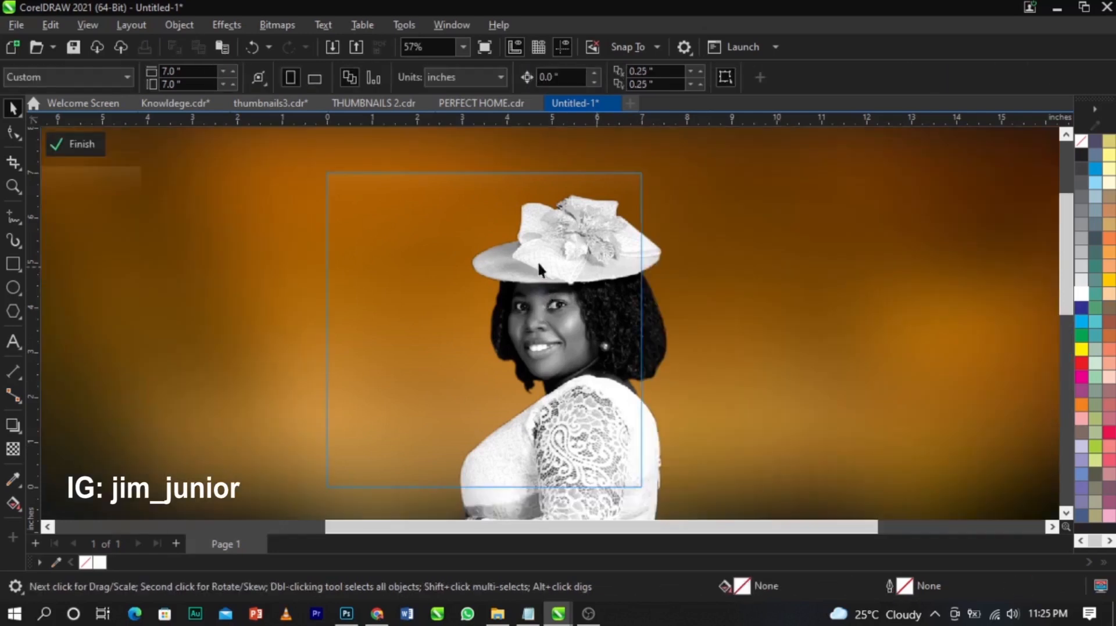
pyautogui.click(13, 265)
pyautogui.moveTo(308, 157); pyautogui.dragTo(662, 383)
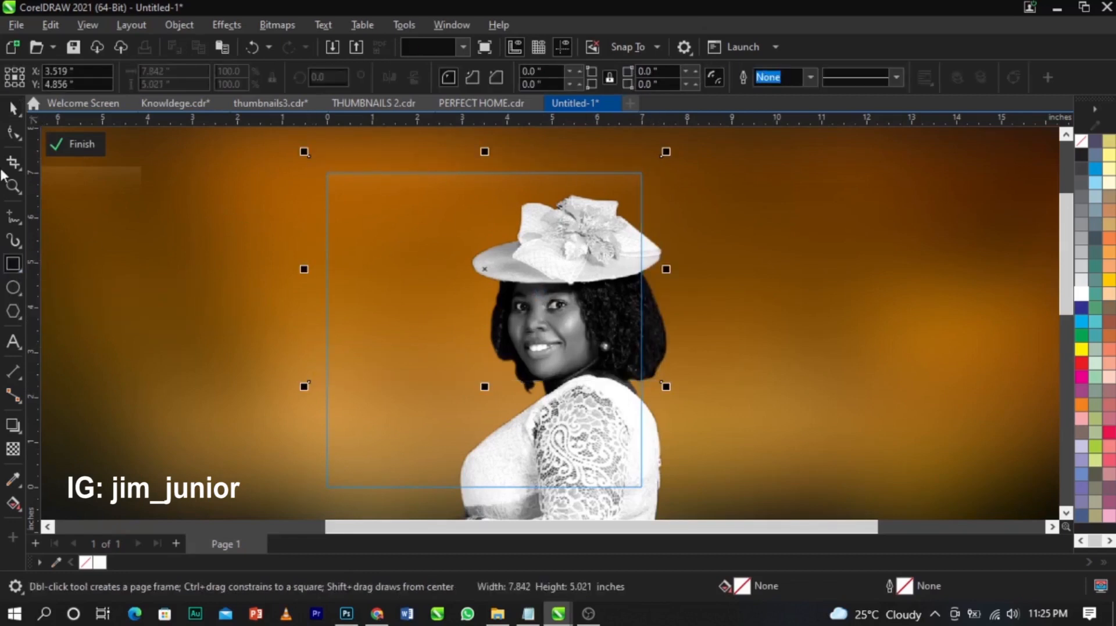
pyautogui.press('space')
pyautogui.moveTo(517, 252); pyautogui.dragTo(519, 250)
# Fill the rectangle with the orange sampled from the background and shift its uniform fill to dark red #731700.
pyautogui.click(14, 480)
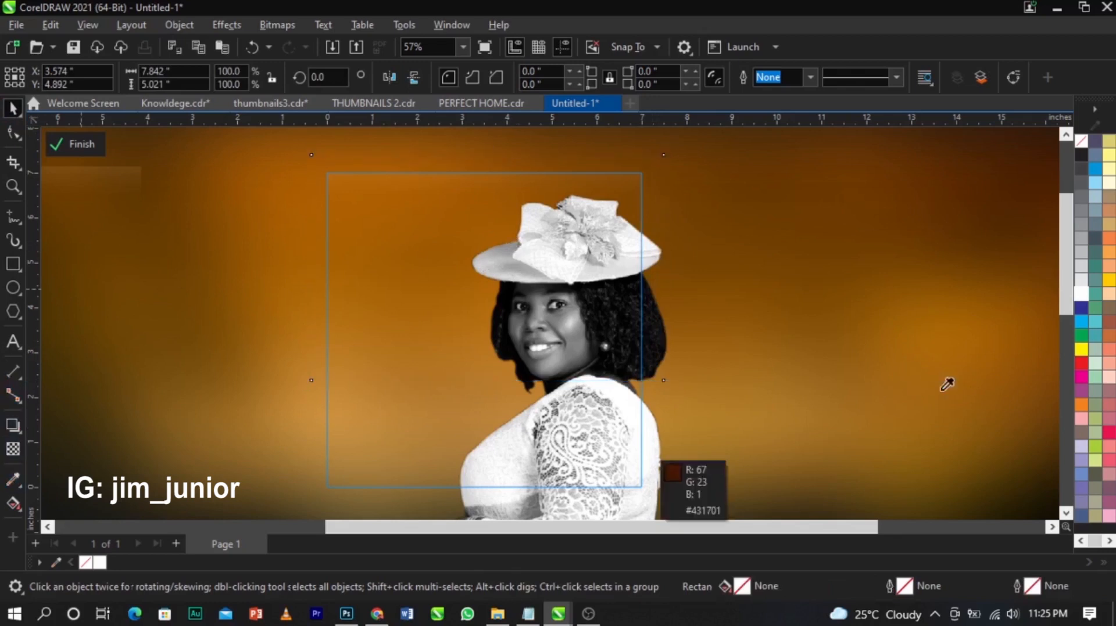
pyautogui.click(300, 244)
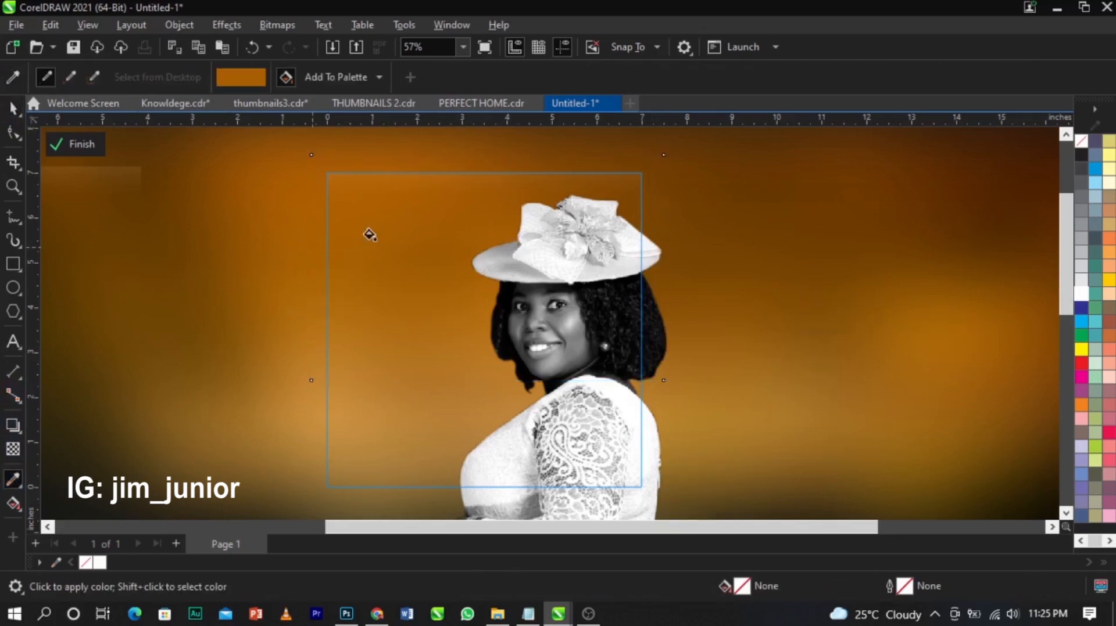
pyautogui.click(374, 236)
pyautogui.click(12, 111)
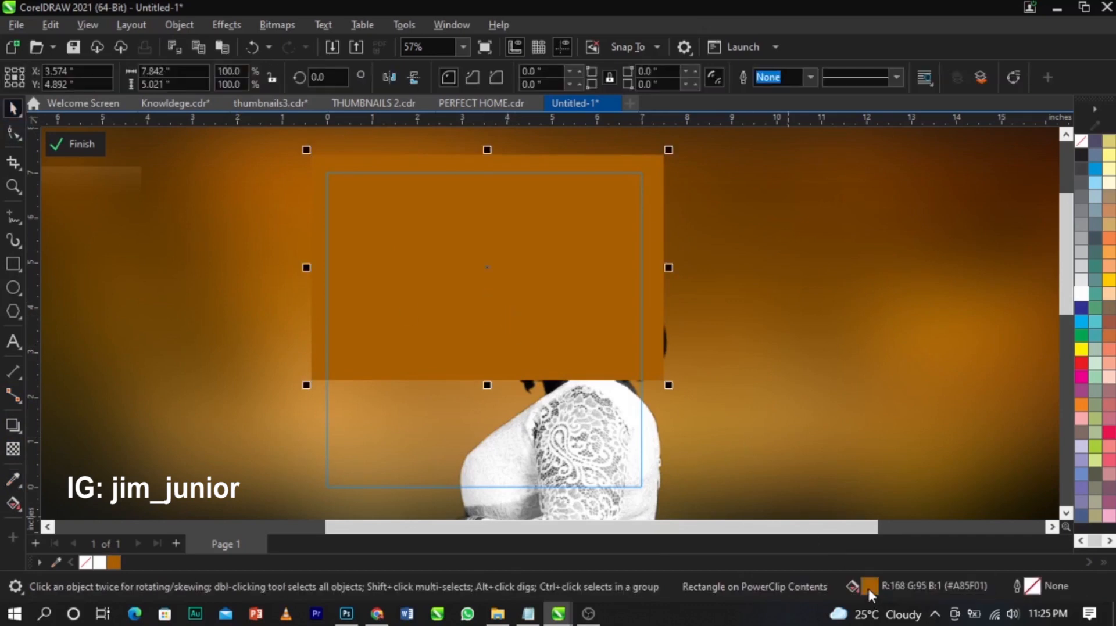
pyautogui.doubleClick(867, 586)
pyautogui.moveTo(484, 74); pyautogui.dragTo(850, 86)
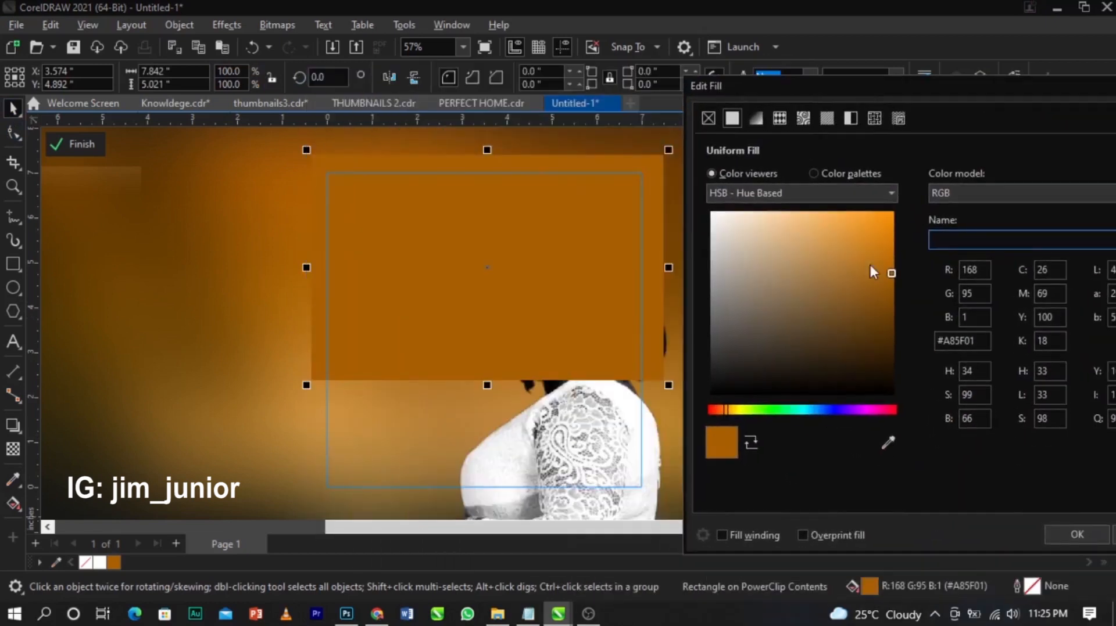
pyautogui.moveTo(726, 412); pyautogui.dragTo(714, 410)
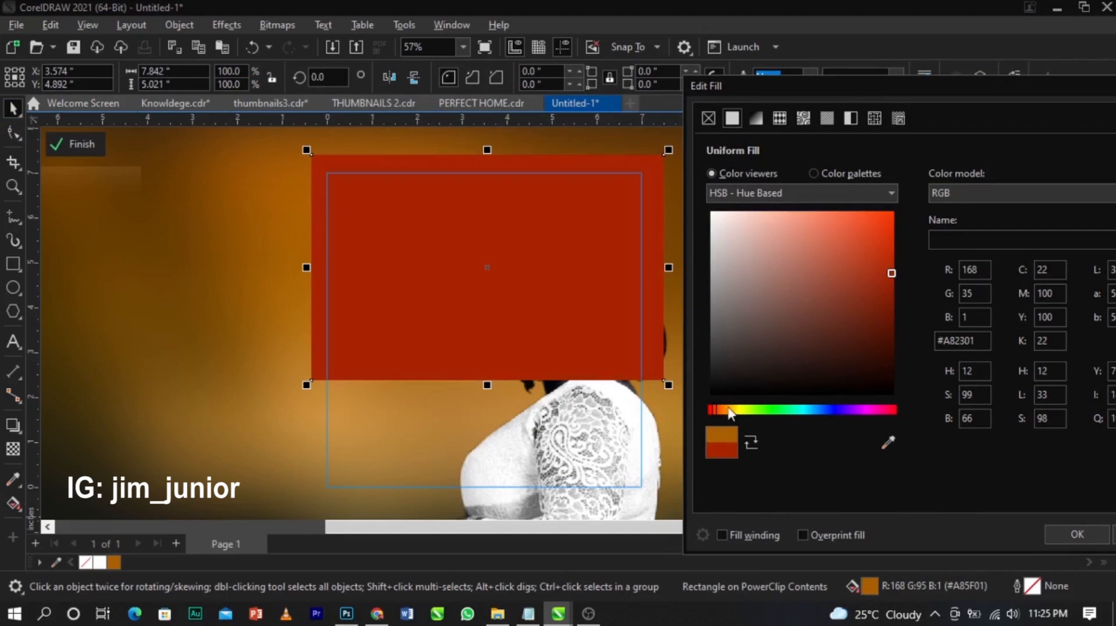
pyautogui.moveTo(894, 279); pyautogui.dragTo(894, 312)
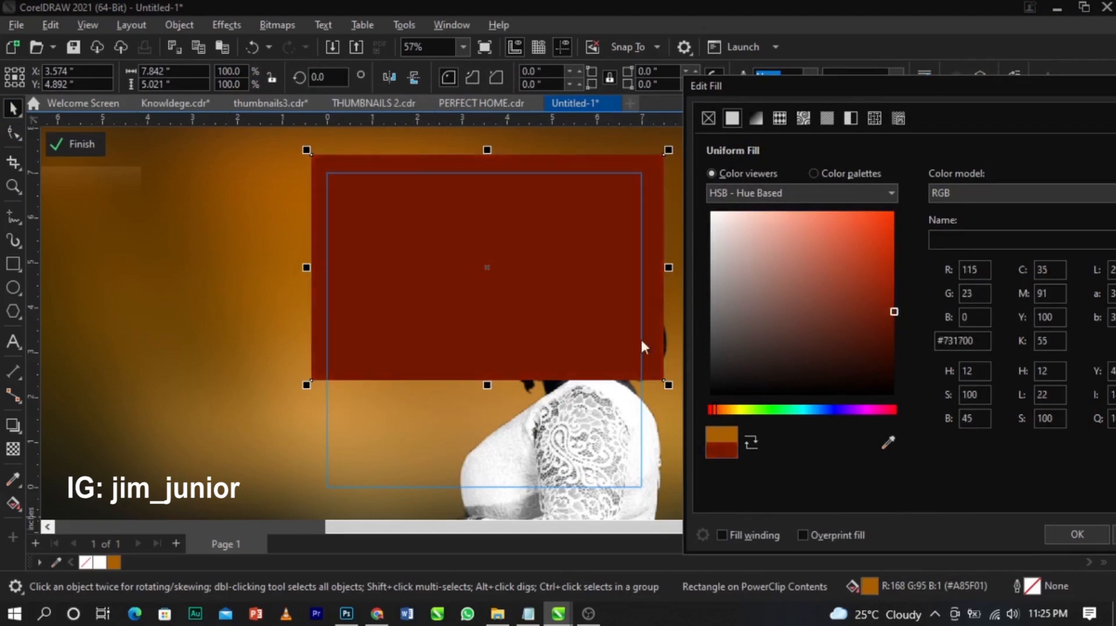
pyautogui.click(1065, 535)
# Apply a downward-fading linear transparency with Overlay merge mode to the red rectangle, starting above its upper edge, and finish editing the PowerClip.
pyautogui.click(12, 448)
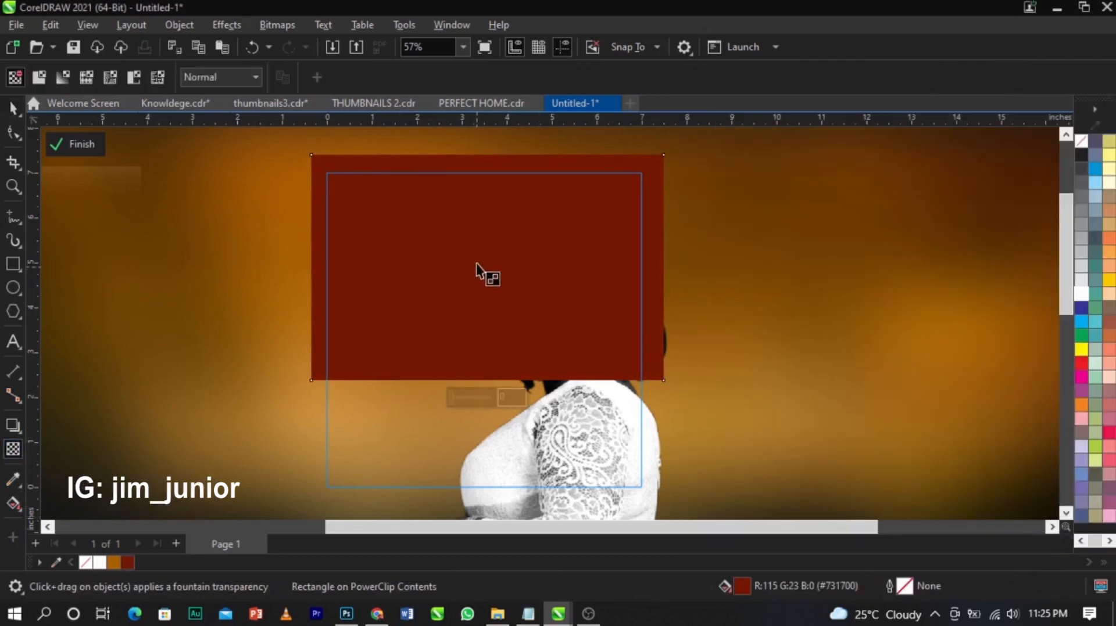
pyautogui.moveTo(497, 250); pyautogui.dragTo(494, 374)
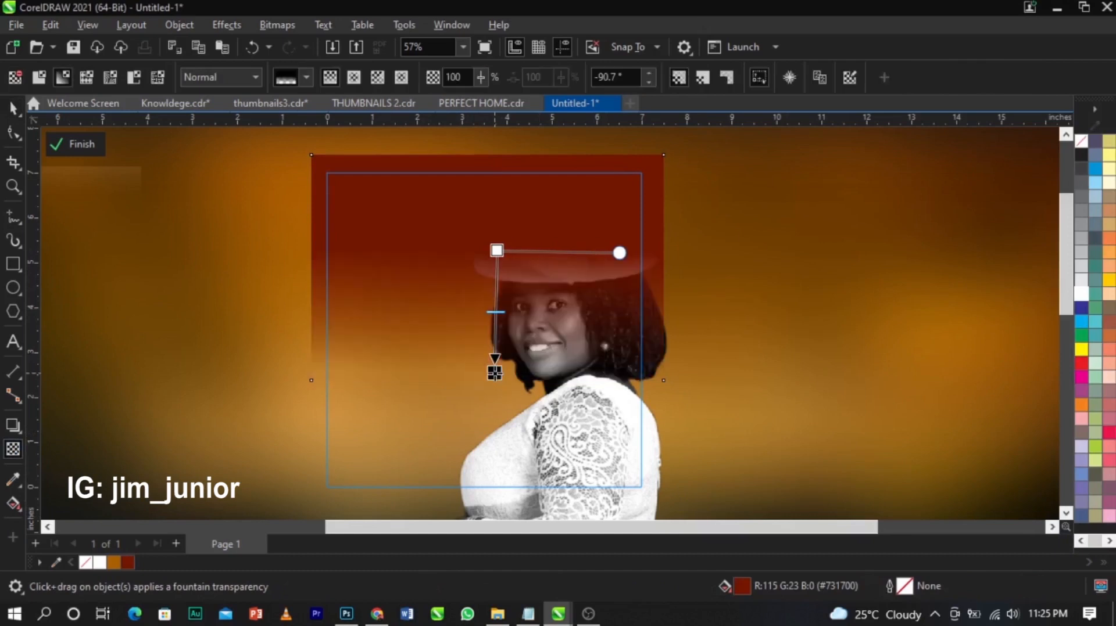
pyautogui.click(234, 77)
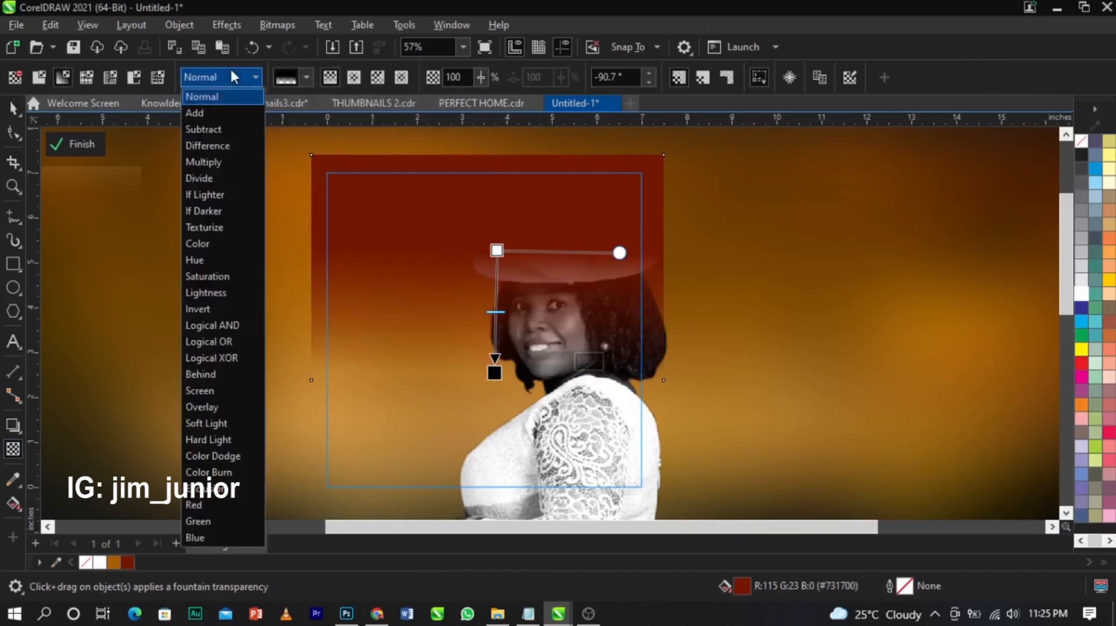
pyautogui.click(209, 407)
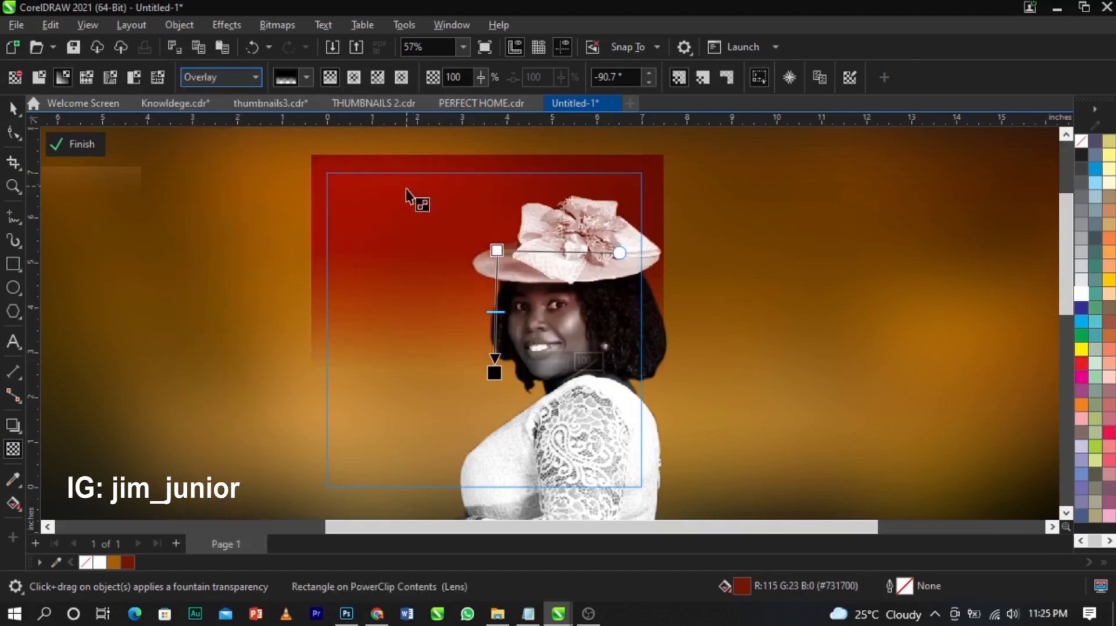
pyautogui.moveTo(497, 251); pyautogui.dragTo(490, 139)
pyautogui.moveTo(494, 372); pyautogui.dragTo(491, 341)
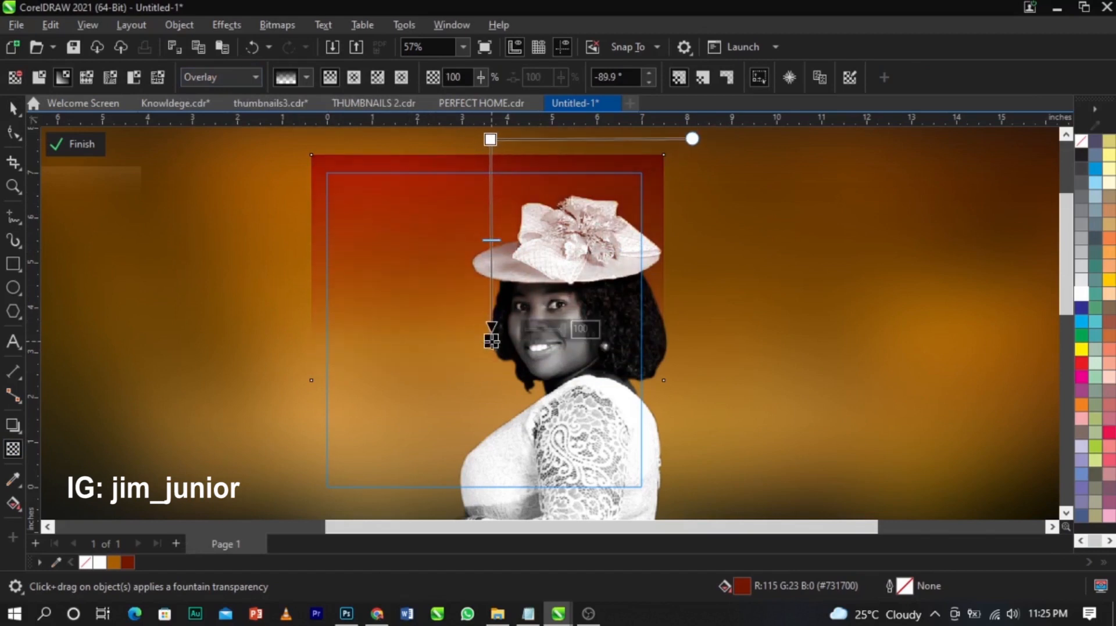
pyautogui.click(81, 146)
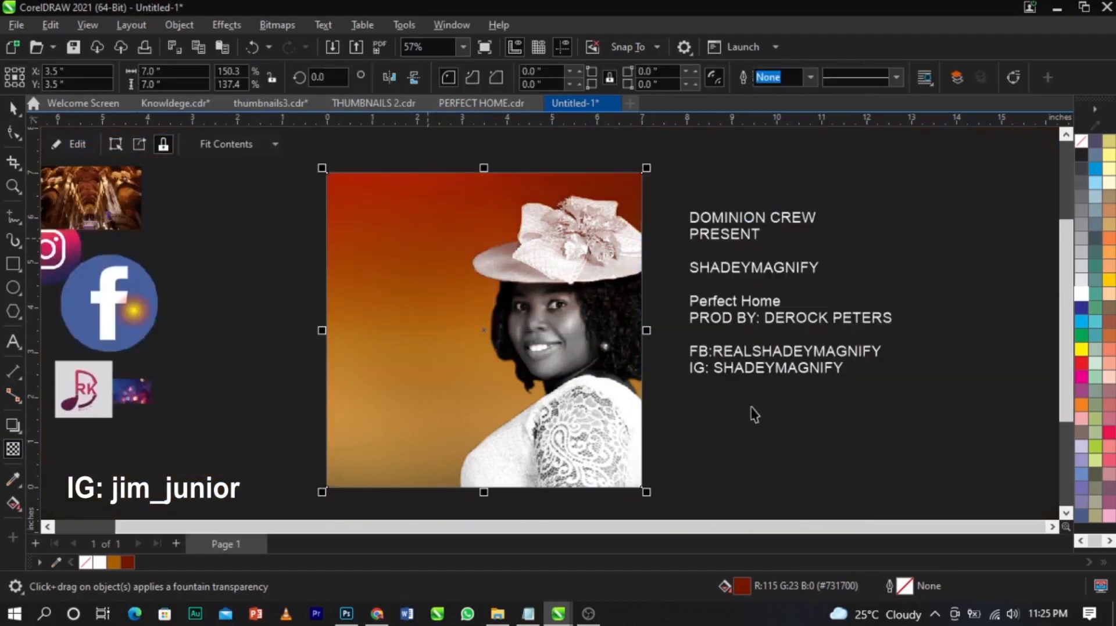
# Enlarge the church interior image to about 6.64 × 3.74 inches and PowerClip it inside the cover frame.
pyautogui.scroll(-1, 680, 164)
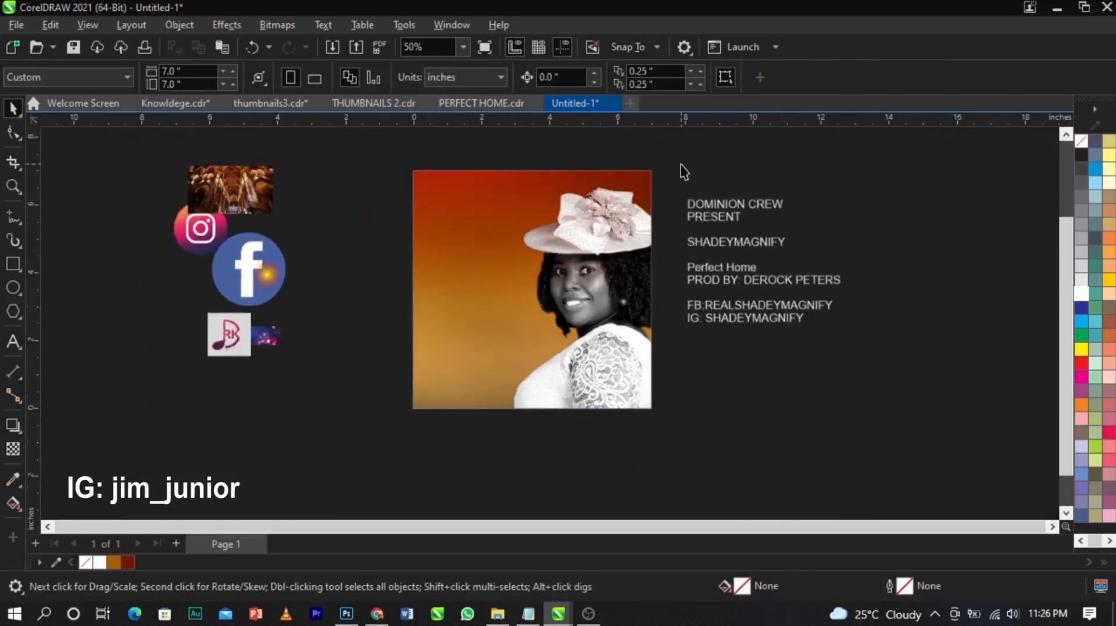
pyautogui.scroll(1, 565, 176)
pyautogui.moveTo(192, 178); pyautogui.dragTo(307, 214)
pyautogui.moveTo(350, 258); pyautogui.dragTo(506, 348)
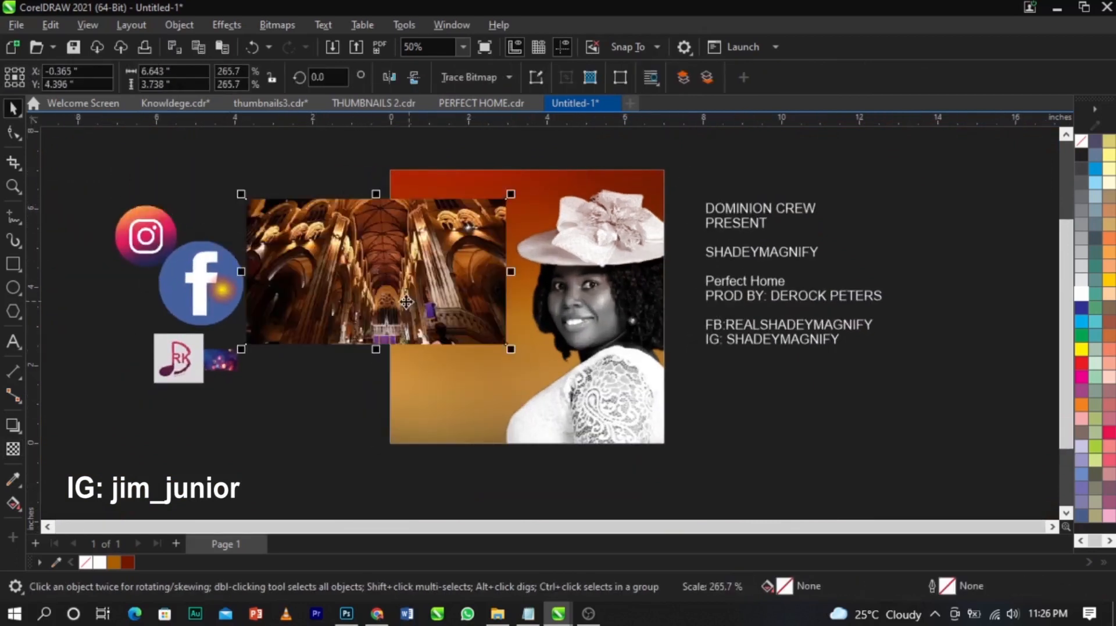
pyautogui.moveTo(404, 298); pyautogui.dragTo(359, 265)
pyautogui.rightClick(358, 265)
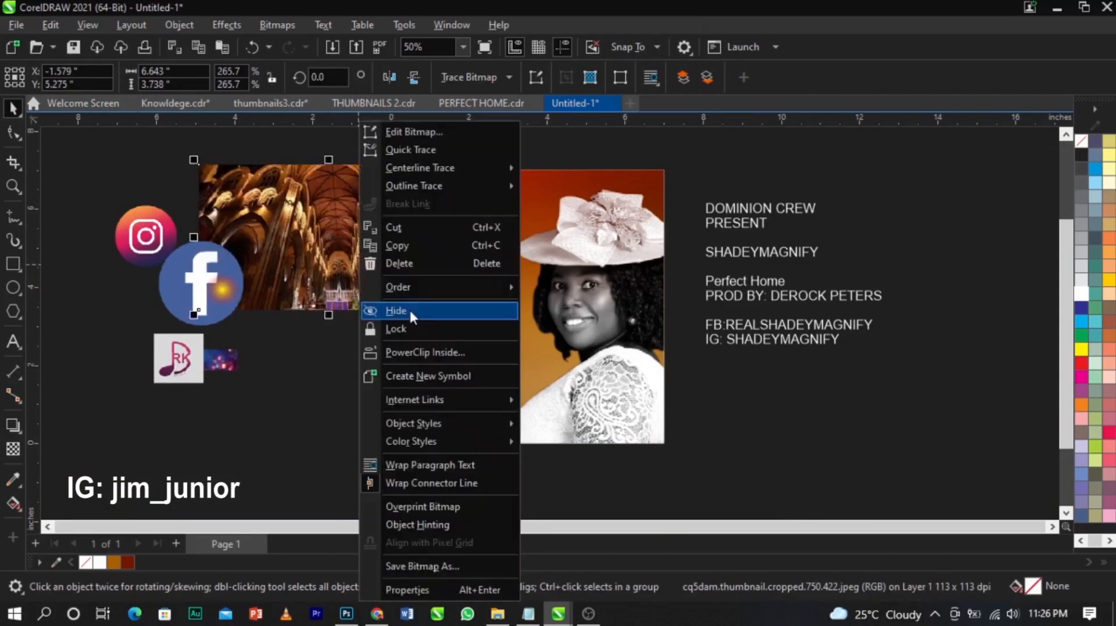
pyautogui.click(430, 349)
pyautogui.click(448, 369)
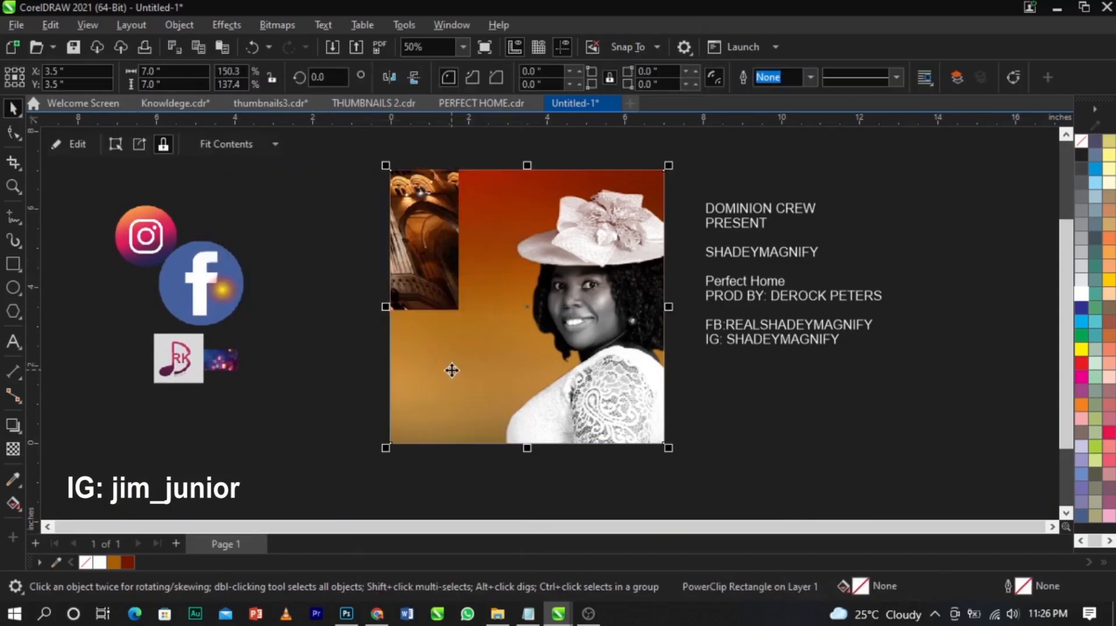
# Open the cover's PowerClip contents and enlarge the church image to about 13.4 × 7.54 inches, covering the frame's upper part.
pyautogui.rightClick(447, 280)
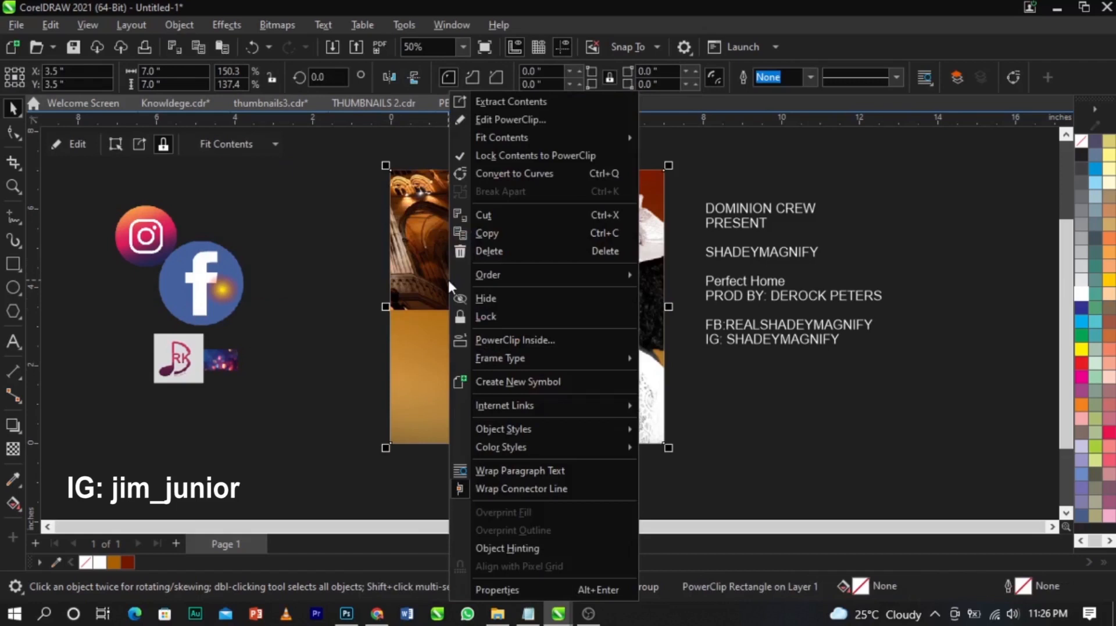
pyautogui.click(517, 118)
pyautogui.moveTo(258, 248); pyautogui.dragTo(420, 233)
pyautogui.moveTo(626, 300); pyautogui.dragTo(762, 377)
pyautogui.moveTo(643, 312); pyautogui.dragTo(632, 309)
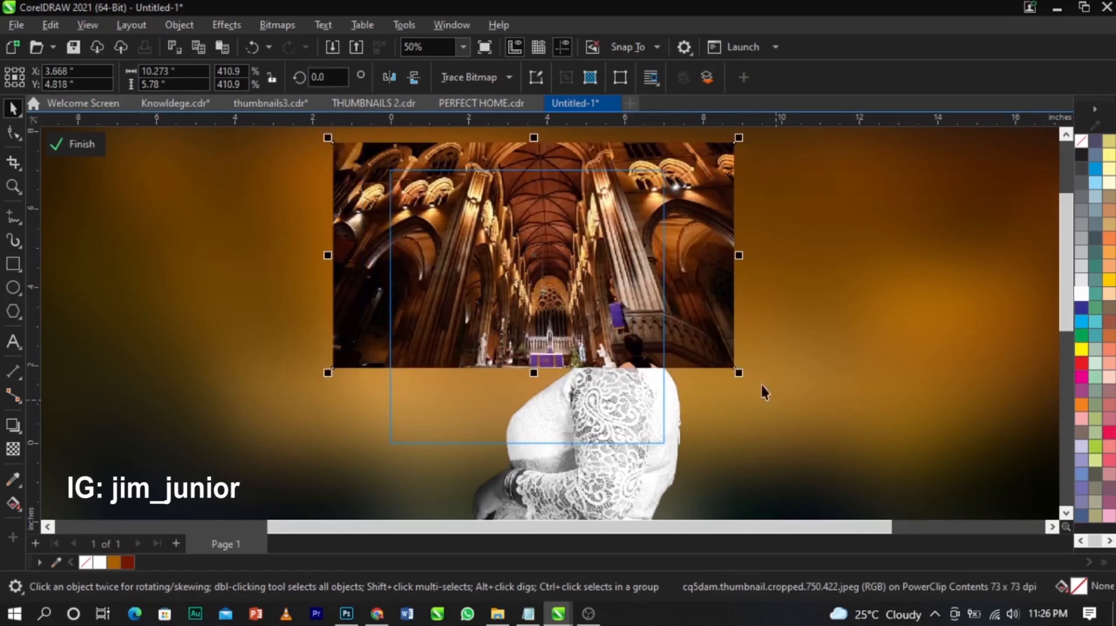
pyautogui.moveTo(734, 369); pyautogui.dragTo(761, 383)
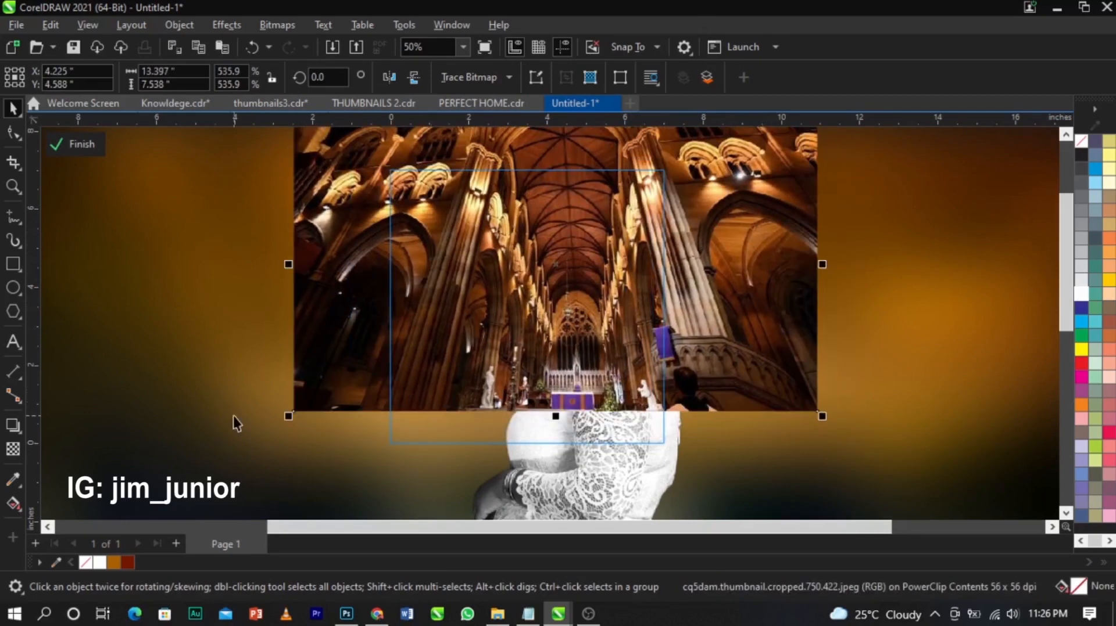
# Fade the church image downward with a linear fountain transparency and set its merge mode to Screen.
pyautogui.click(17, 449)
pyautogui.moveTo(546, 257); pyautogui.dragTo(546, 350)
pyautogui.moveTo(546, 258); pyautogui.dragTo(547, 226)
pyautogui.click(214, 76)
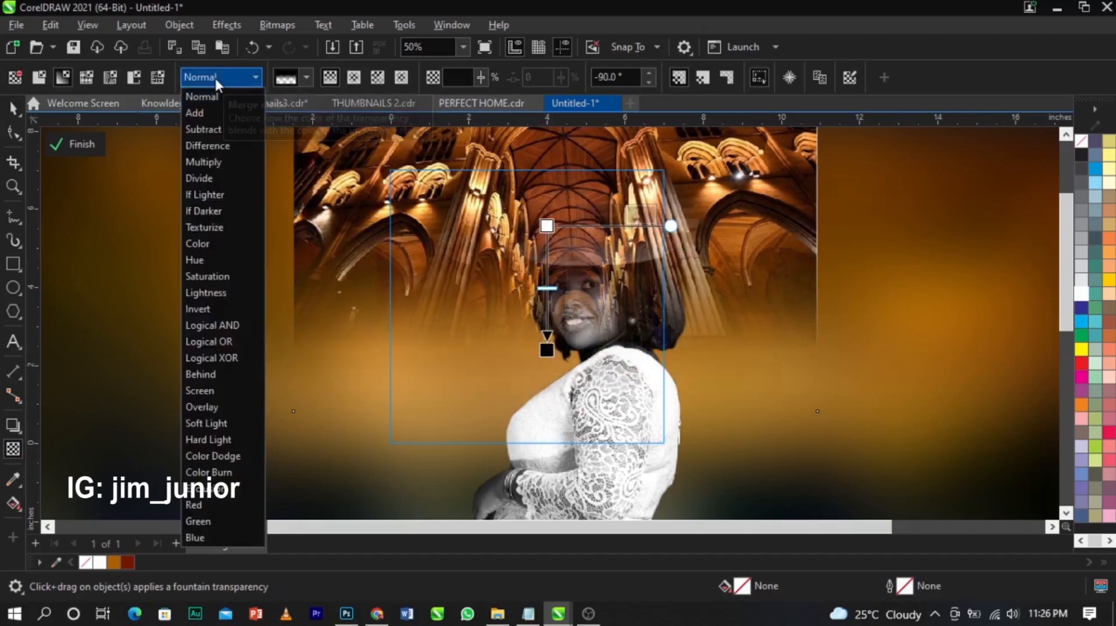
pyautogui.click(228, 404)
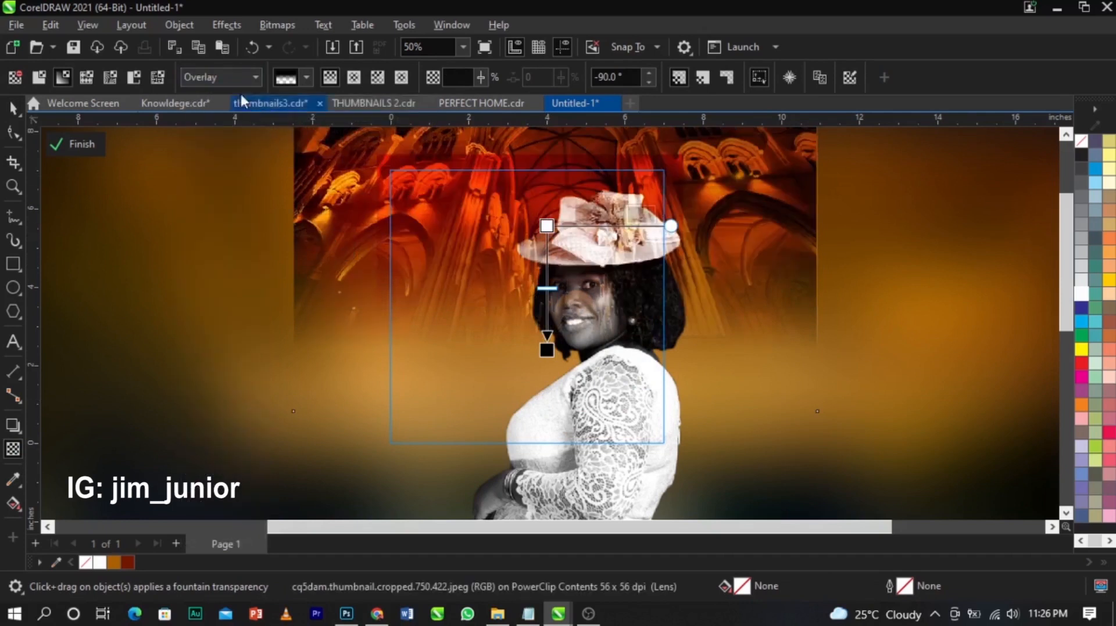
pyautogui.click(228, 76)
pyautogui.click(254, 391)
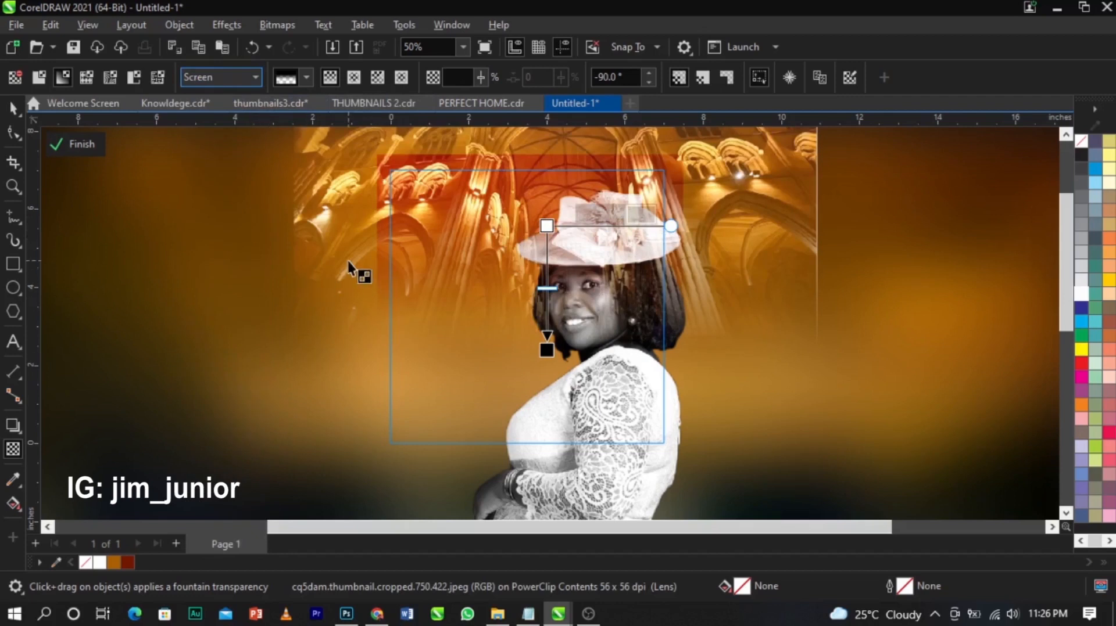
# Set the start node of the church image's transparency to about 72.
pyautogui.click(547, 226)
pyautogui.moveTo(589, 222); pyautogui.dragTo(609, 216)
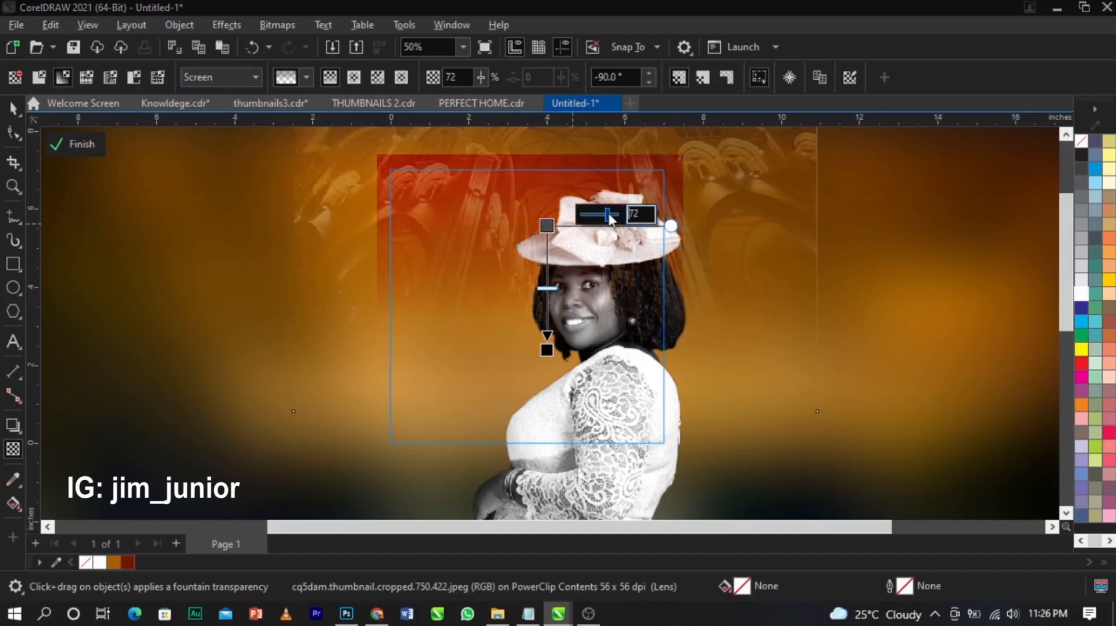
pyautogui.moveTo(609, 218); pyautogui.dragTo(611, 218)
# Bring the woman's photo in front of the church image and red rectangle, and finish editing the PowerClip.
pyautogui.press('space')
pyautogui.click(615, 466)
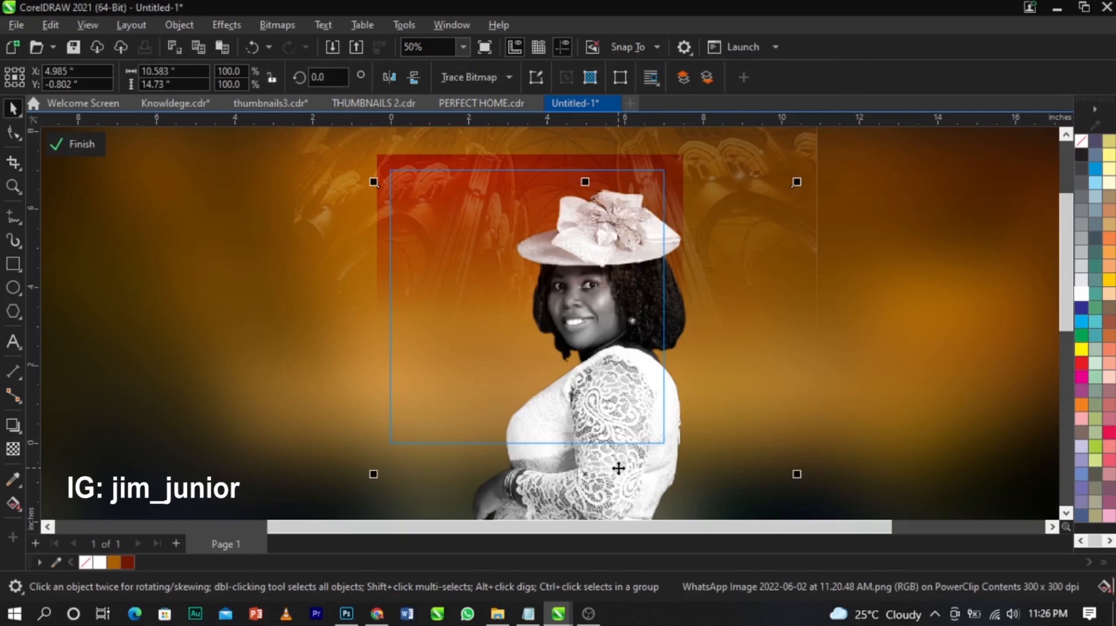
pyautogui.hotkey('shift', 'pageup')
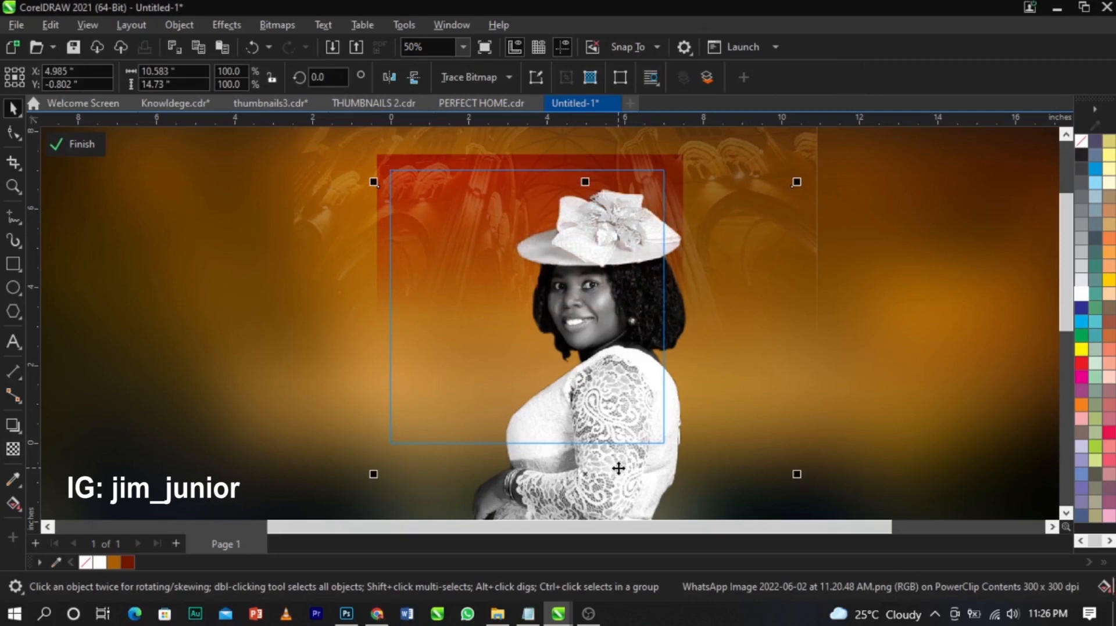
pyautogui.click(55, 144)
pyautogui.click(513, 485)
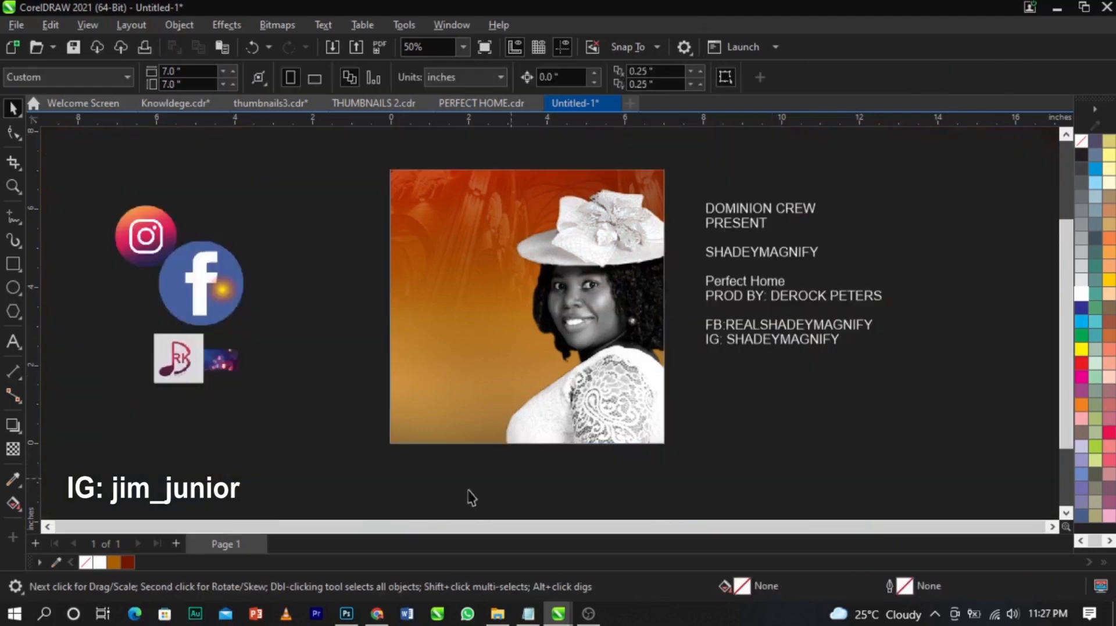
# Enlarge the bokeh lights image to about 8.11 × 4.27 inches and PowerClip it inside the cover frame.
pyautogui.click(235, 370)
pyautogui.moveTo(244, 349); pyautogui.dragTo(518, 198)
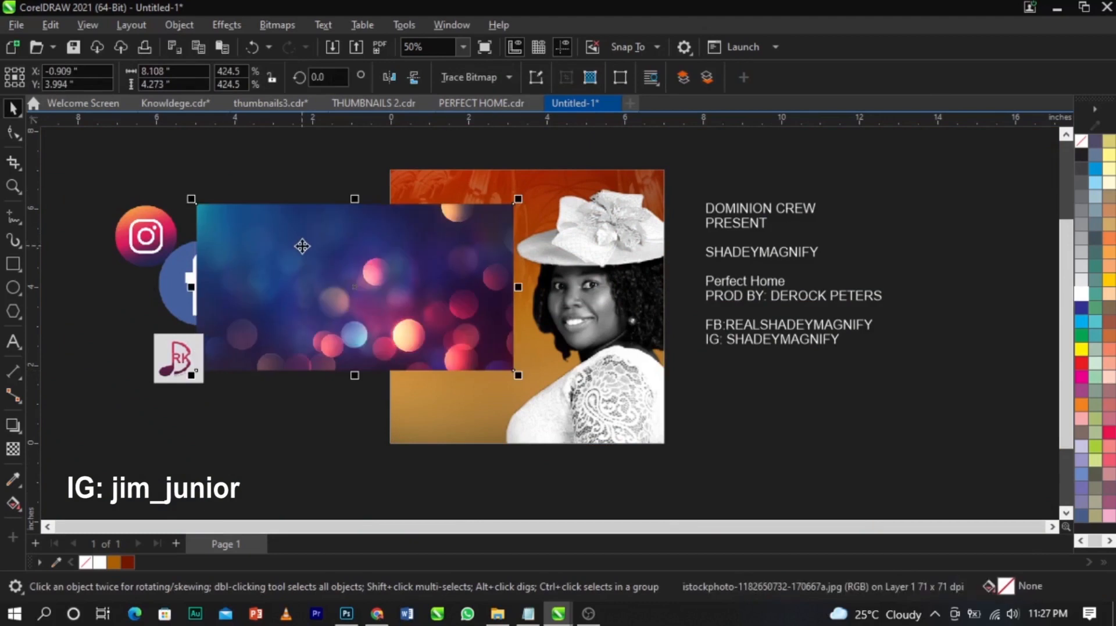
pyautogui.rightClick(302, 246)
pyautogui.click(362, 355)
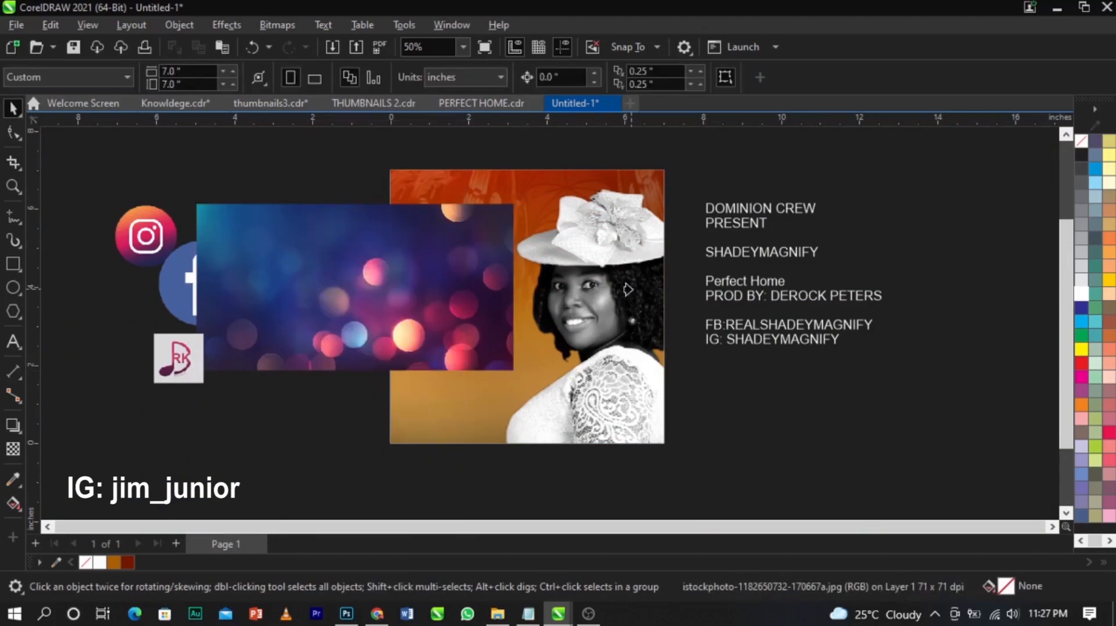
pyautogui.click(627, 288)
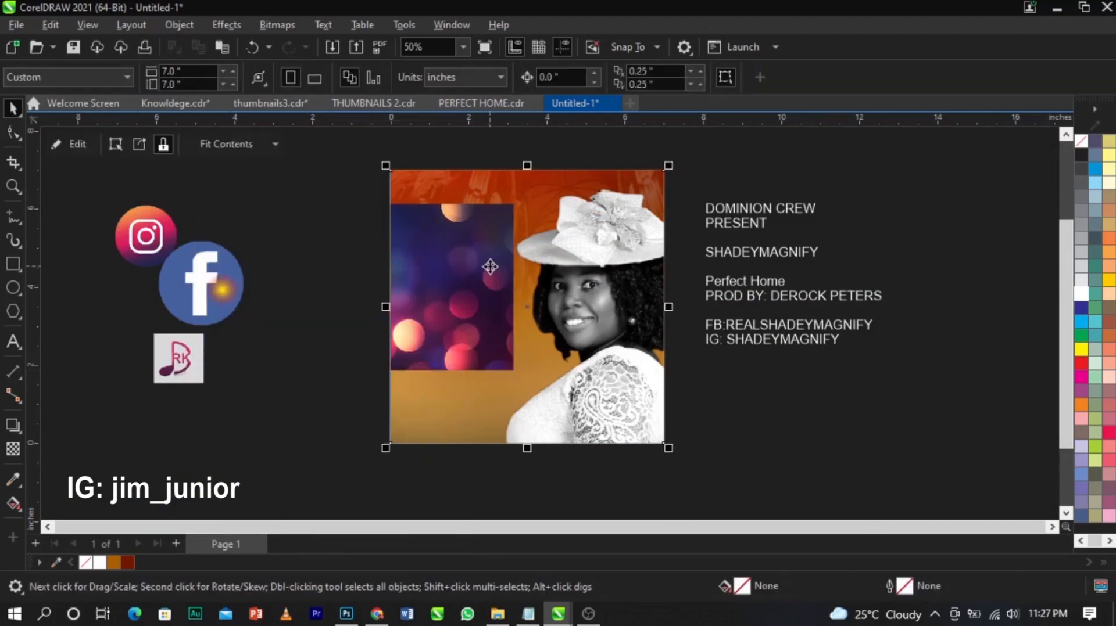
# Open the cover's PowerClip contents, enlarge the bokeh image to about 13.48 × 7.1 inches and move it over the frame's upper half.
pyautogui.rightClick(490, 267)
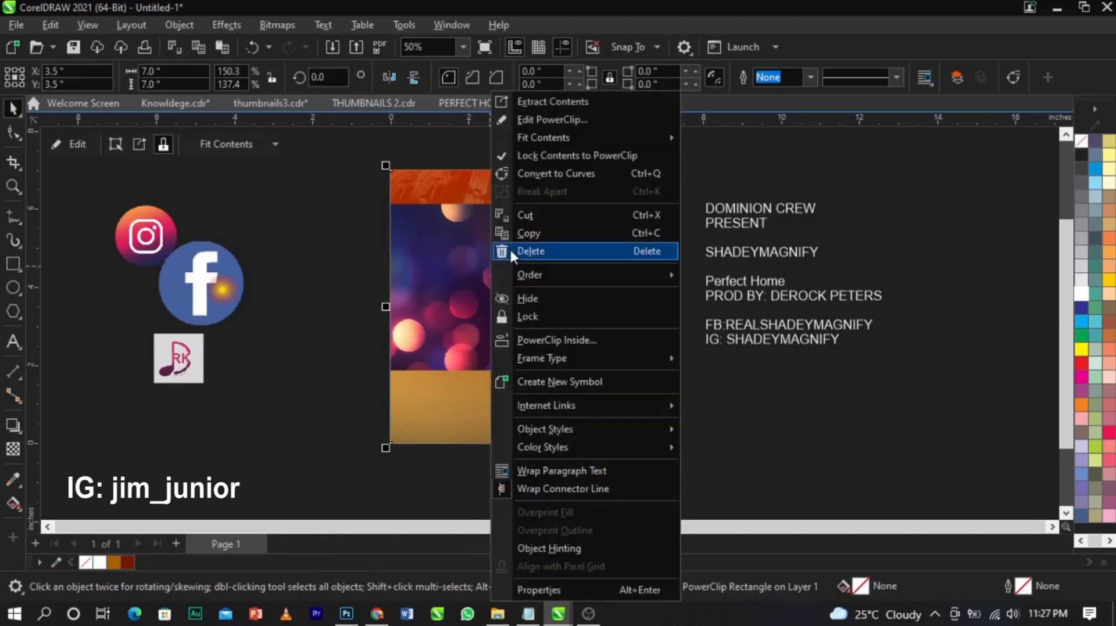
pyautogui.click(583, 121)
pyautogui.moveTo(265, 288); pyautogui.dragTo(429, 230)
pyautogui.moveTo(688, 317); pyautogui.dragTo(792, 373)
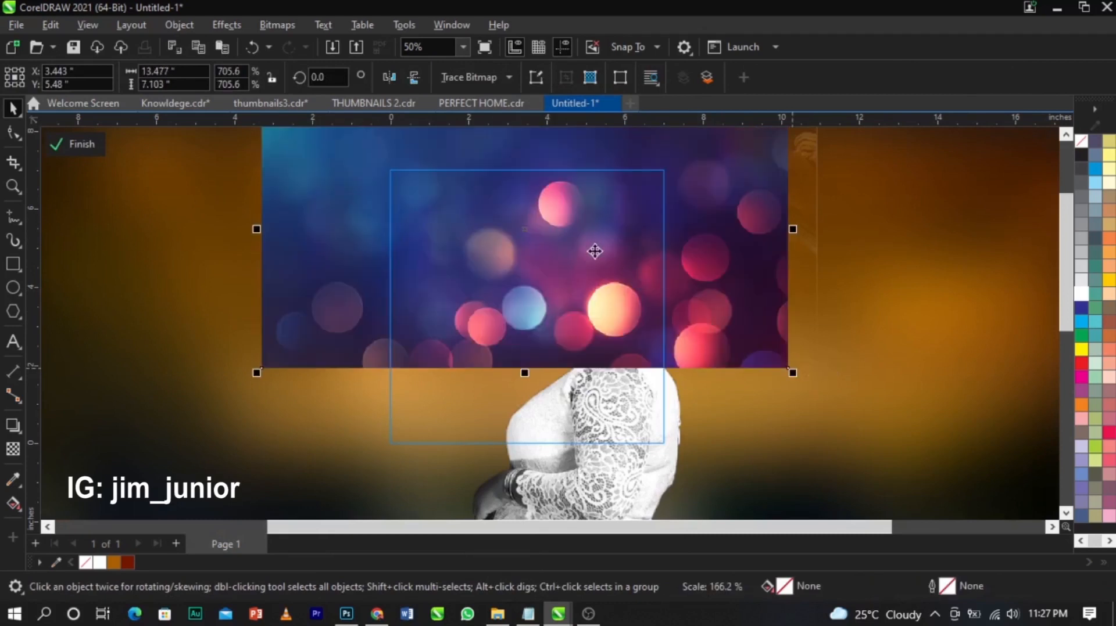
pyautogui.moveTo(667, 331); pyautogui.dragTo(660, 307)
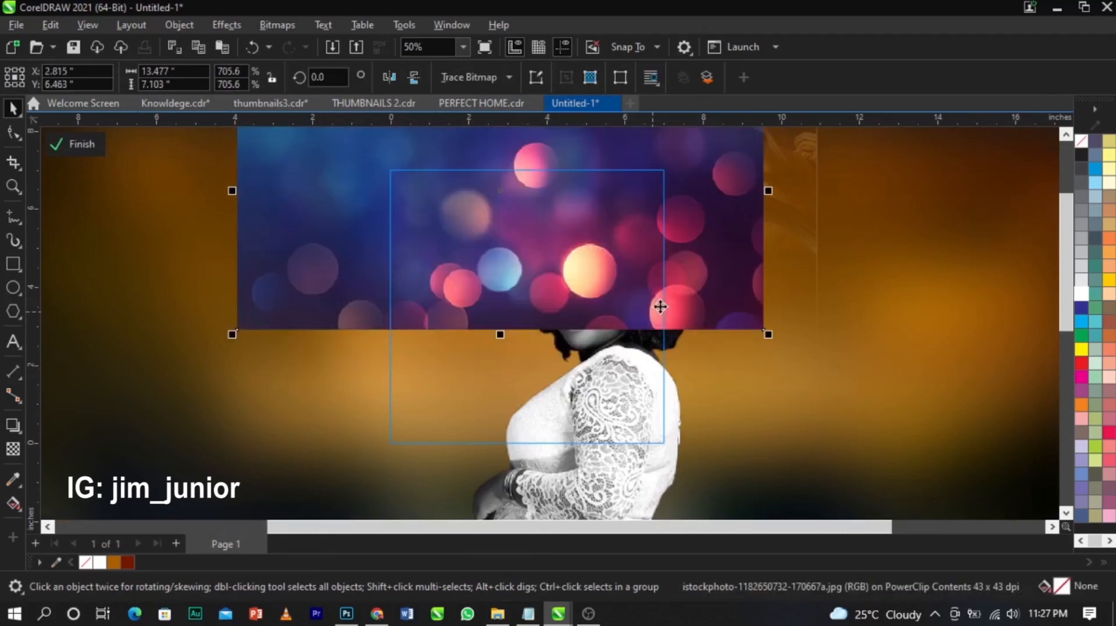
# Fade the bokeh image out downward with a linear transparency and convert it to 8-bit grayscale.
pyautogui.click(12, 451)
pyautogui.moveTo(549, 234); pyautogui.dragTo(549, 329)
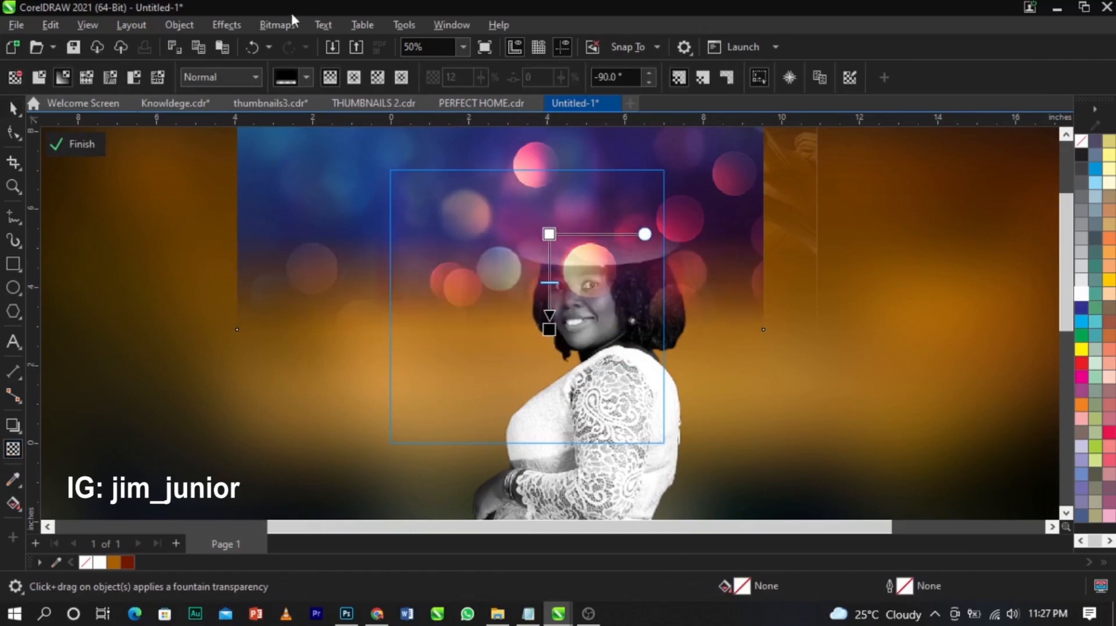
pyautogui.click(278, 24)
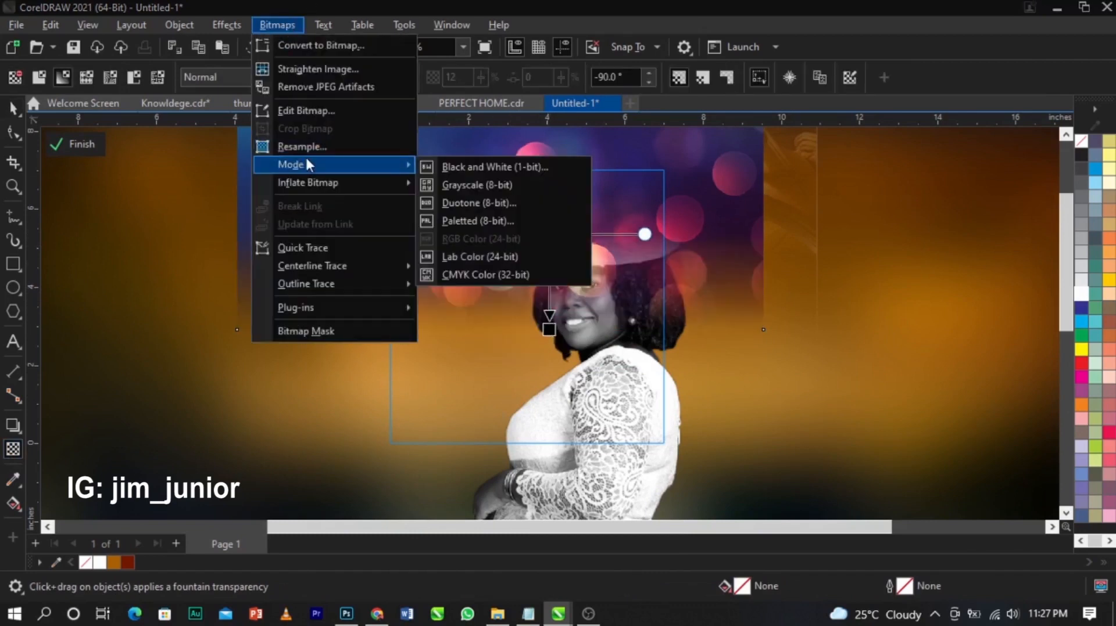
pyautogui.click(282, 25)
pyautogui.click(282, 24)
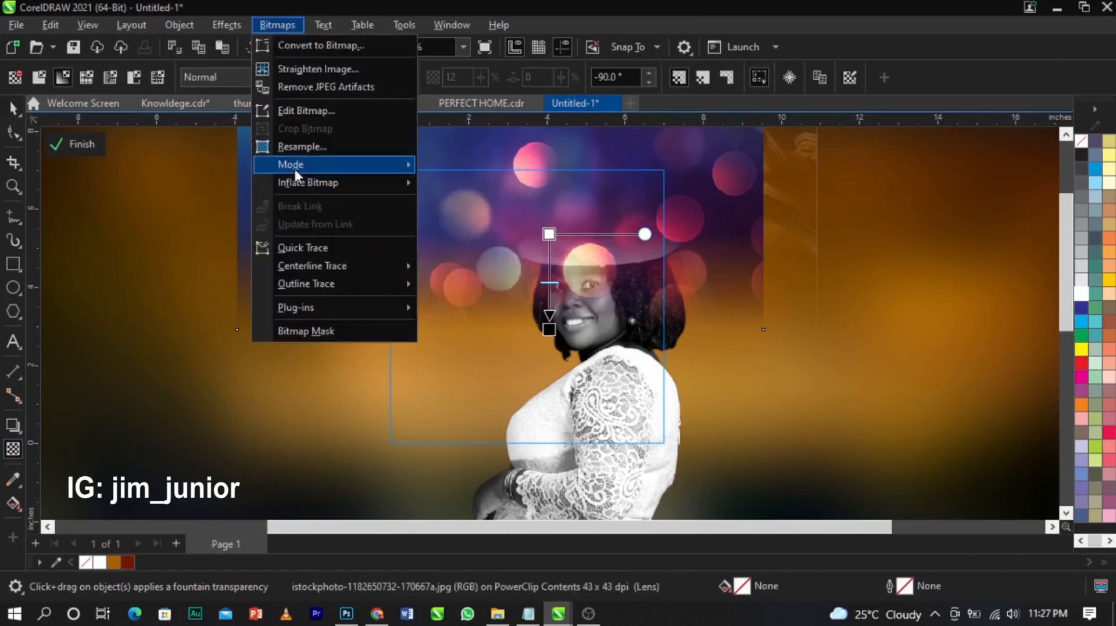
pyautogui.moveTo(294, 167)
pyautogui.click(474, 182)
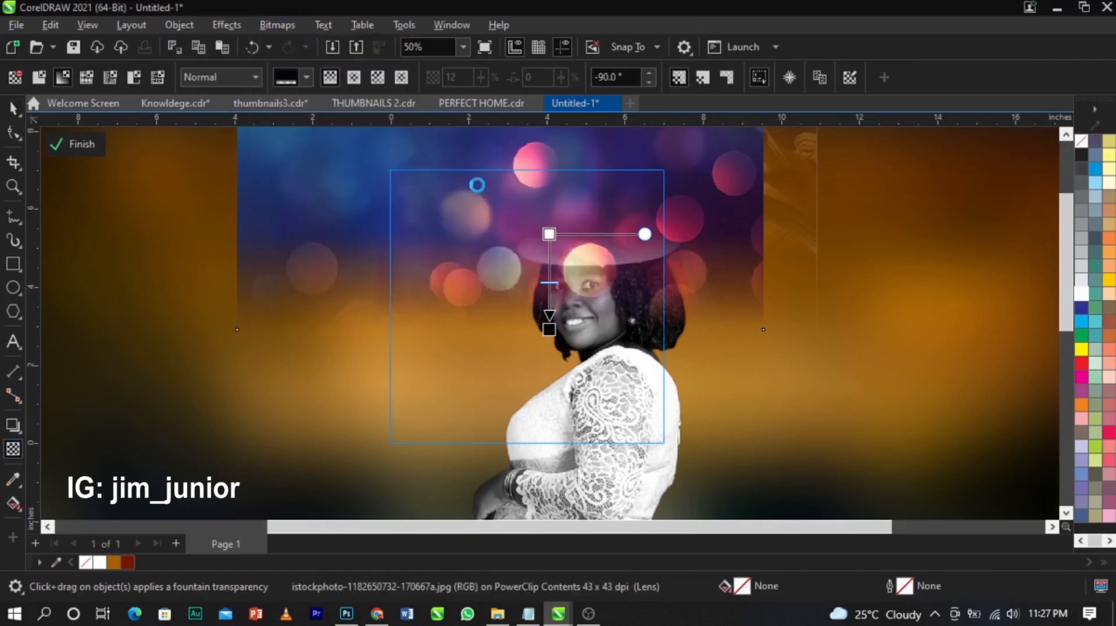
# Try the Screen and Overlay merge modes on the bokeh image.
pyautogui.click(217, 77)
pyautogui.click(203, 388)
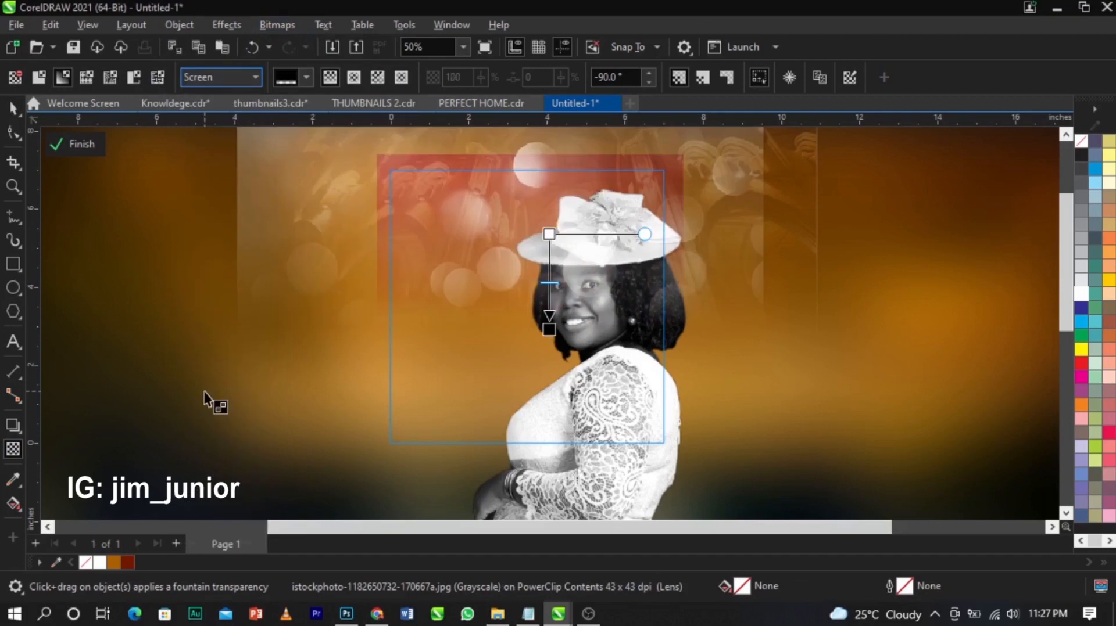
pyautogui.click(234, 78)
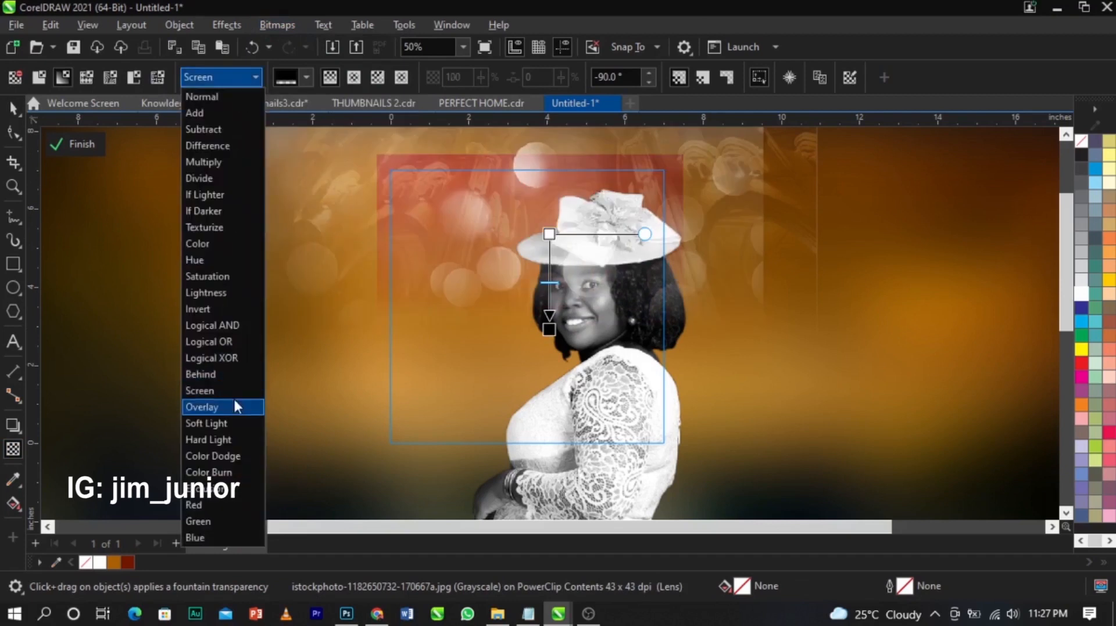
pyautogui.click(235, 406)
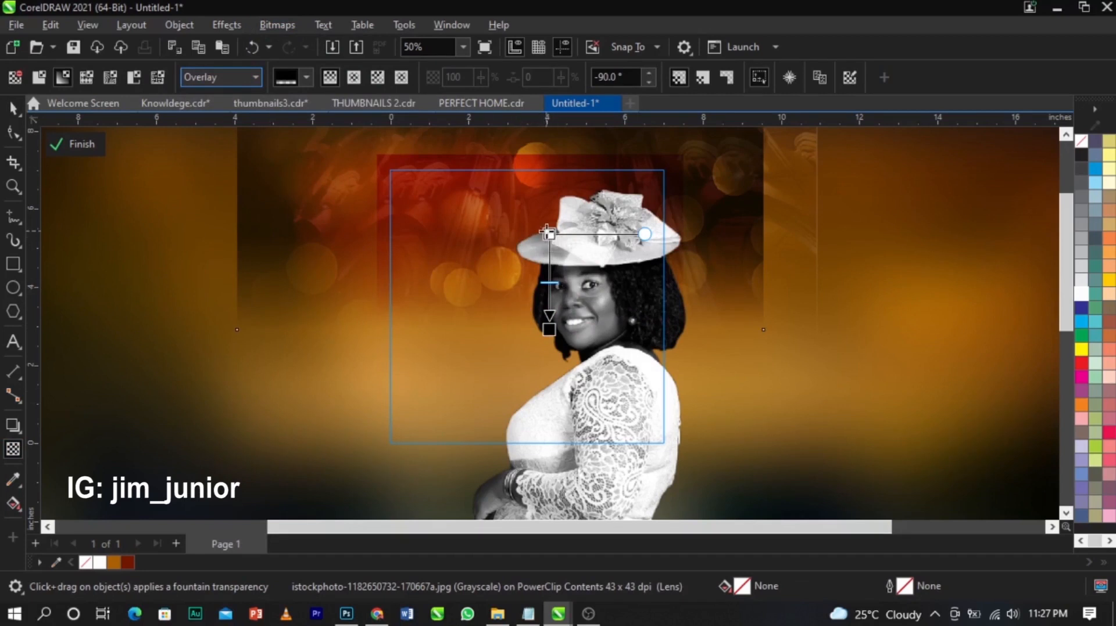
# Extend the bokeh image's transparency start slightly upward and set its start node transparency to 51.
pyautogui.moveTo(547, 231); pyautogui.dragTo(548, 216)
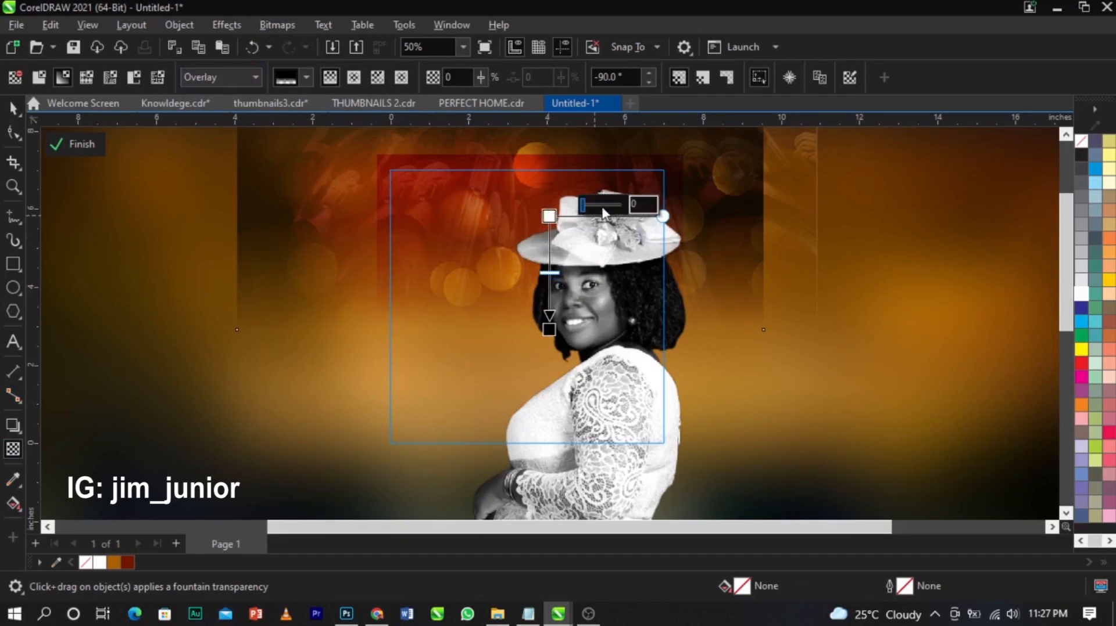
pyautogui.click(612, 205)
pyautogui.click(611, 205)
pyautogui.click(603, 204)
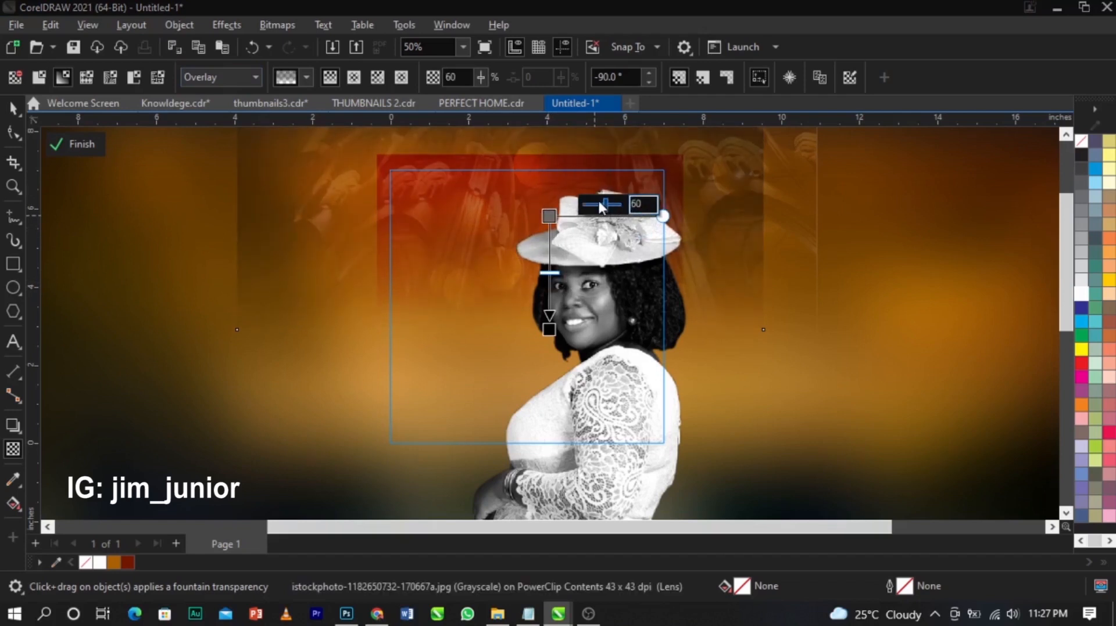
pyautogui.click(598, 202)
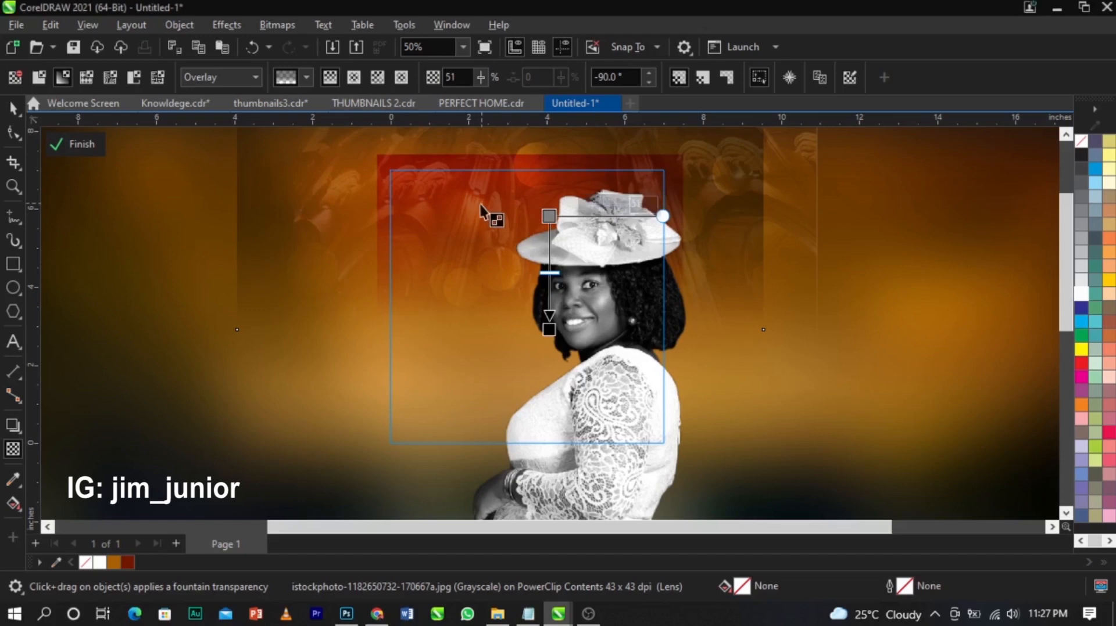
# Move the bokeh image forward in the stacking order and shrink it slightly.
pyautogui.press('space')
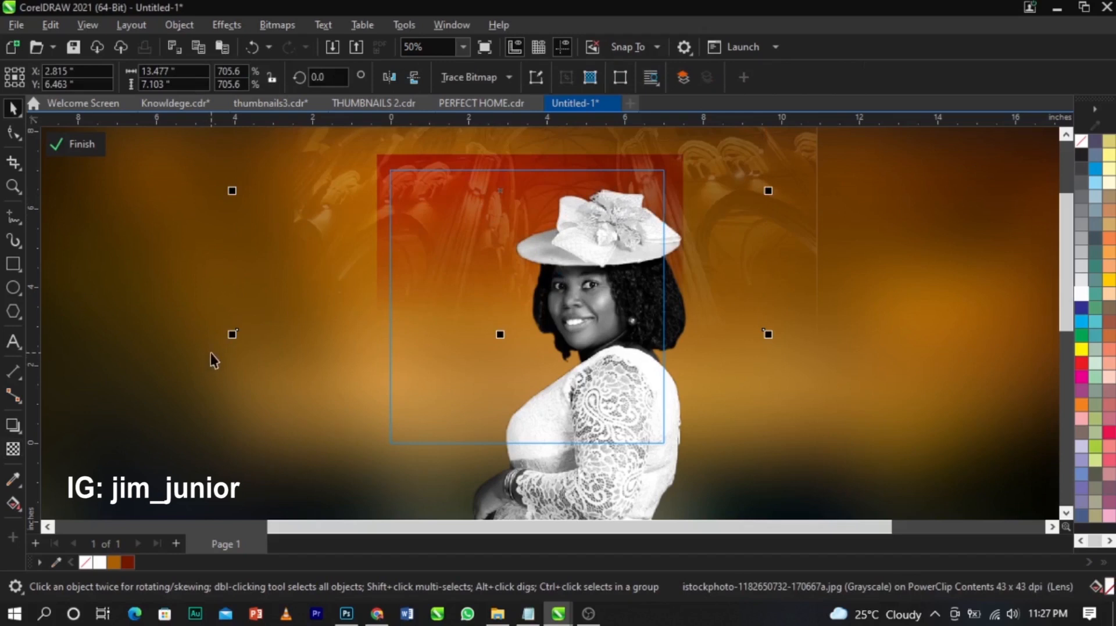
pyautogui.hotkey('ctrl', 'pageup')
pyautogui.moveTo(231, 335); pyautogui.dragTo(239, 330)
# Set the transparency merge mode of the bokeh image to Screen.
pyautogui.click(13, 449)
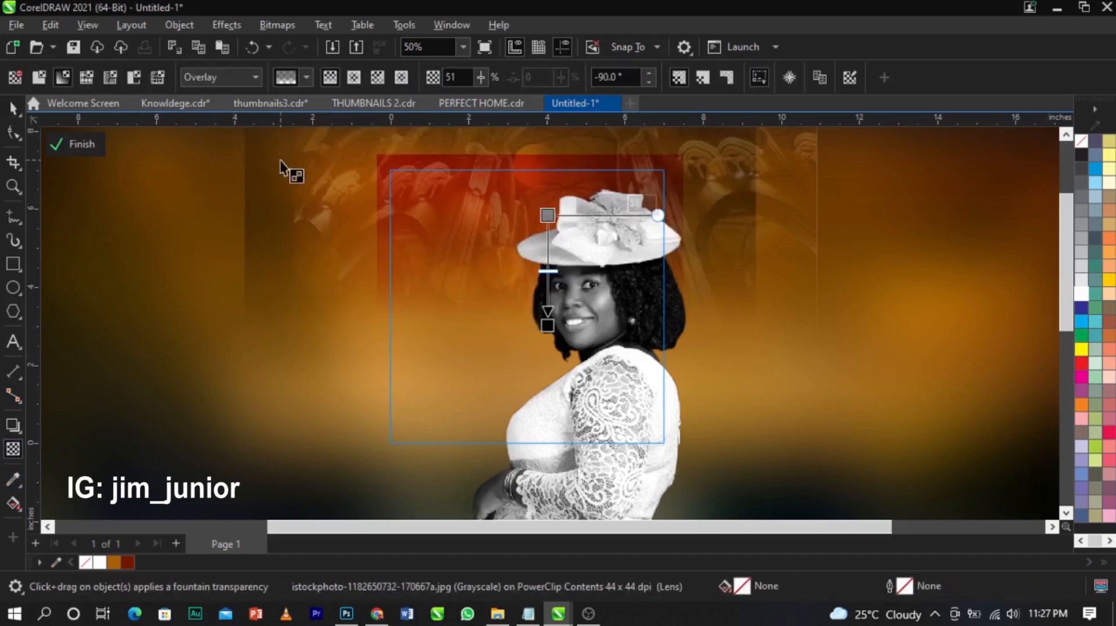
pyautogui.click(213, 78)
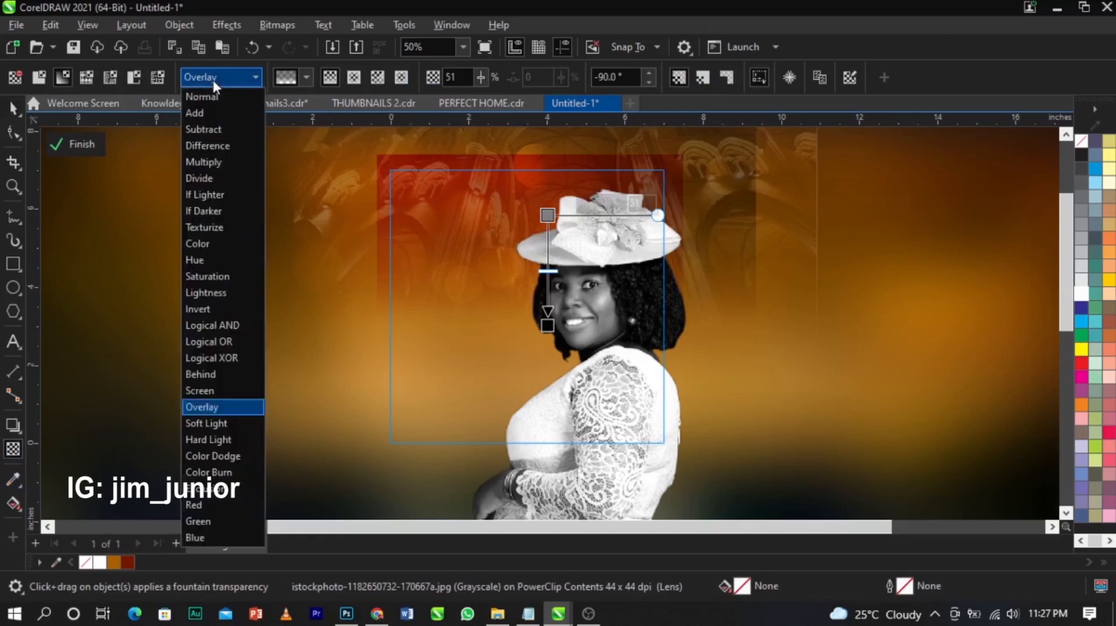
pyautogui.click(222, 383)
# Shrink the church image behind the woman to about 12.62 × 7.1 inches.
pyautogui.click(302, 271)
pyautogui.press('space')
pyautogui.moveTo(290, 417); pyautogui.dragTo(303, 410)
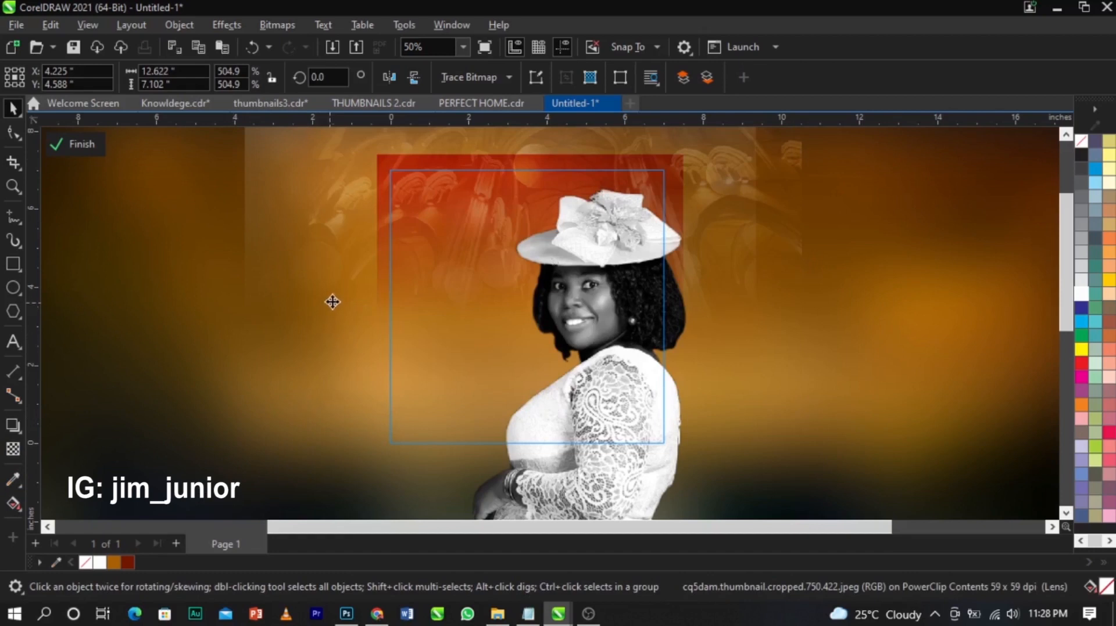
# Change the dark red rectangle's fill to orange #AB4903 and finish editing the PowerClip.
pyautogui.moveTo(347, 142); pyautogui.dragTo(713, 357)
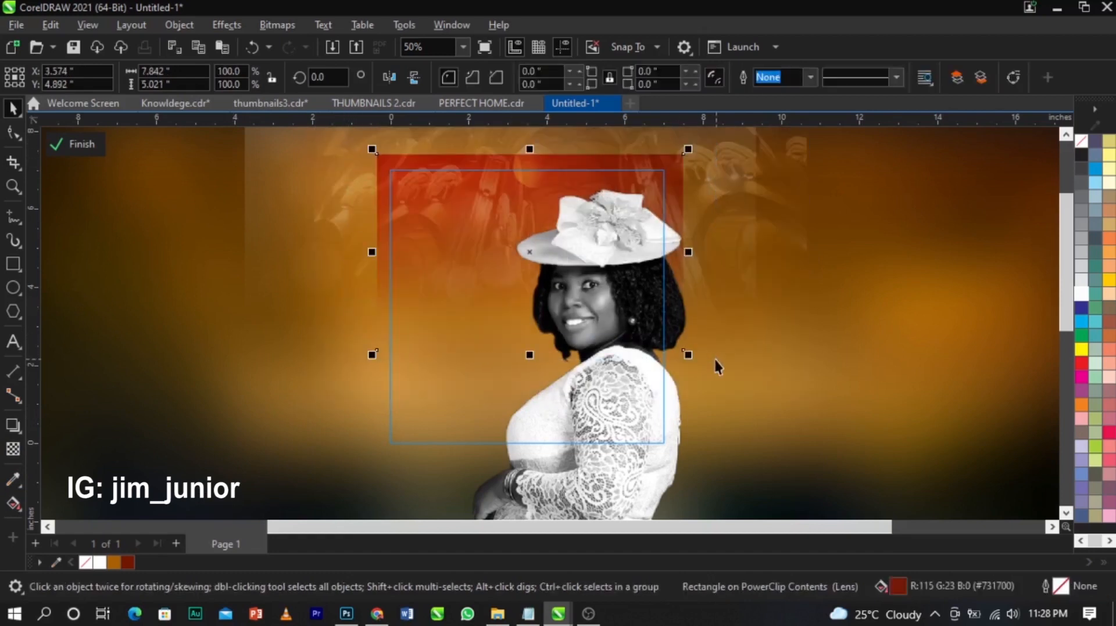
pyautogui.doubleClick(898, 585)
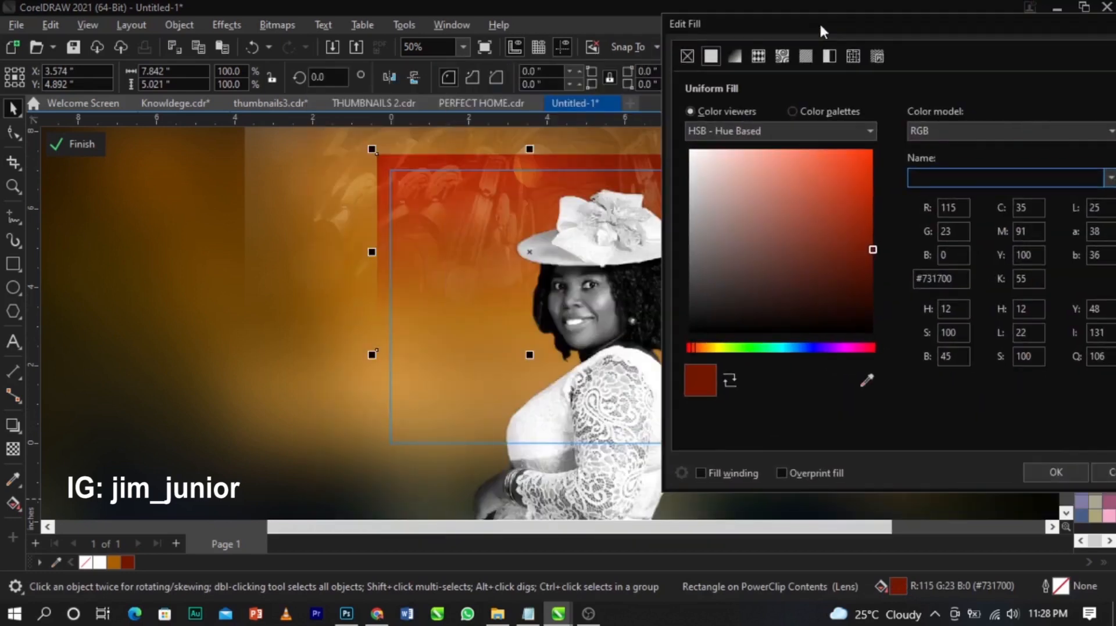
pyautogui.moveTo(869, 227)
pyautogui.mouseDown()
pyautogui.moveTo(853, 196)
pyautogui.moveTo(875, 210)
pyautogui.mouseUp()
pyautogui.moveTo(694, 348); pyautogui.dragTo(701, 350)
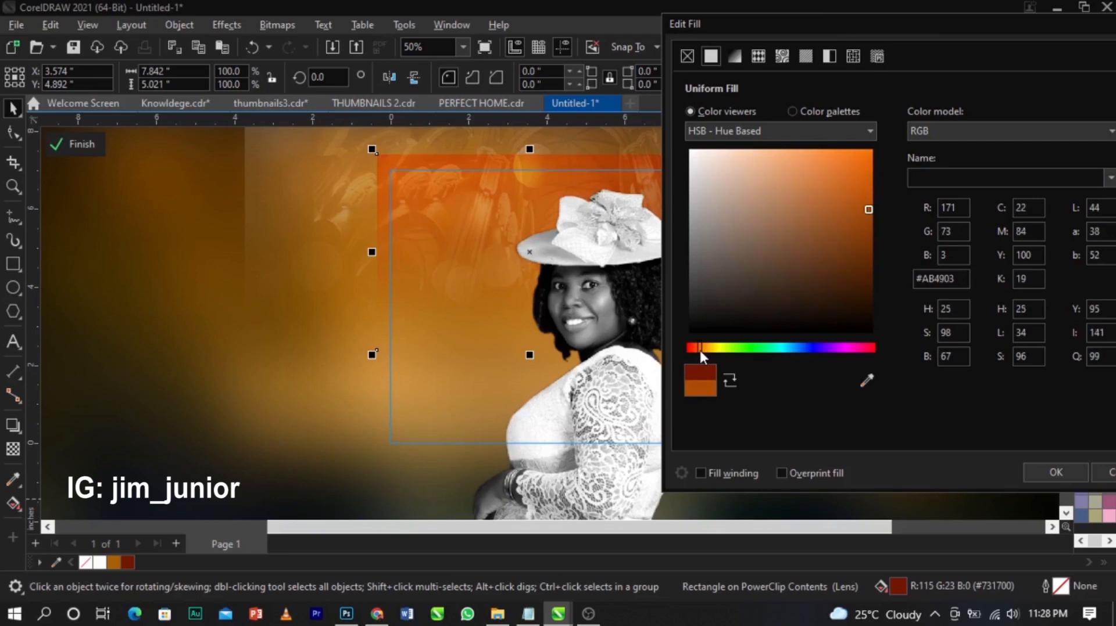
pyautogui.click(1040, 471)
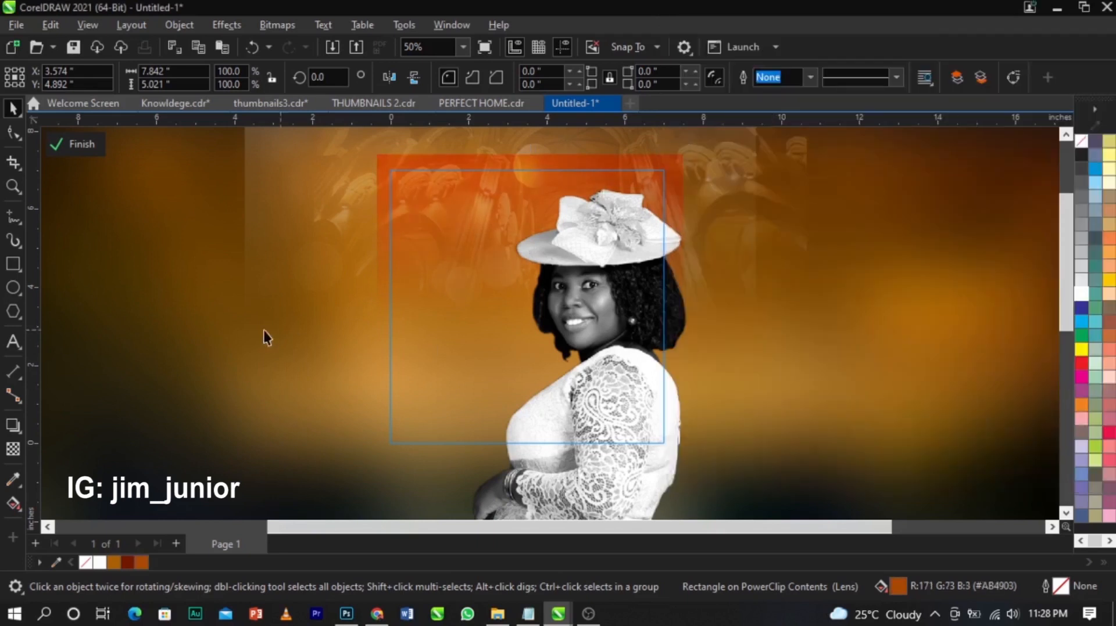
pyautogui.click(82, 145)
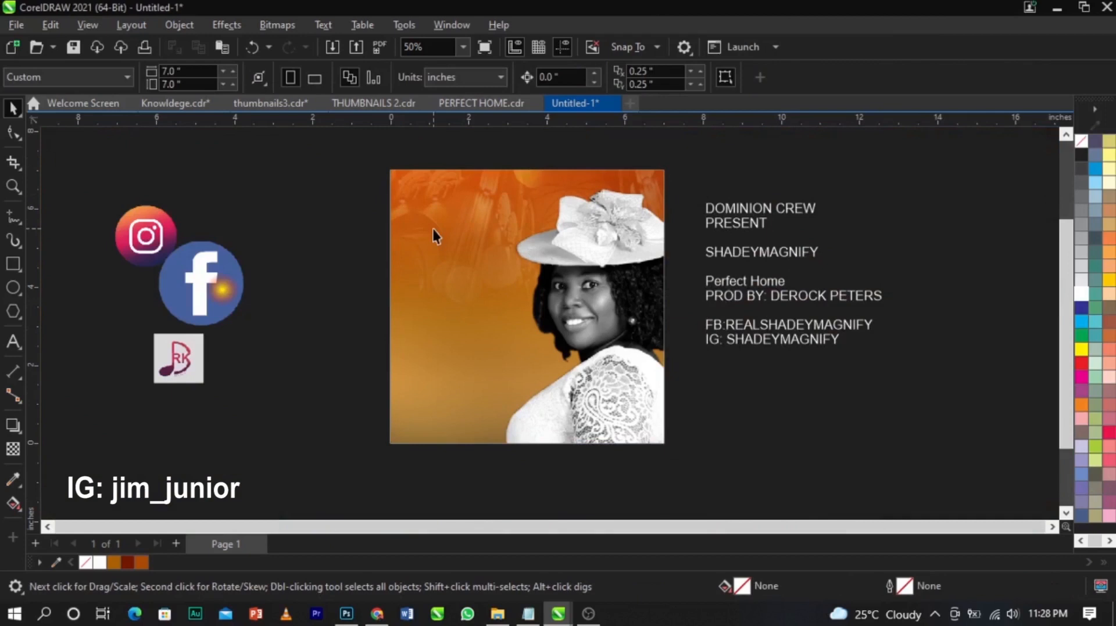
# Enlarge the glow effect image to about 7.91 × 4.45 inches and center it on the cover's right edge beside the woman's hair.
pyautogui.click(218, 298)
pyautogui.moveTo(219, 298); pyautogui.dragTo(471, 360)
pyautogui.moveTo(378, 289); pyautogui.dragTo(680, 323)
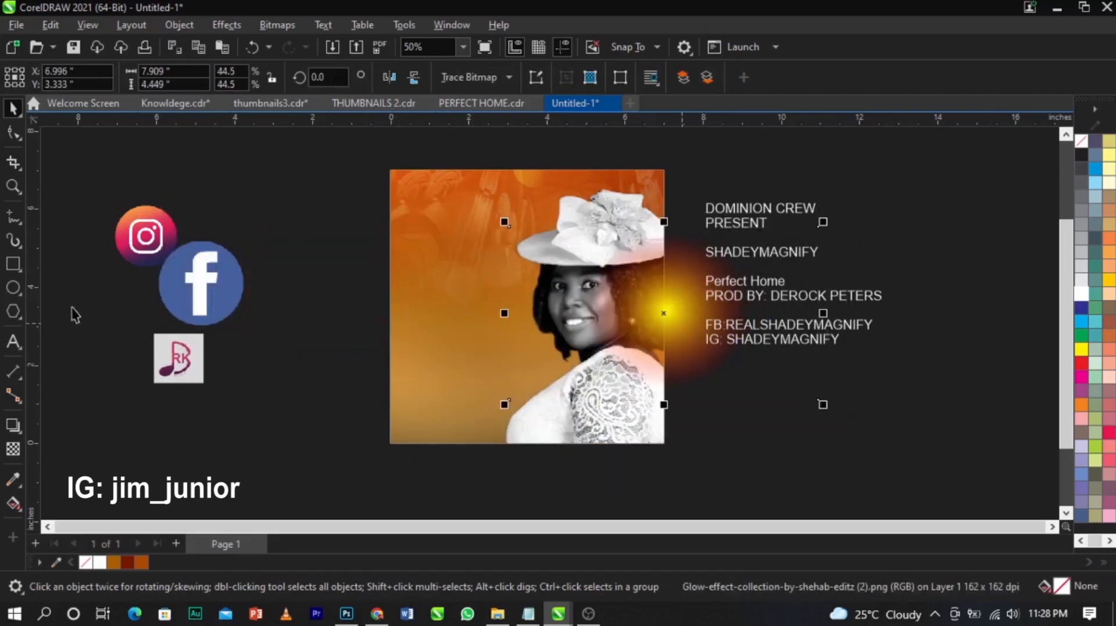
# Try Overlay on the glow effect image and settle on the Screen merge mode.
pyautogui.click(13, 450)
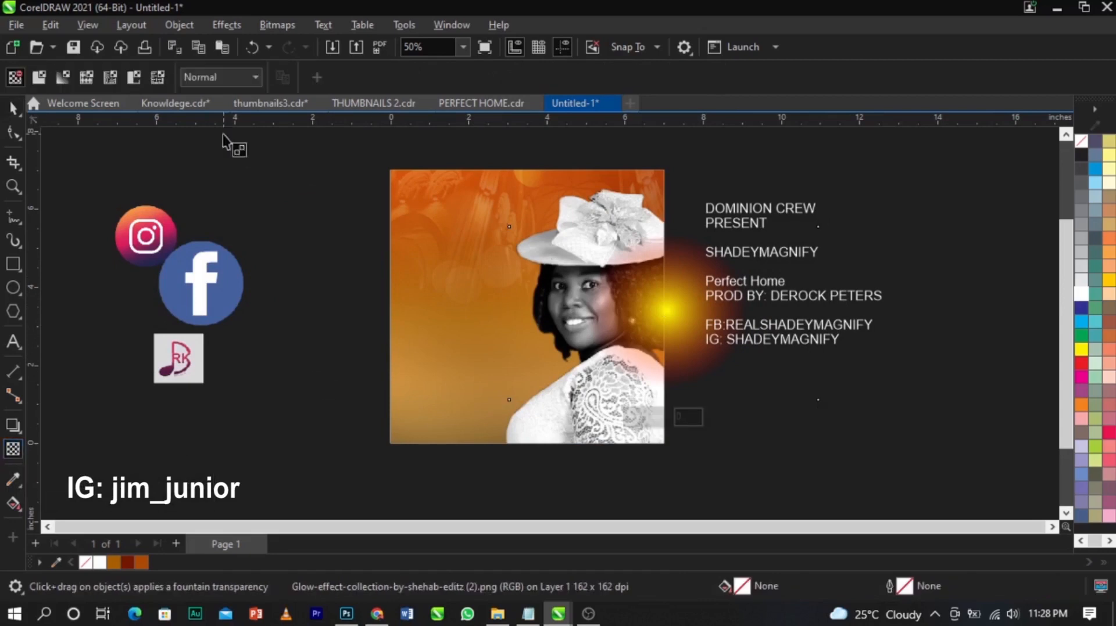
pyautogui.click(208, 79)
pyautogui.click(237, 389)
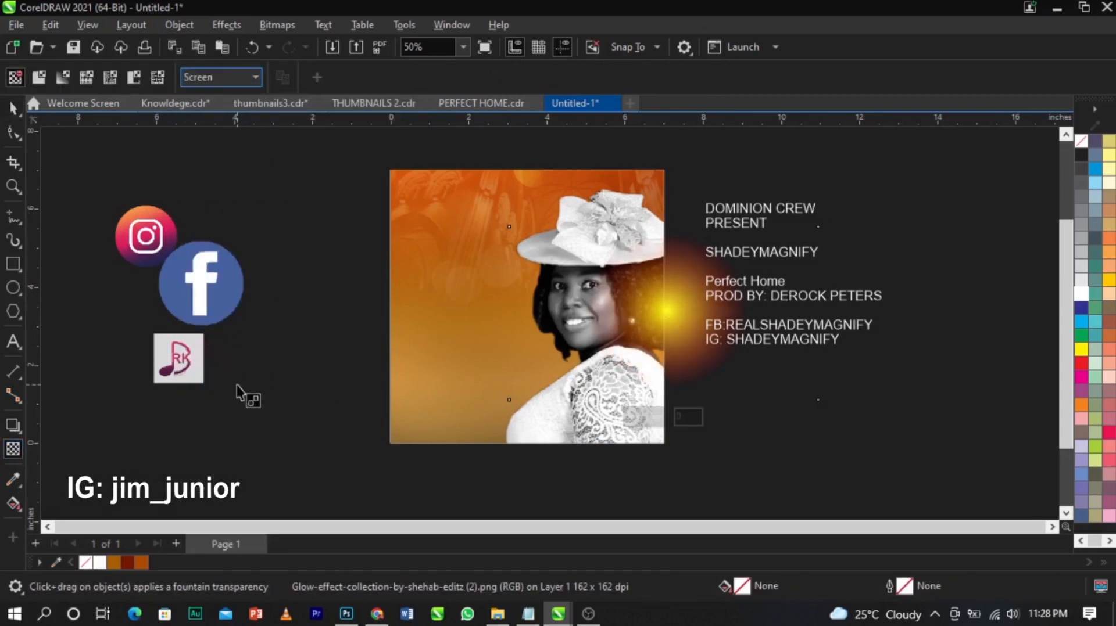
pyautogui.click(226, 75)
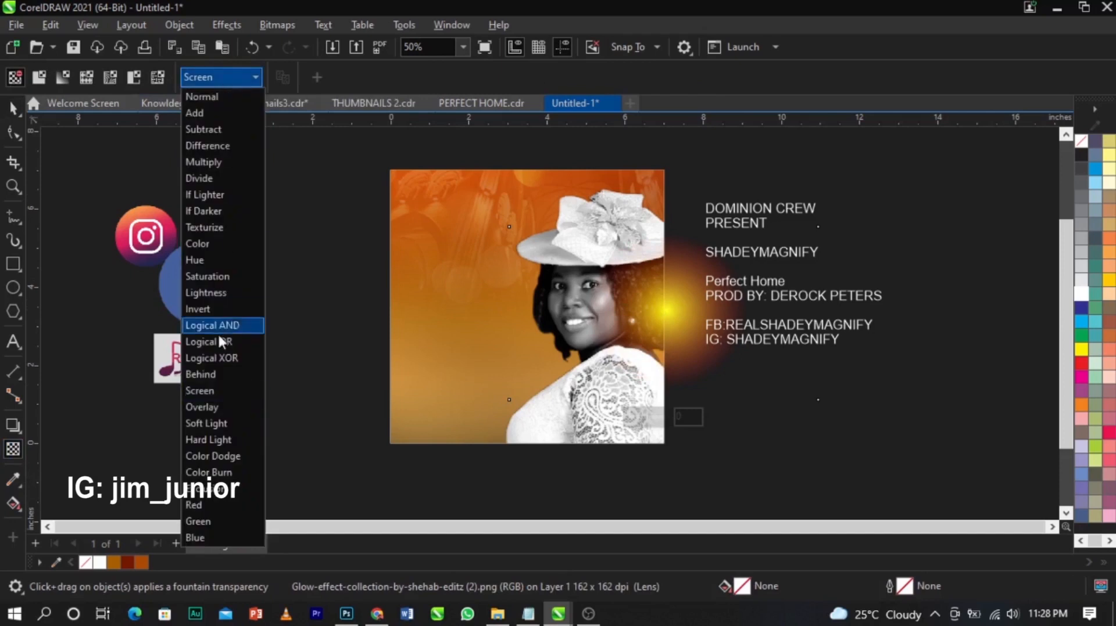
pyautogui.click(237, 403)
pyautogui.click(233, 76)
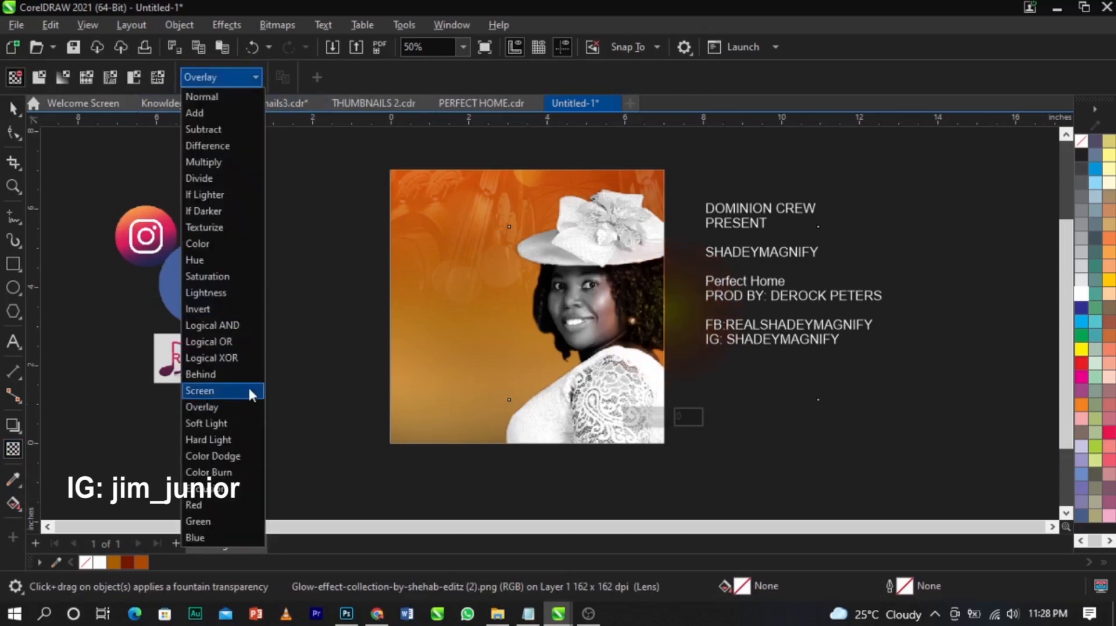
pyautogui.click(249, 392)
# PowerClip the glow effect image inside the cover frame.
pyautogui.press('space')
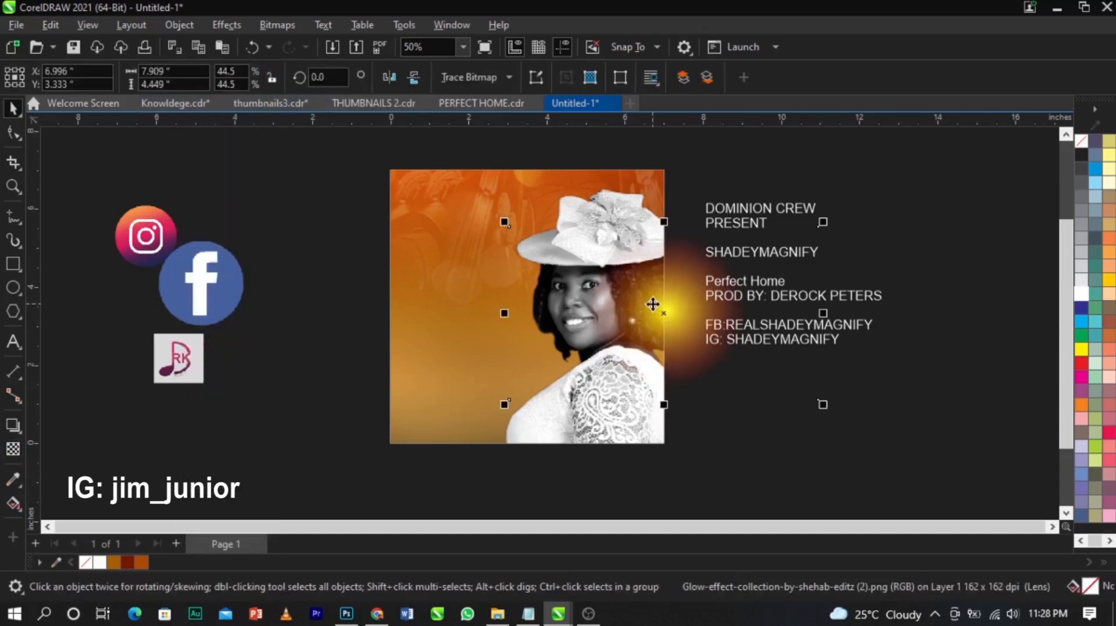
pyautogui.rightClick(652, 303)
pyautogui.click(695, 346)
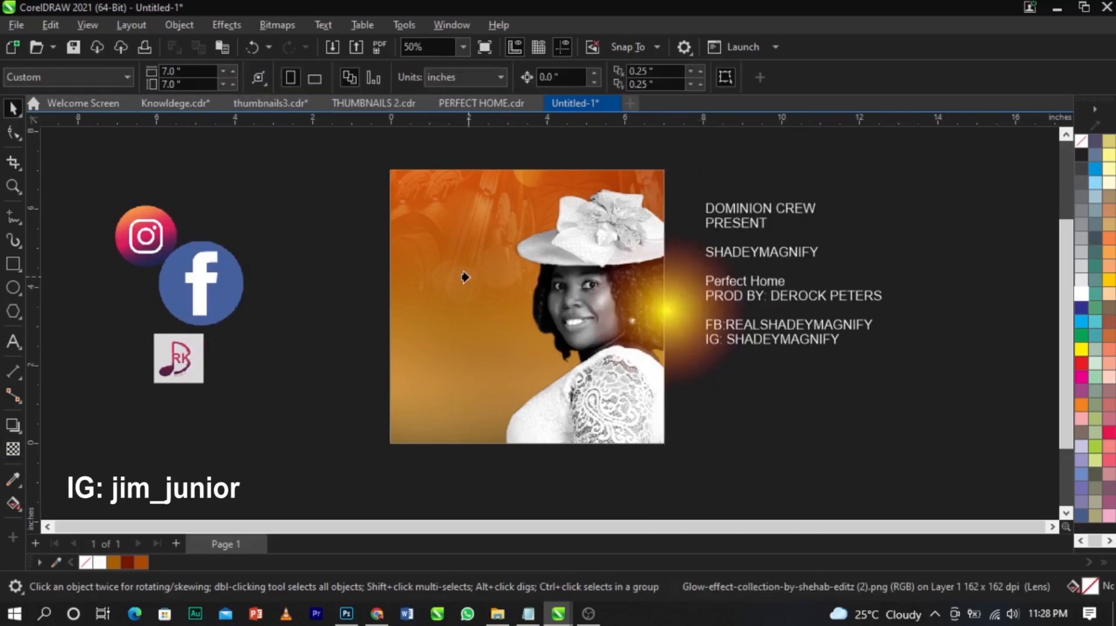
pyautogui.click(463, 278)
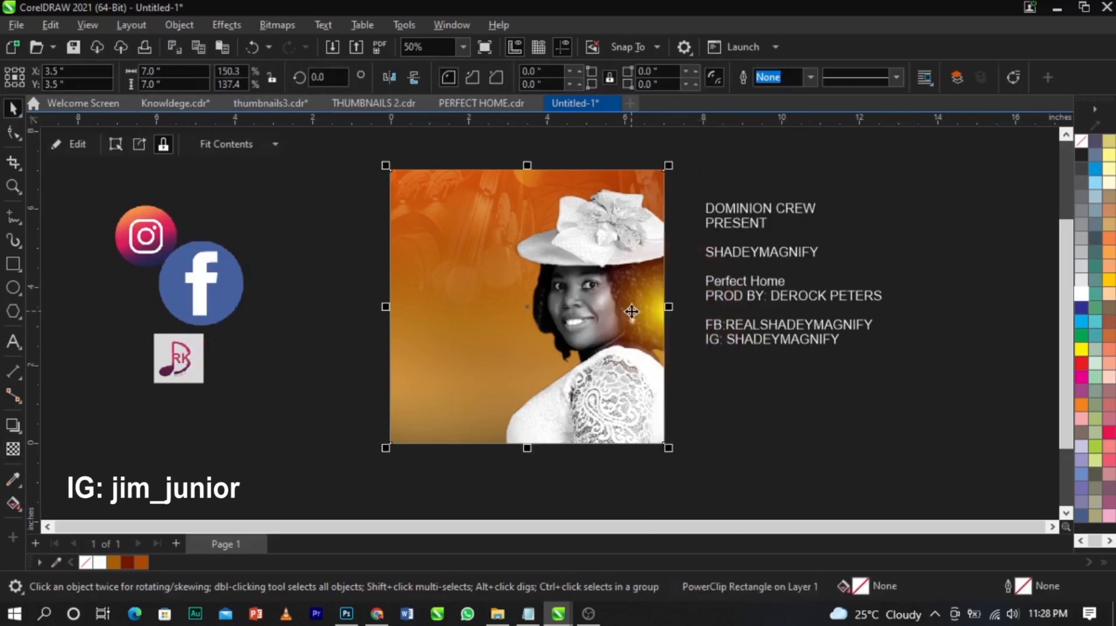
# Open the cover's PowerClip contents for editing.
pyautogui.rightClick(632, 312)
pyautogui.click(629, 392)
pyautogui.click(666, 317)
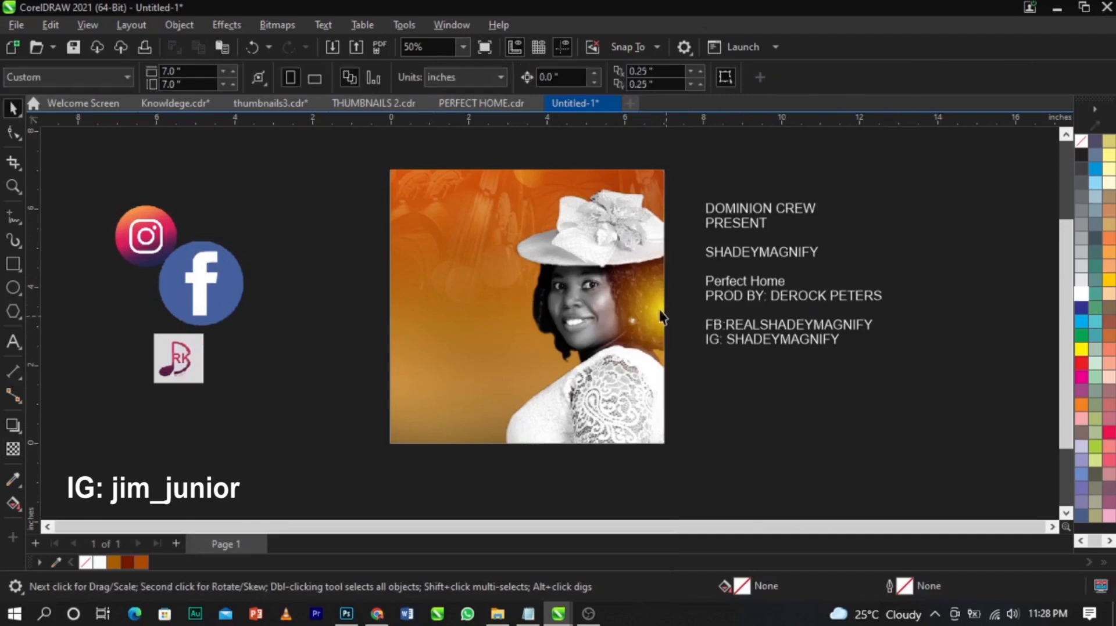
pyautogui.scroll(2, 668, 323)
pyautogui.scroll(-2, 639, 297)
pyautogui.click(511, 232)
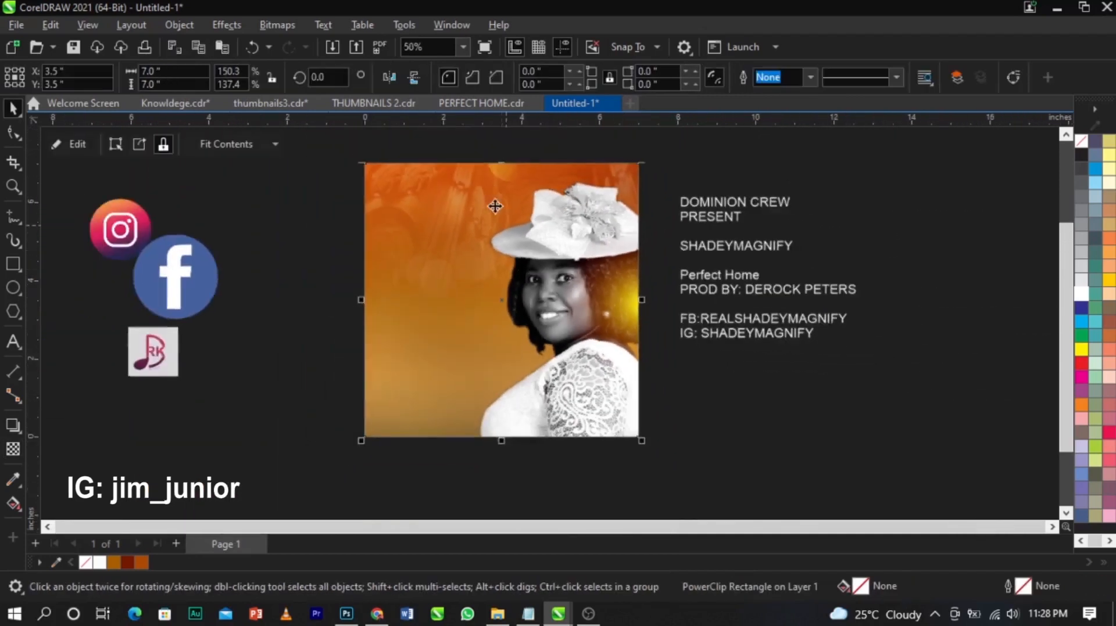
pyautogui.rightClick(511, 233)
pyautogui.click(581, 112)
# Enlarge the glow to about 11.26 × 6.34 inches and place it just outside the cover's right edge, beside the woman's shoulder.
pyautogui.moveTo(672, 316); pyautogui.dragTo(720, 397)
pyautogui.moveTo(511, 278); pyautogui.dragTo(435, 179)
pyautogui.moveTo(739, 366); pyautogui.dragTo(801, 406)
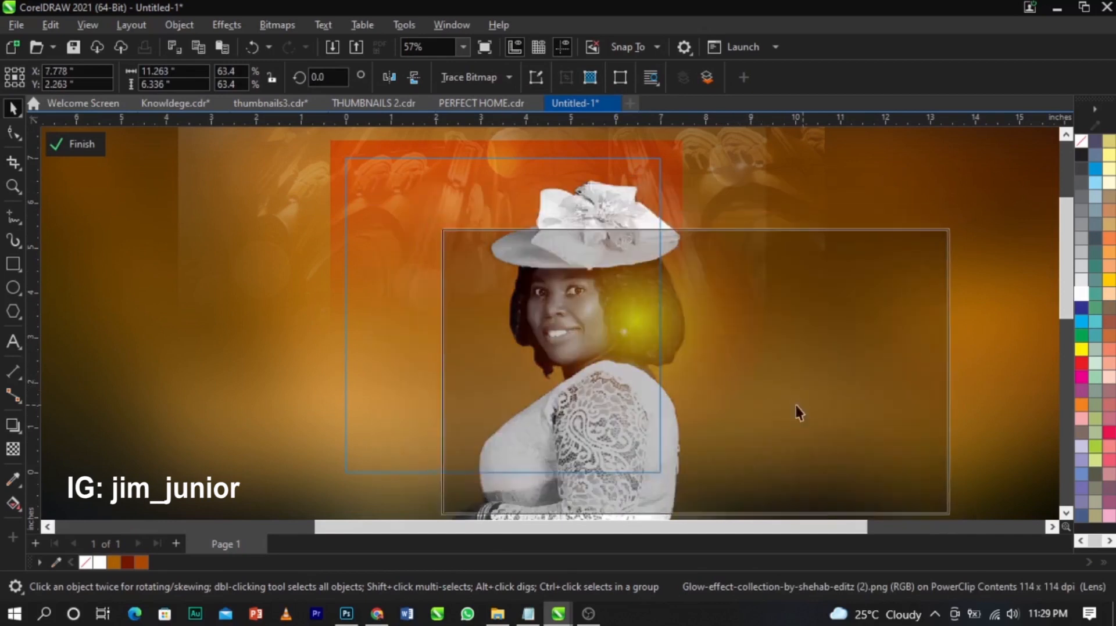
pyautogui.moveTo(737, 375); pyautogui.dragTo(738, 377)
pyautogui.moveTo(667, 384); pyautogui.dragTo(667, 379)
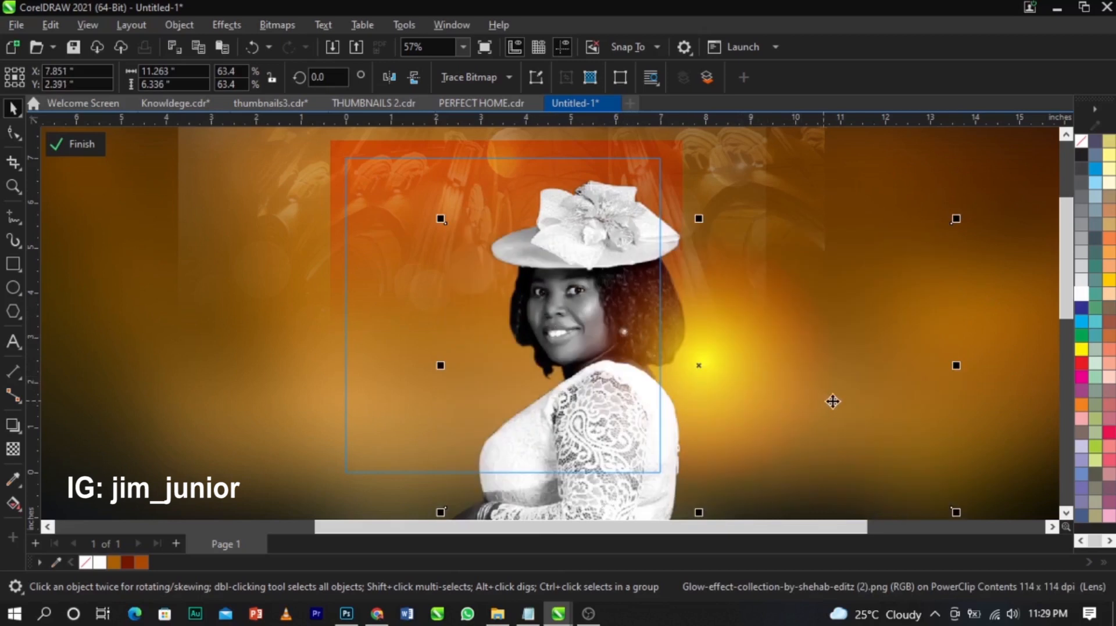
# Add two glow copies: one about 8.96 × 5.04 inches at the hat's right brim, another about 4.64 × 2.61 inches above the forehead.
pyautogui.moveTo(844, 399); pyautogui.dragTo(732, 264)
pyautogui.moveTo(902, 382); pyautogui.dragTo(848, 361)
pyautogui.moveTo(675, 250); pyautogui.dragTo(574, 306)
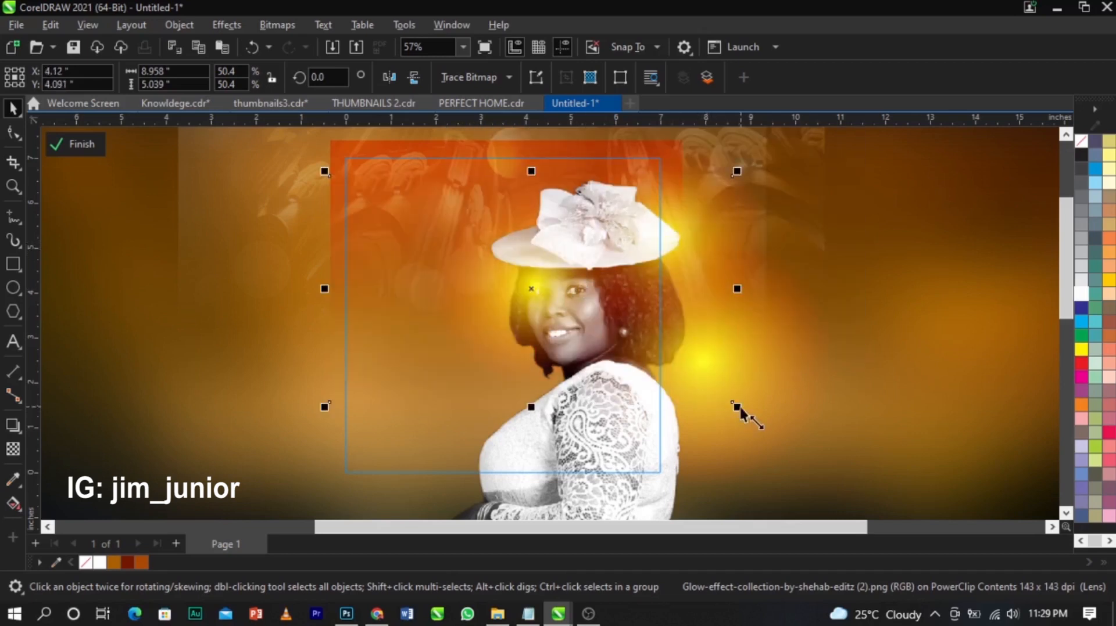
pyautogui.moveTo(739, 407); pyautogui.dragTo(643, 384)
pyautogui.moveTo(583, 302); pyautogui.dragTo(628, 277)
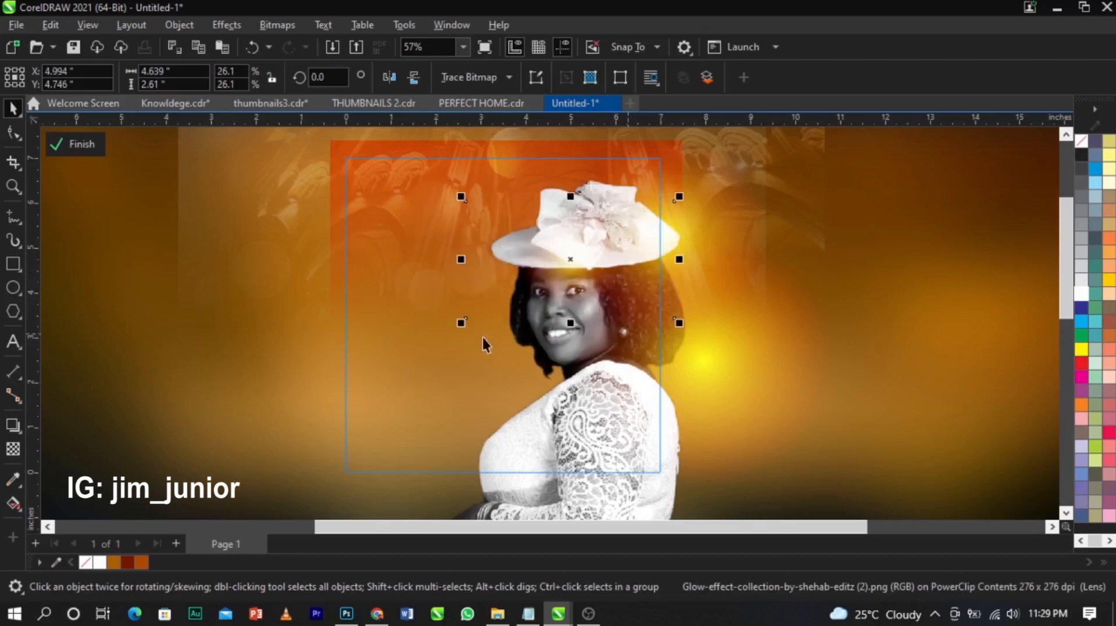
# Enlarge the smaller glow copy to about 6 × 3.38 inches and position it over the hat's brim above the forehead.
pyautogui.moveTo(462, 327); pyautogui.dragTo(440, 339)
pyautogui.moveTo(632, 262); pyautogui.dragTo(639, 262)
pyautogui.moveTo(685, 340); pyautogui.dragTo(708, 352)
pyautogui.scroll(2, 617, 274)
pyautogui.moveTo(619, 269)
pyautogui.mouseDown()
pyautogui.moveTo(624, 257)
pyautogui.moveTo(622, 268)
pyautogui.mouseUp()
pyautogui.moveTo(363, 373); pyautogui.dragTo(336, 387)
pyautogui.moveTo(641, 299); pyautogui.dragTo(535, 295)
pyautogui.moveTo(617, 338); pyautogui.dragTo(617, 293)
pyautogui.scroll(3, 575, 246)
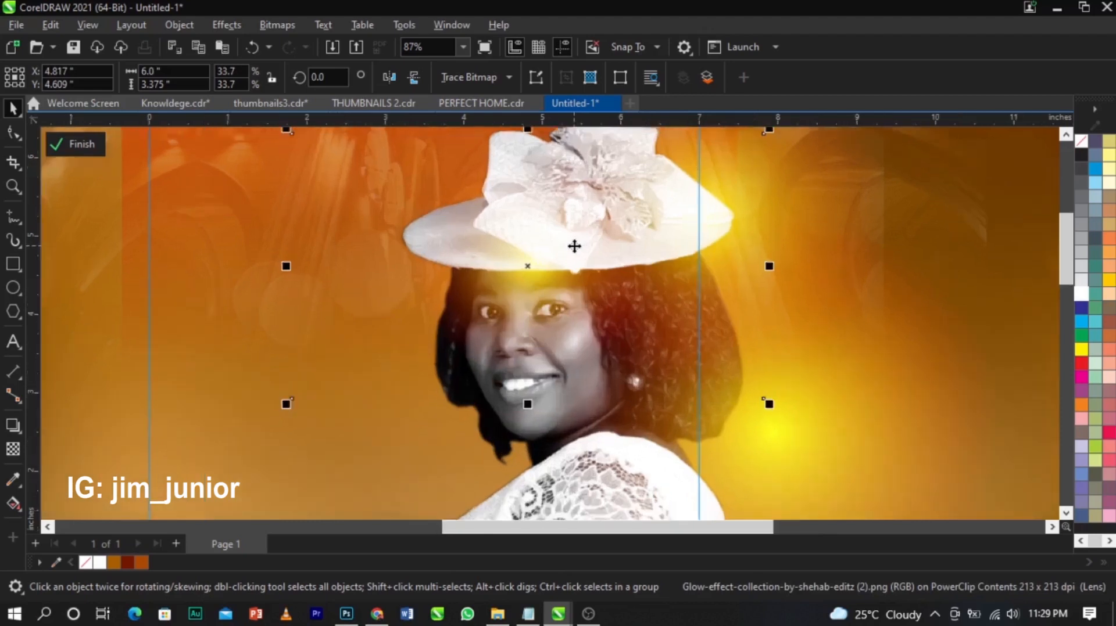
pyautogui.moveTo(538, 246)
pyautogui.mouseDown()
pyautogui.moveTo(567, 287)
pyautogui.moveTo(540, 230)
pyautogui.mouseUp()
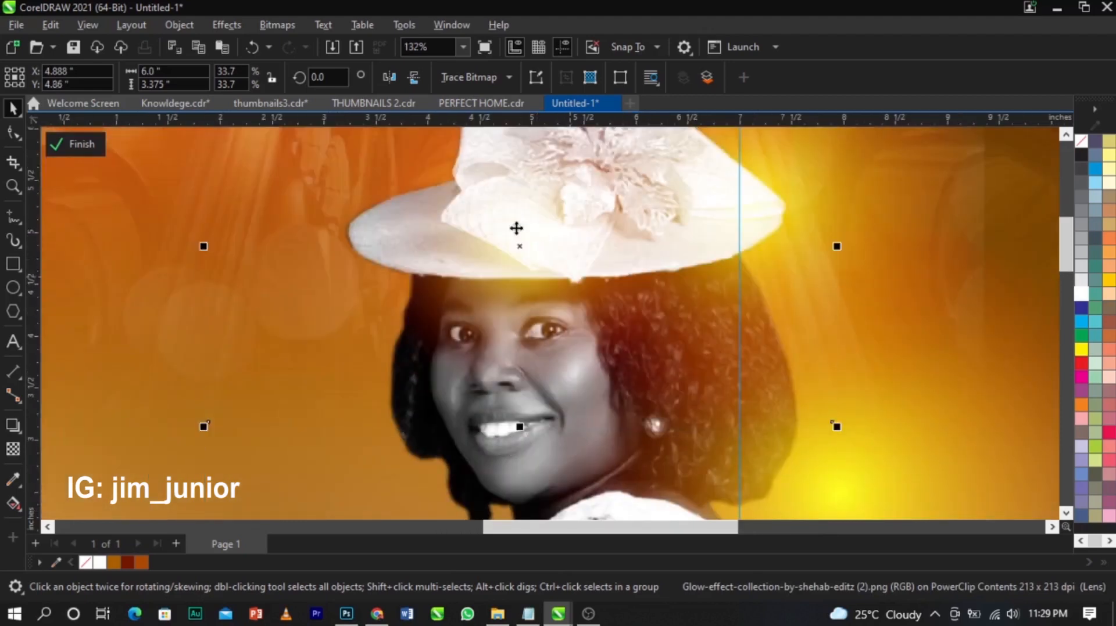
# Enlarge the selected glow to about 7.99 × 4.5 inches and position it over the woman's shoulder, centered on the lace.
pyautogui.moveTo(588, 270); pyautogui.dragTo(591, 259)
pyautogui.moveTo(604, 308); pyautogui.dragTo(604, 283)
pyautogui.moveTo(556, 384); pyautogui.dragTo(600, 328)
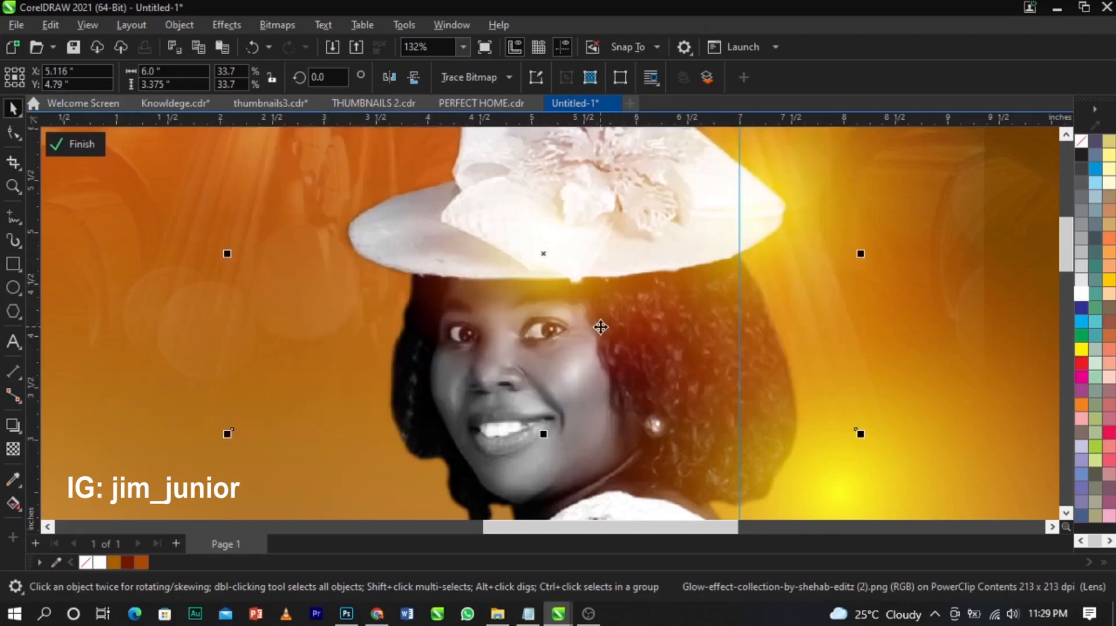
pyautogui.scroll(-1, 600, 327)
pyautogui.moveTo(598, 278); pyautogui.dragTo(719, 390)
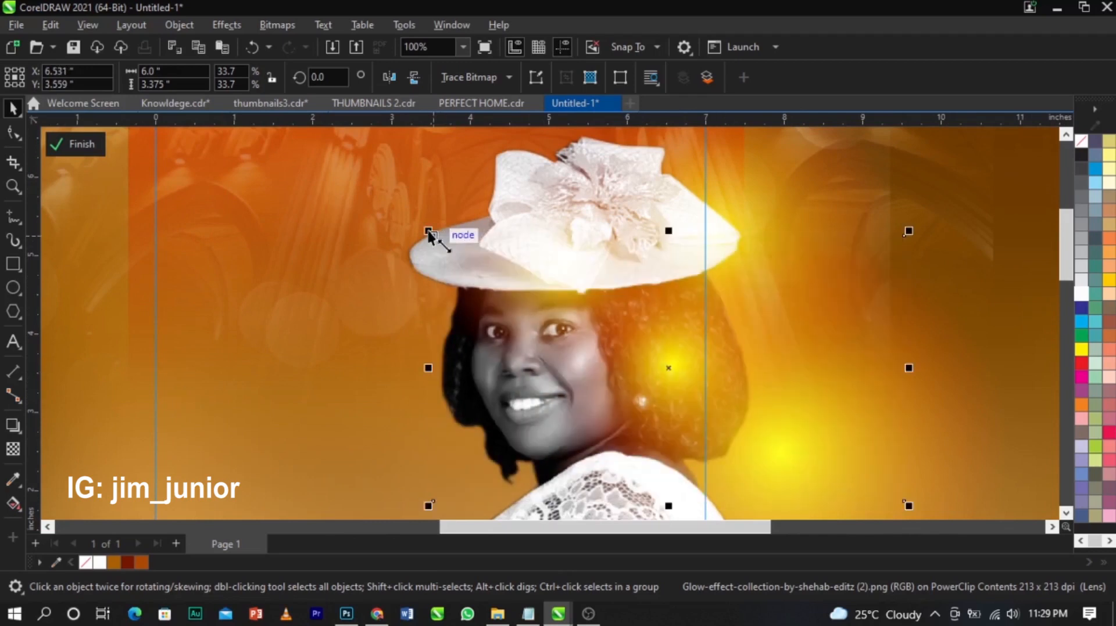
pyautogui.moveTo(428, 232); pyautogui.dragTo(352, 160)
pyautogui.moveTo(693, 437); pyautogui.dragTo(667, 443)
pyautogui.scroll(-1, 542, 343)
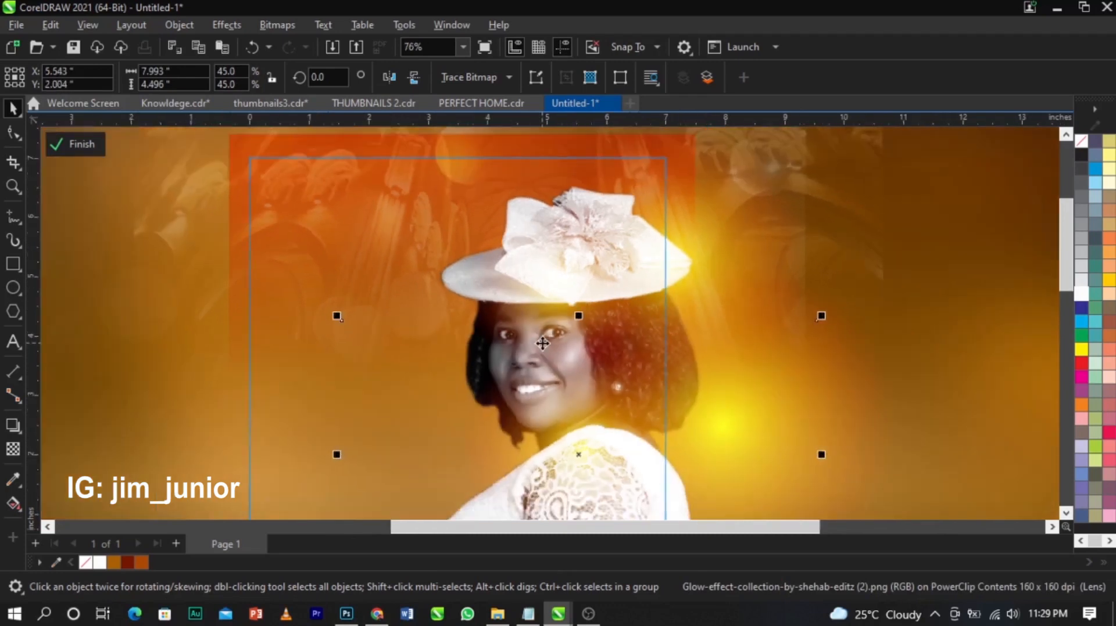
# Finish editing the PowerClip contents and fit all the objects in view.
pyautogui.scroll(-2, 542, 343)
pyautogui.keyDown('ctrl'); pyautogui.click(1025, 319); pyautogui.keyUp('ctrl')
pyautogui.click(949, 344)
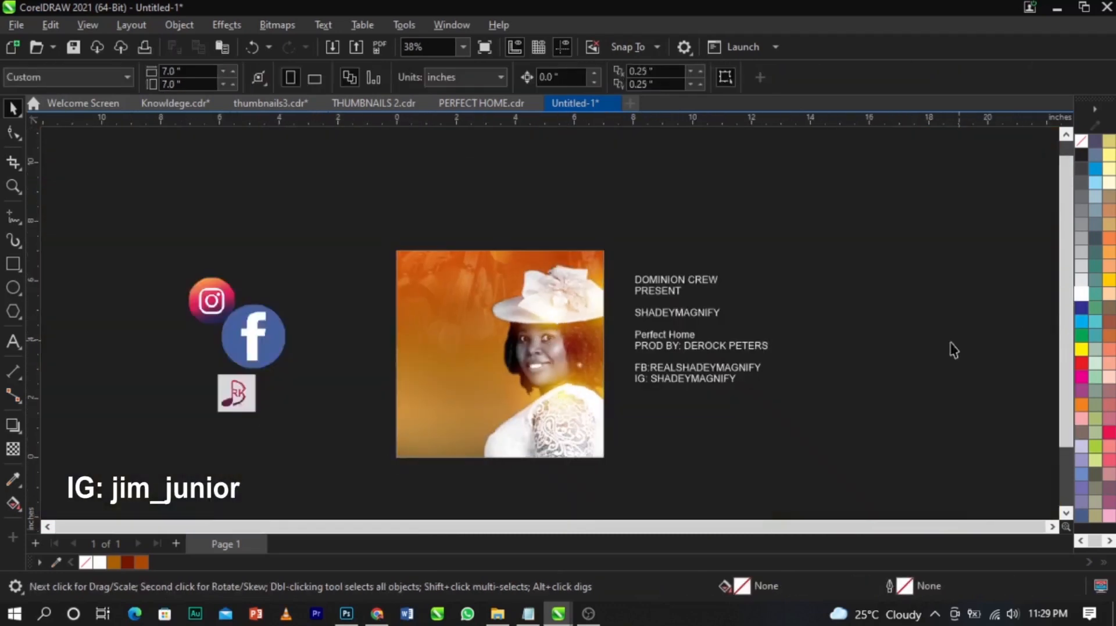
pyautogui.press('F4')
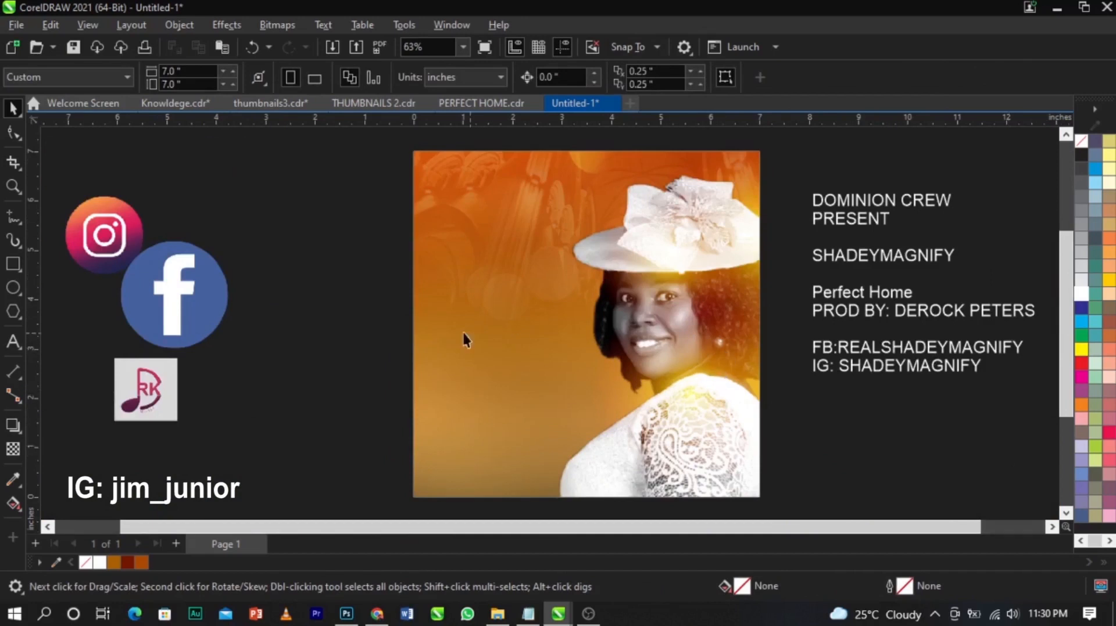
# Move "DOMINION CREW PRESENT" out of the supplied text into separate text near the cover's top, joined on a single line.
pyautogui.doubleClick(886, 221)
pyautogui.moveTo(886, 221); pyautogui.dragTo(792, 194)
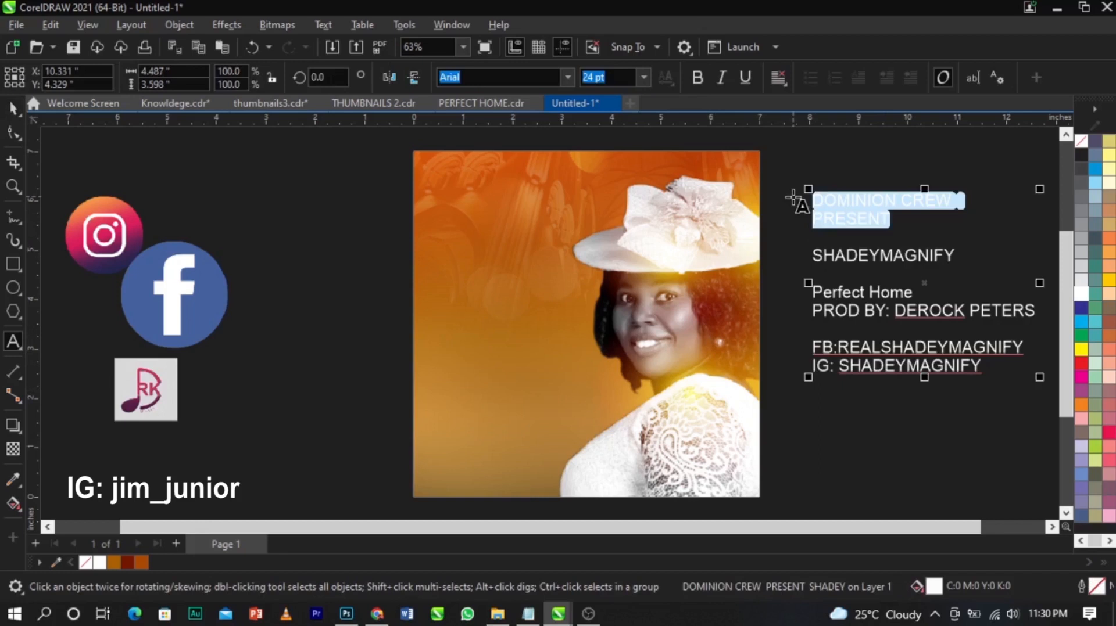
pyautogui.hotkey('ctrl', 'x')
pyautogui.click(465, 187)
pyautogui.hotkey('ctrl', 'v')
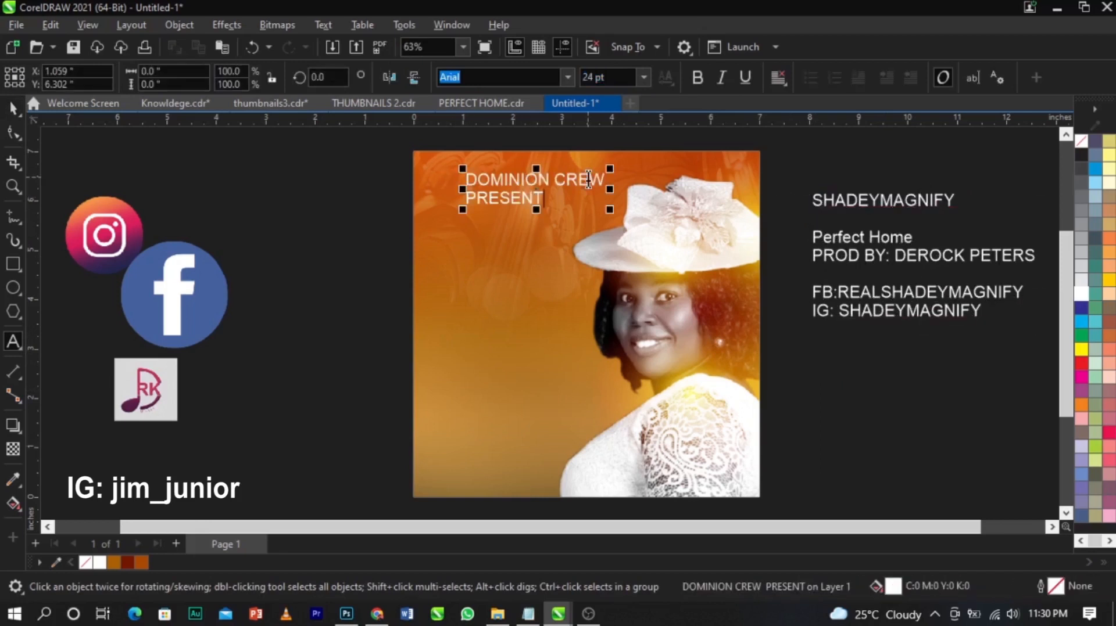
pyautogui.click(602, 178)
pyautogui.press('BackSpace')
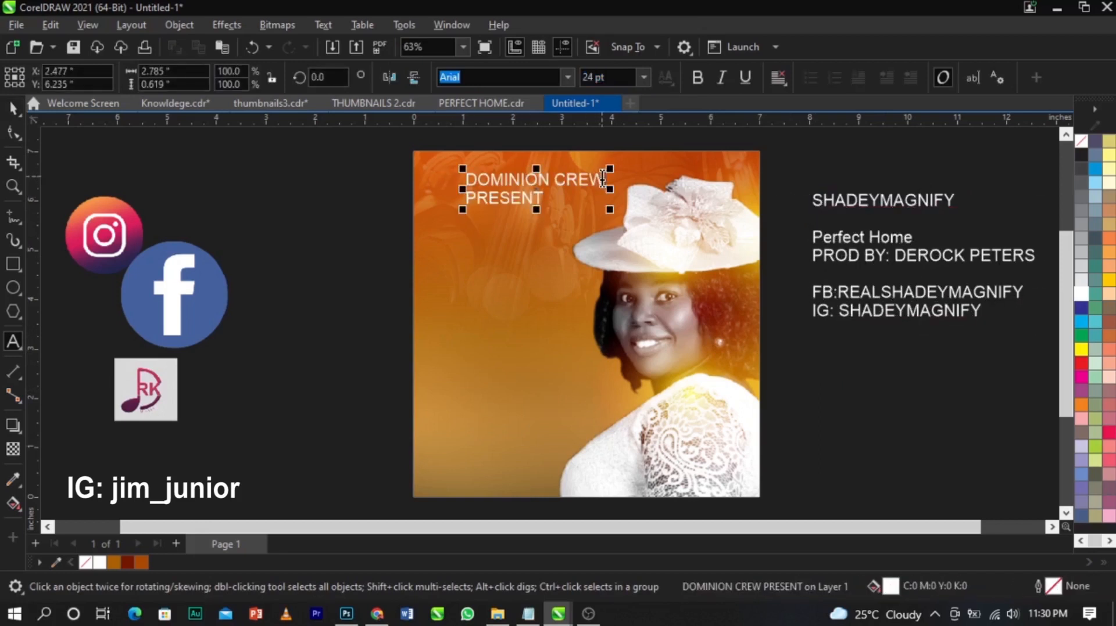
pyautogui.press('Delete')
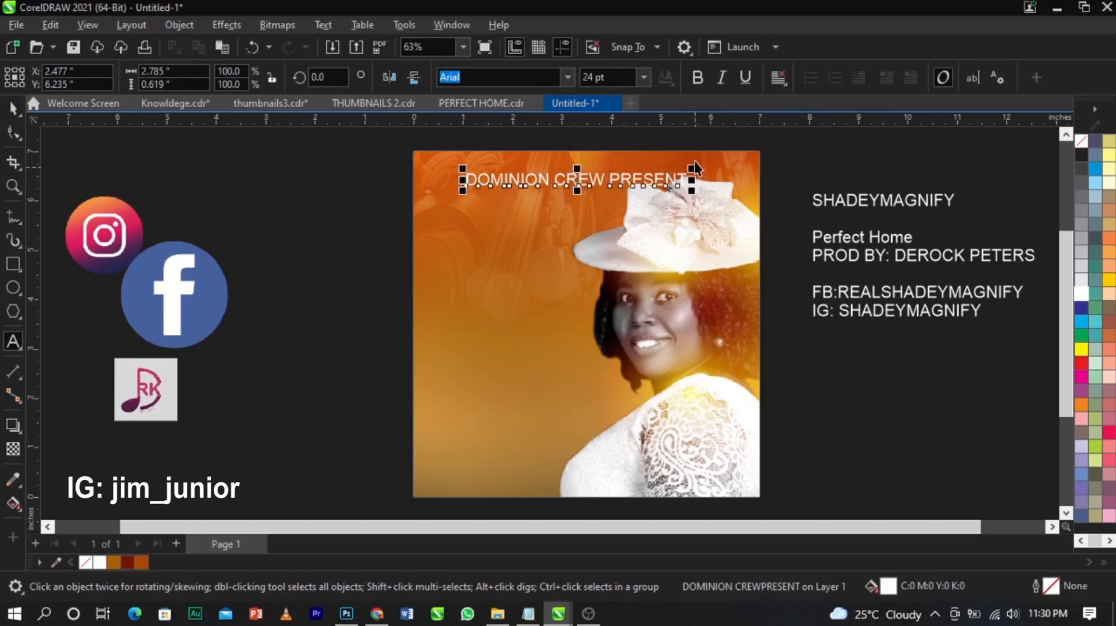
pyautogui.scroll(1, 694, 162)
pyautogui.hotkey('ctrl', 'space')
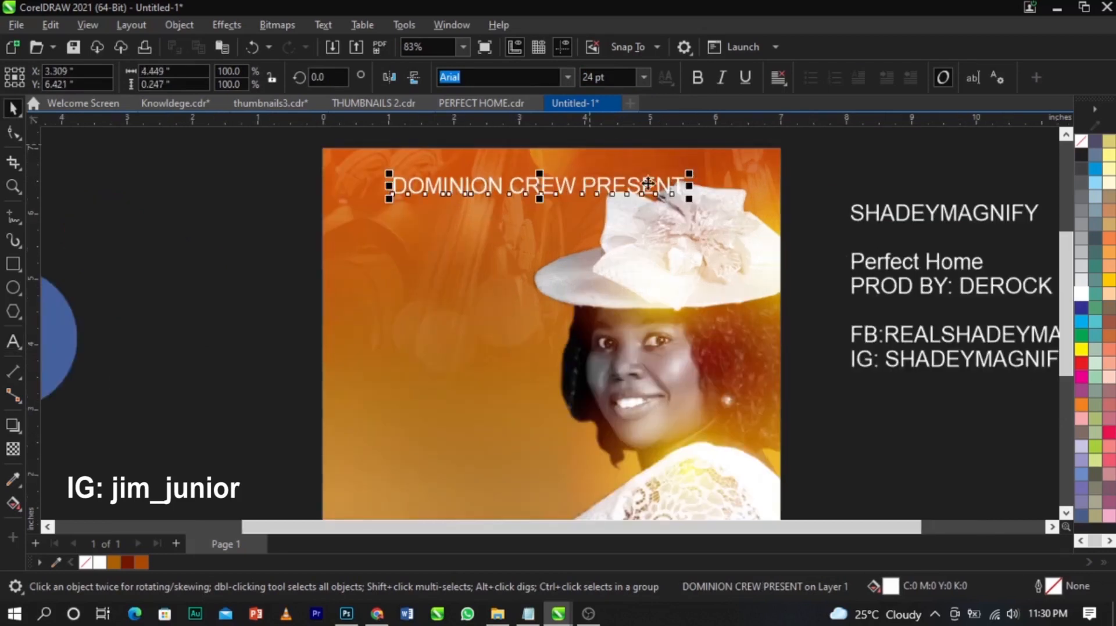
# Set the heading to Sequel Sans Book Body, shrink it to about 12.9 pt and widen its letter spacing to about 5.41 inches overall.
pyautogui.click(564, 77)
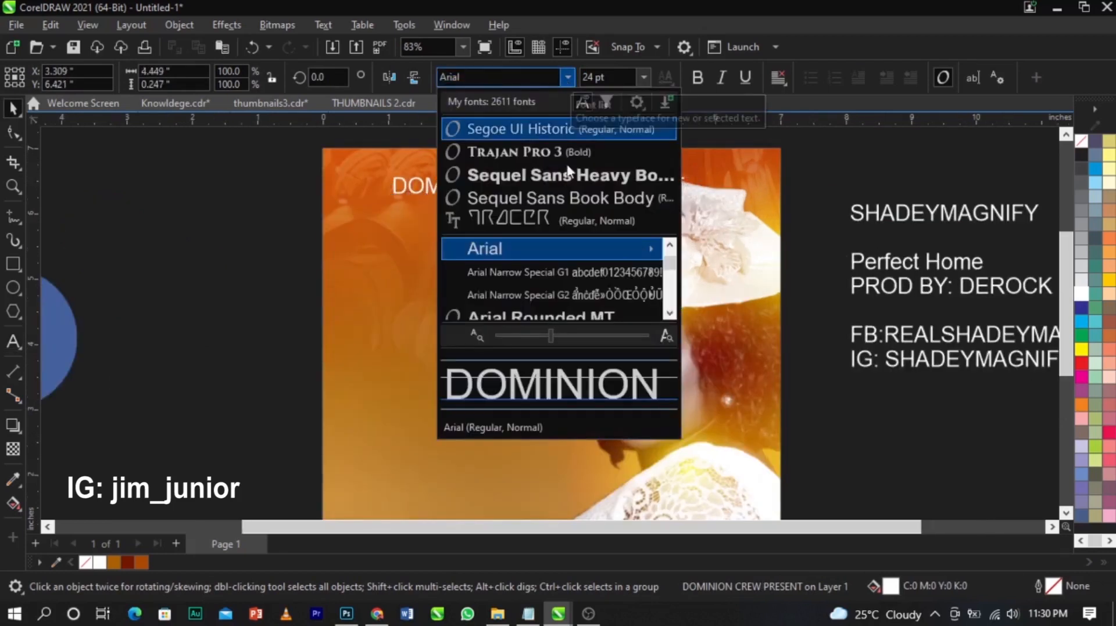
pyautogui.click(574, 199)
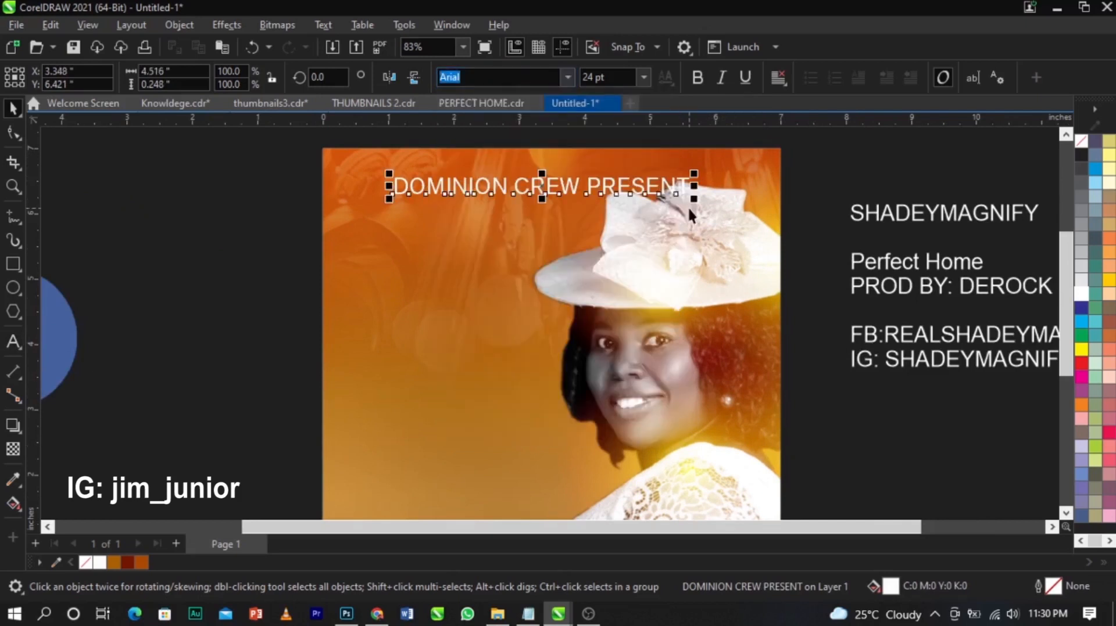
pyautogui.moveTo(692, 199); pyautogui.dragTo(557, 193)
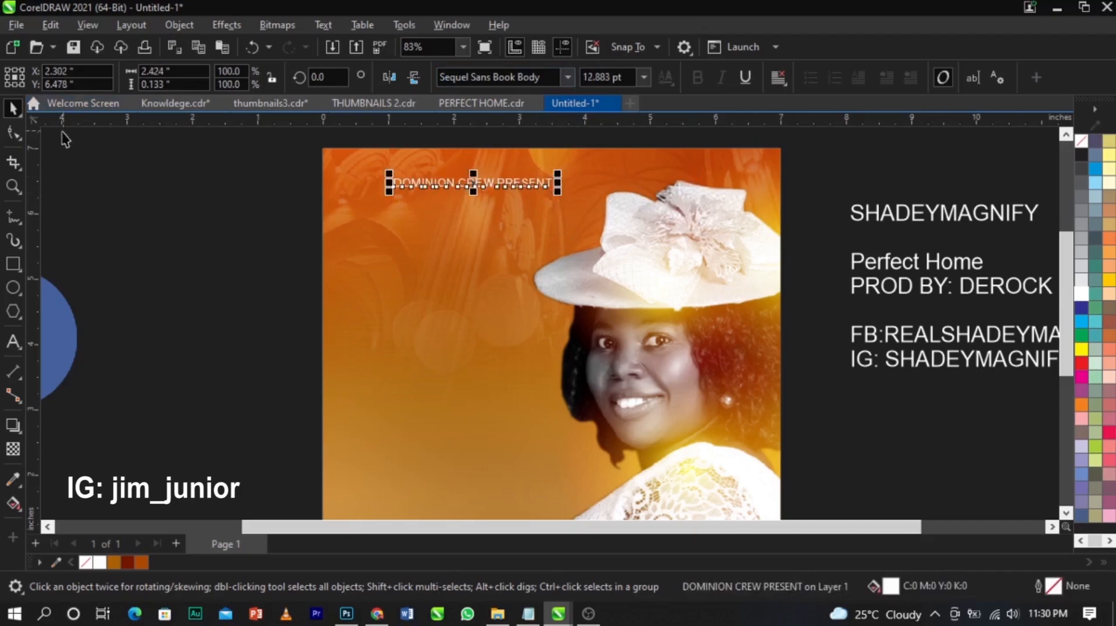
pyautogui.click(14, 132)
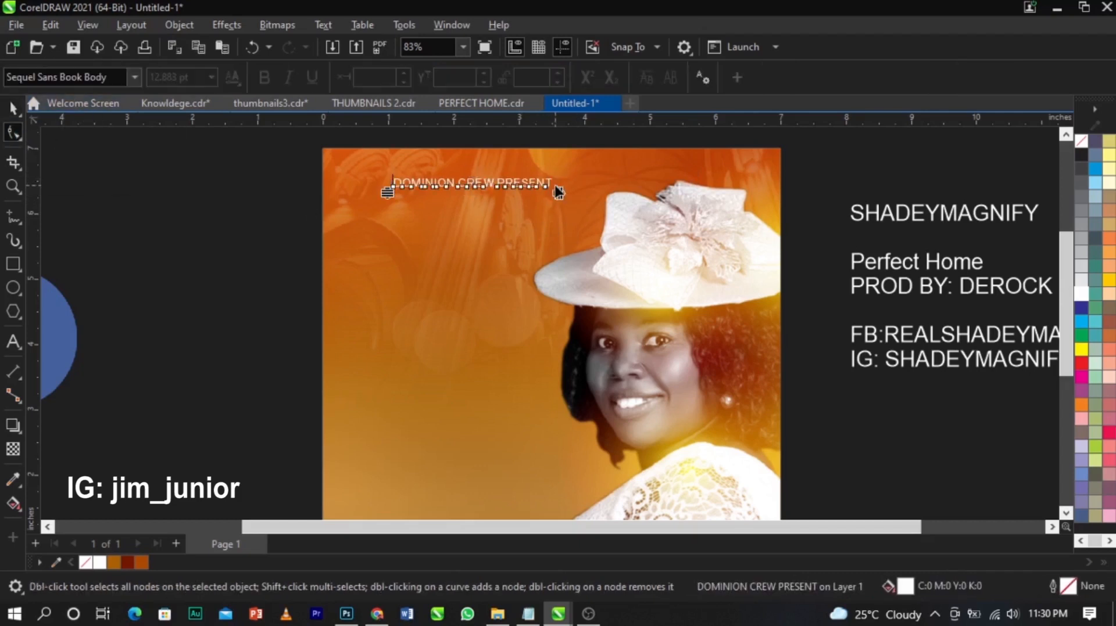
pyautogui.moveTo(560, 195); pyautogui.dragTo(752, 195)
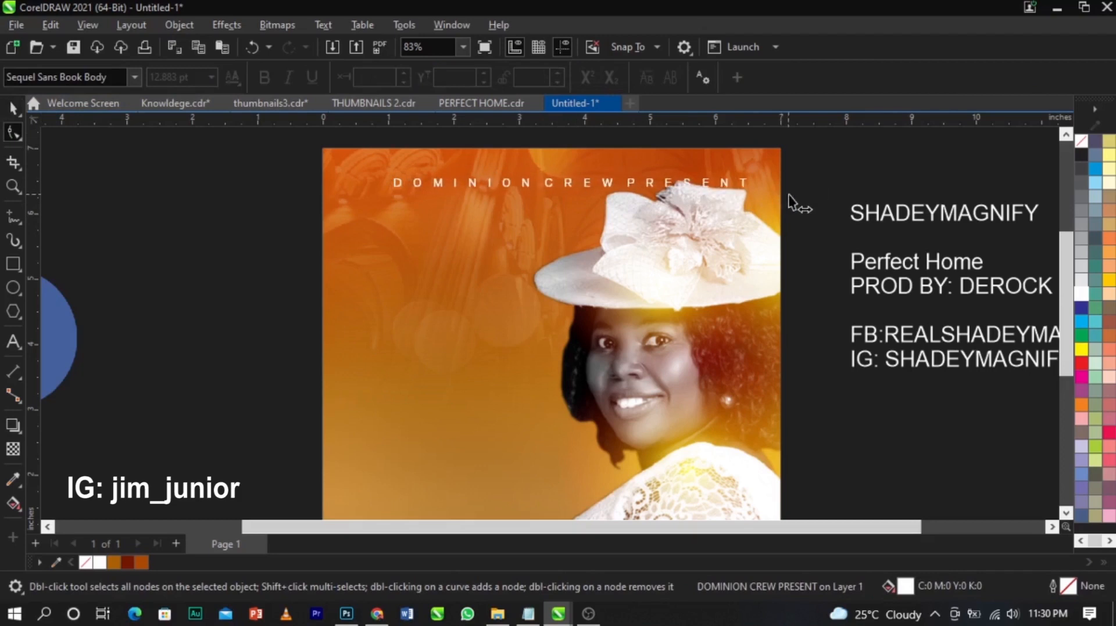
pyautogui.press('space')
# Center the "DOMINION CREW PRESENT" line horizontally on the cover and raise it slightly above the hat.
pyautogui.keyDown('shift'); pyautogui.click(733, 242); pyautogui.keyUp('shift')
pyautogui.press('c')
pyautogui.click(832, 273)
pyautogui.click(705, 181)
pyautogui.scroll(1, 707, 185)
pyautogui.moveTo(706, 185); pyautogui.dragTo(705, 181)
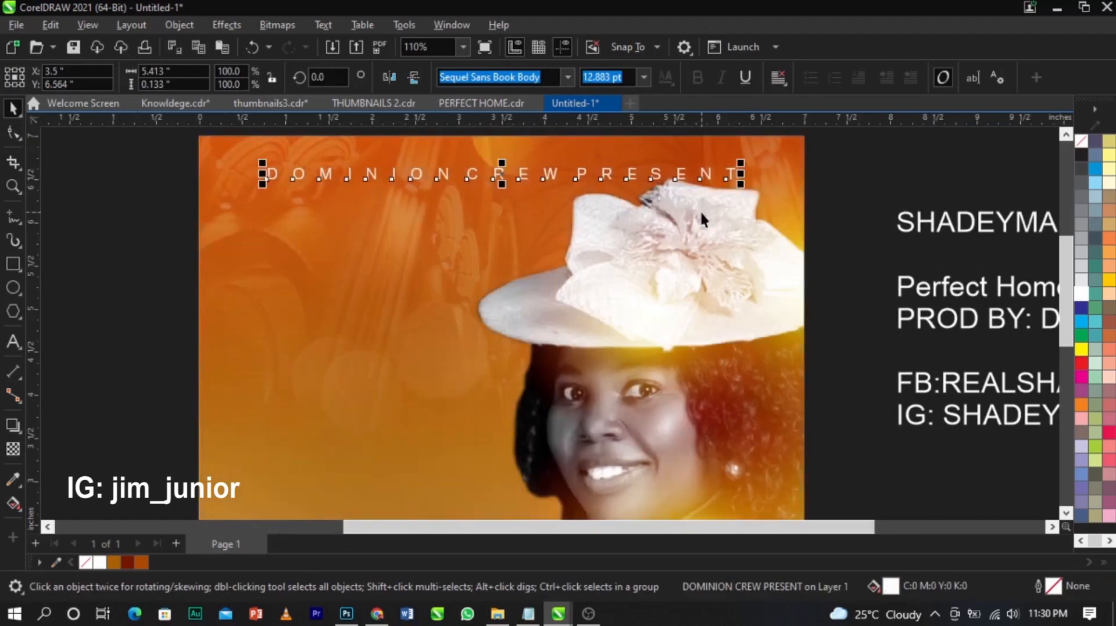
pyautogui.scroll(-1, 640, 165)
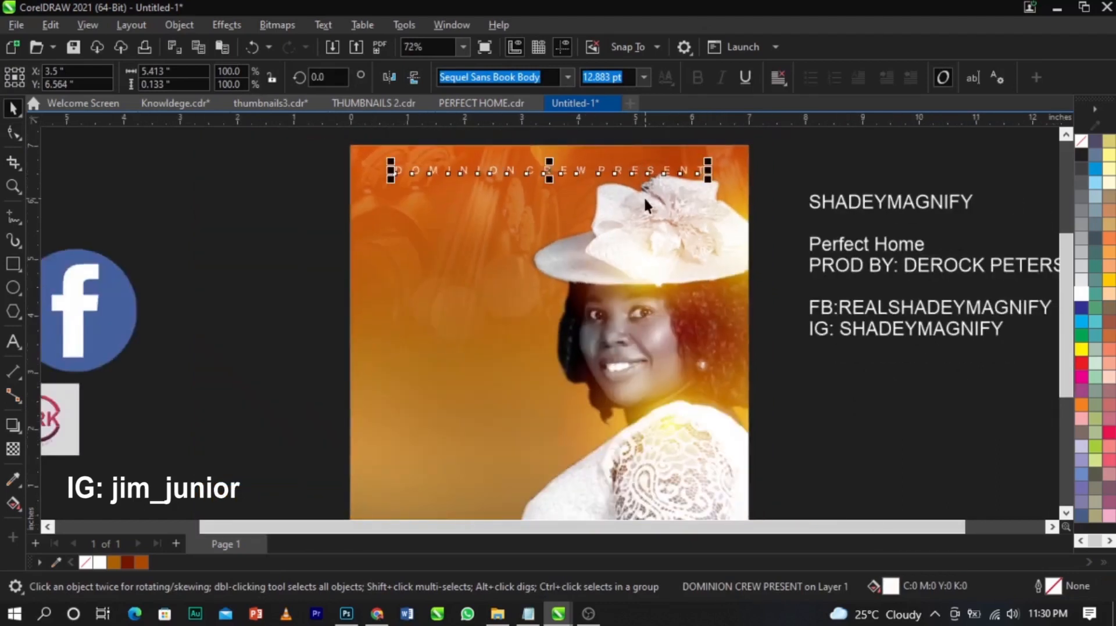
pyautogui.keyDown('shift'); pyautogui.click(468, 232); pyautogui.keyUp('shift')
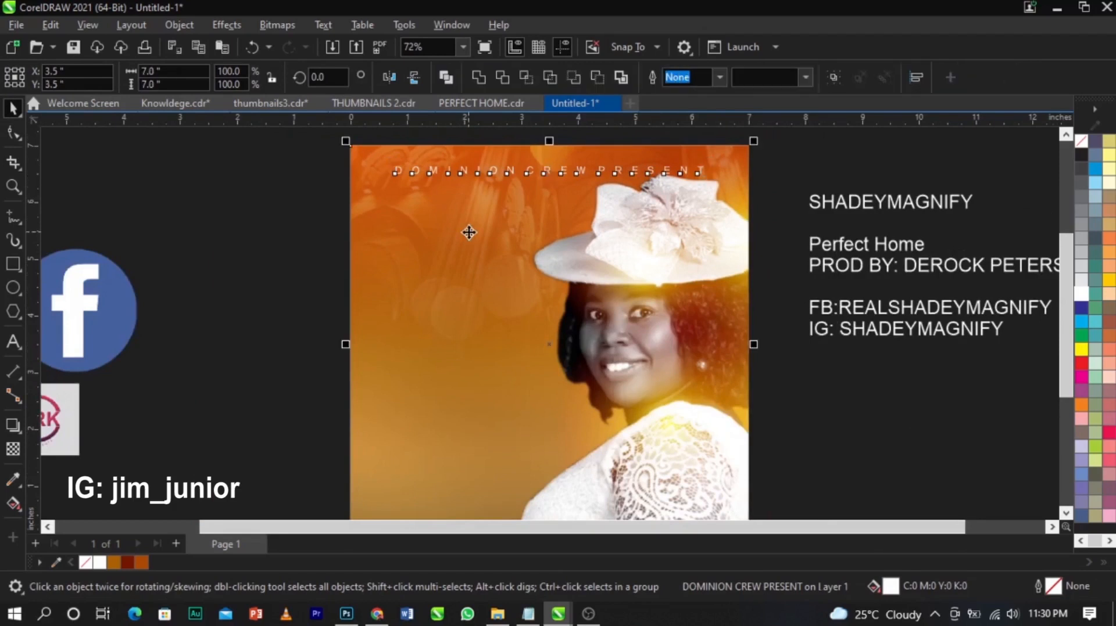
pyautogui.click(762, 335)
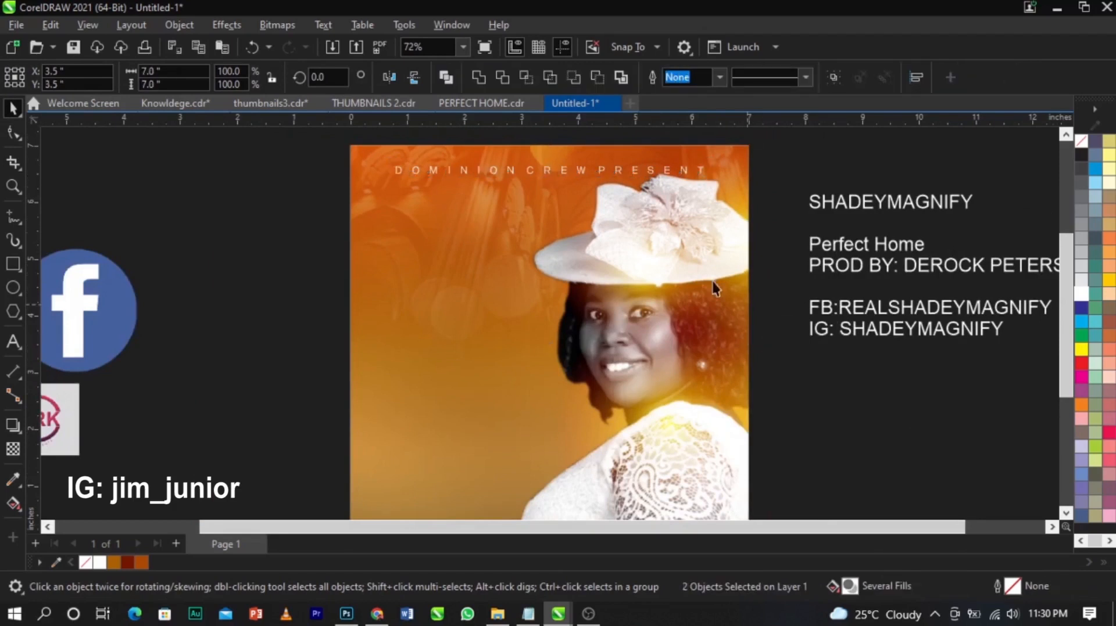
pyautogui.scroll(-2, 704, 284)
pyautogui.scroll(1, 650, 271)
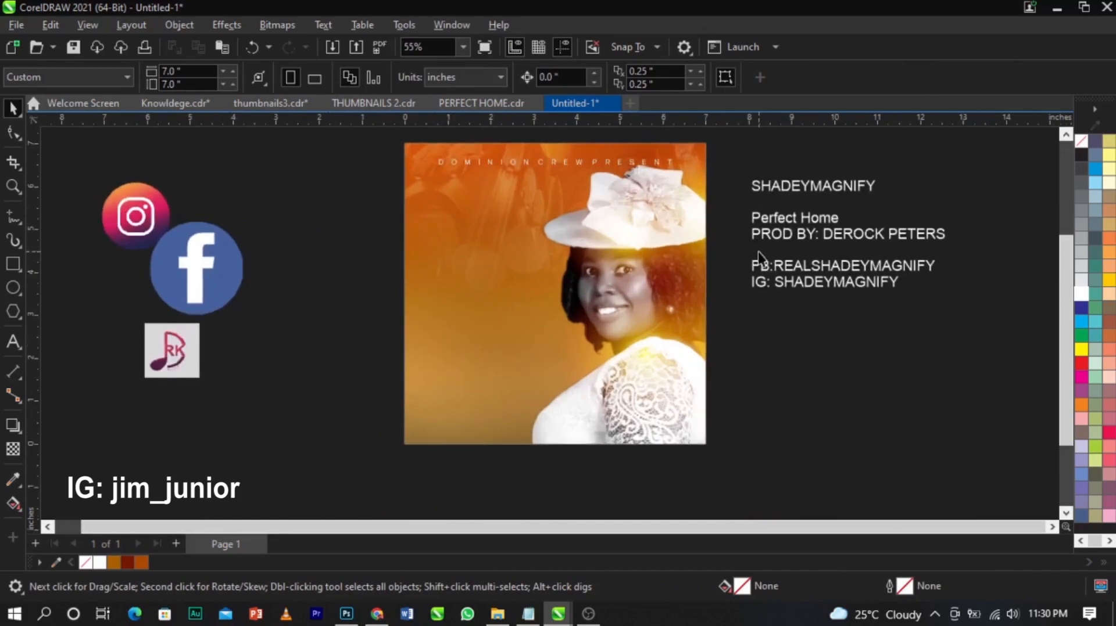
# Move the artist's name out of the supplied text into separate text on the cover beside the hat.
pyautogui.doubleClick(811, 187)
pyautogui.moveTo(875, 186); pyautogui.dragTo(746, 182)
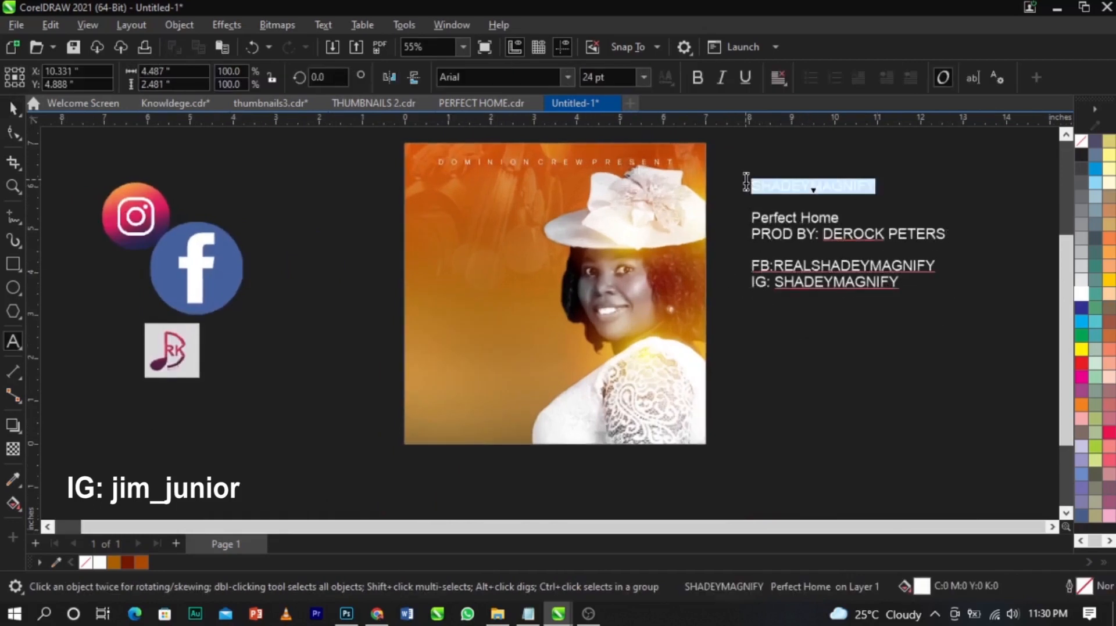
pyautogui.press('Delete')
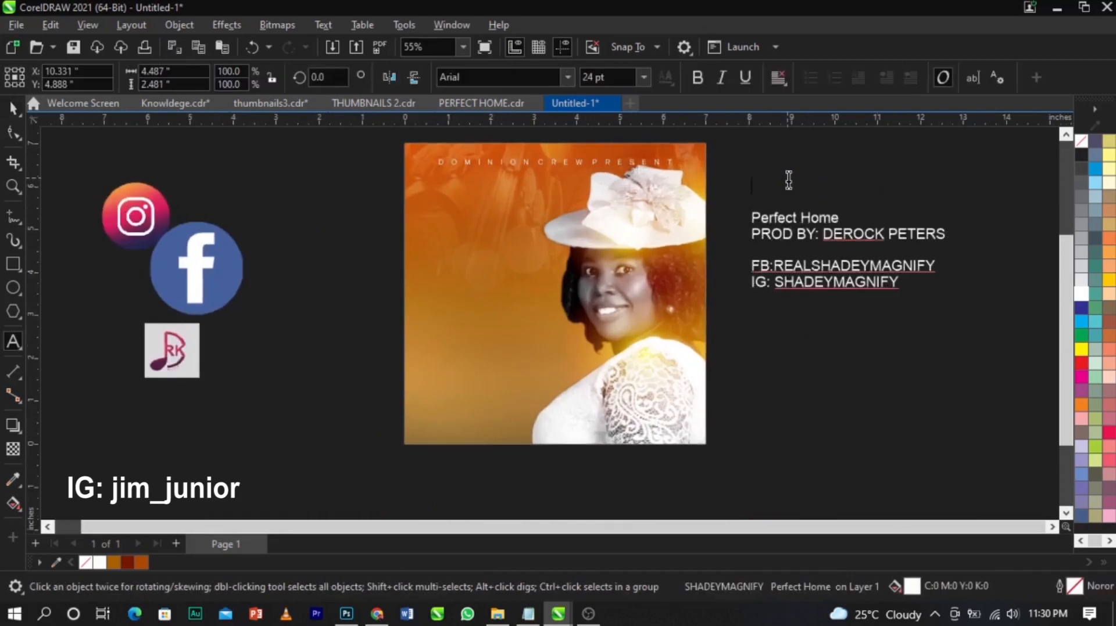
pyautogui.click(446, 231)
pyautogui.hotkey('ctrl', 'v')
pyautogui.scroll(3, 472, 226)
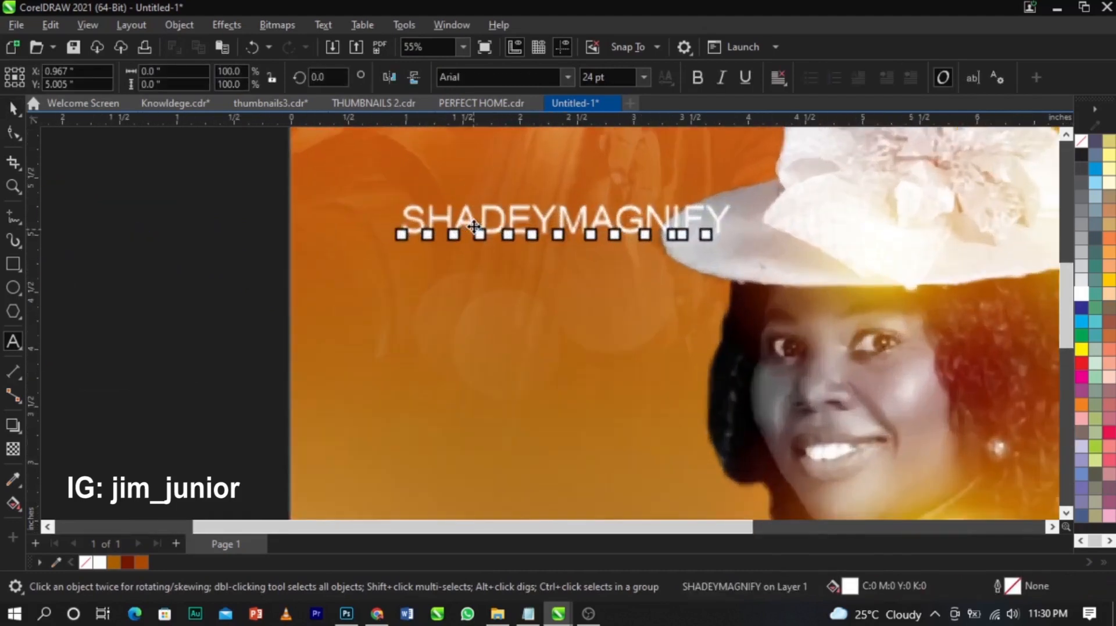
# Copy the first font name from the Notepad text file and apply that font, AdvertisersGothic, to the artist's name.
pyautogui.click(528, 614)
pyautogui.moveTo(660, 365); pyautogui.dragTo(574, 362)
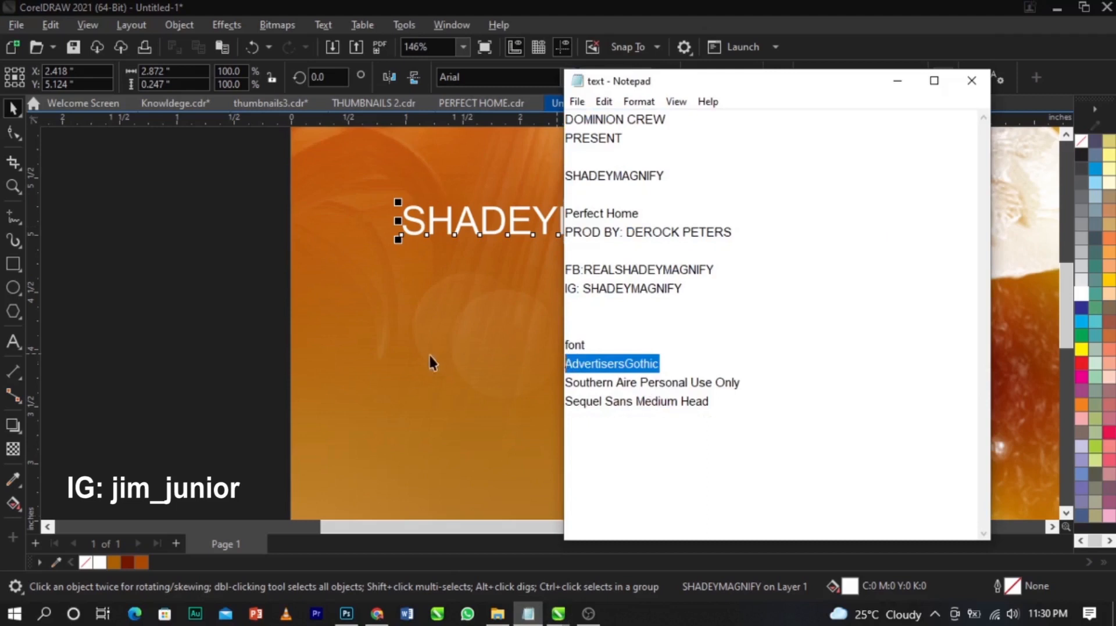
pyautogui.click(502, 207)
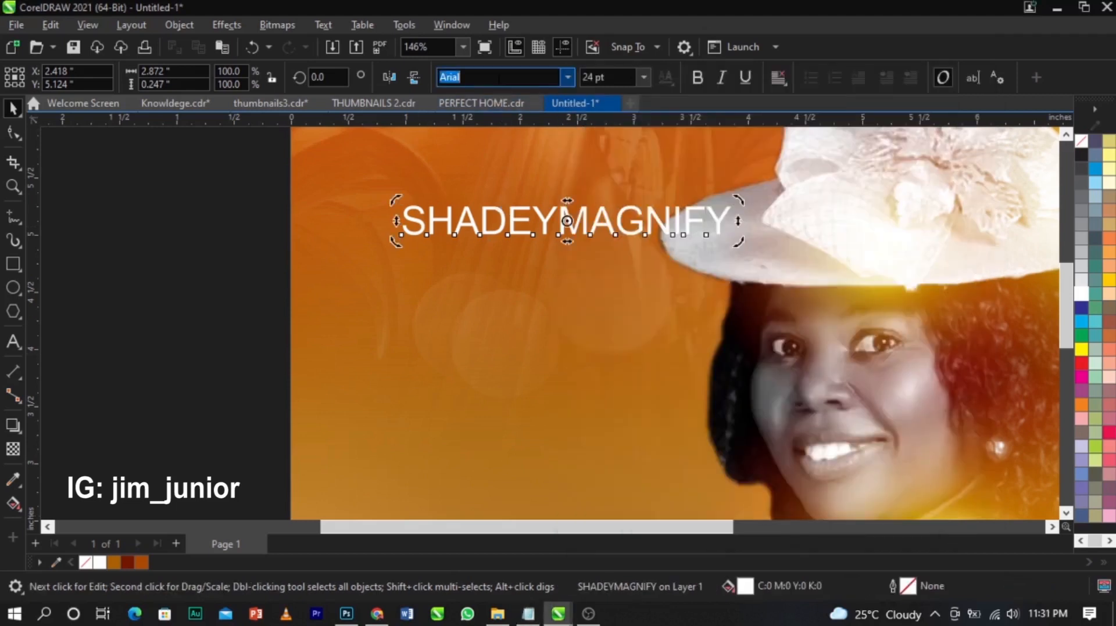
pyautogui.write('AdvertisersGothic')
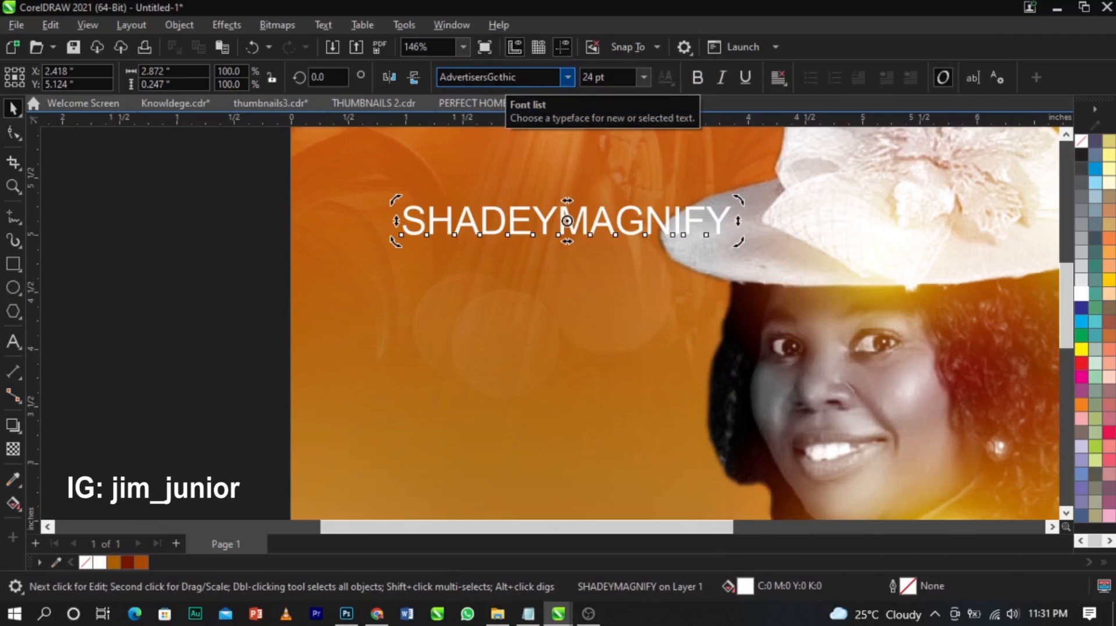
pyautogui.press('Return')
pyautogui.click(685, 225)
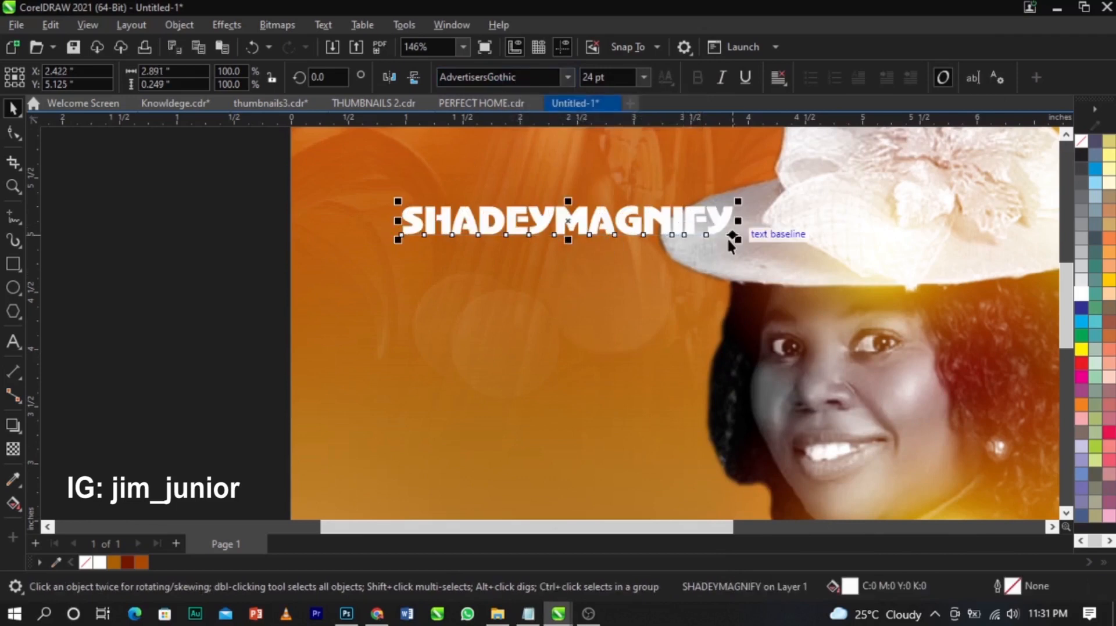
# Shrink the artist's name to about 16.5 pt, 1.99 inches wide, and place it beside the woman's face, just below the hat brim.
pyautogui.moveTo(719, 247); pyautogui.dragTo(635, 249)
pyautogui.scroll(-3, 505, 244)
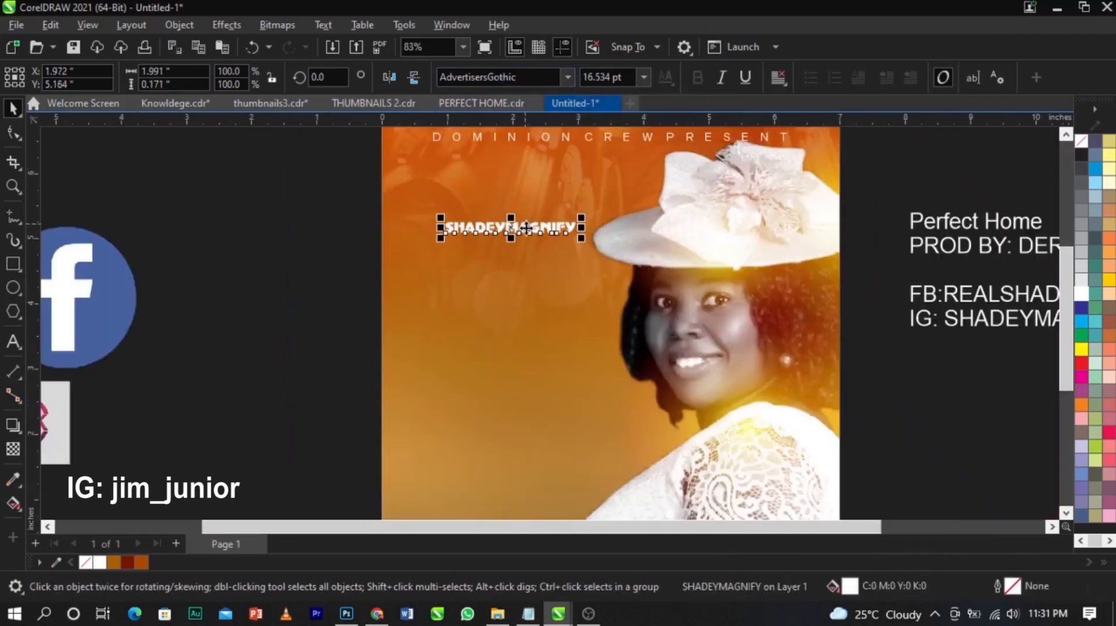
pyautogui.moveTo(521, 241); pyautogui.dragTo(513, 280)
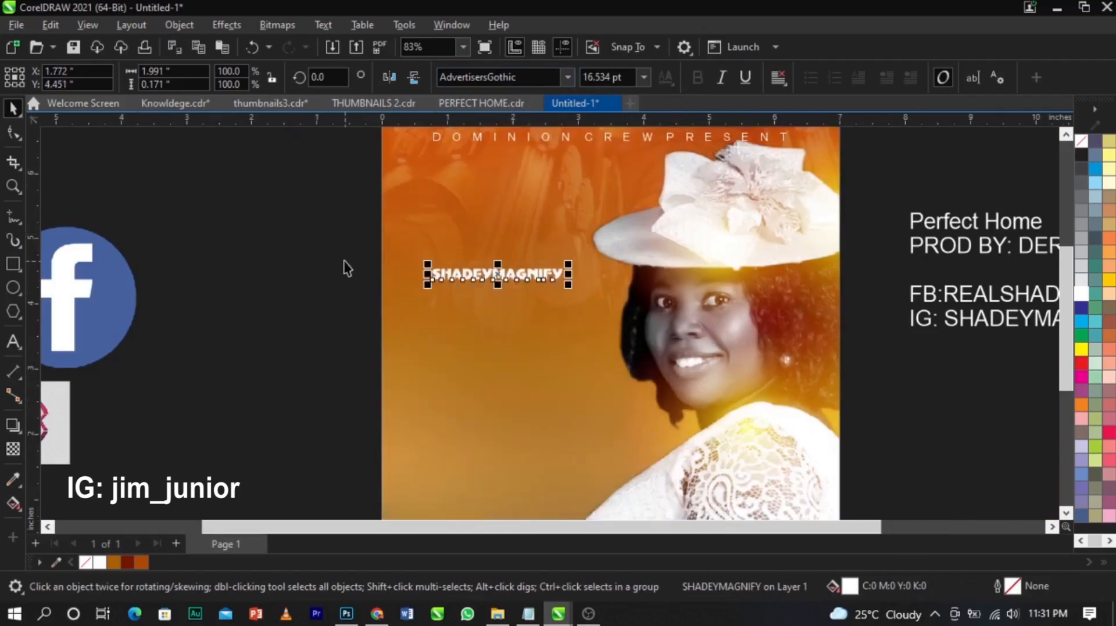
pyautogui.scroll(-3, 344, 266)
pyautogui.scroll(1, 647, 423)
pyautogui.scroll(1, 714, 419)
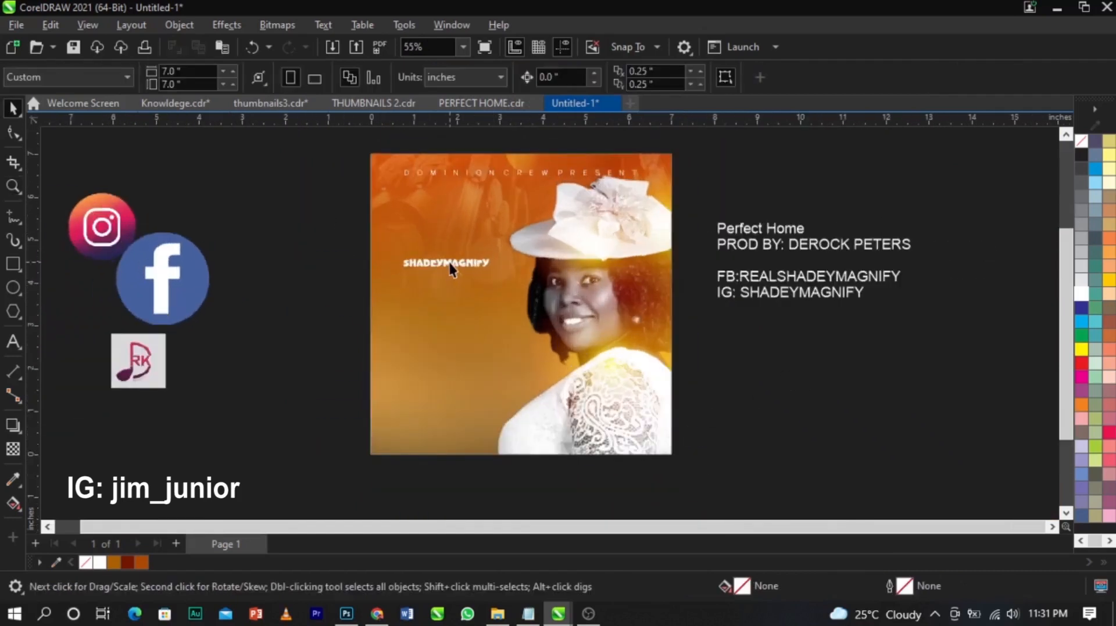
pyautogui.scroll(3, 452, 268)
pyautogui.click(452, 268)
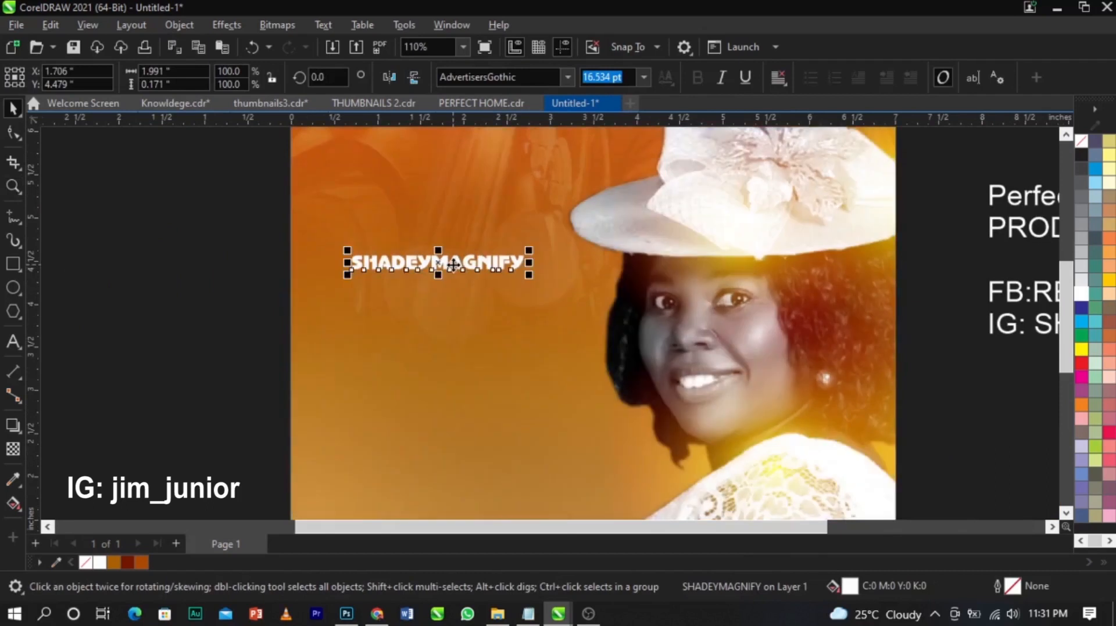
pyautogui.scroll(-1, 452, 264)
pyautogui.scroll(-2, 529, 293)
# Move "Perfect Home" and the producer credit from the supplied text onto the cover below the artist's name, broken apart into separate lines.
pyautogui.click(787, 236)
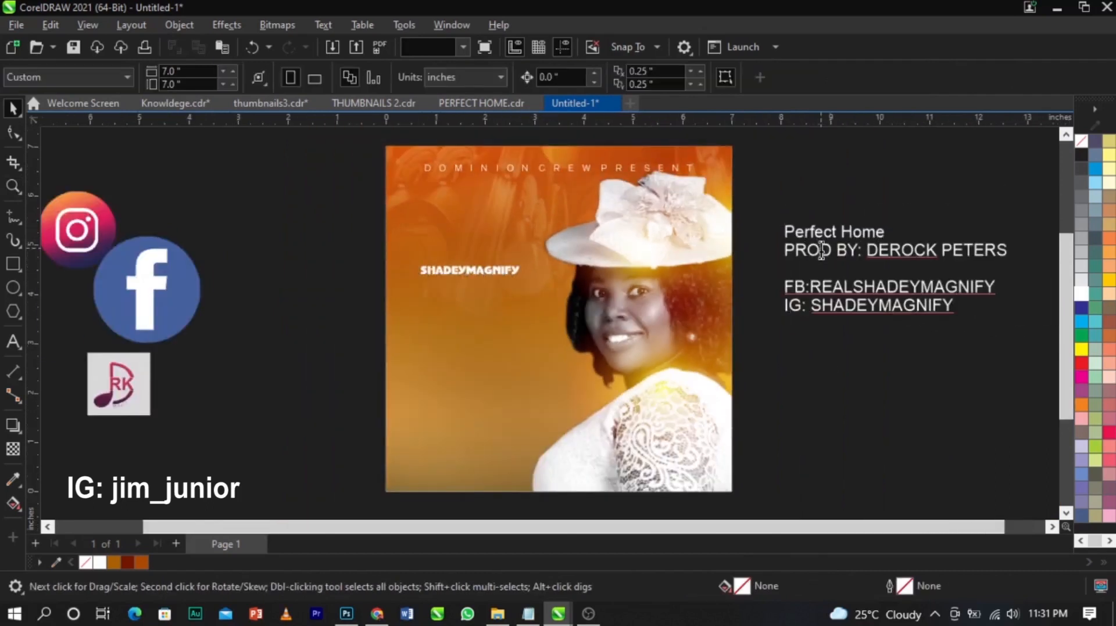
pyautogui.click(786, 231)
pyautogui.moveTo(786, 232); pyautogui.dragTo(1021, 258)
pyautogui.hotkey('ctrl', 'c')
pyautogui.press('Delete')
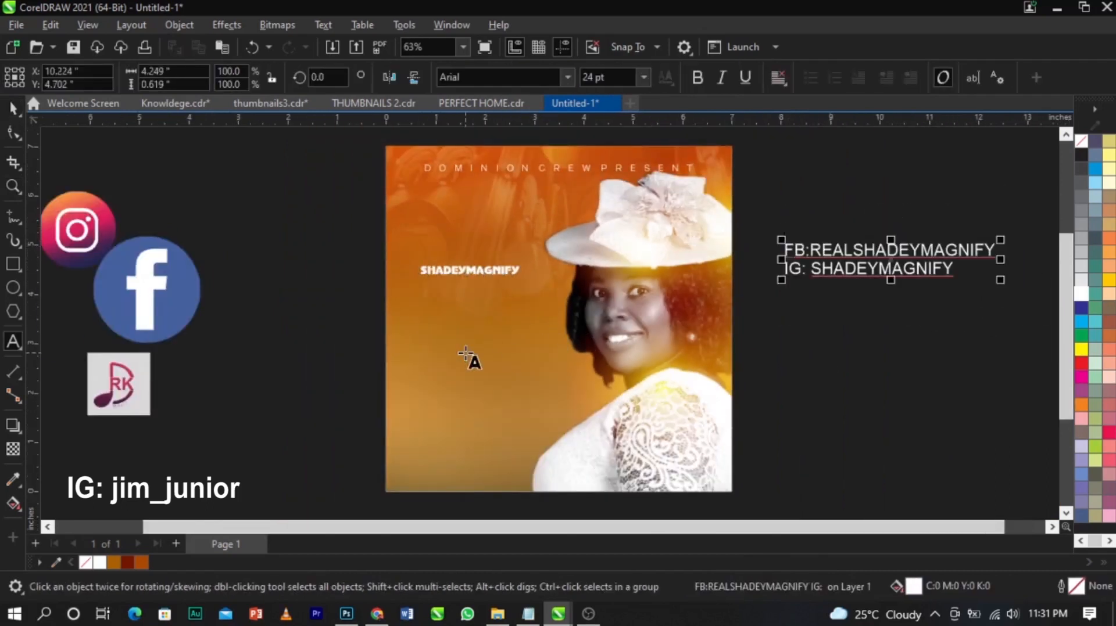
pyautogui.click(465, 348)
pyautogui.hotkey('ctrl', 'v')
pyautogui.hotkey('ctrl', 'space')
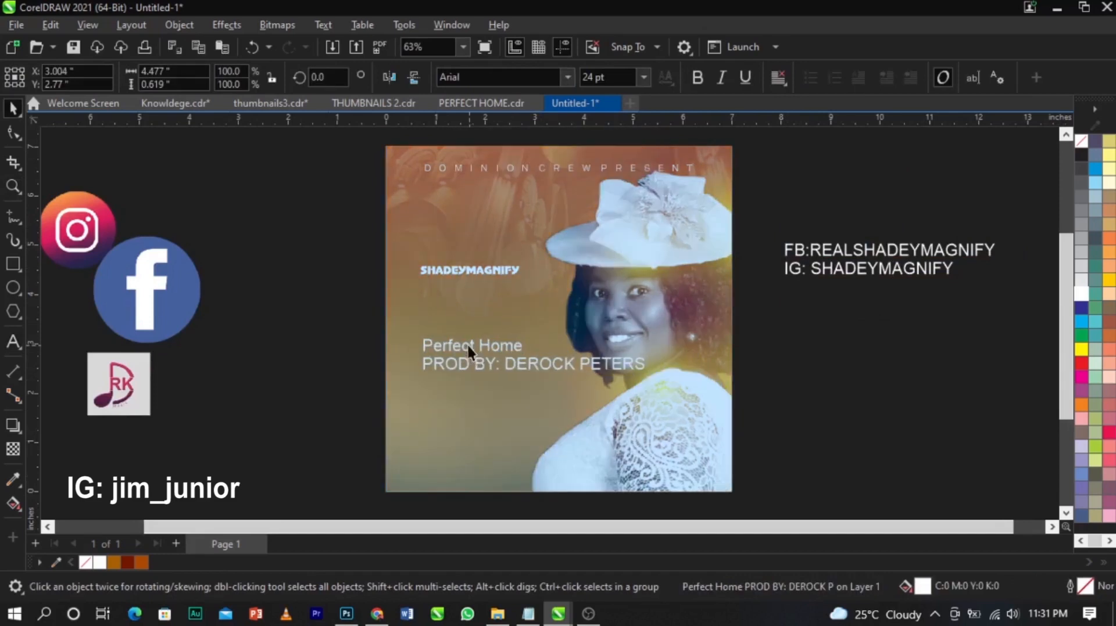
pyautogui.hotkey('ctrl', 'k')
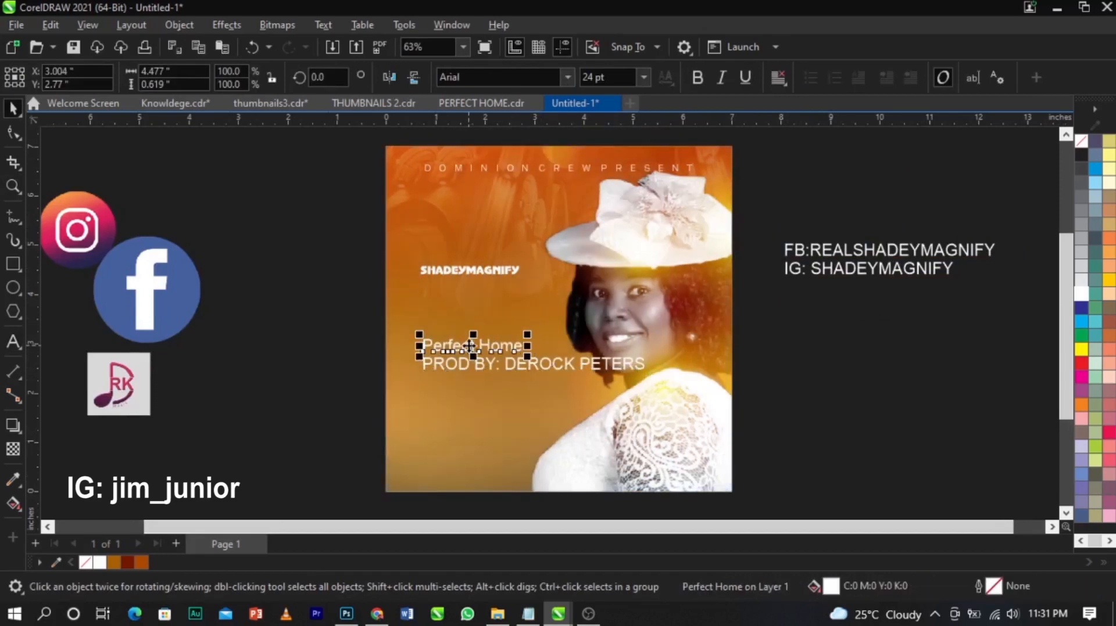
# Undo the last change, break the title and producer credit apart again, and move the producer credit lower on the cover.
pyautogui.hotkey('ctrl', 'z')
pyautogui.hotkey('ctrl', 'k')
pyautogui.scroll(2, 470, 352)
pyautogui.moveTo(506, 375); pyautogui.dragTo(507, 462)
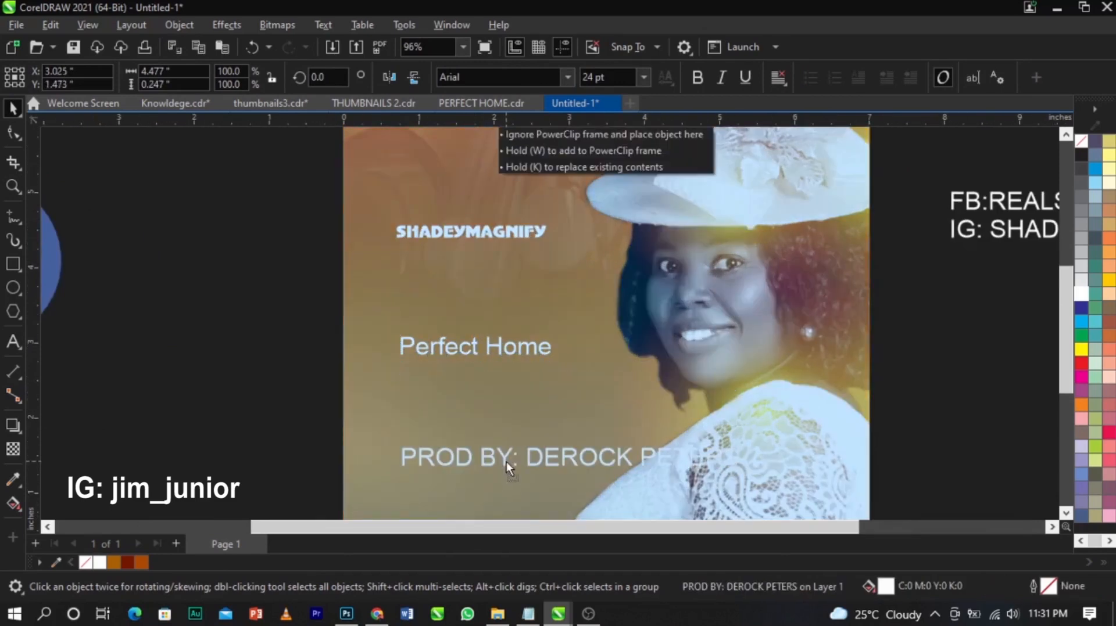
# Split "Perfect Home" onto two lines and break it apart into separate "Perfect" and "Home" text objects.
pyautogui.doubleClick(492, 347)
pyautogui.click(492, 348)
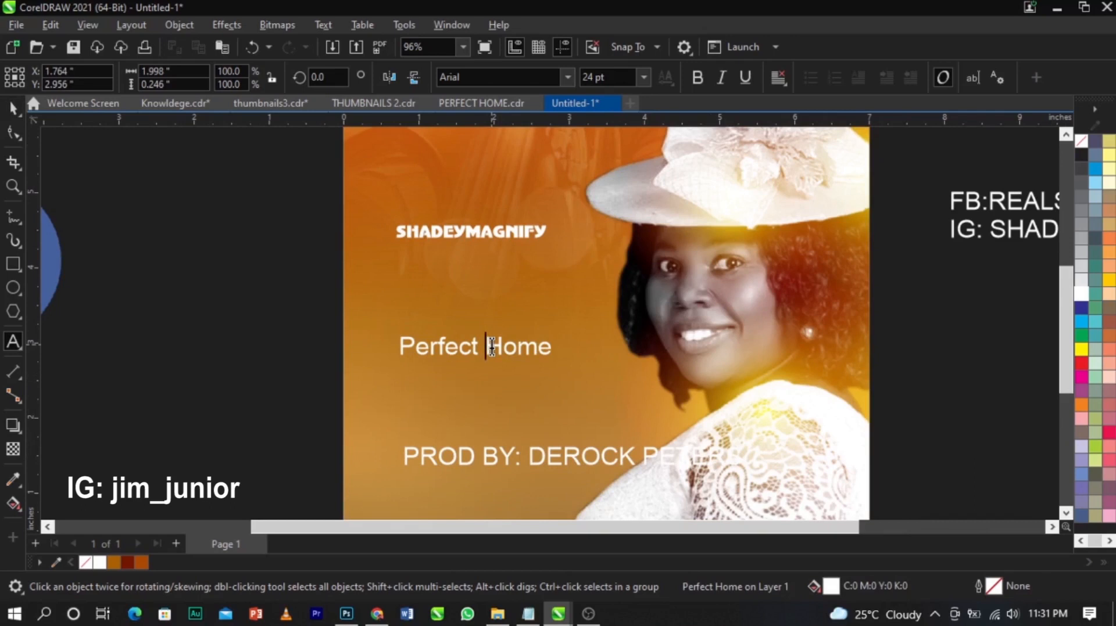
pyautogui.press('Return')
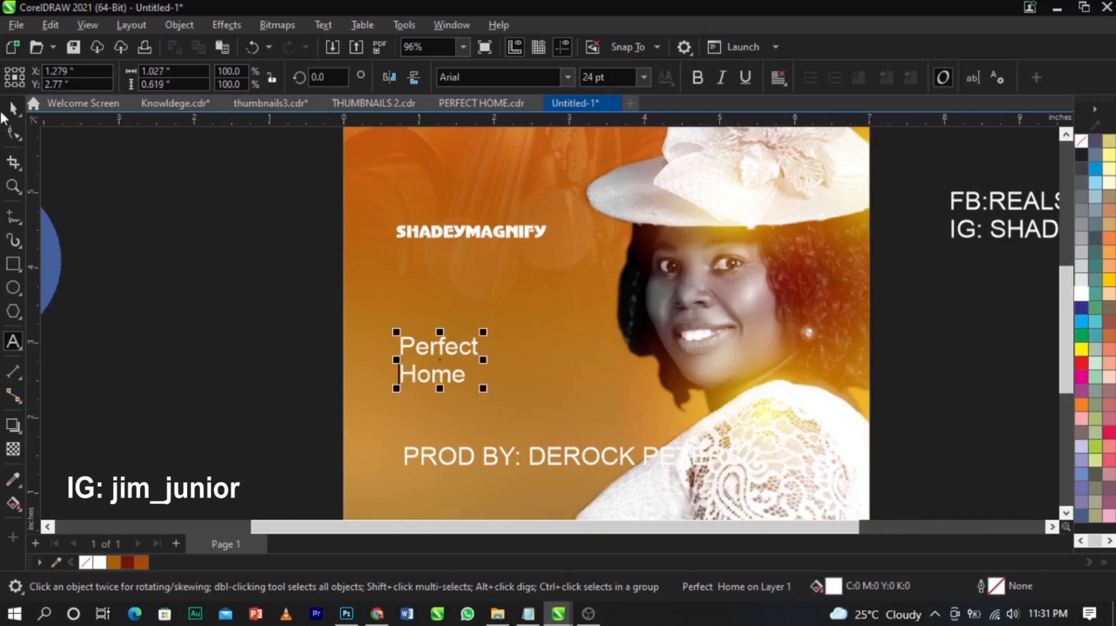
pyautogui.click(11, 109)
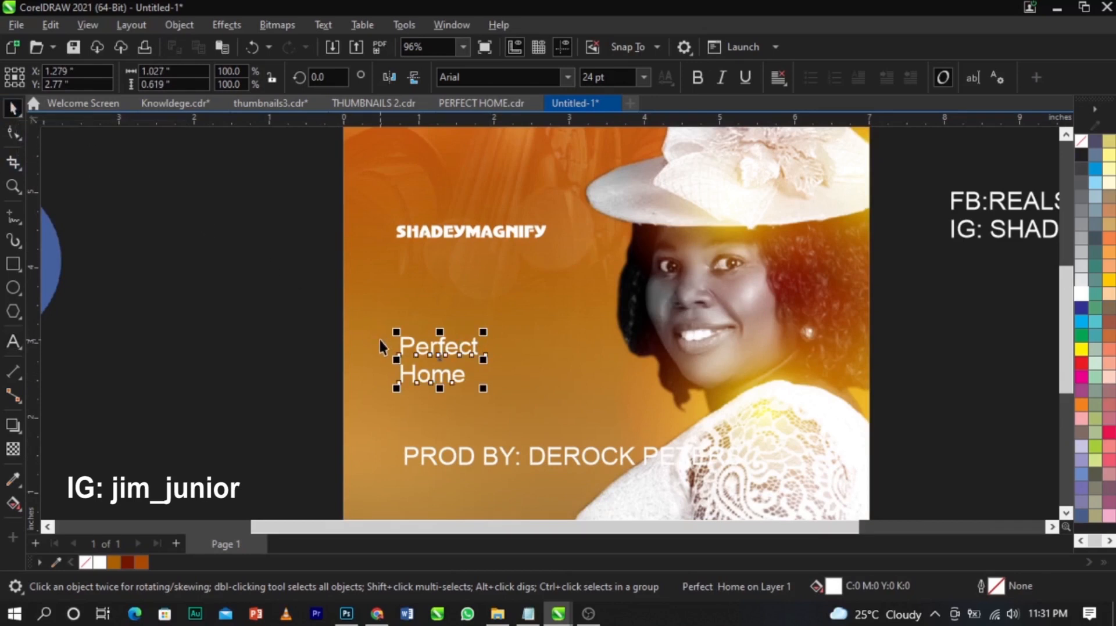
pyautogui.hotkey('ctrl', 'k')
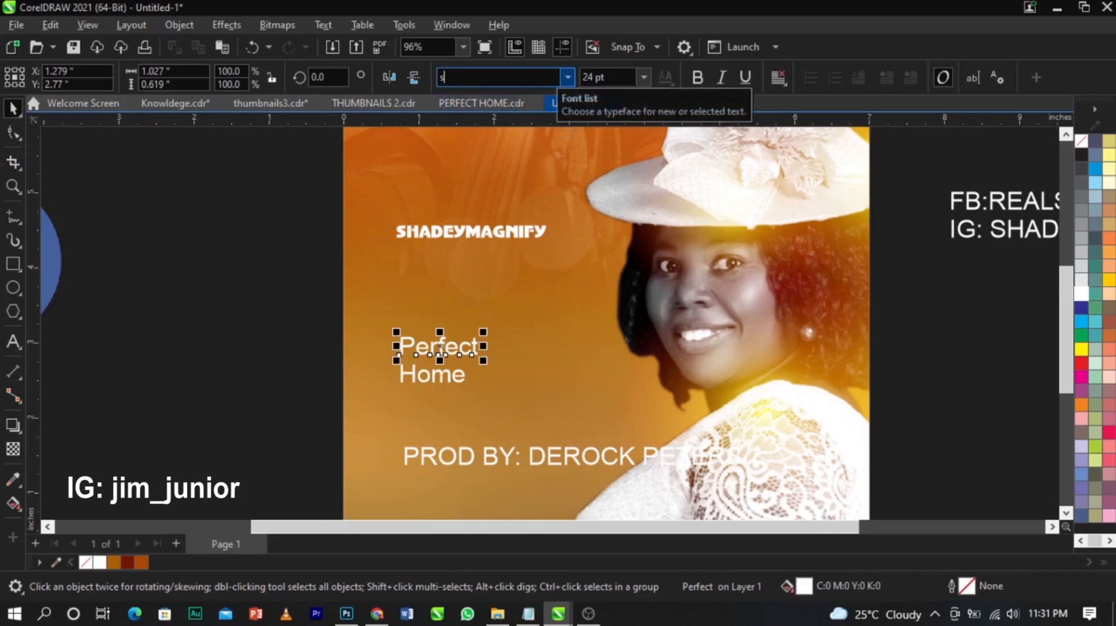
# Apply the Southern Aire Personal Use Only font to "Perfect" and enlarge the word above "Home".
pyautogui.write('hern Aire Personal Use Only')
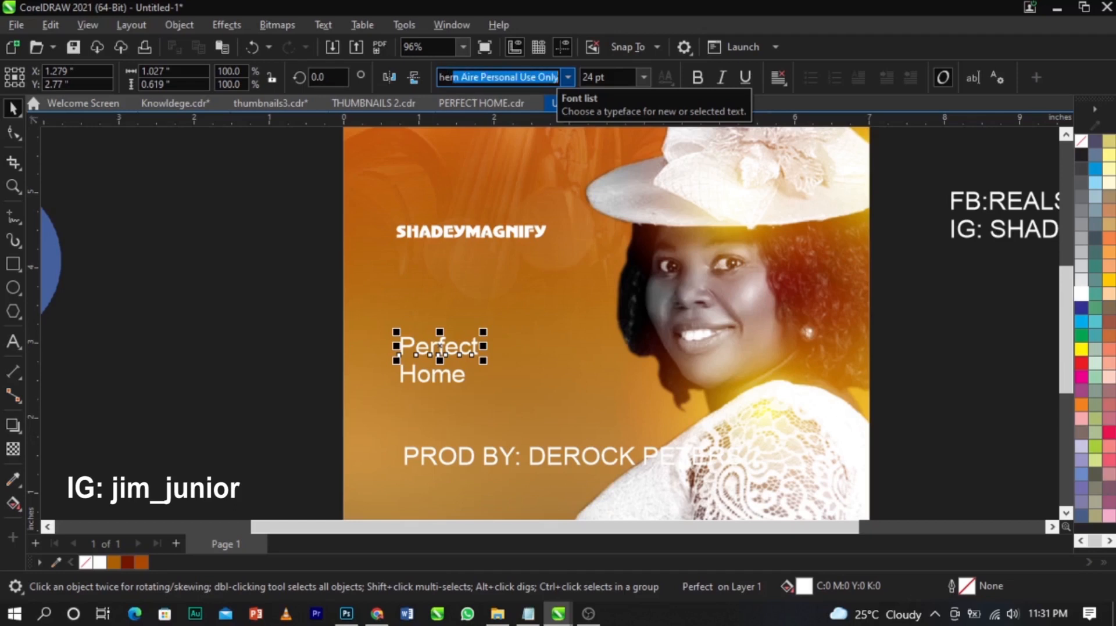
pyautogui.press('Return')
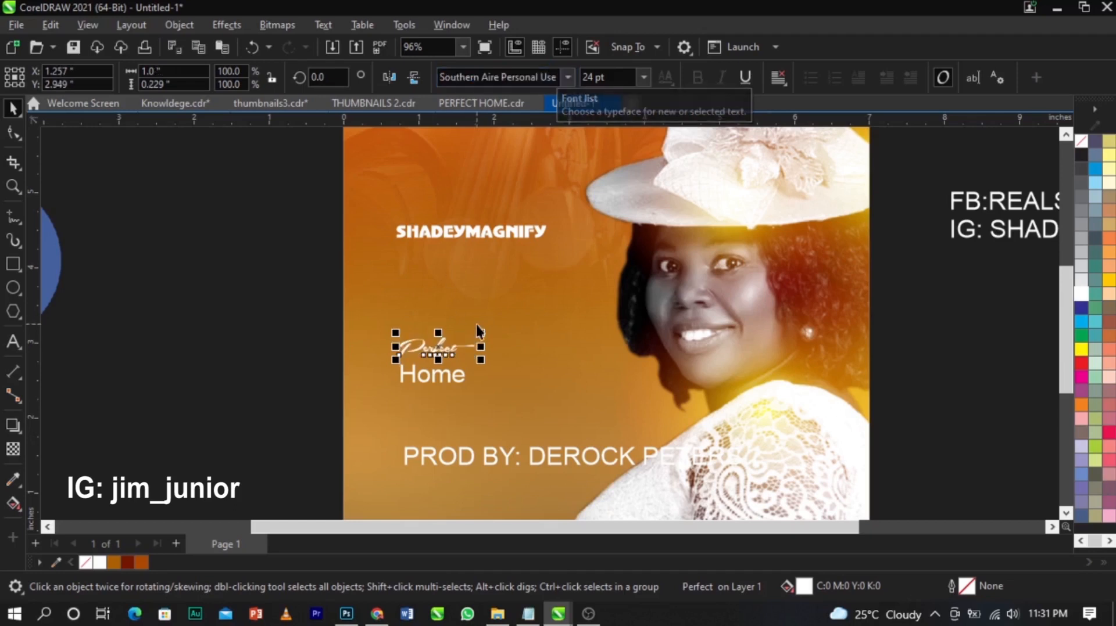
pyautogui.moveTo(482, 337); pyautogui.dragTo(593, 293)
pyautogui.press('z')
pyautogui.moveTo(267, 267); pyautogui.dragTo(784, 472)
pyautogui.press('space')
# Apply the Sequel Sans Light Head font to "Home".
pyautogui.click(417, 341)
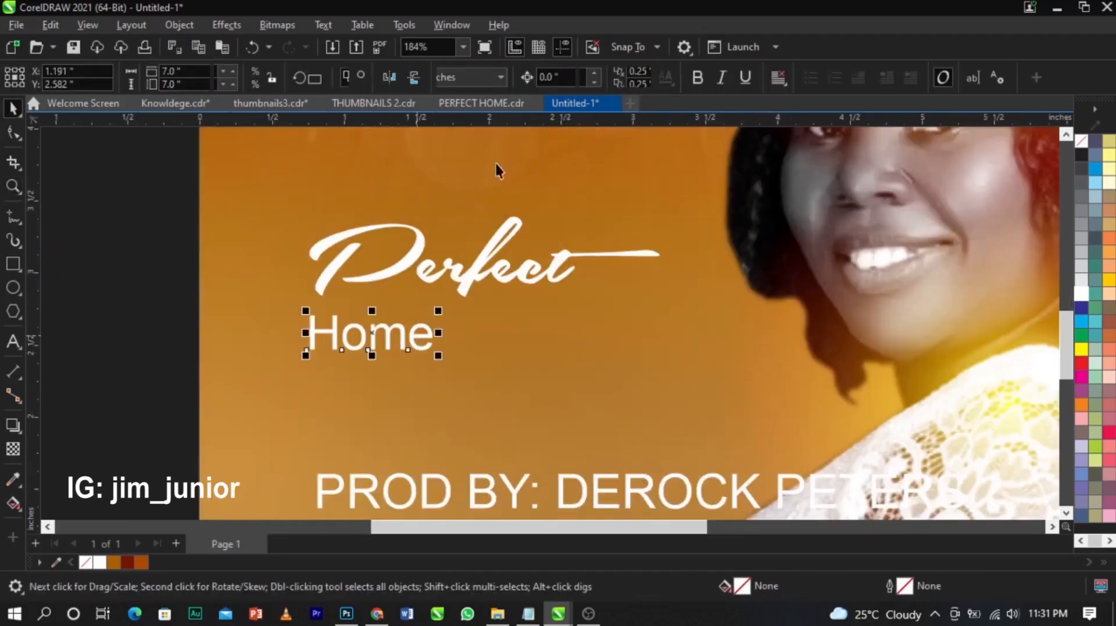
pyautogui.click(573, 79)
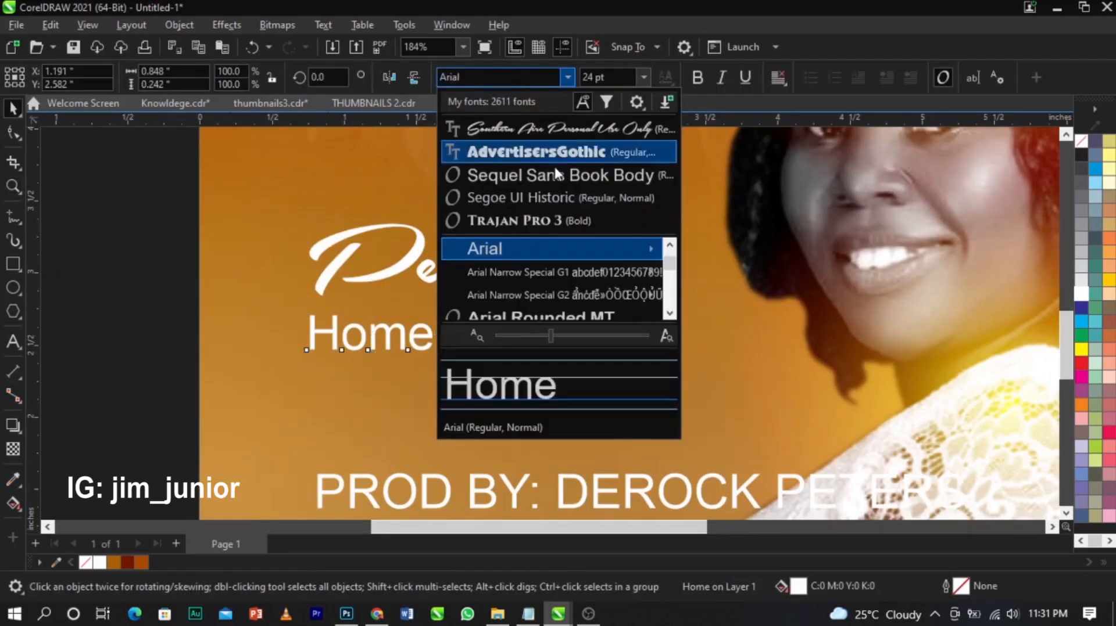
pyautogui.press('Escape')
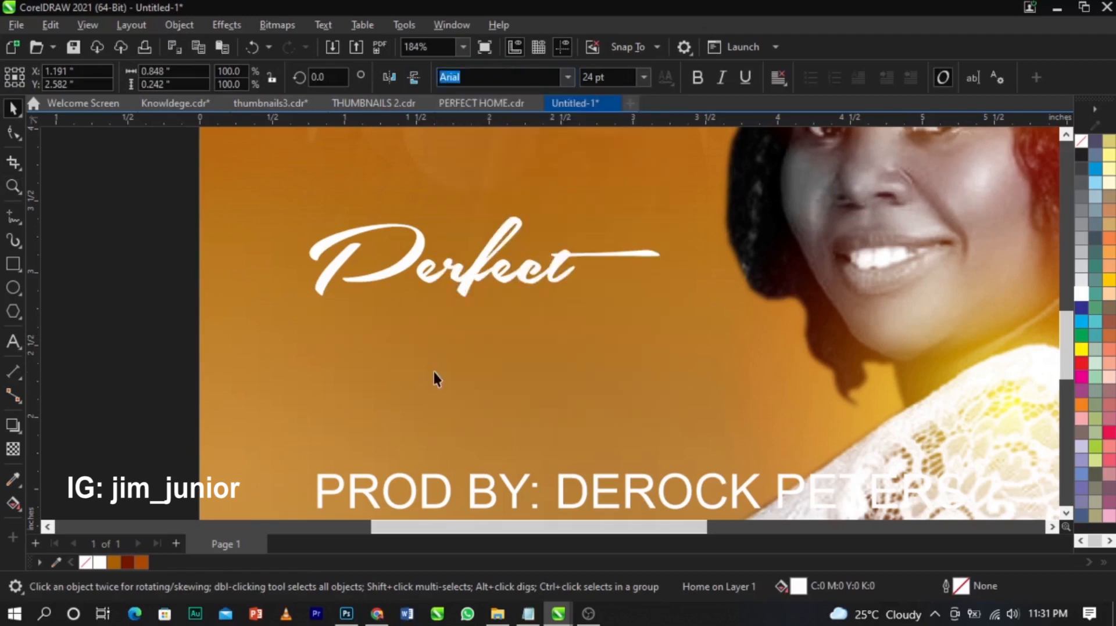
pyautogui.click(570, 75)
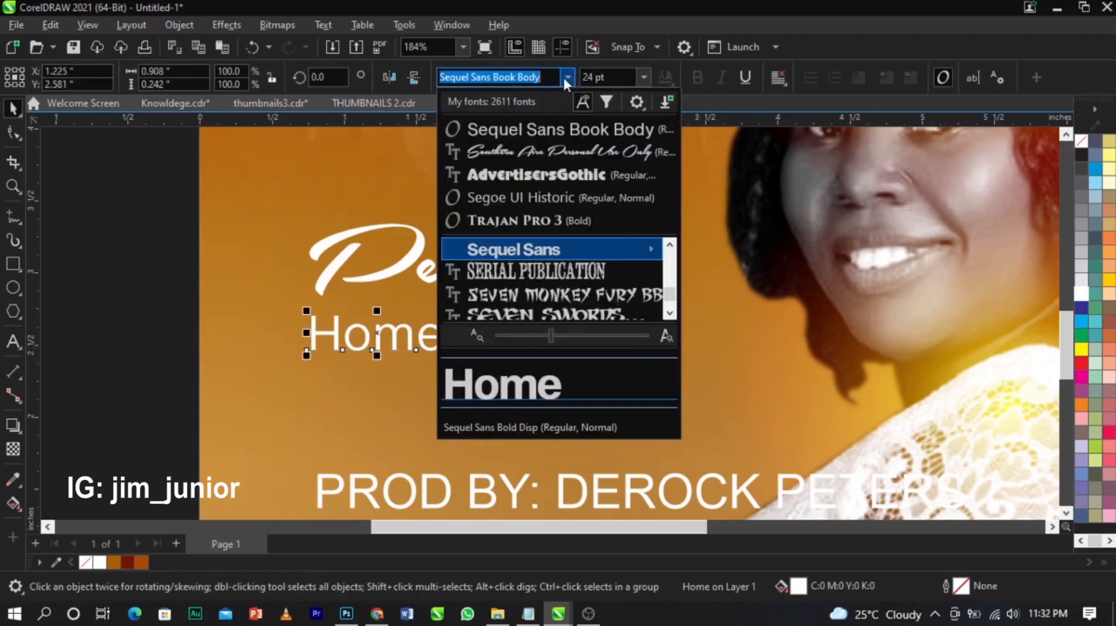
pyautogui.moveTo(559, 252)
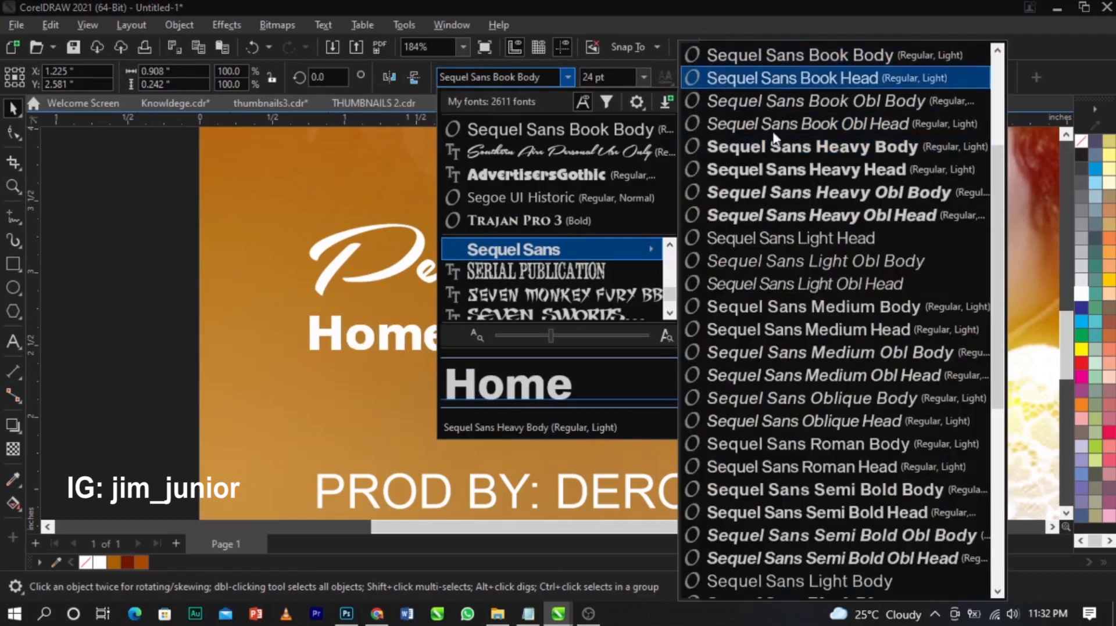
pyautogui.click(782, 239)
pyautogui.click(416, 339)
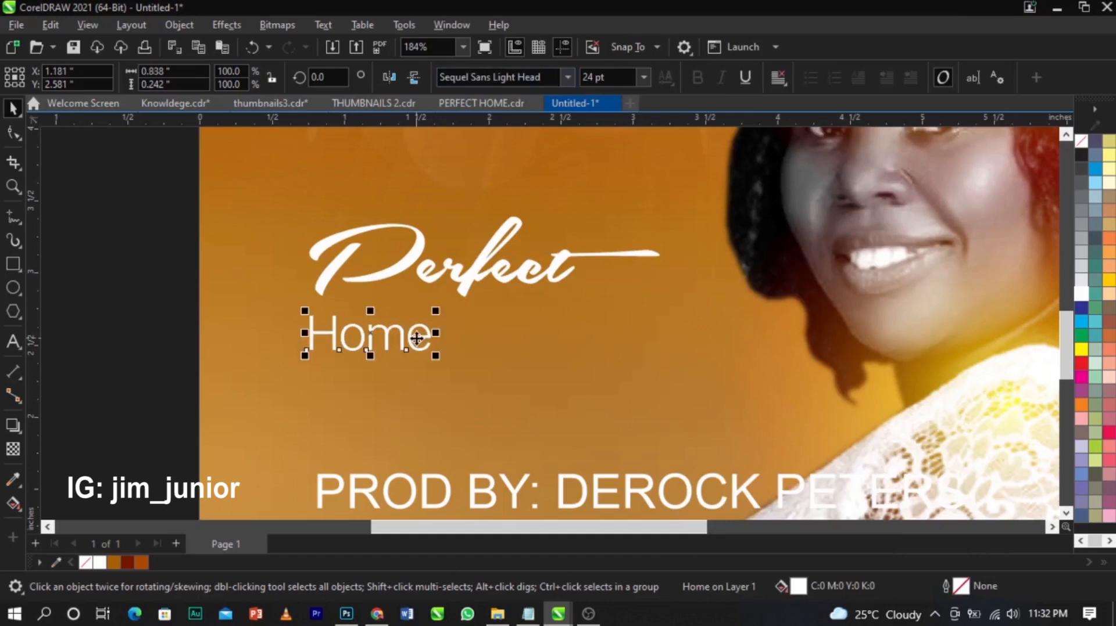
# Change "Home" to uppercase, enlarge it to about 55.7 pt and place it directly beneath "Perfect".
pyautogui.doubleClick(416, 338)
pyautogui.hotkey('ctrl', 'a')
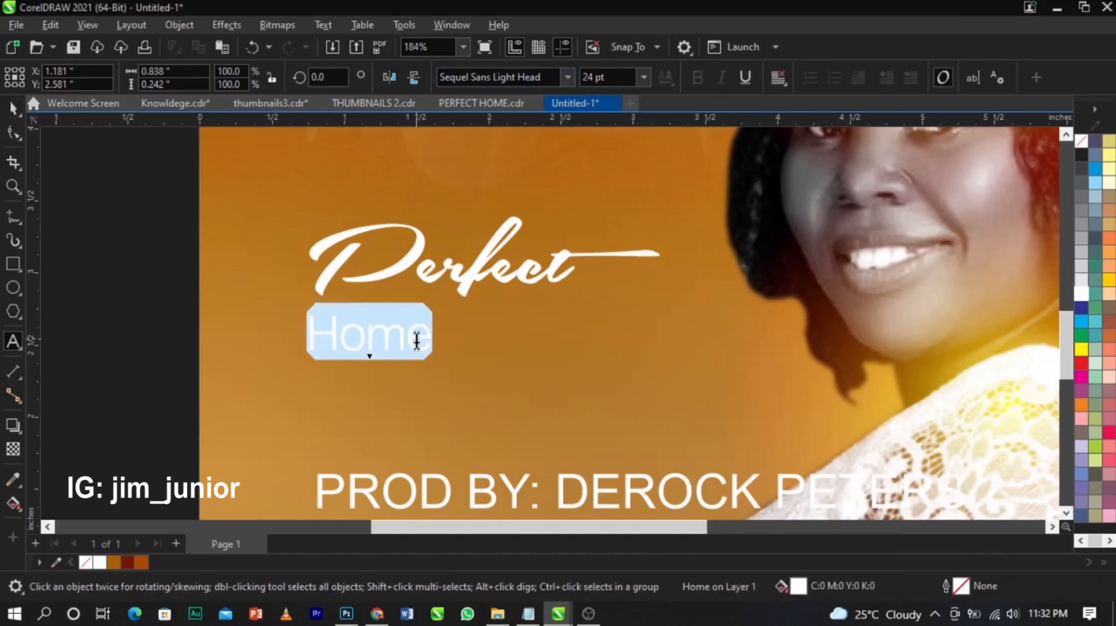
pyautogui.hotkey('shift', 'F3')
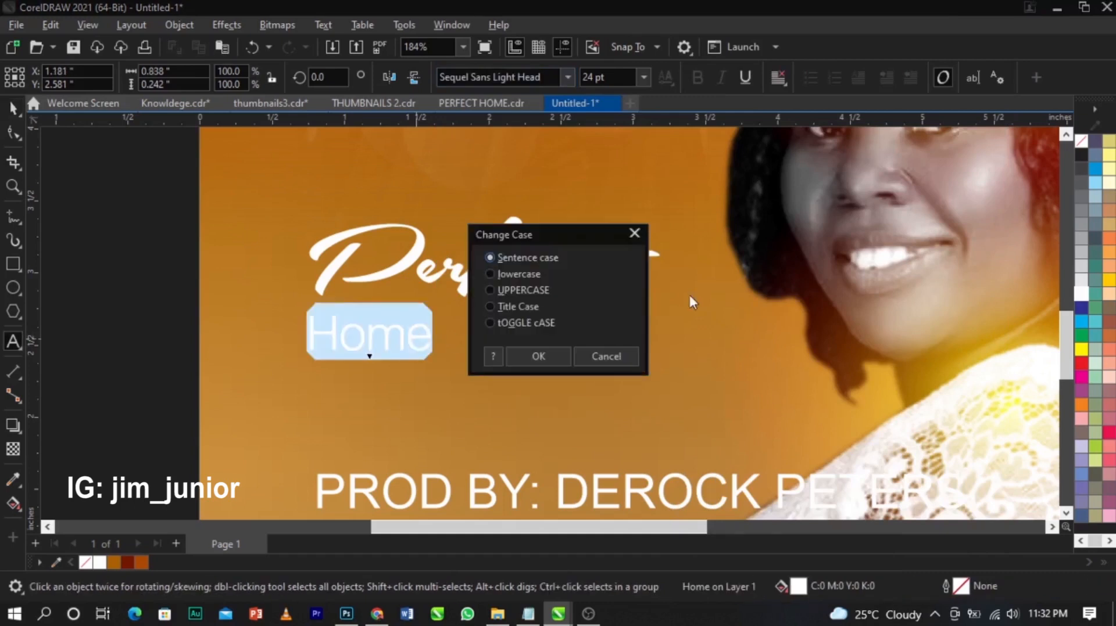
pyautogui.click(526, 291)
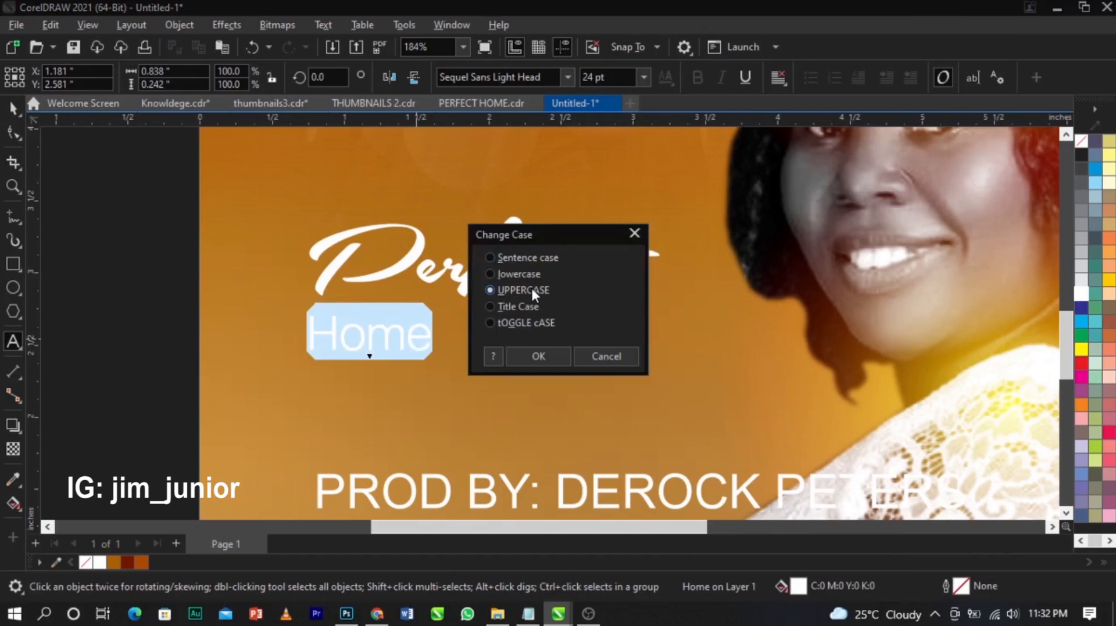
pyautogui.click(541, 349)
pyautogui.click(14, 109)
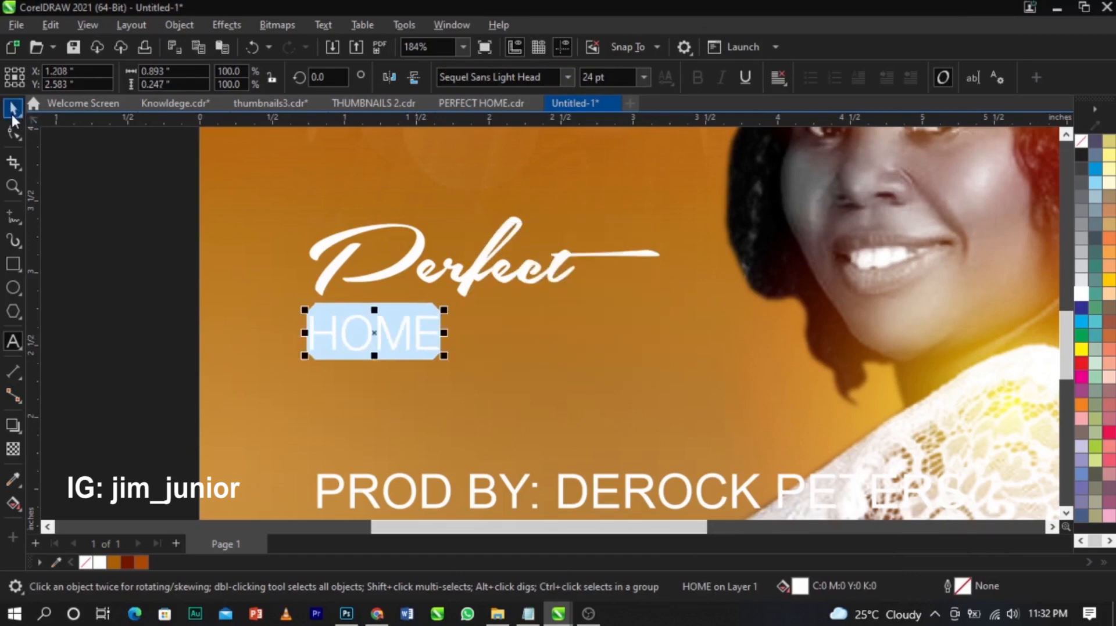
pyautogui.moveTo(437, 364); pyautogui.dragTo(617, 418)
pyautogui.moveTo(593, 363); pyautogui.dragTo(589, 343)
# Replace the letter O in "HOME" with a blank gap between H and M.
pyautogui.press('F8')
pyautogui.click(401, 356)
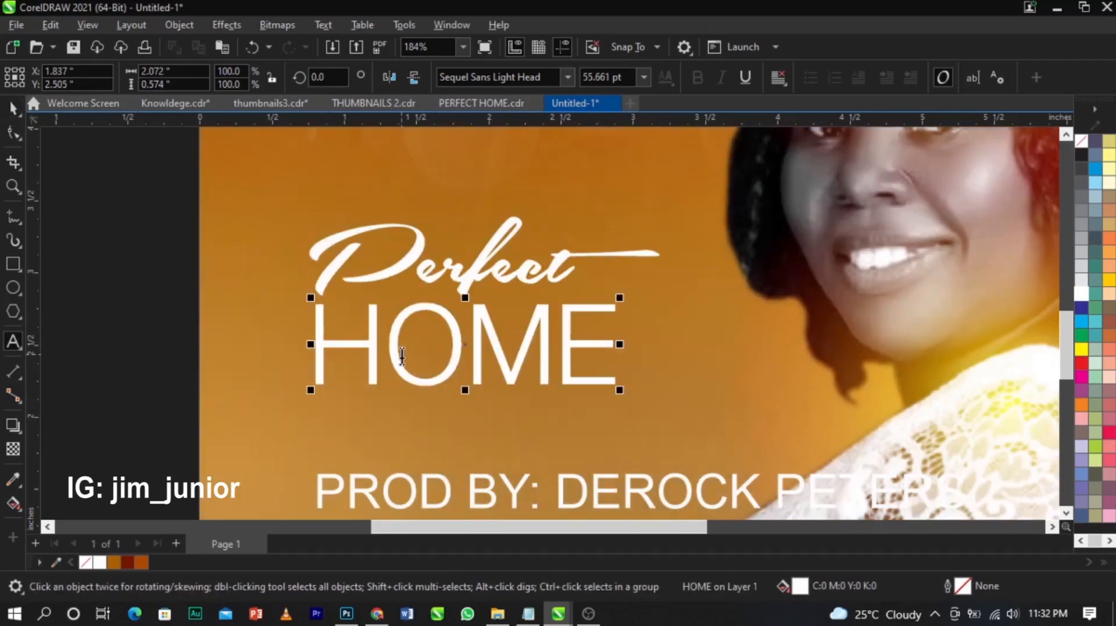
pyautogui.moveTo(401, 356); pyautogui.dragTo(428, 349)
pyautogui.press('Delete')
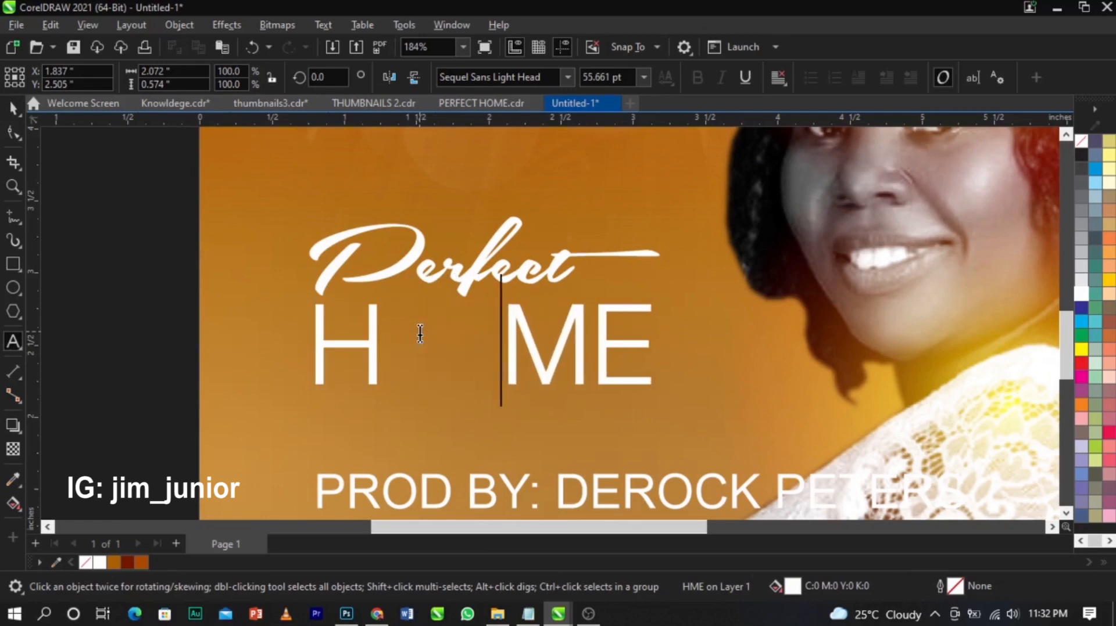
pyautogui.hotkey('ctrl', 'space')
# Draw a circle about 0.566 inches across in the gap between H and M and fill it white.
pyautogui.scroll(2, 417, 330)
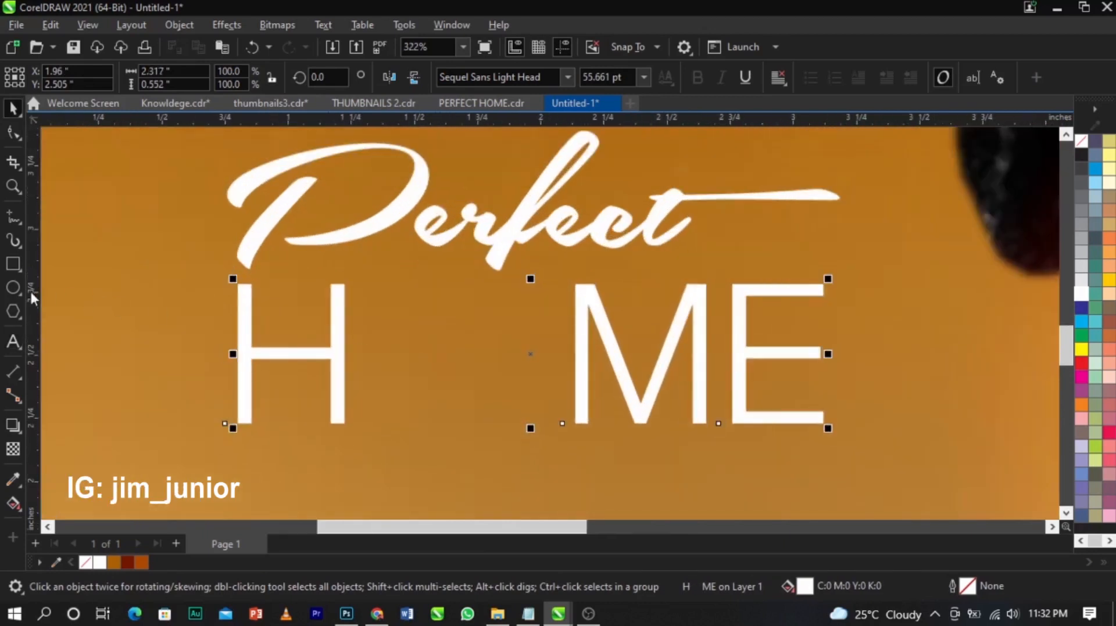
pyautogui.click(13, 288)
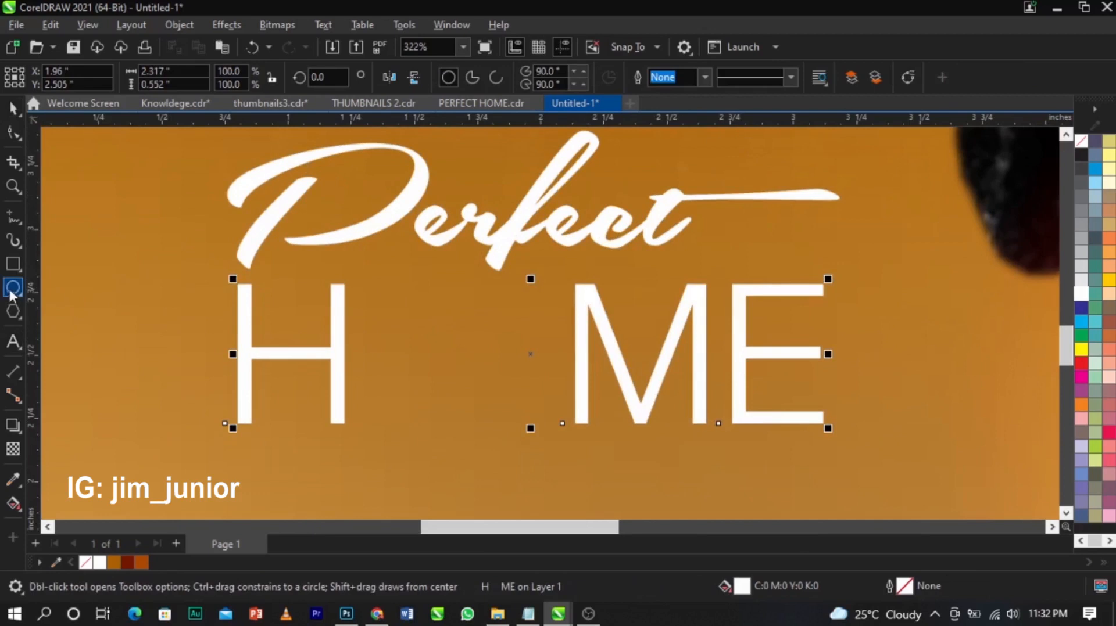
pyautogui.moveTo(384, 284); pyautogui.dragTo(527, 401)
pyautogui.press('space')
pyautogui.scroll(2, 498, 370)
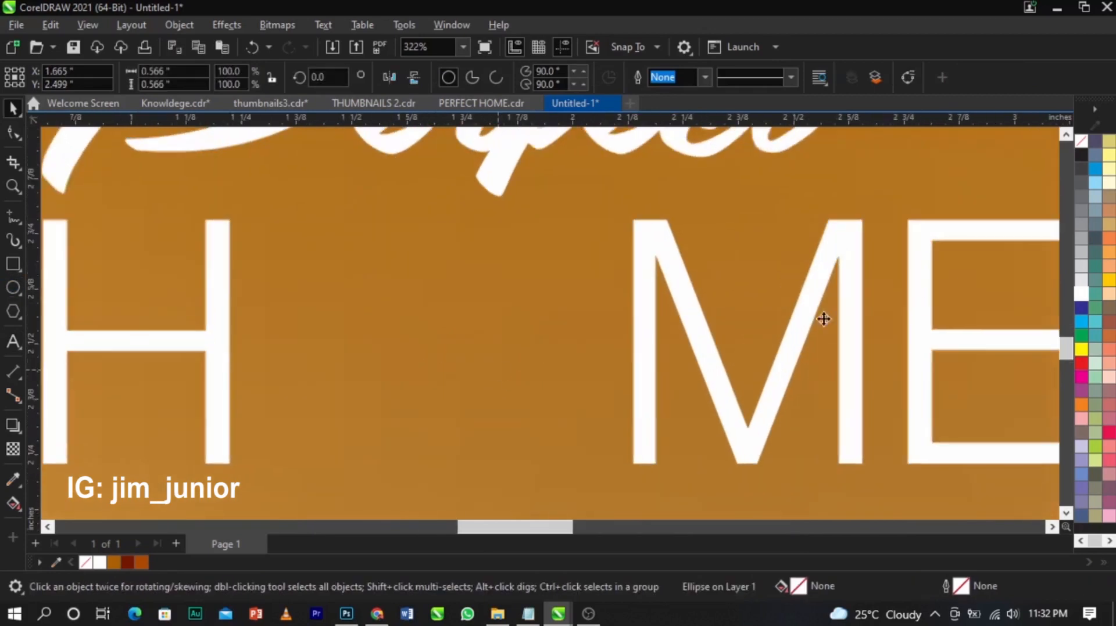
pyautogui.click(1082, 297)
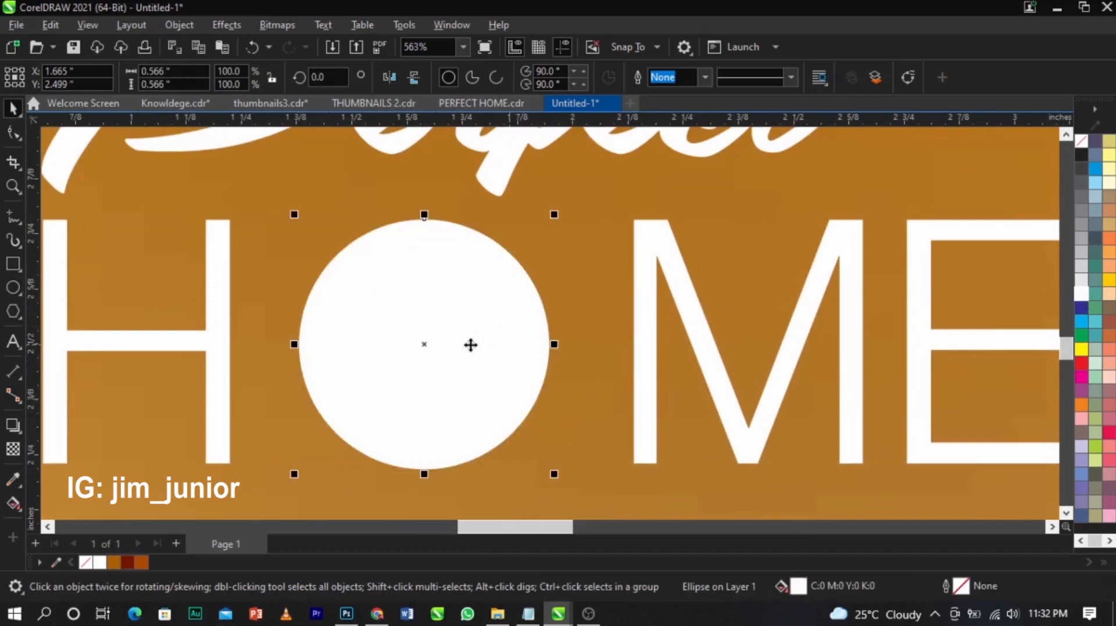
# Enlarge the circle to about 0.583 inches and align it vertically with the letters of "HOME".
pyautogui.scroll(1, 470, 344)
pyautogui.moveTo(475, 339); pyautogui.dragTo(475, 336)
pyautogui.moveTo(568, 193); pyautogui.dragTo(574, 187)
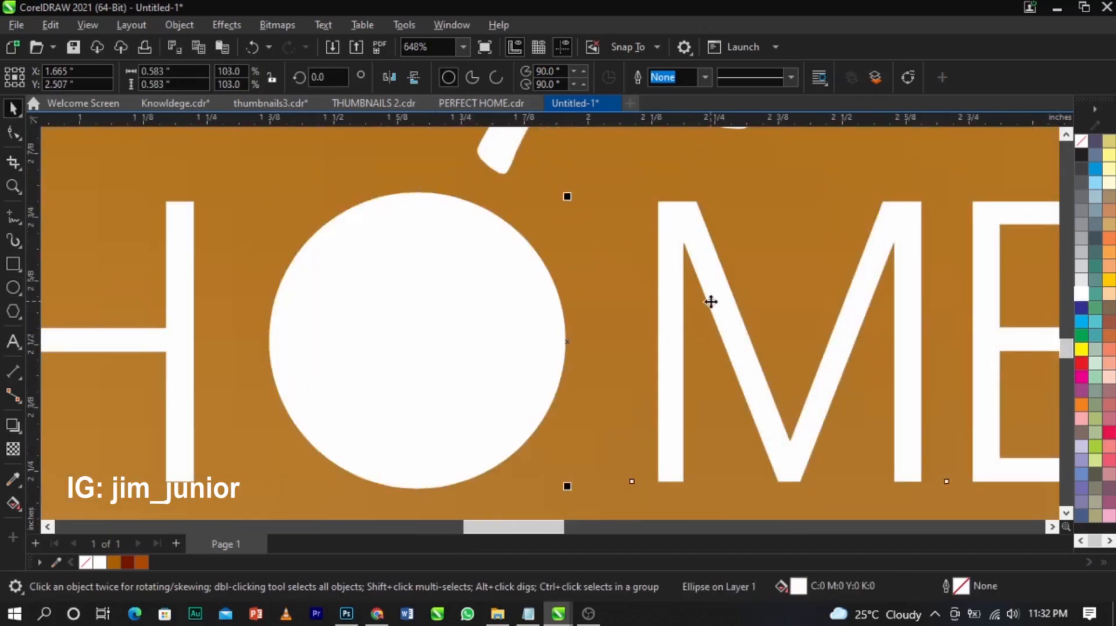
# Tighten the character spacing in the gap before M so that "ME" sits closer to the circle.
pyautogui.press('F8')
pyautogui.click(710, 301)
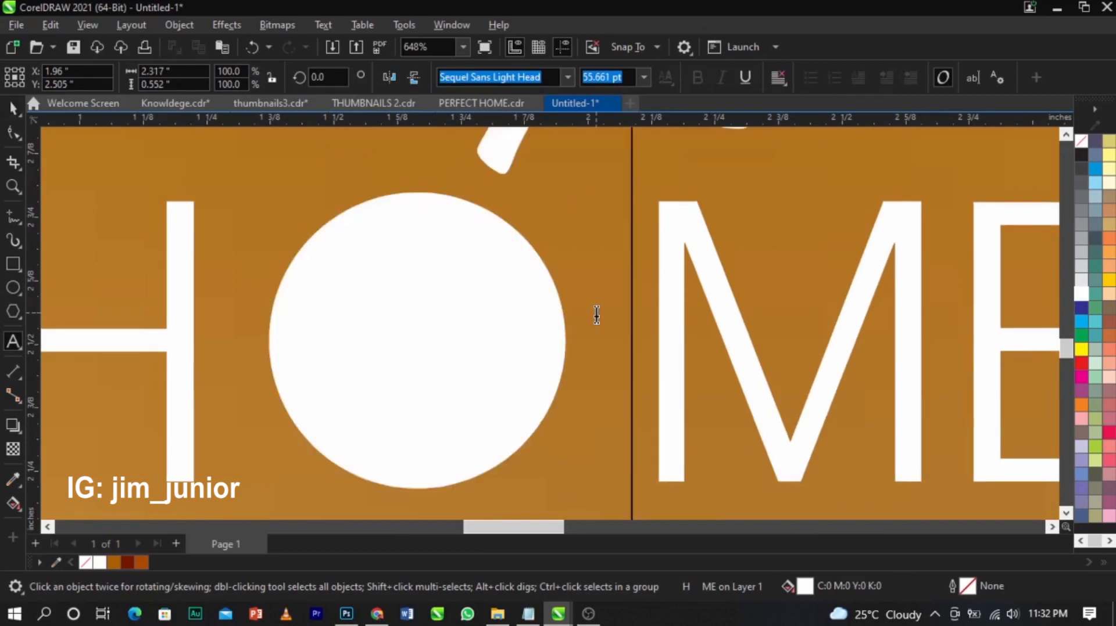
pyautogui.press('Left')
pyautogui.hotkey('ctrl', 'shift', ',')
pyautogui.hotkey('ctrl', 'shift', ',')
pyautogui.hotkey('ctrl', 'shift', ',')
pyautogui.hotkey('ctrl', 'shift', ',')
pyautogui.hotkey('ctrl', 'shift', ',')
pyautogui.hotkey('ctrl', 'shift', ',')
pyautogui.hotkey('ctrl', 'shift', ',')
pyautogui.hotkey('ctrl', 'shift', ',')
pyautogui.hotkey('ctrl', 'shift', ',')
pyautogui.hotkey('ctrl', 'shift', ',')
pyautogui.hotkey('ctrl', 'shift', ',')
pyautogui.hotkey('ctrl', 'shift', ',')
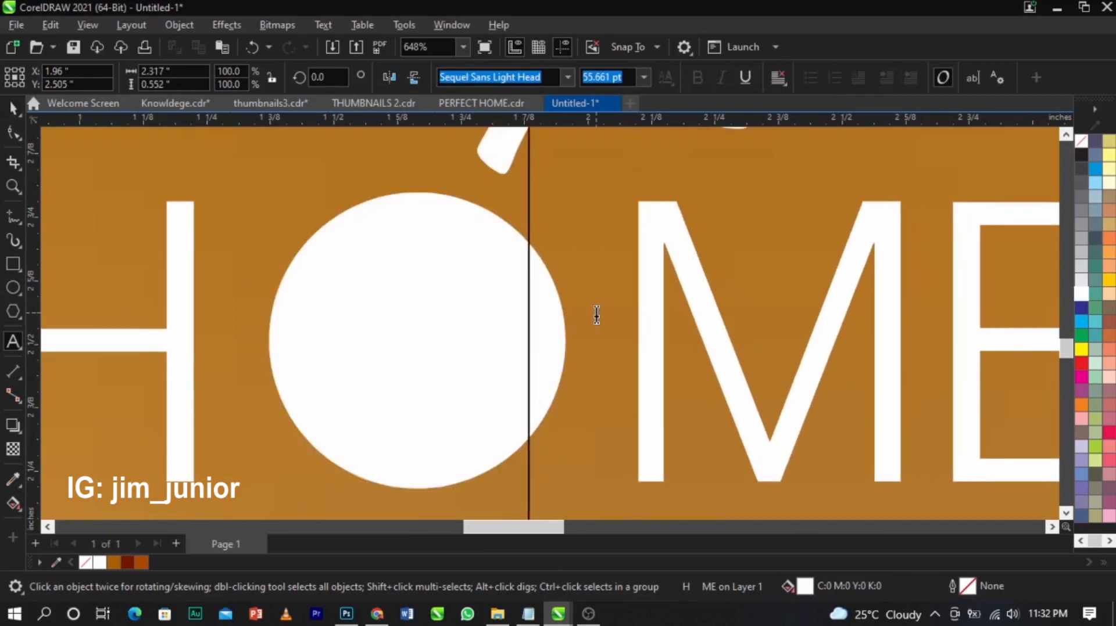
pyautogui.hotkey('ctrl', 'shift', ',')
pyautogui.hotkey('ctrl', 'shift', ',')
pyautogui.hotkey('ctrl', 'shift', ',')
pyautogui.hotkey('ctrl', 'shift', ',')
pyautogui.hotkey('ctrl', 'shift', ',')
pyautogui.hotkey('ctrl', 'shift', ',')
pyautogui.hotkey('ctrl', 'shift', ',')
pyautogui.hotkey('ctrl', 'shift', ',')
pyautogui.hotkey('ctrl', 'shift', ',')
pyautogui.hotkey('ctrl', 'shift', ',')
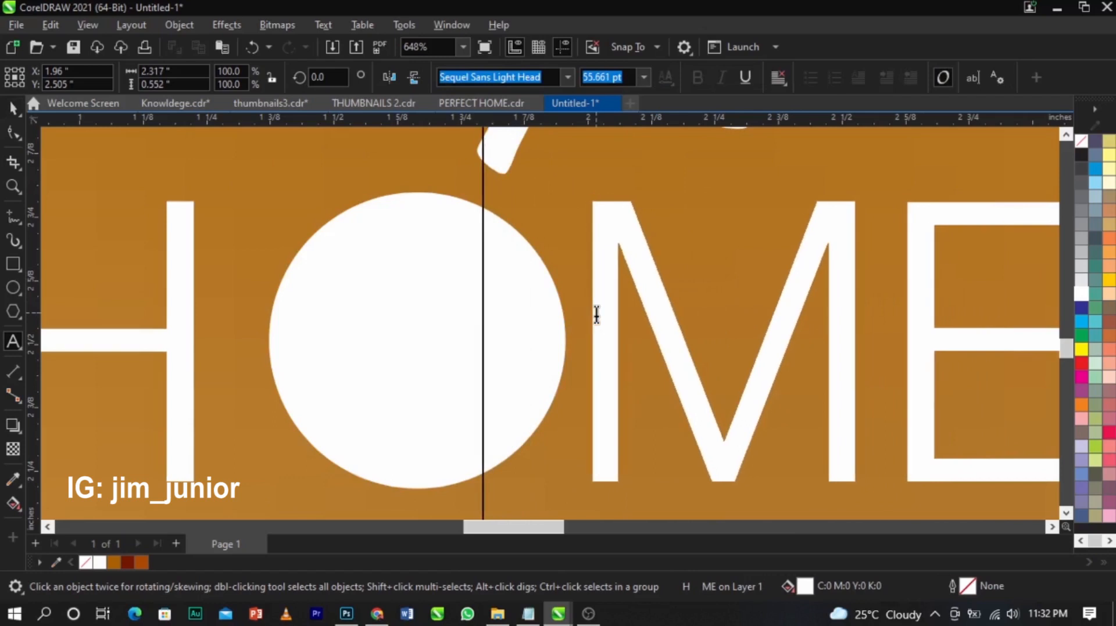
# Move the circle to about X 1.608, Y 2.503 inches so it sits evenly between H and M.
pyautogui.hotkey('ctrl', 'space')
pyautogui.click(268, 305)
pyautogui.click(423, 342)
pyautogui.moveTo(437, 344); pyautogui.dragTo(409, 343)
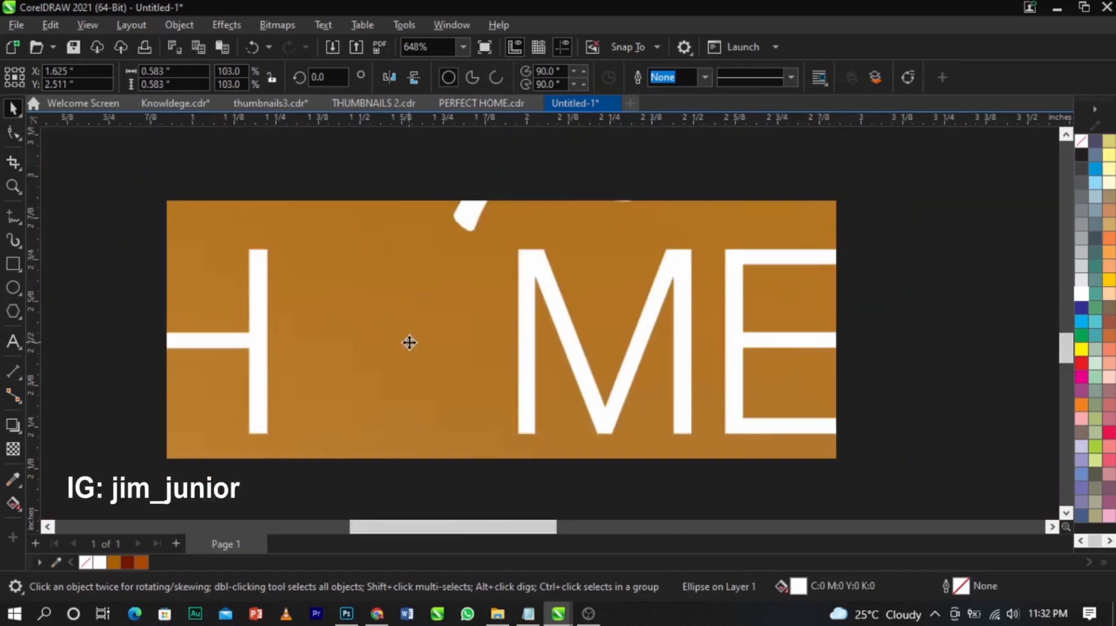
pyautogui.scroll(-2, 399, 337)
pyautogui.scroll(3, 409, 343)
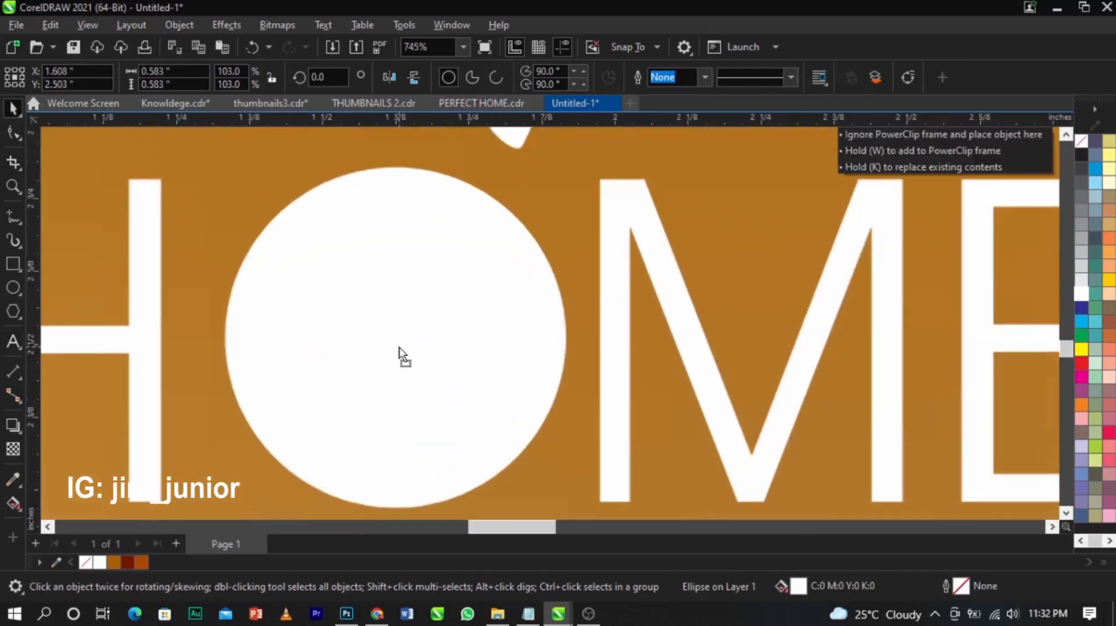
# Undo the accidental move of the circle to the page centre and clear the selection.
pyautogui.scroll(-5, 435, 329)
pyautogui.hotkey('ctrl', 'z')
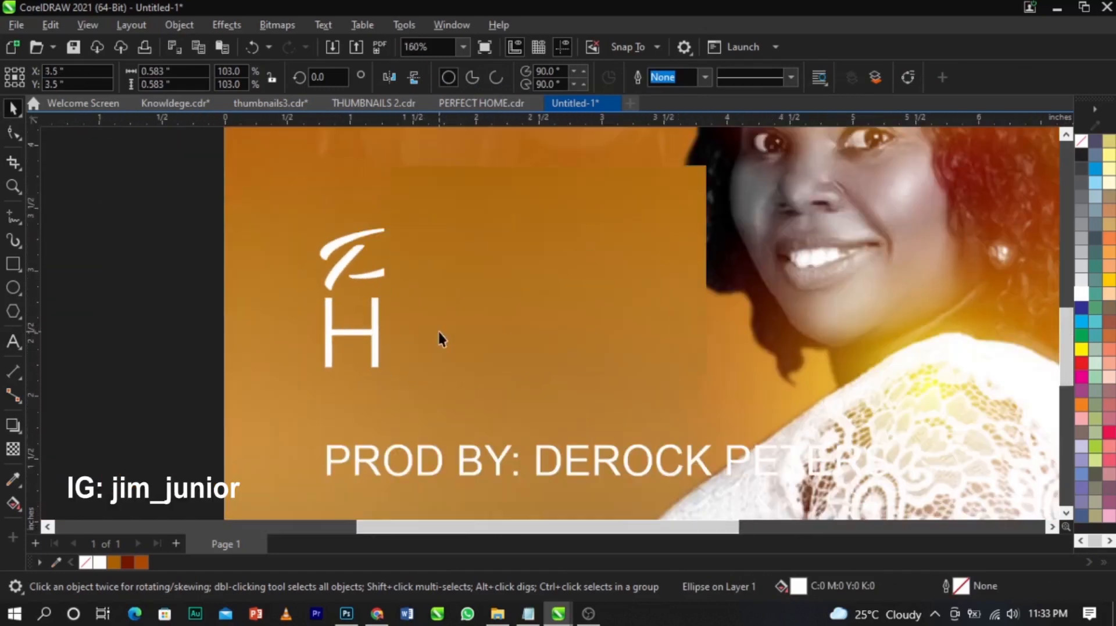
pyautogui.hotkey('ctrl', 'z')
pyautogui.click(280, 416)
pyautogui.click(149, 369)
pyautogui.scroll(2, 424, 314)
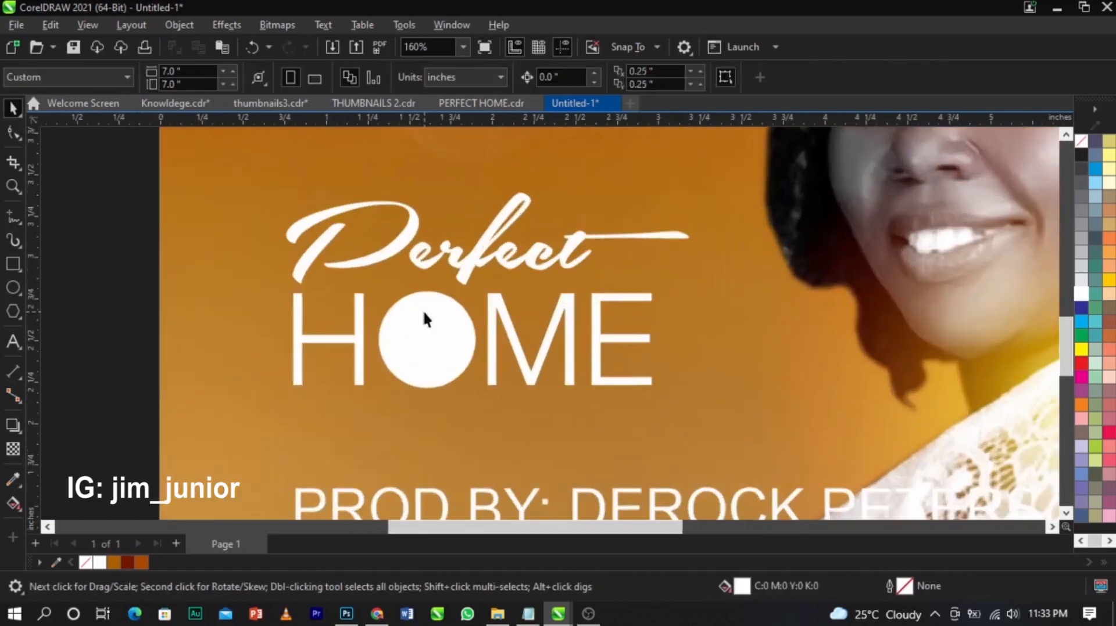
# Draw a rectangle about 0.198 × 0.324 inches in the circle's lower part and centre it horizontally on the circle.
pyautogui.click(424, 317)
pyautogui.scroll(3, 423, 317)
pyautogui.scroll(1, 424, 312)
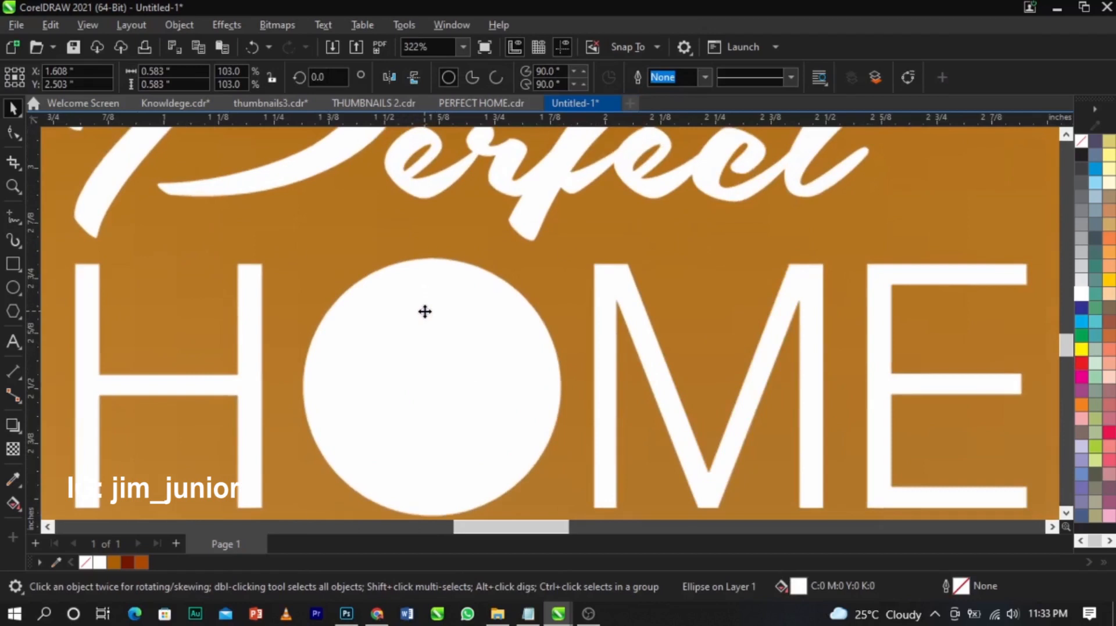
pyautogui.scroll(-2, 424, 313)
pyautogui.scroll(1, 428, 366)
pyautogui.scroll(1, 432, 428)
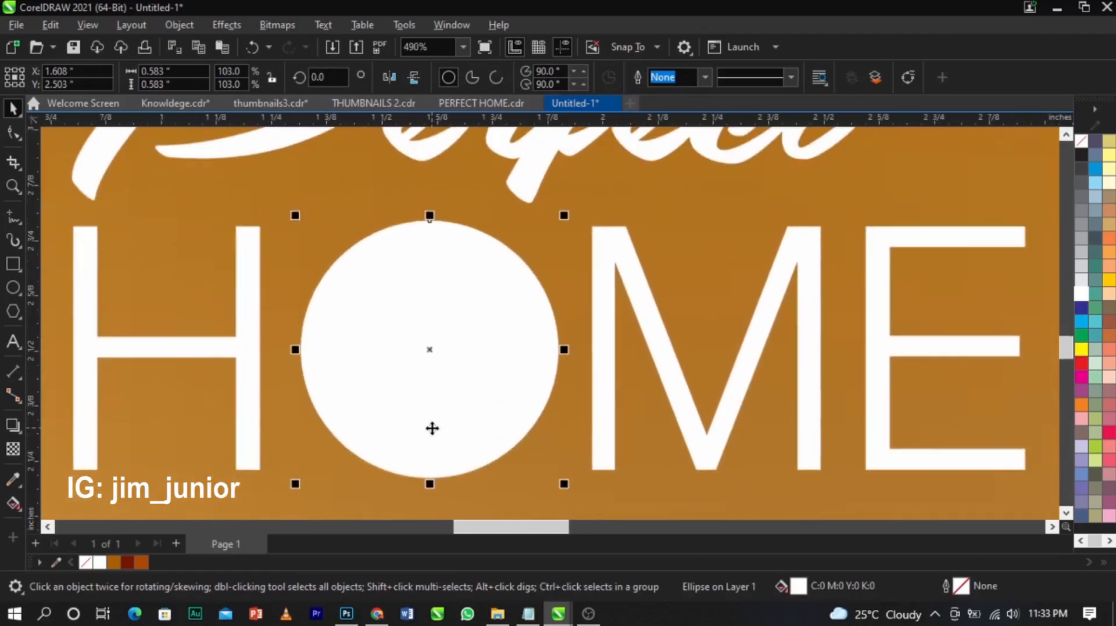
pyautogui.click(12, 265)
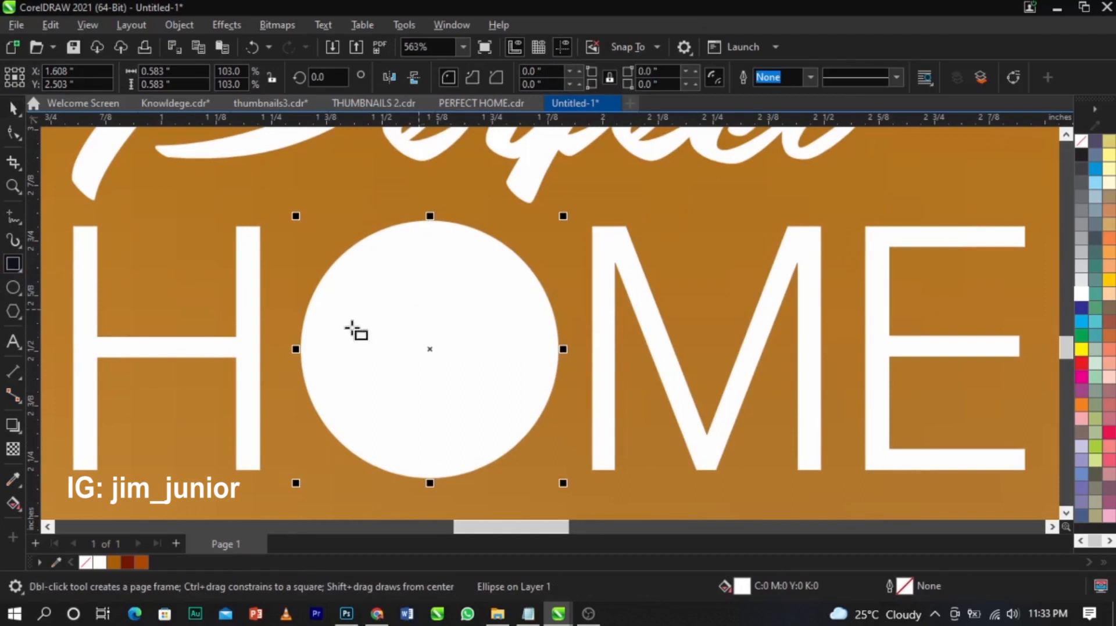
pyautogui.moveTo(387, 309)
pyautogui.mouseDown()
pyautogui.moveTo(473, 486)
pyautogui.moveTo(482, 472)
pyautogui.moveTo(474, 452)
pyautogui.mouseUp()
pyautogui.press('space')
pyautogui.keyDown('shift'); pyautogui.click(544, 386); pyautogui.keyUp('shift')
pyautogui.press('c')
pyautogui.click(448, 364)
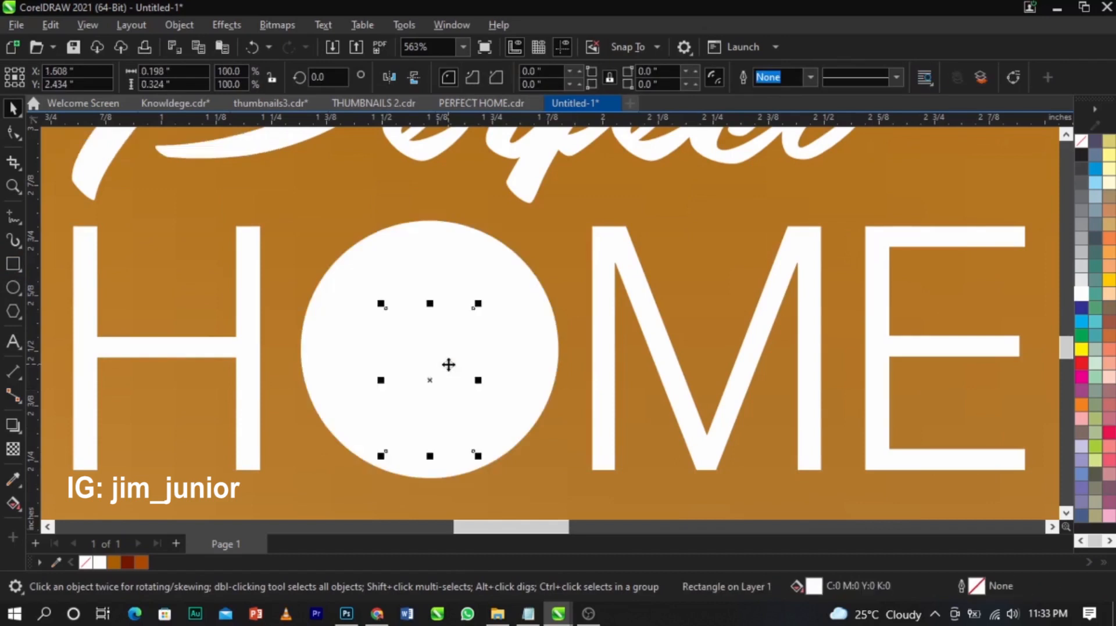
# Give the rectangle inside the circle an 80% black hairline outline and round its corners to 0.05 inches.
pyautogui.rightClick(1082, 186)
pyautogui.click(1064, 193)
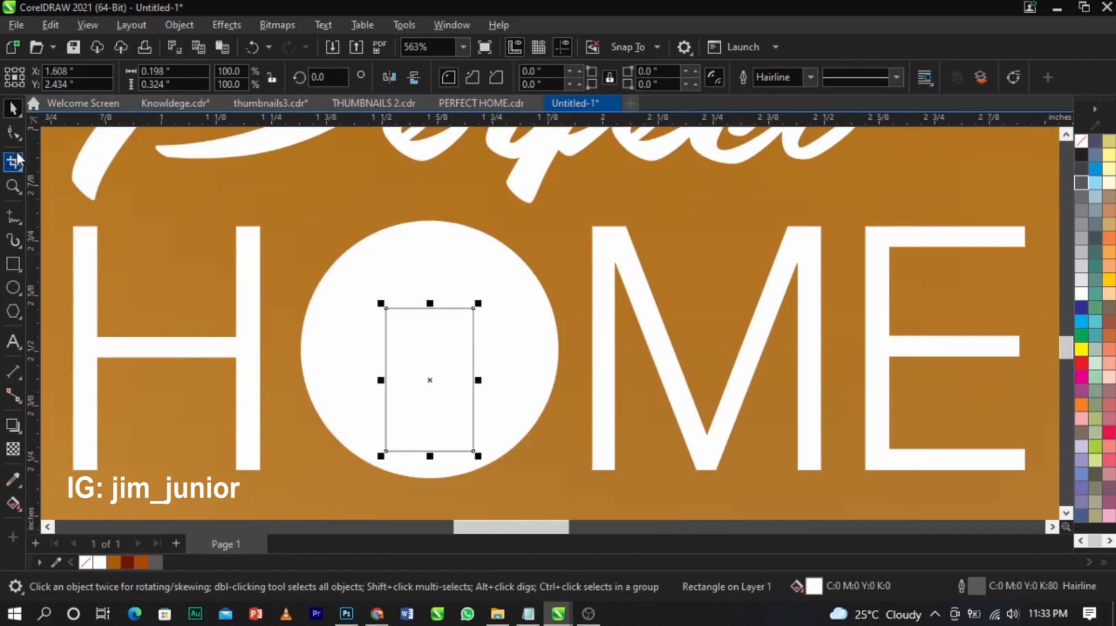
pyautogui.click(13, 131)
pyautogui.moveTo(473, 310); pyautogui.dragTo(475, 332)
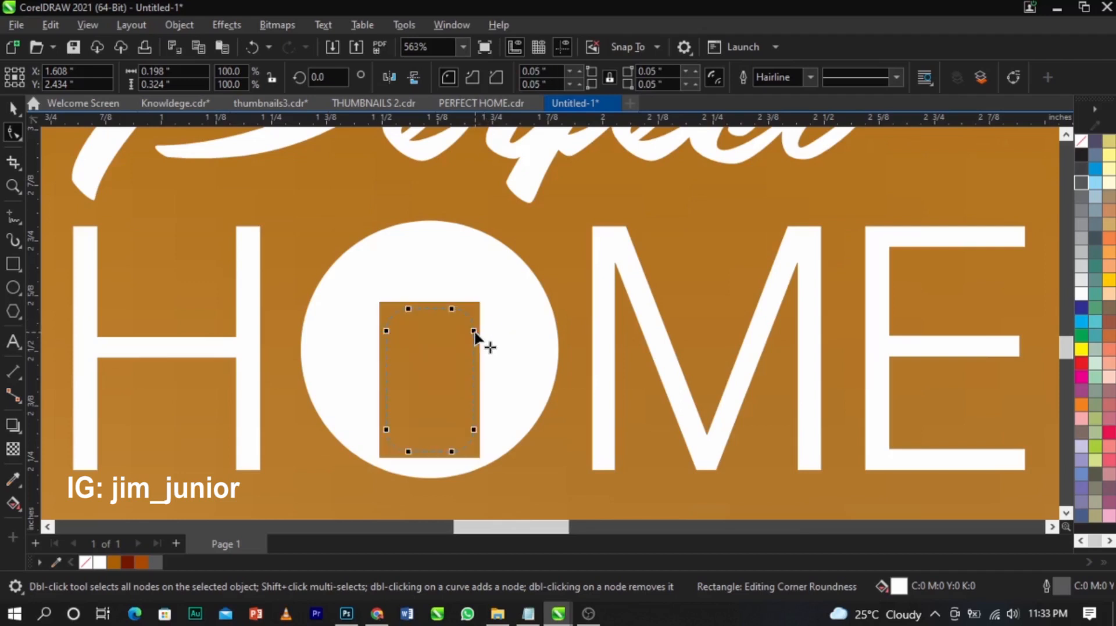
pyautogui.press('space')
# Make a duplicate of the rounded rectangle scaled to about 89.2%, roughly 0.177 × 0.289 inches, sharing its lower corner.
pyautogui.scroll(1, 466, 390)
pyautogui.scroll(1, 467, 390)
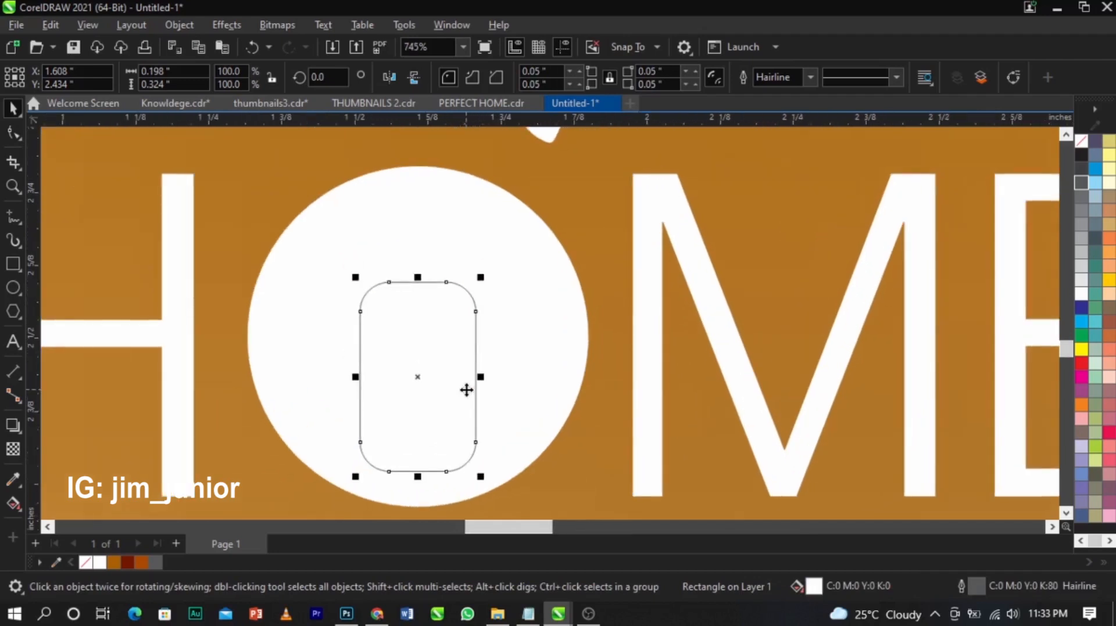
pyautogui.moveTo(481, 278); pyautogui.dragTo(490, 298)
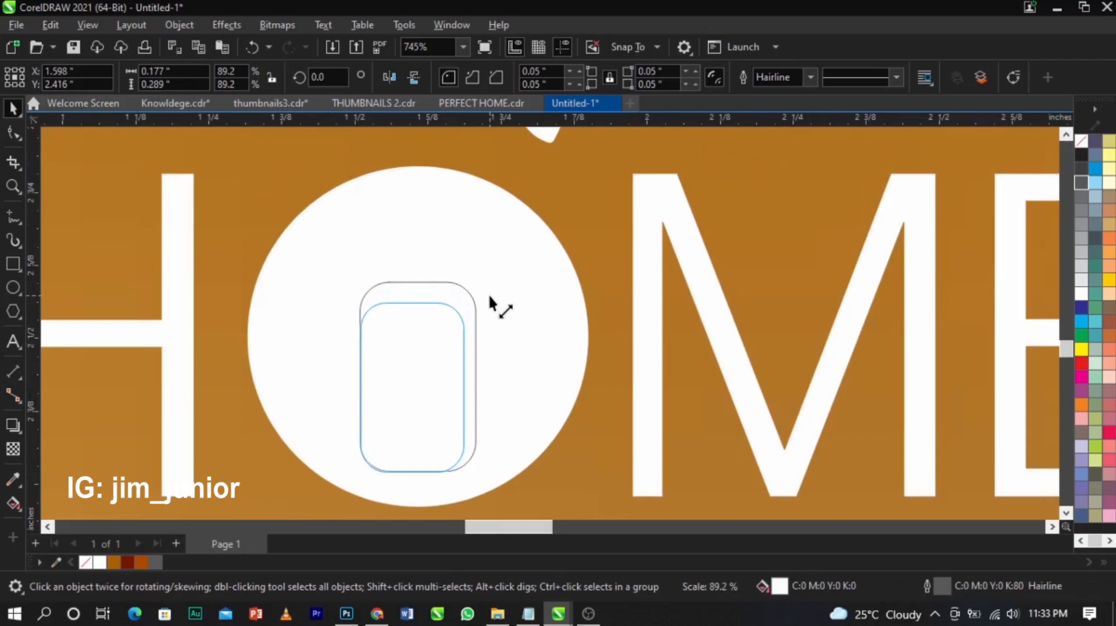
pyautogui.moveTo(489, 297); pyautogui.dragTo(475, 302)
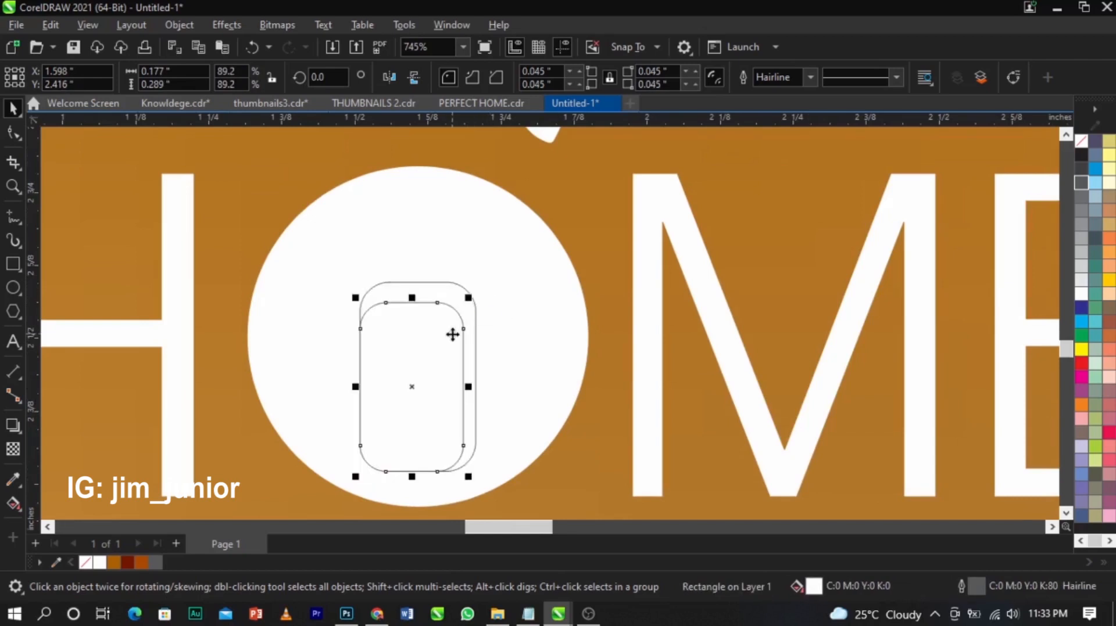
# Convert the smaller rounded rectangle to curves and shift its upper nodes upward and slightly sideways.
pyautogui.rightClick(431, 329)
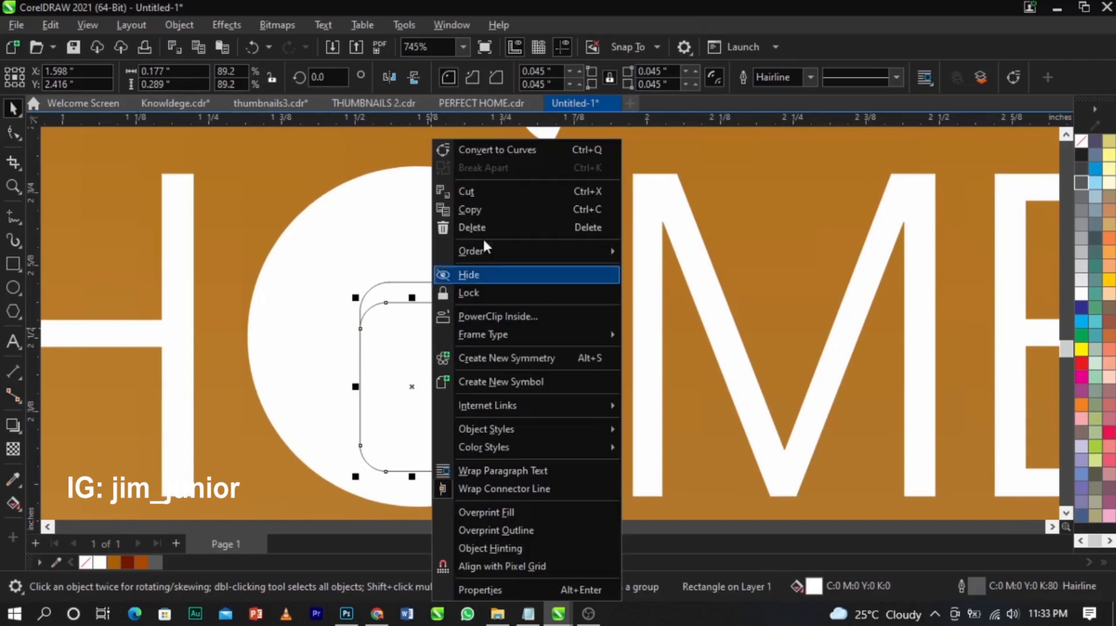
pyautogui.click(493, 149)
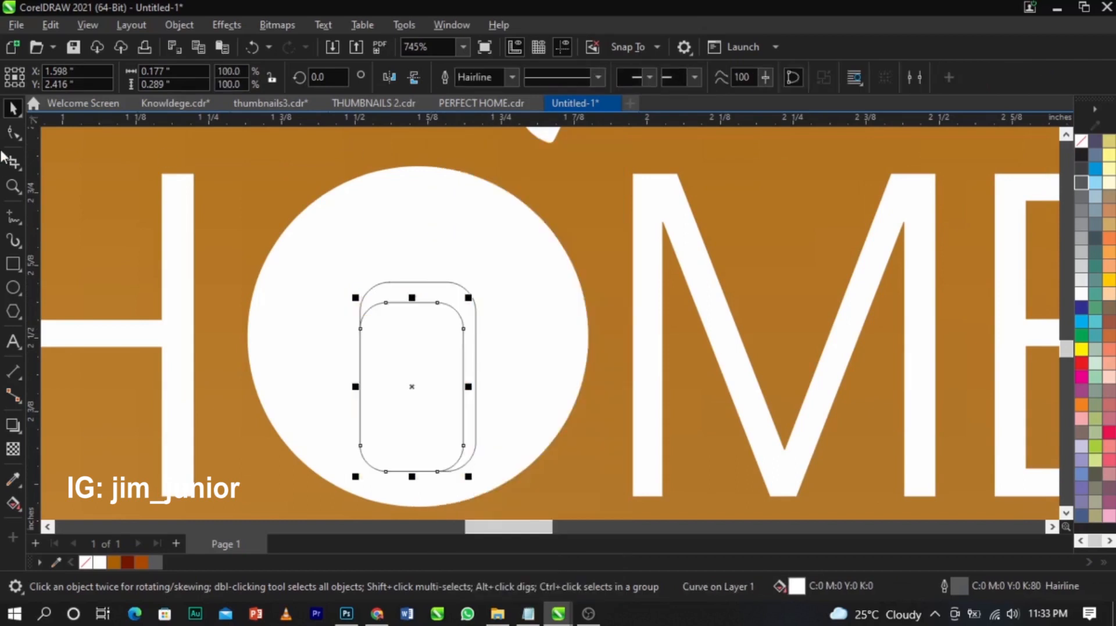
pyautogui.click(11, 134)
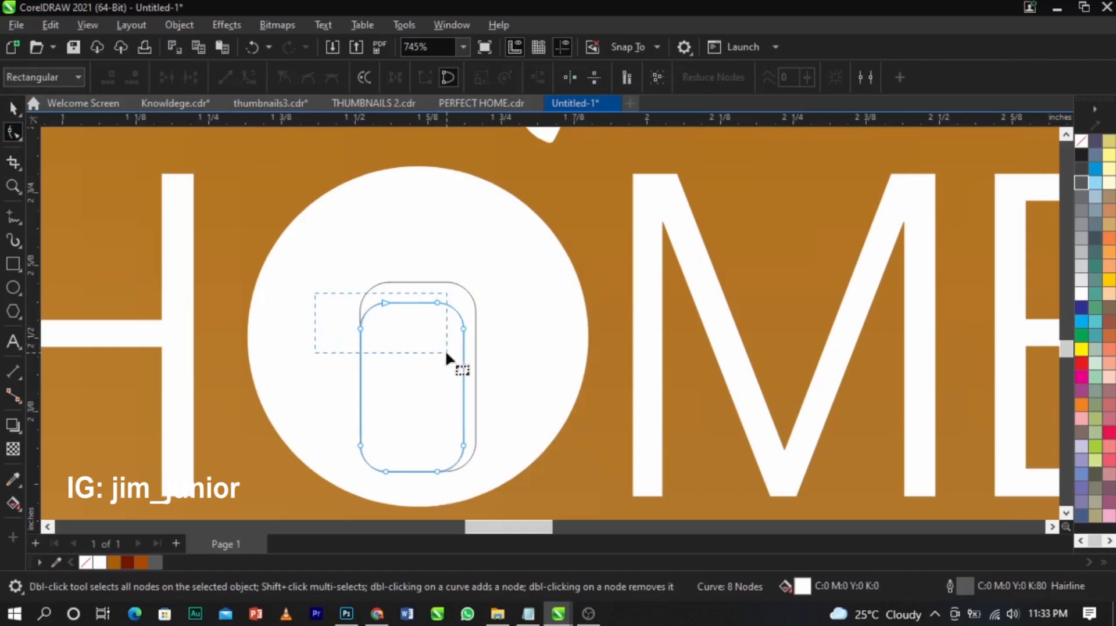
pyautogui.moveTo(470, 365); pyautogui.dragTo(469, 365)
pyautogui.moveTo(463, 327); pyautogui.dragTo(465, 308)
pyautogui.press('space')
# Enlarge the curved copy to about 0.211 × 0.379 inches and offset it left of and slightly below the original's top edge.
pyautogui.moveTo(356, 474); pyautogui.dragTo(347, 499)
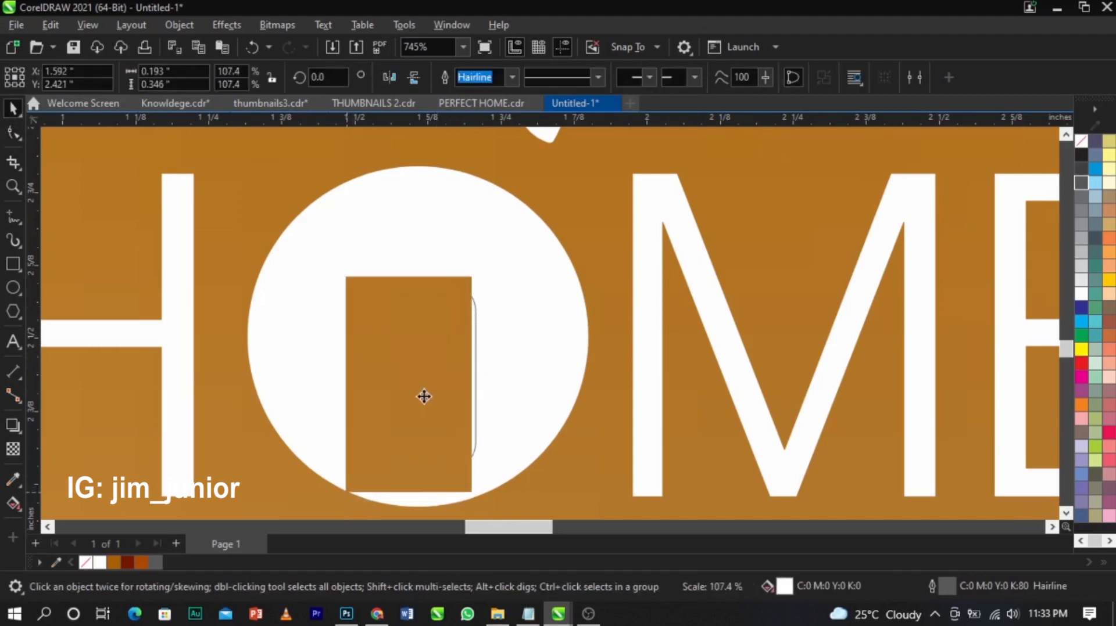
pyautogui.scroll(1, 428, 344)
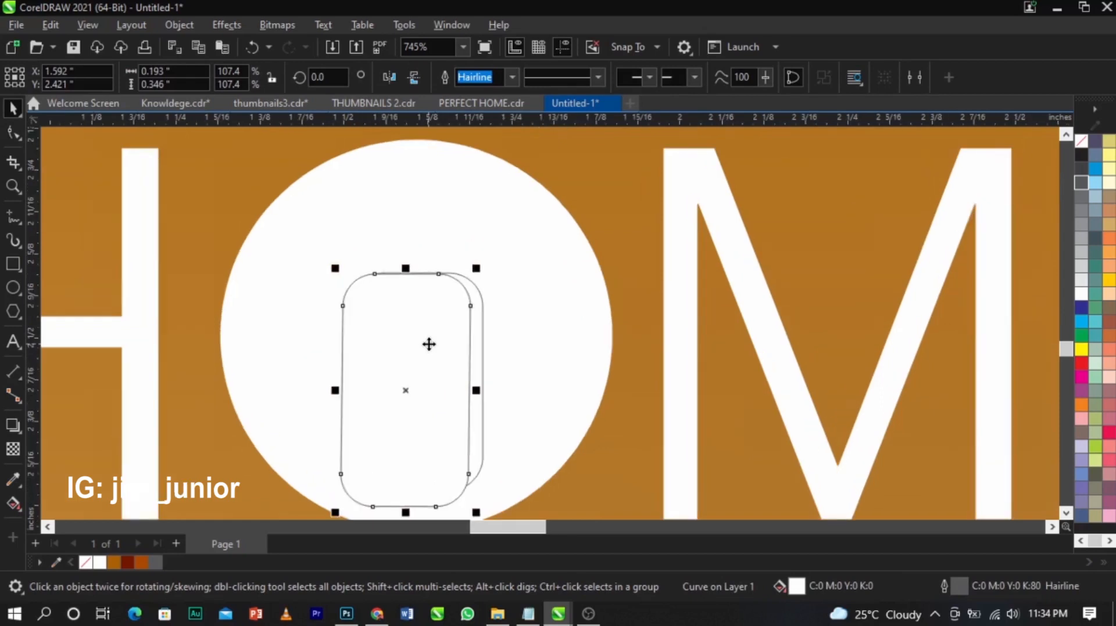
pyautogui.moveTo(429, 344); pyautogui.dragTo(419, 347)
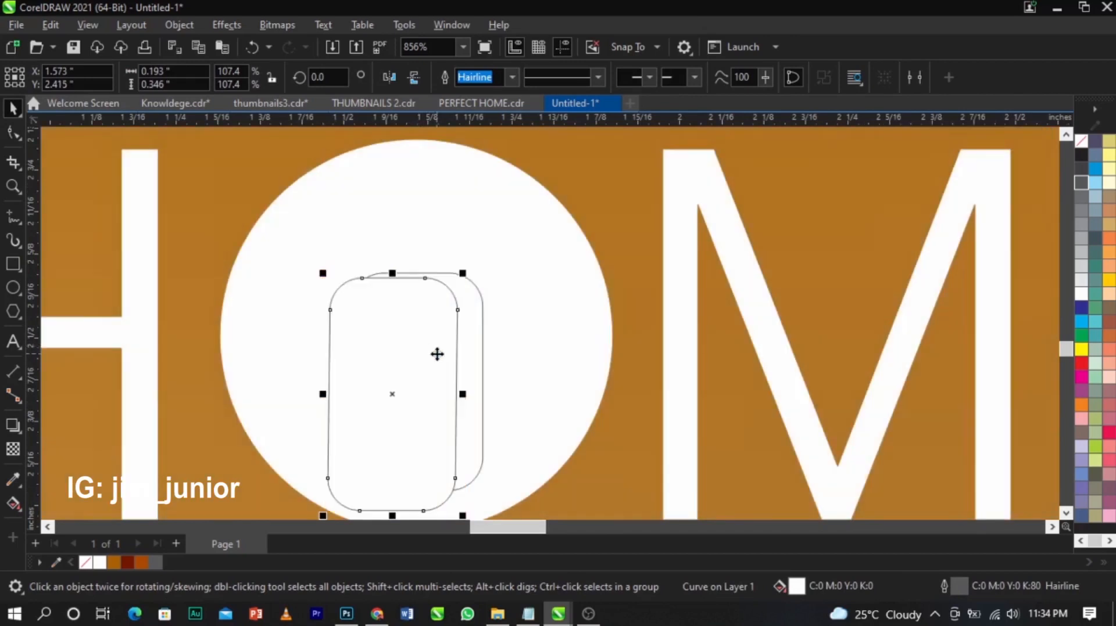
pyautogui.scroll(-3, 435, 353)
pyautogui.moveTo(459, 462); pyautogui.dragTo(471, 473)
pyautogui.scroll(3, 439, 319)
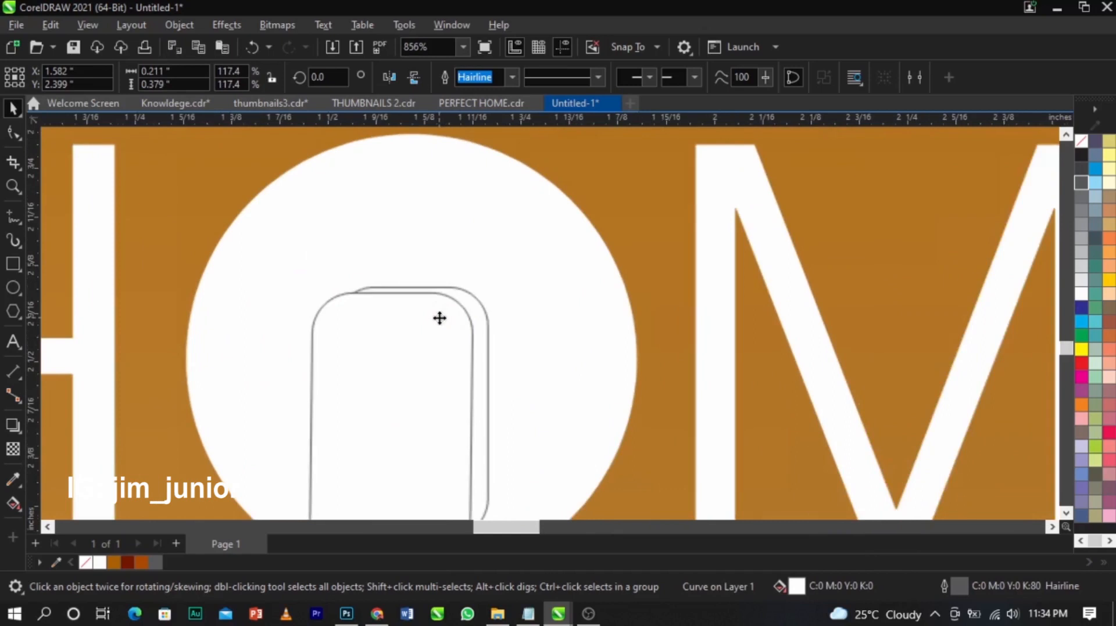
pyautogui.moveTo(439, 319); pyautogui.dragTo(442, 319)
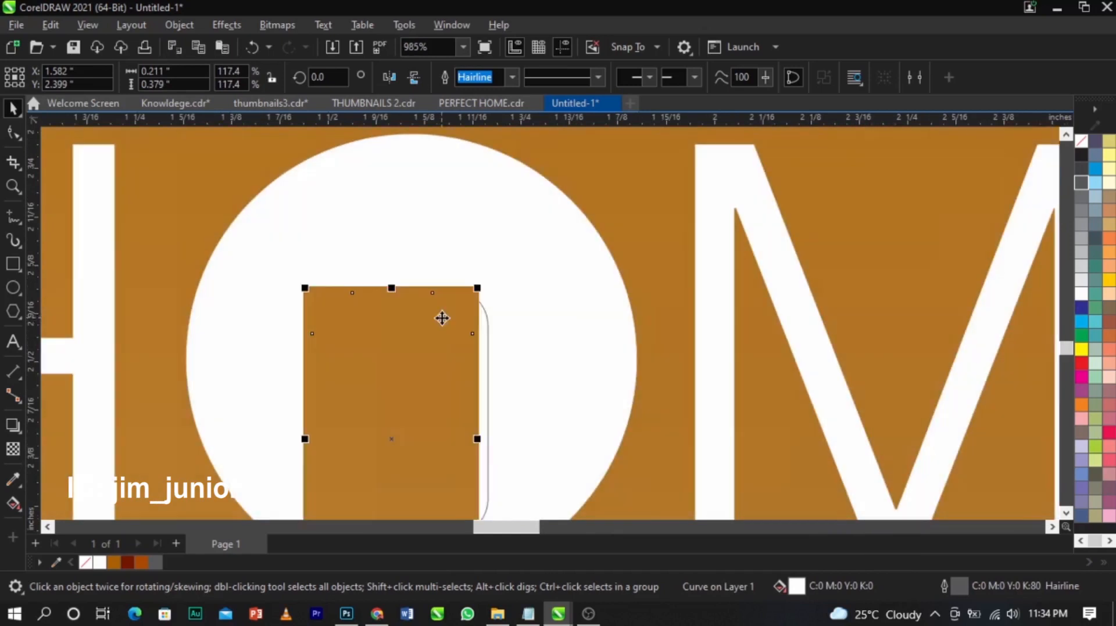
# Trim the original rounded rectangle with the offset copy and delete the copy, leaving a thin bent strip.
pyautogui.keyDown('shift'); pyautogui.click(484, 334); pyautogui.keyUp('shift')
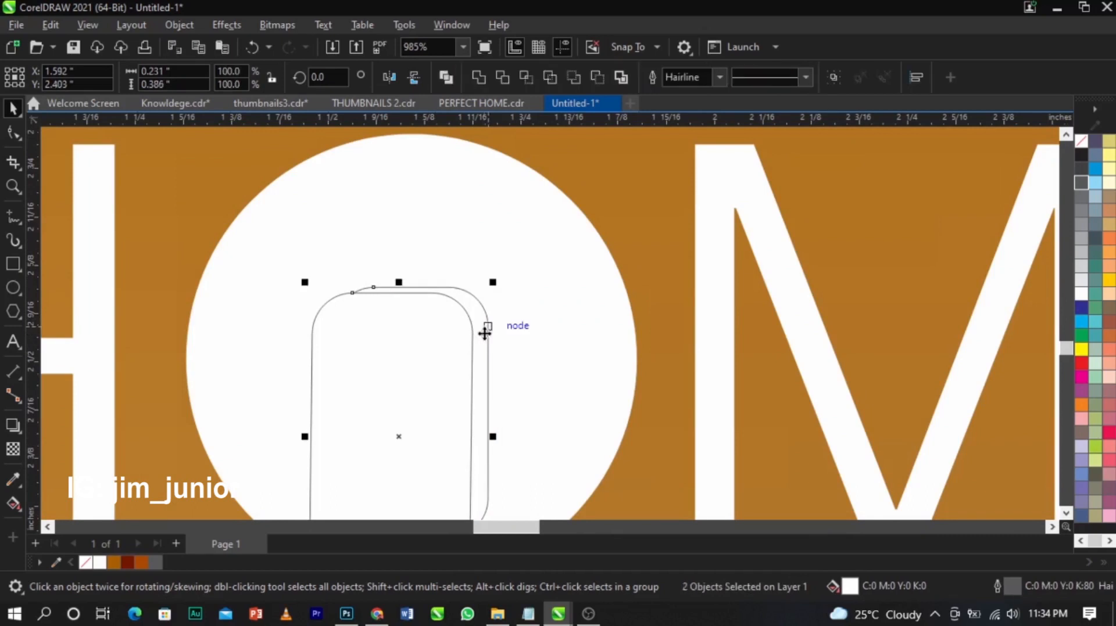
pyautogui.click(499, 82)
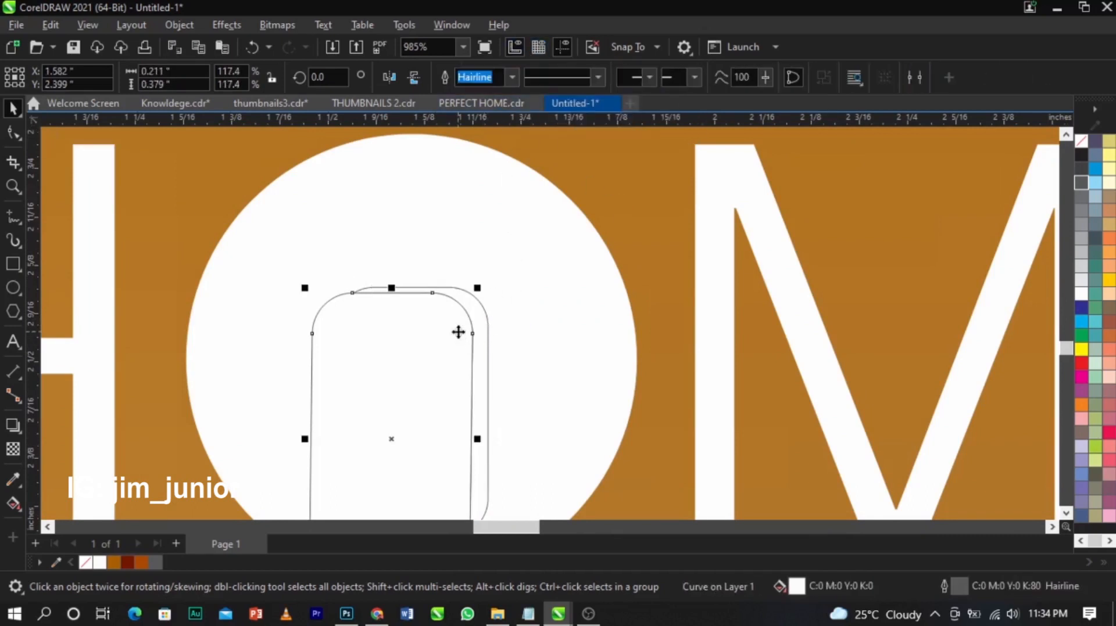
pyautogui.press('Delete')
# Draw a rectangle about 0.18 × 0.06 inches covering the pointed lower tip of the bent strip.
pyautogui.scroll(-2, 458, 331)
pyautogui.press('z')
pyautogui.moveTo(295, 273); pyautogui.dragTo(611, 505)
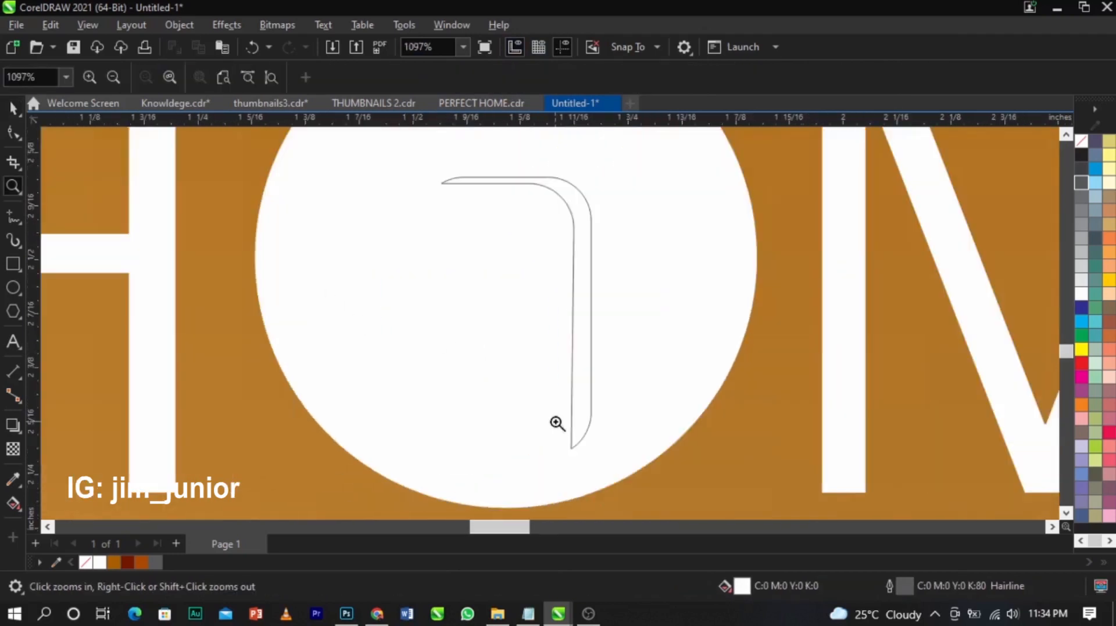
pyautogui.press('space')
pyautogui.click(588, 400)
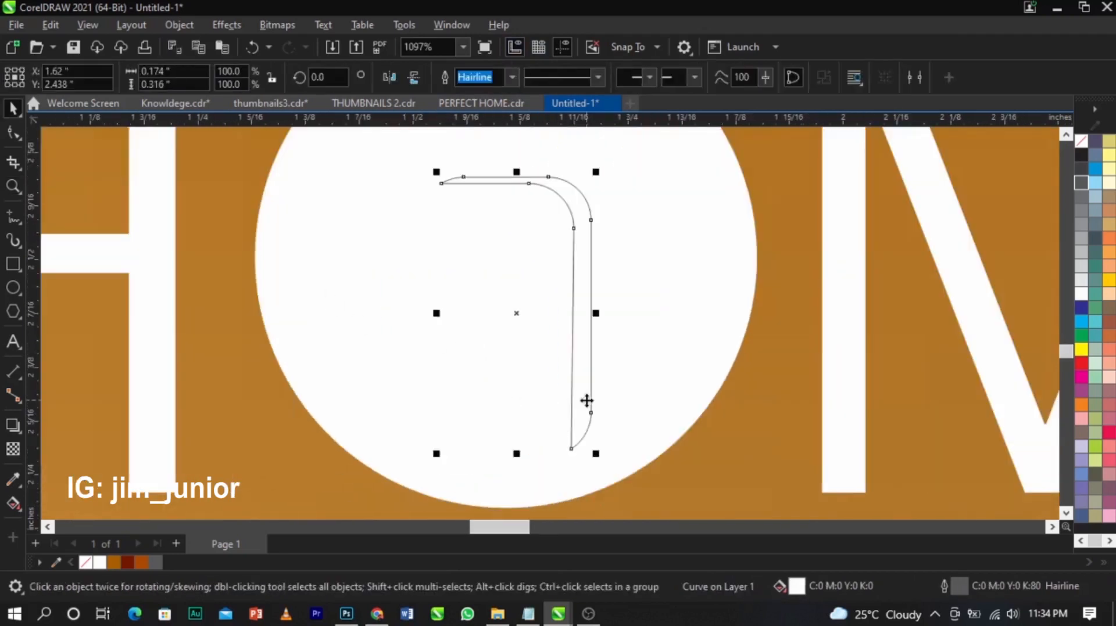
pyautogui.click(13, 263)
pyautogui.moveTo(515, 416); pyautogui.dragTo(668, 465)
pyautogui.press('space')
pyautogui.moveTo(605, 432); pyautogui.dragTo(601, 424)
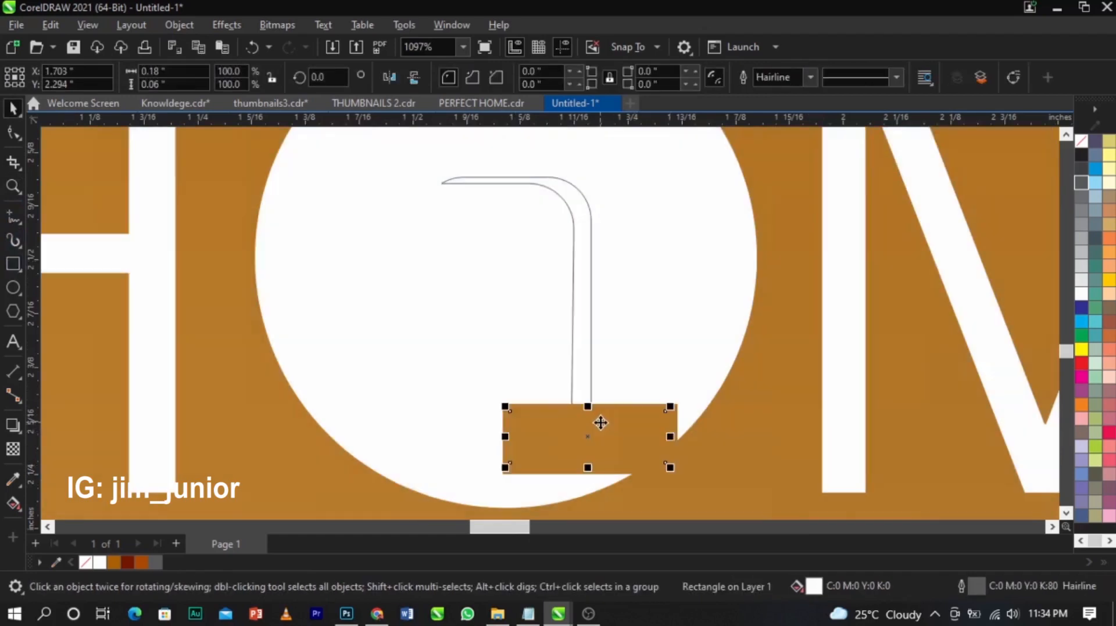
# Trim the strip's lower tip with the small rectangle to get a flat end, and delete the rectangle.
pyautogui.keyDown('shift'); pyautogui.click(580, 350); pyautogui.keyUp('shift')
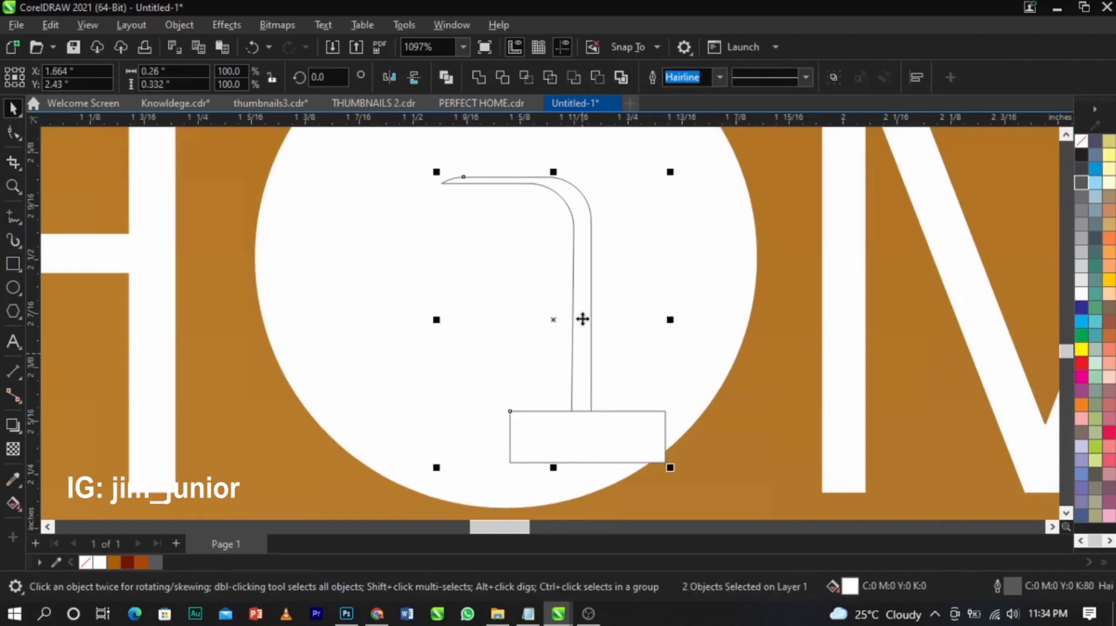
pyautogui.click(503, 77)
pyautogui.click(647, 434)
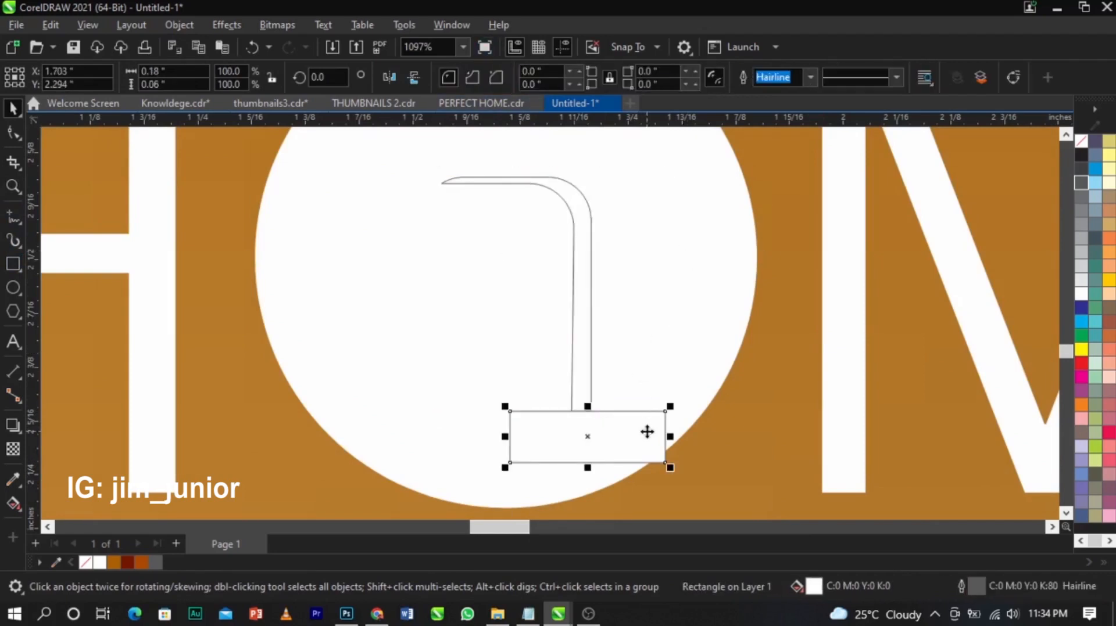
pyautogui.press('Delete')
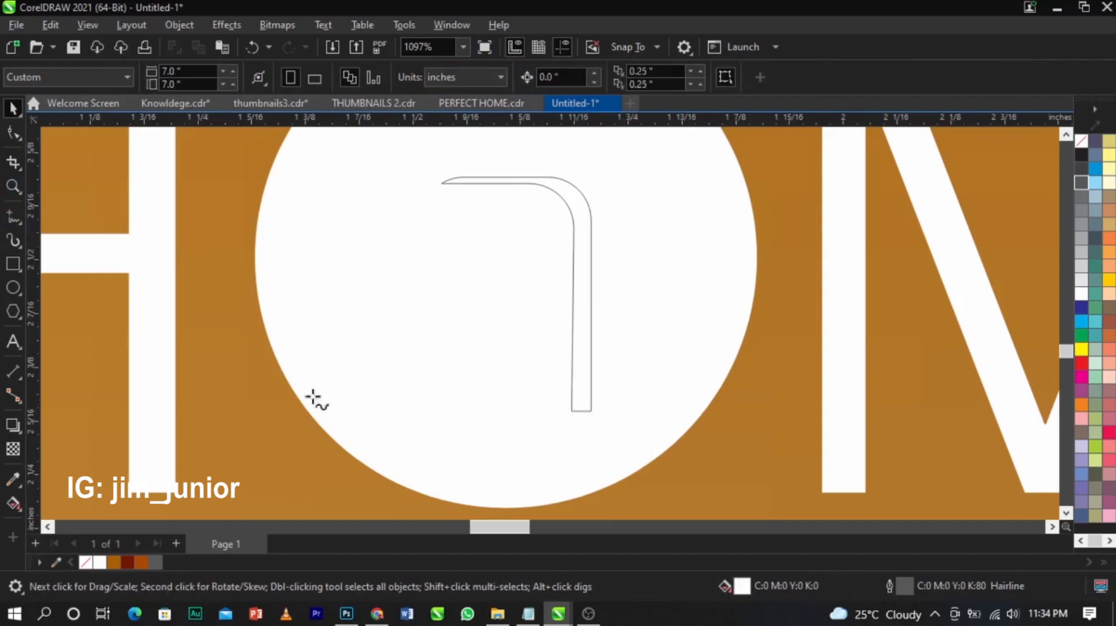
# Draw a slanted segment about 0.092 × 0.073 inches from the strip's flat end down to the circle's lower-right edge.
pyautogui.click(591, 411)
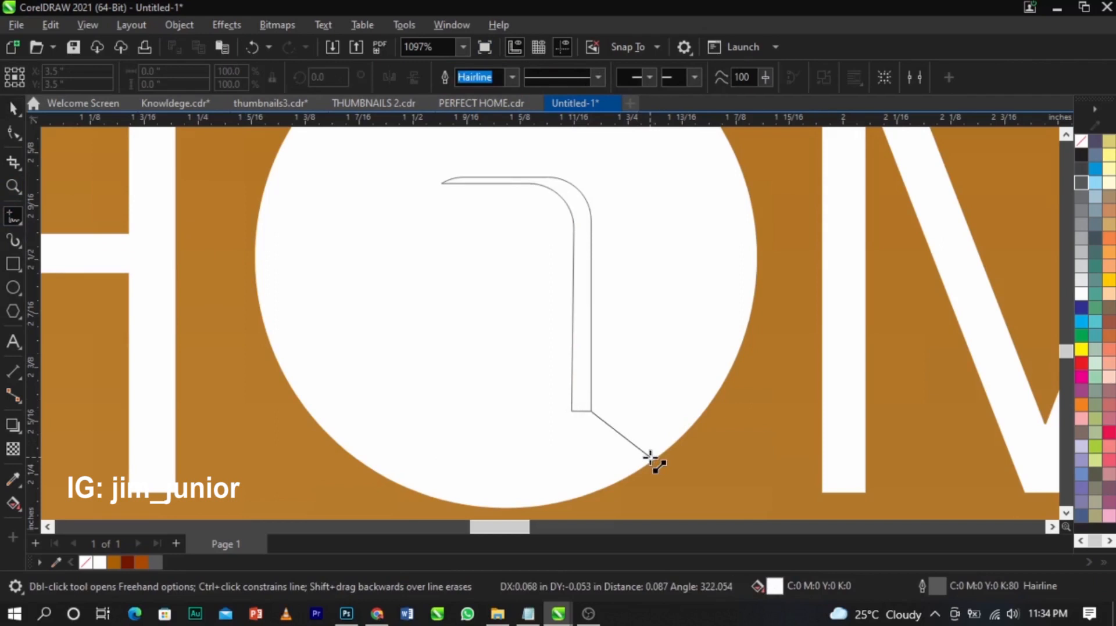
pyautogui.click(650, 461)
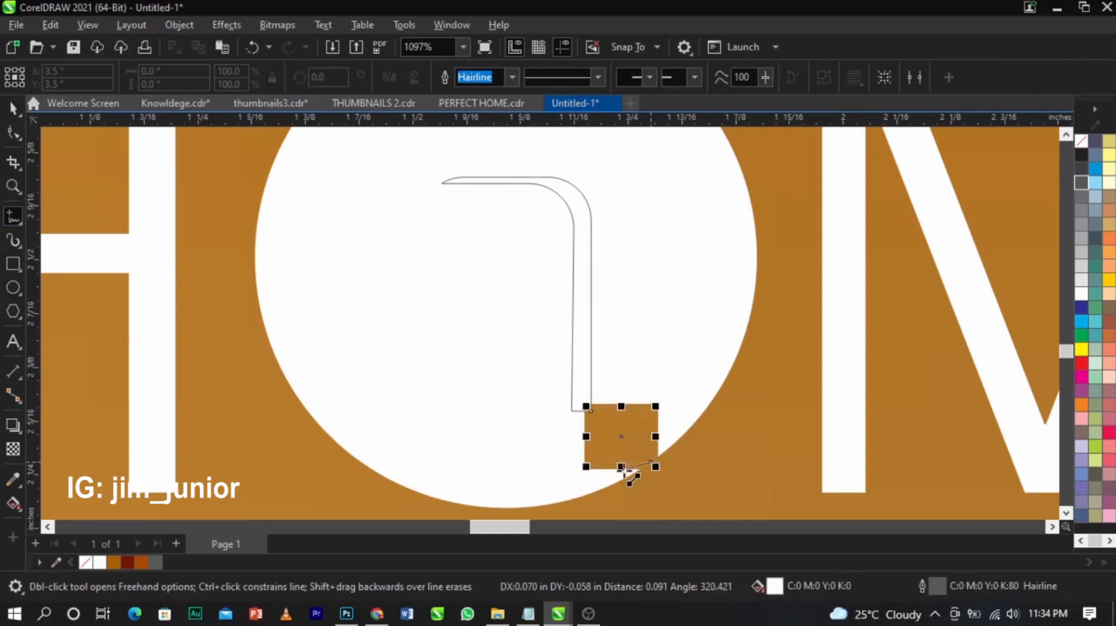
pyautogui.click(631, 475)
pyautogui.click(571, 411)
pyautogui.press('F10')
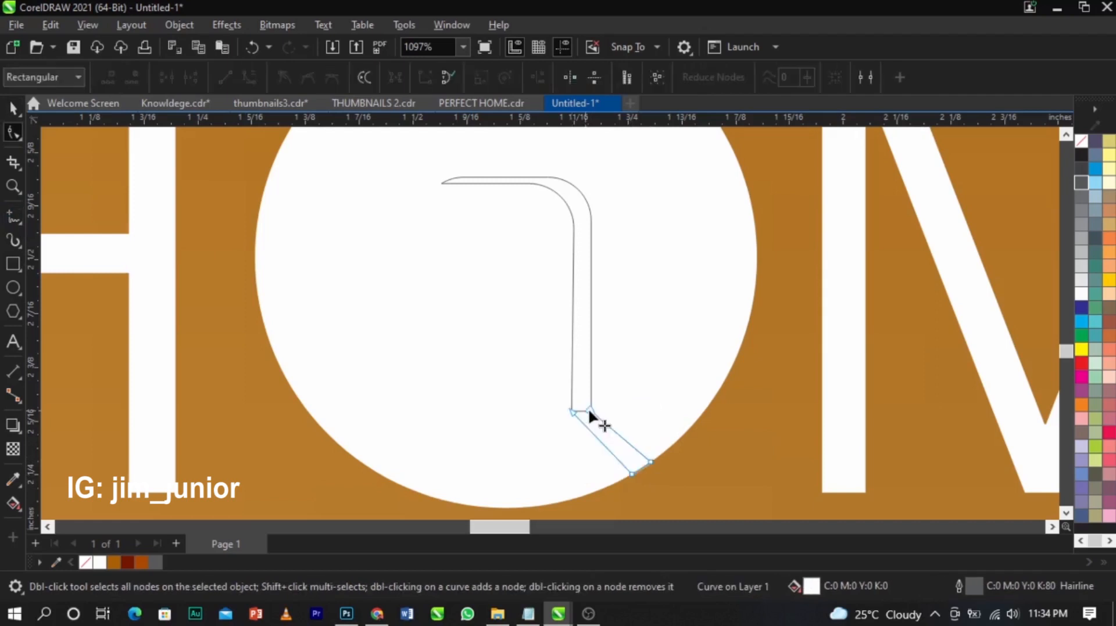
pyautogui.press('space')
# Close the slanted segment's outline with a line along the strip's flat end.
pyautogui.scroll(1, 584, 410)
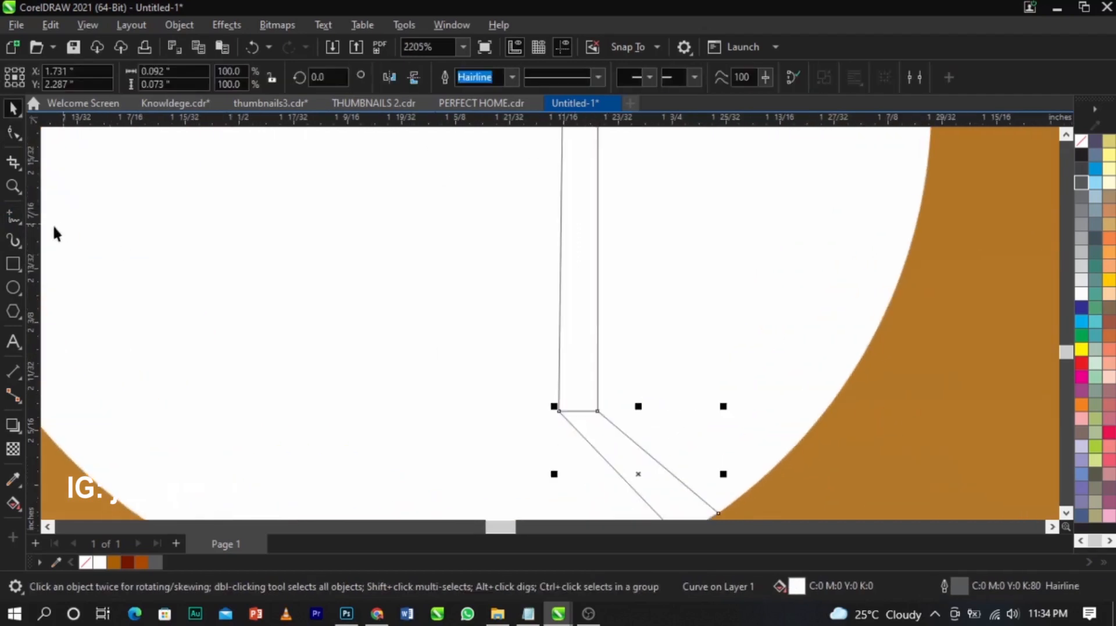
pyautogui.click(12, 217)
pyautogui.moveTo(559, 410); pyautogui.dragTo(598, 411)
pyautogui.click(599, 411)
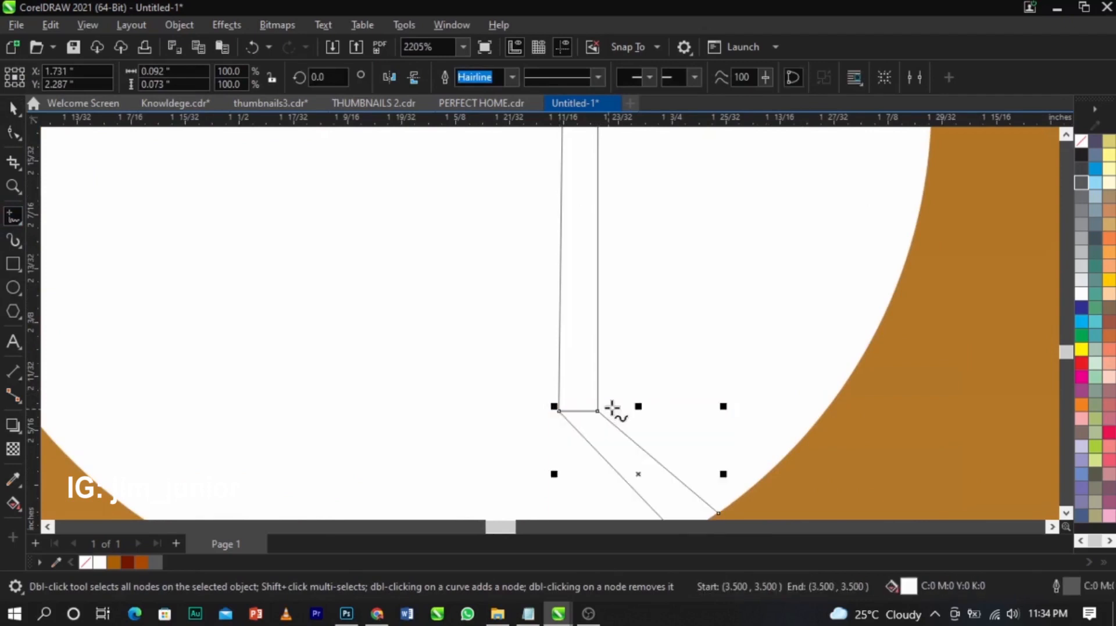
pyautogui.press('space')
# Move the slanted segment's two lower nodes left along the circle's edge so the segment measures about 0.071 × 0.081 inches.
pyautogui.scroll(-4, 529, 352)
pyautogui.scroll(3, 647, 477)
pyautogui.scroll(-2, 646, 427)
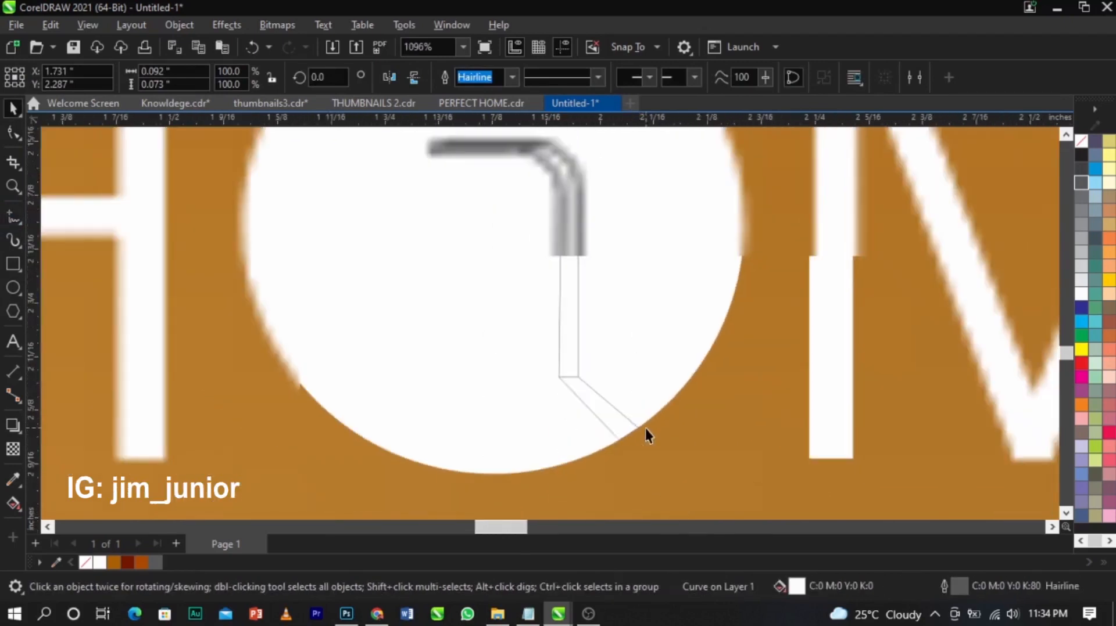
pyautogui.click(13, 132)
pyautogui.scroll(3, 659, 433)
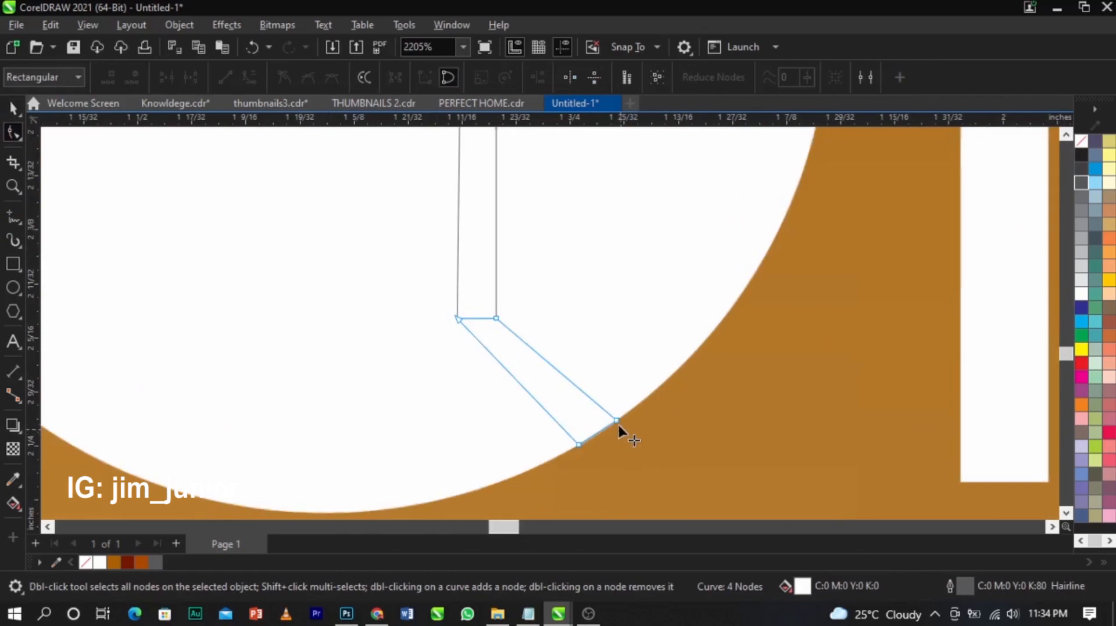
pyautogui.moveTo(611, 421); pyautogui.dragTo(554, 459)
pyautogui.press('space')
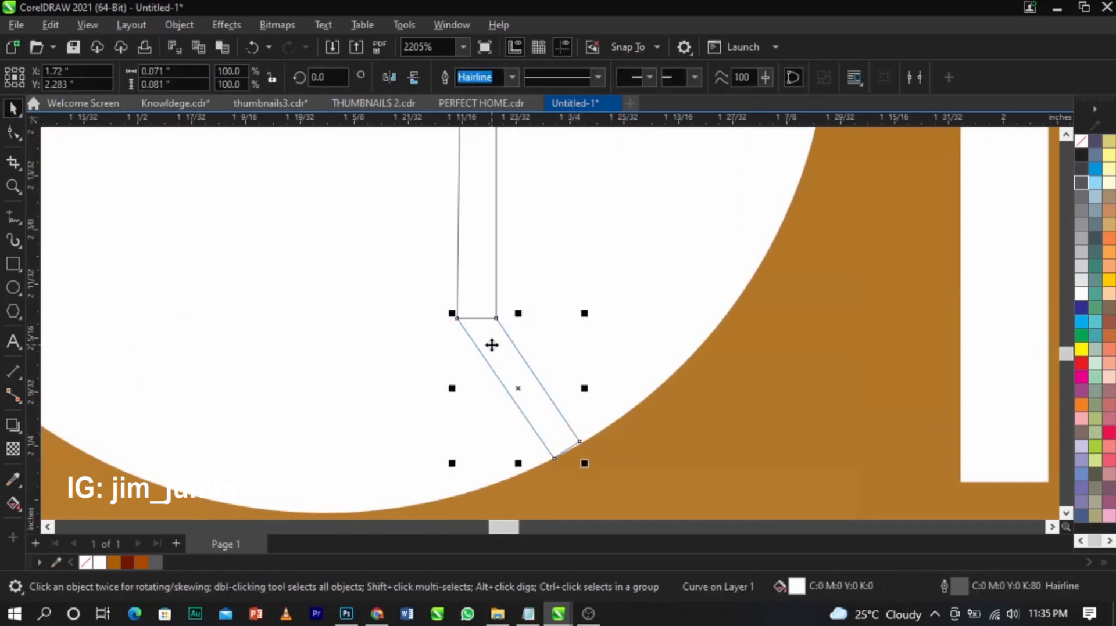
# Weld the slanted segment and the bent strip into one curve.
pyautogui.scroll(3, 488, 325)
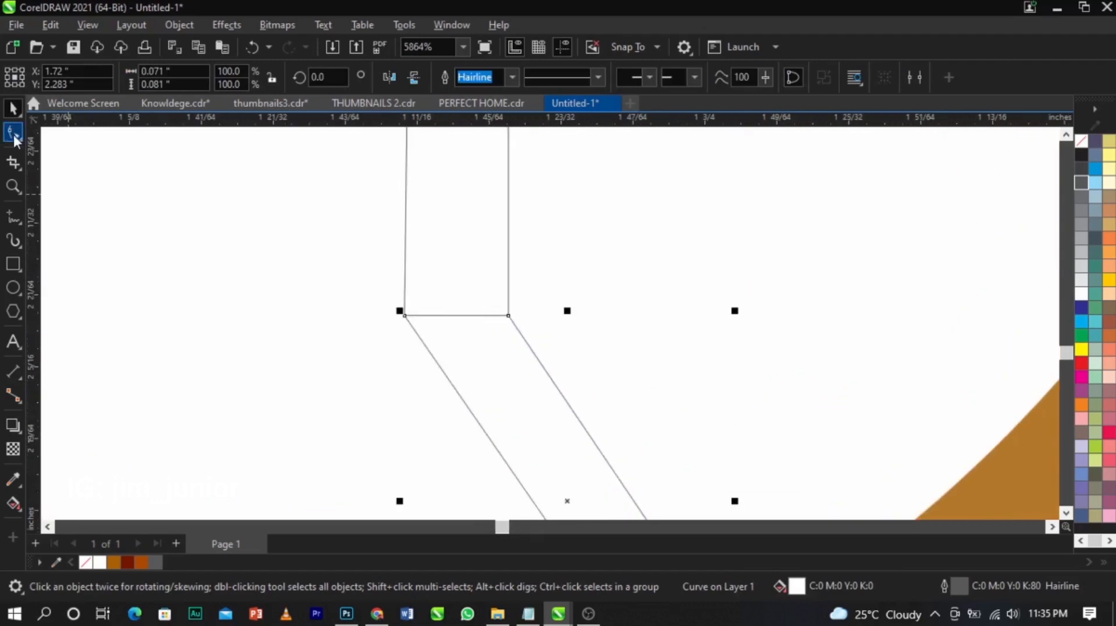
pyautogui.scroll(-6, 581, 340)
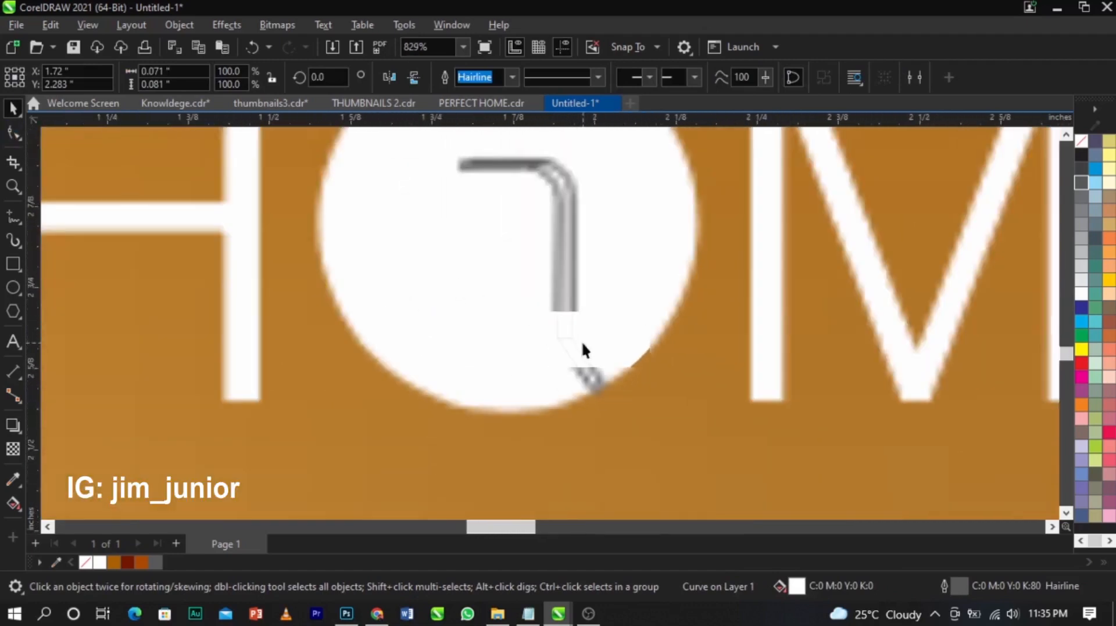
pyautogui.keyDown('shift'); pyautogui.click(566, 245); pyautogui.keyUp('shift')
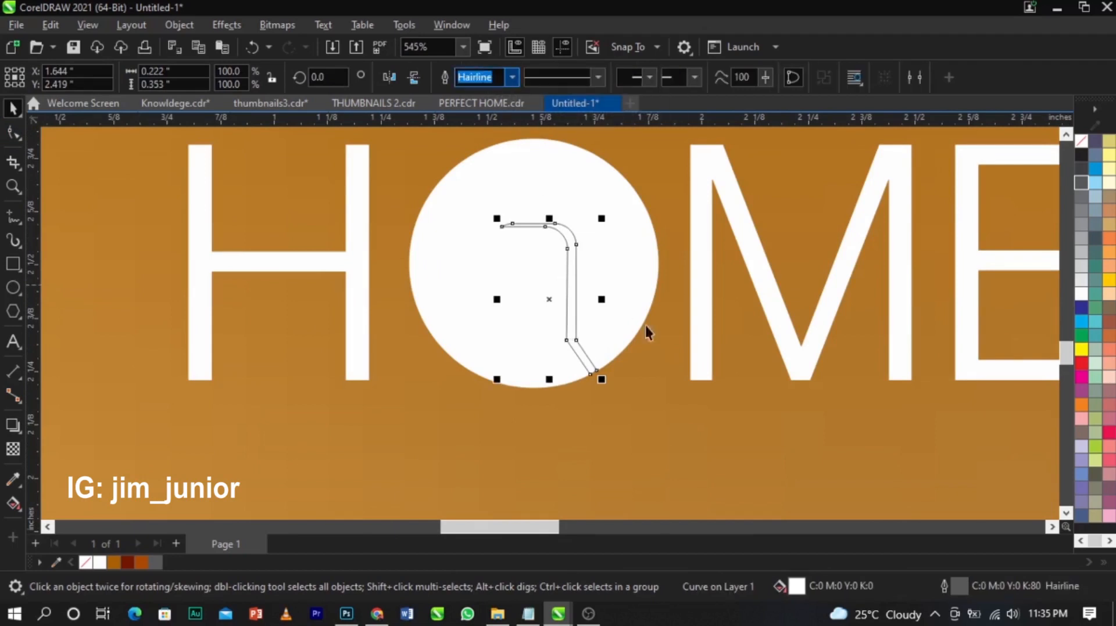
pyautogui.click(584, 354)
pyautogui.scroll(1, 585, 355)
pyautogui.click(583, 368)
# Extend the welded strip's lower end nodes slightly past the circle's edge, making the shape about 0.228 × 0.363 inches.
pyautogui.scroll(2, 610, 398)
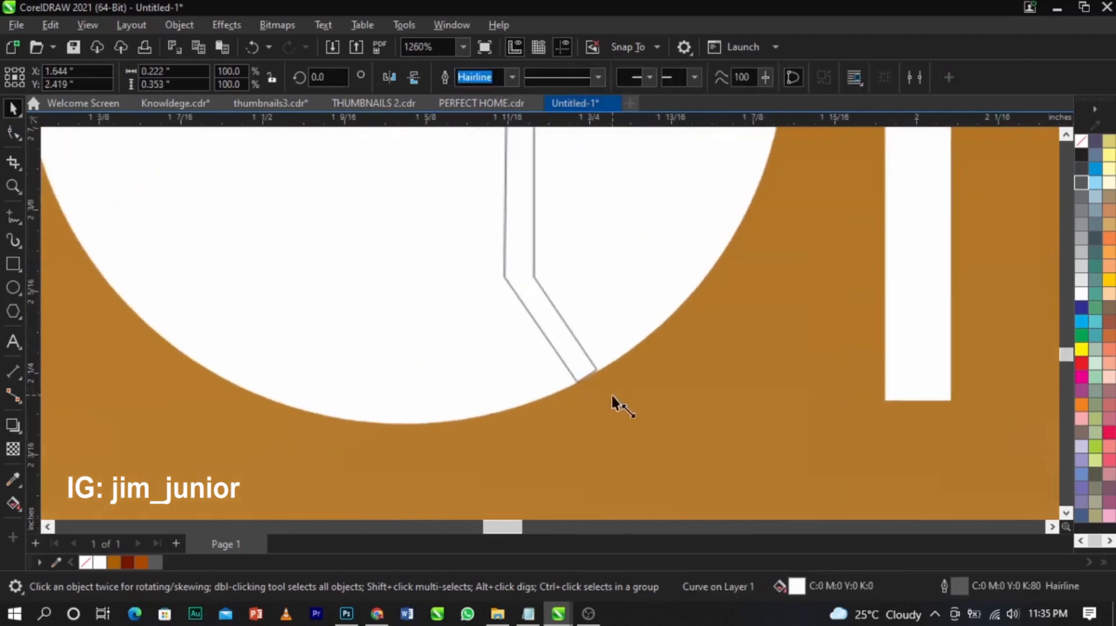
pyautogui.click(13, 133)
pyautogui.scroll(1, 517, 271)
pyautogui.moveTo(662, 395); pyautogui.dragTo(579, 364)
pyautogui.scroll(-1, 579, 363)
pyautogui.scroll(-3, 579, 360)
pyautogui.press('space')
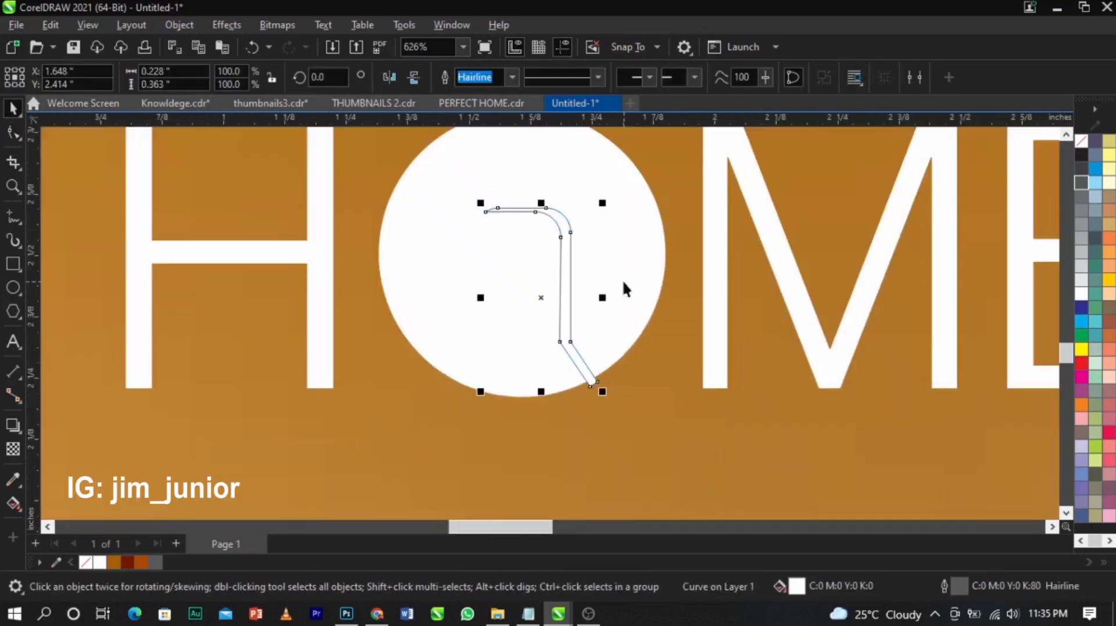
# Trim the bent door strip out of the white circle and delete the strip, leaving its cut-out in the O.
pyautogui.keyDown('shift'); pyautogui.click(623, 283); pyautogui.keyUp('shift')
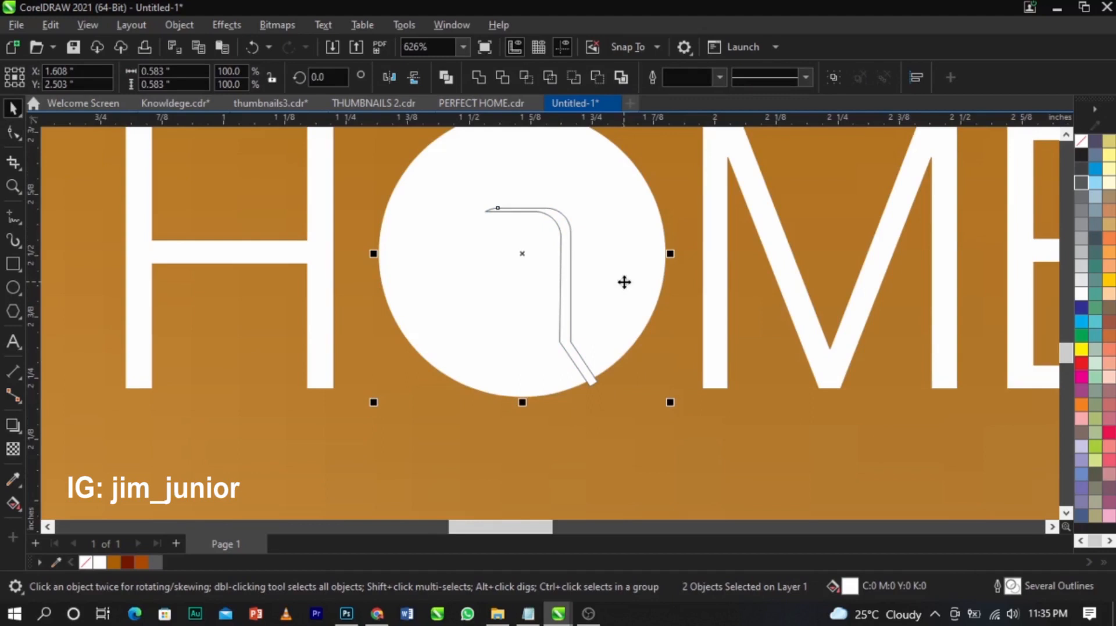
pyautogui.click(499, 78)
pyautogui.click(570, 356)
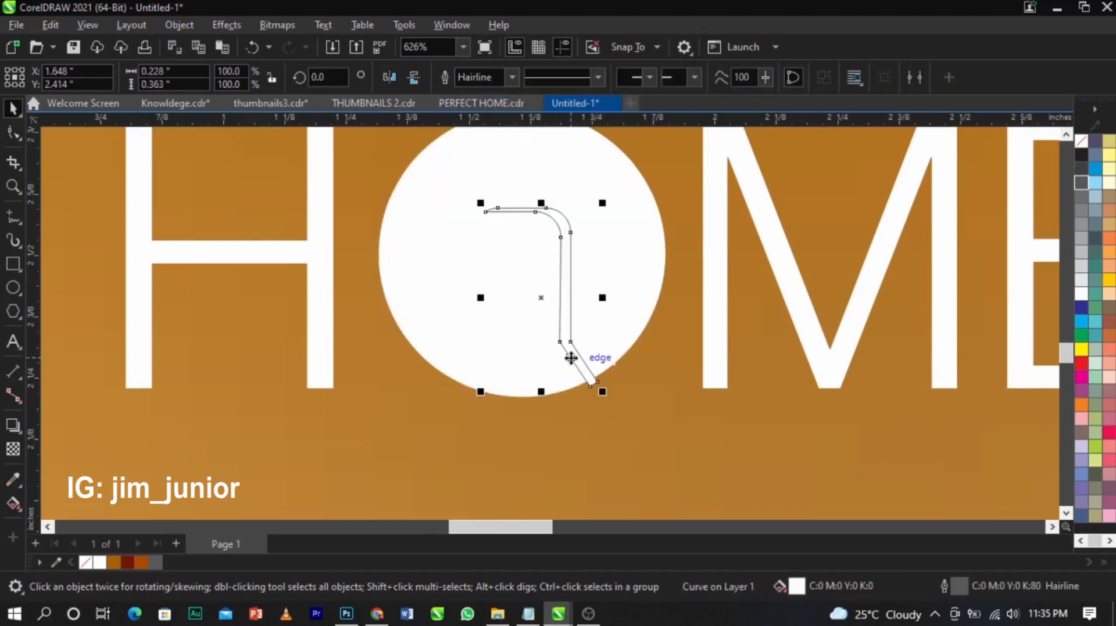
pyautogui.press('Delete')
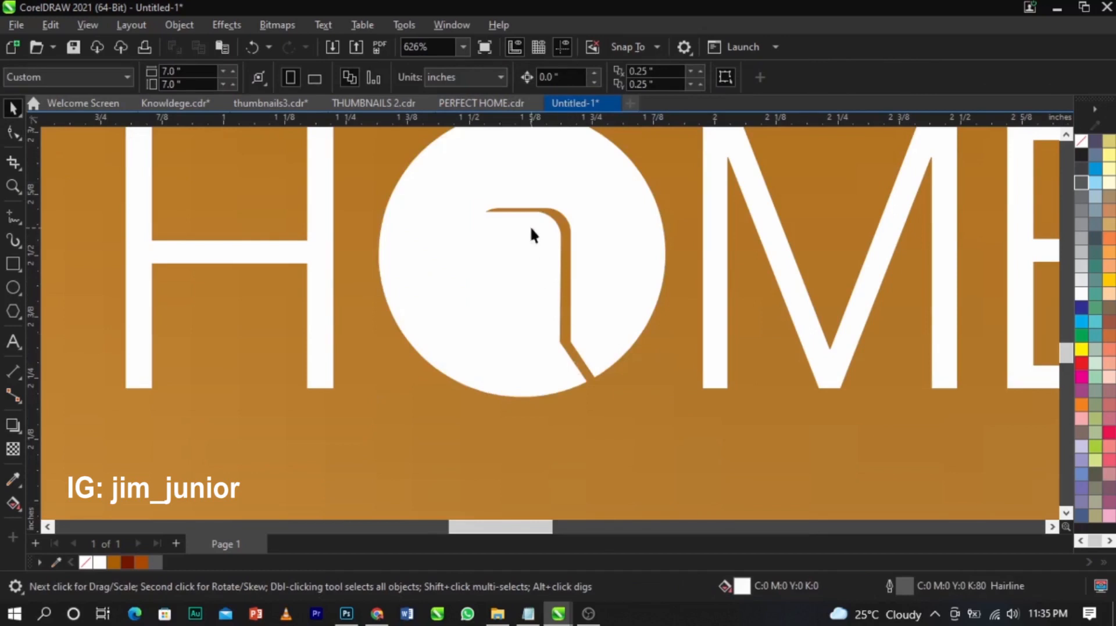
# Draw a doorknob circle about 0.022 inches in diameter inside the door outline and place it close to the door's vertical edge.
pyautogui.scroll(2, 531, 235)
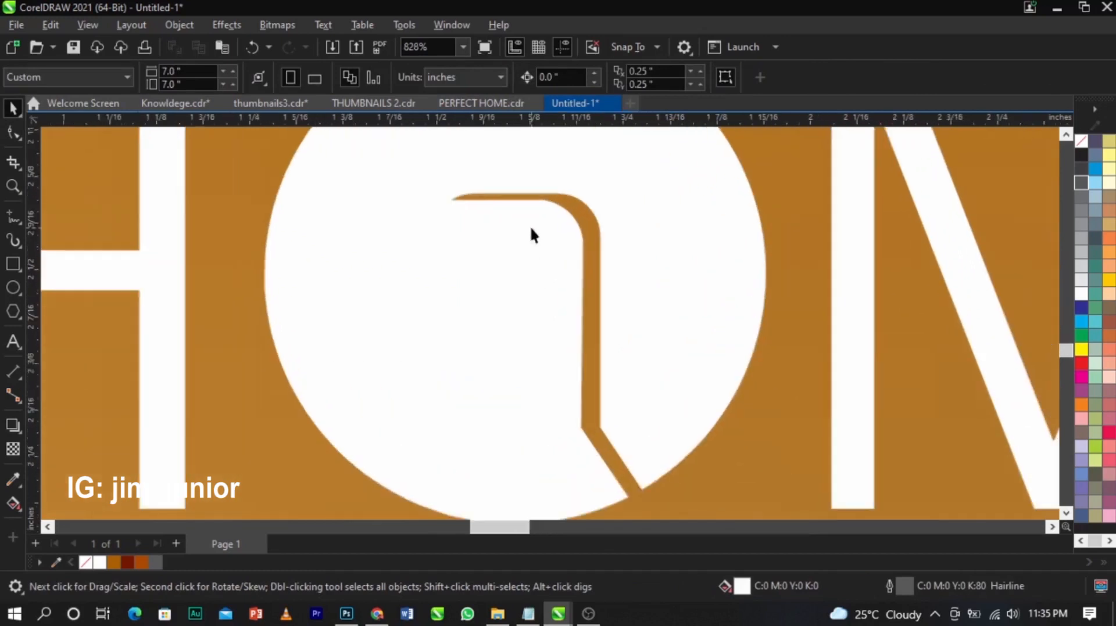
pyautogui.click(12, 287)
pyautogui.moveTo(529, 300); pyautogui.dragTo(547, 317)
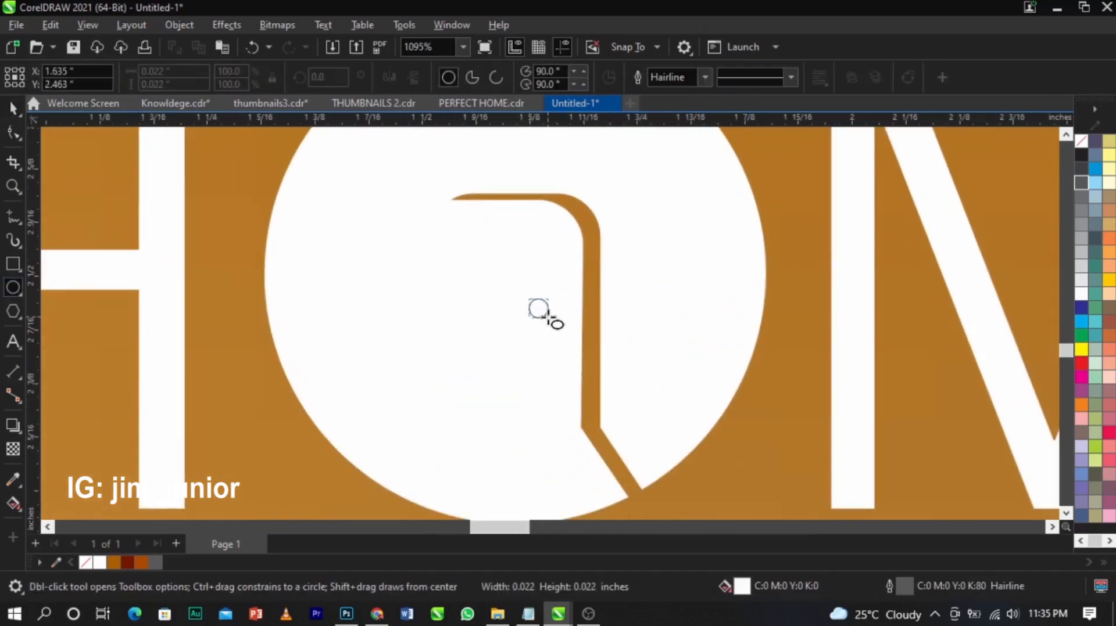
pyautogui.press('space')
pyautogui.scroll(1, 545, 320)
pyautogui.moveTo(535, 306); pyautogui.dragTo(549, 312)
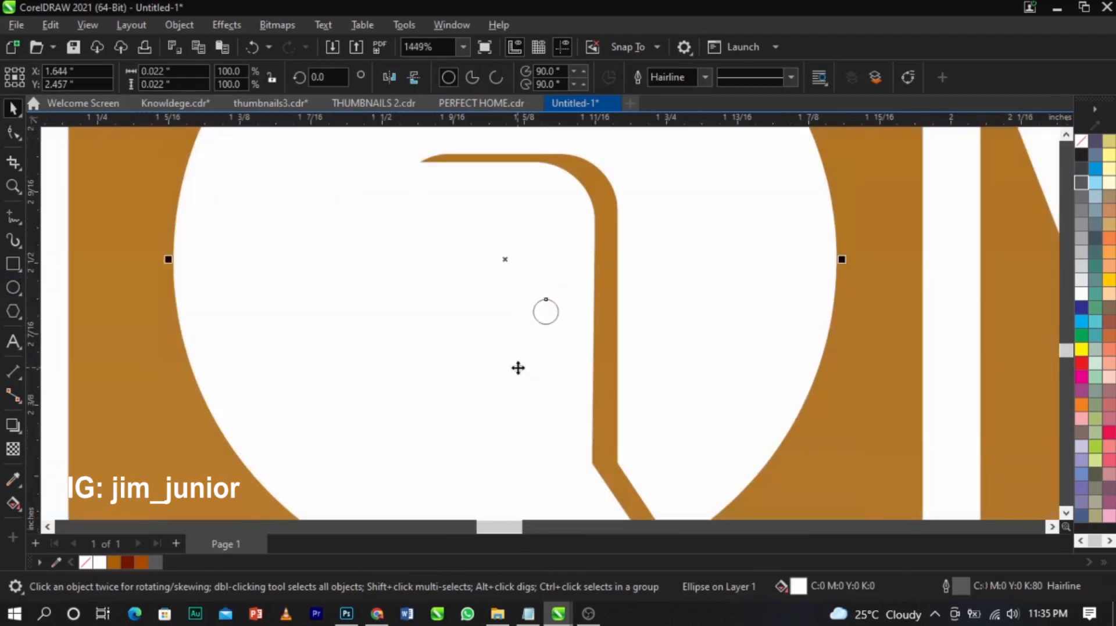
# Trim the small doorknob circle out of the white O and delete the small circle.
pyautogui.keyDown('shift'); pyautogui.click(475, 157); pyautogui.keyUp('shift')
pyautogui.scroll(-2, 476, 154)
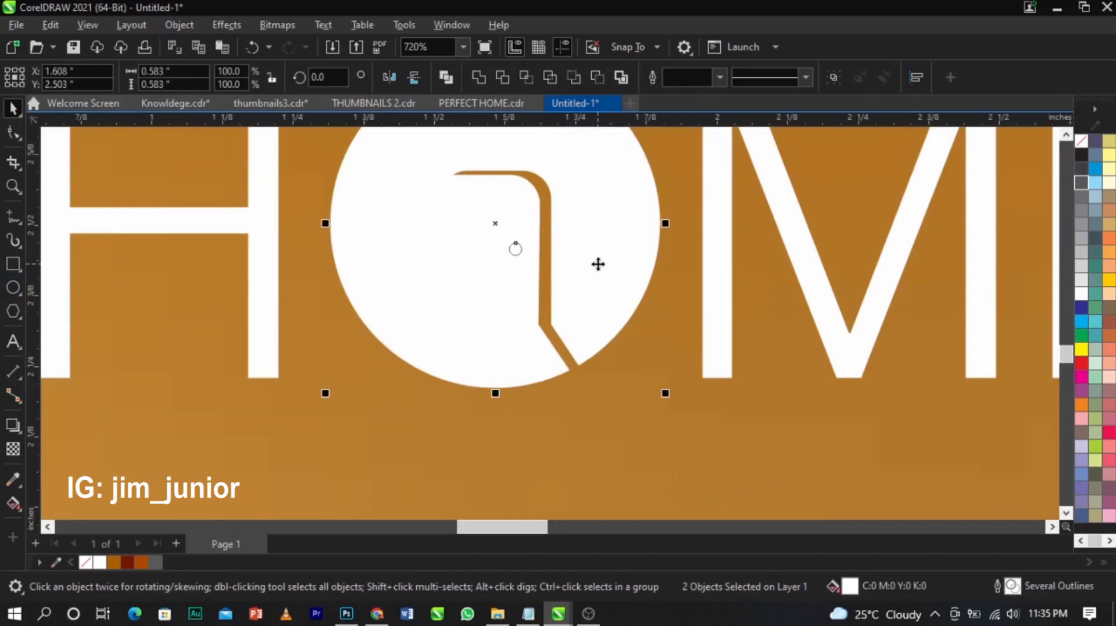
pyautogui.click(511, 77)
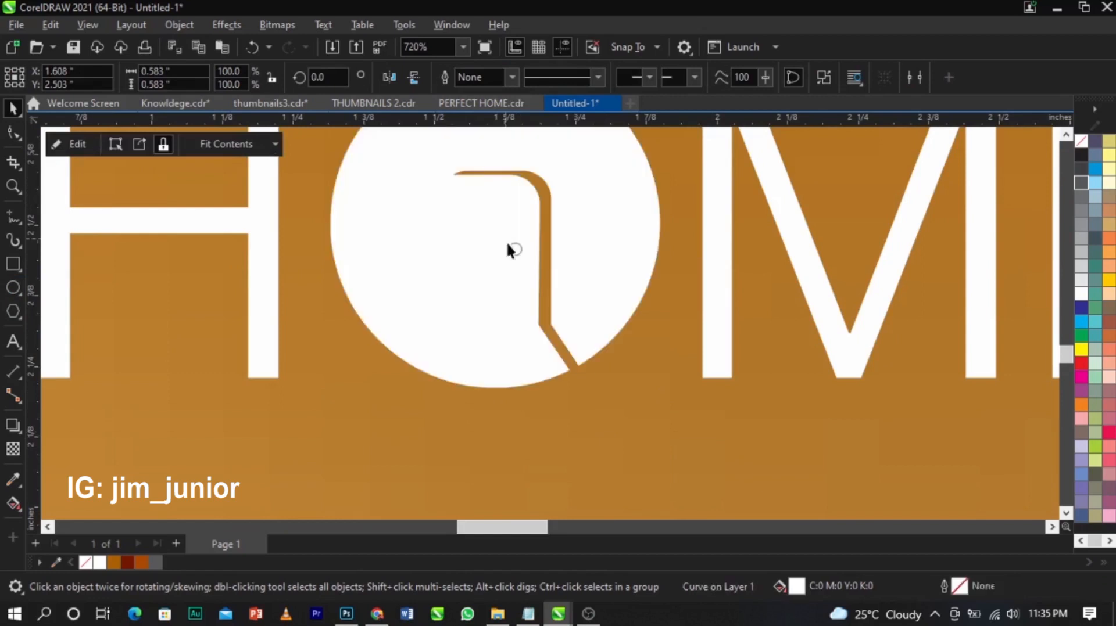
pyautogui.press('Delete')
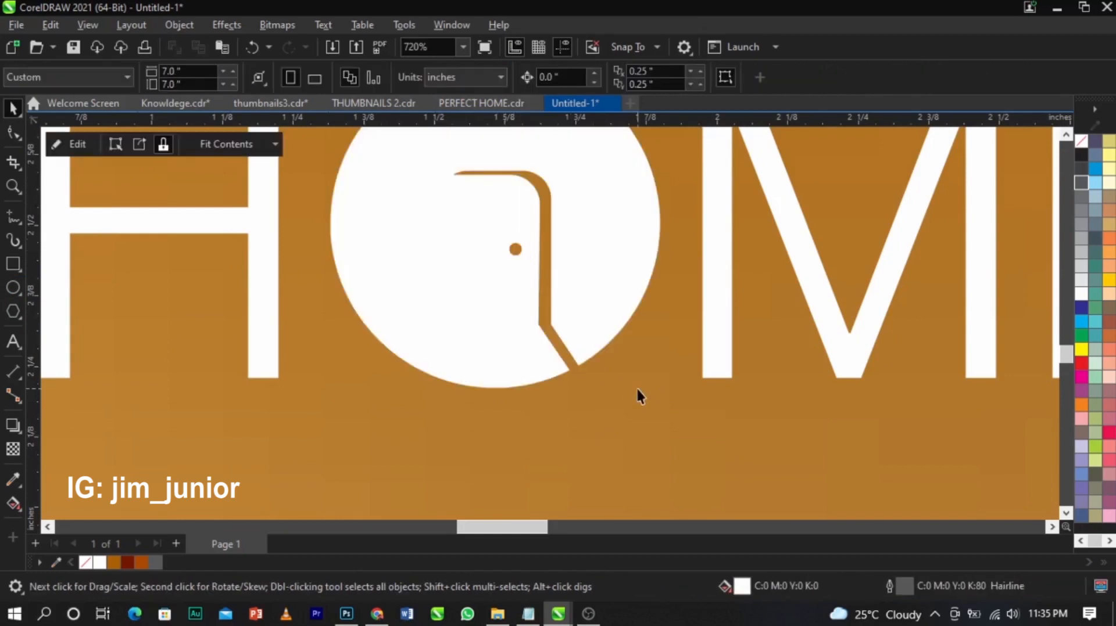
# Add a drop shadow to the script "Perfect" lettering, running across the word from its left end to its right end.
pyautogui.click(636, 387)
pyautogui.scroll(-2, 636, 387)
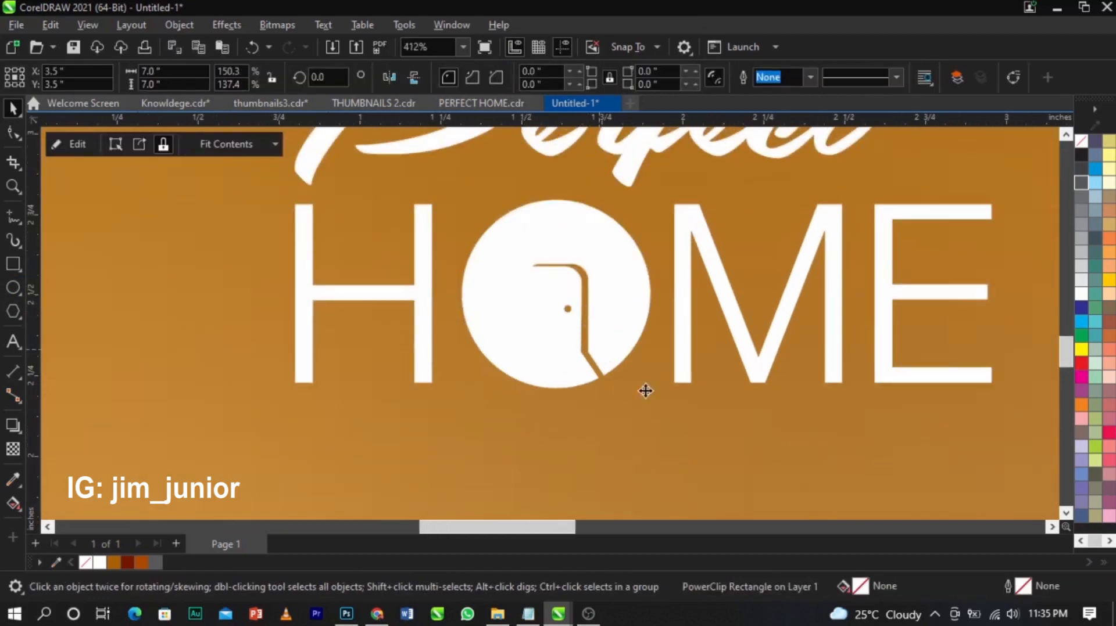
pyautogui.scroll(-2, 416, 331)
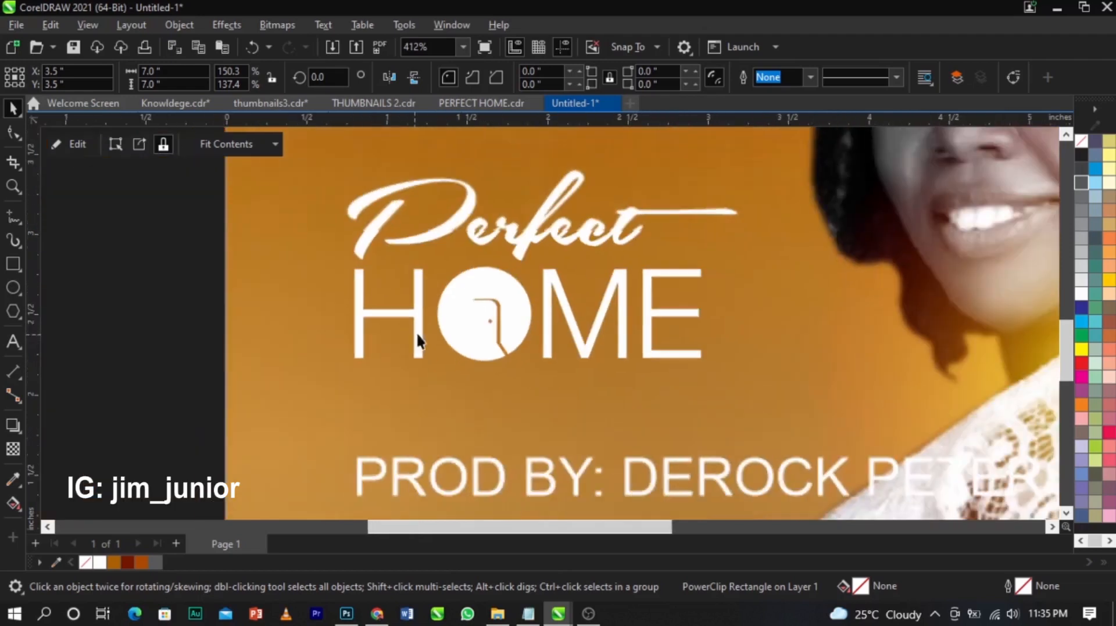
pyautogui.click(161, 258)
pyautogui.click(549, 220)
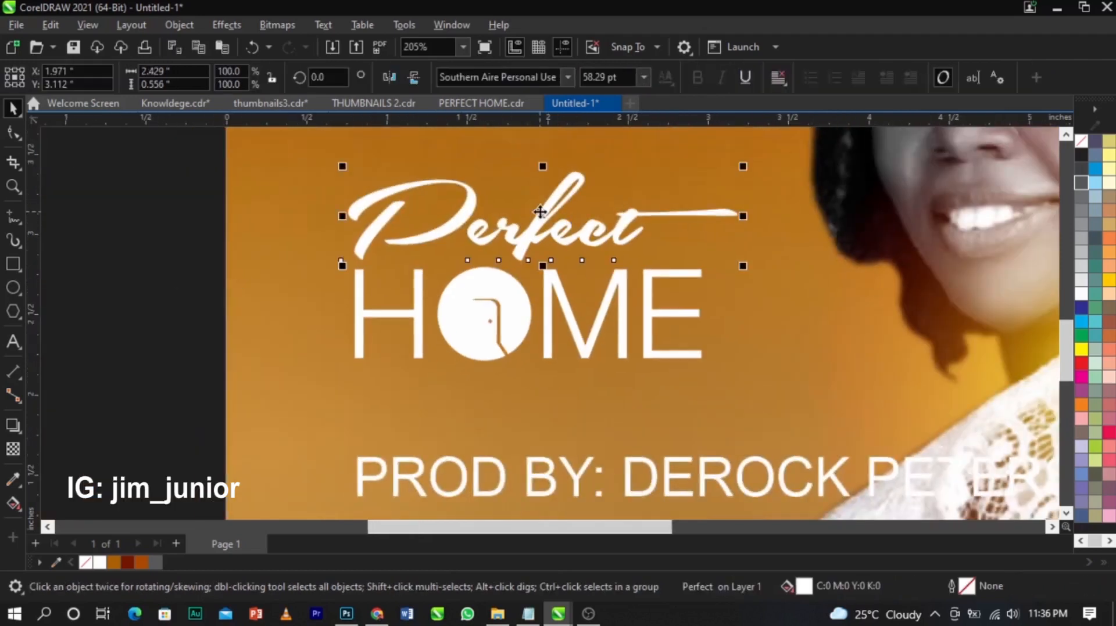
pyautogui.scroll(2, 549, 219)
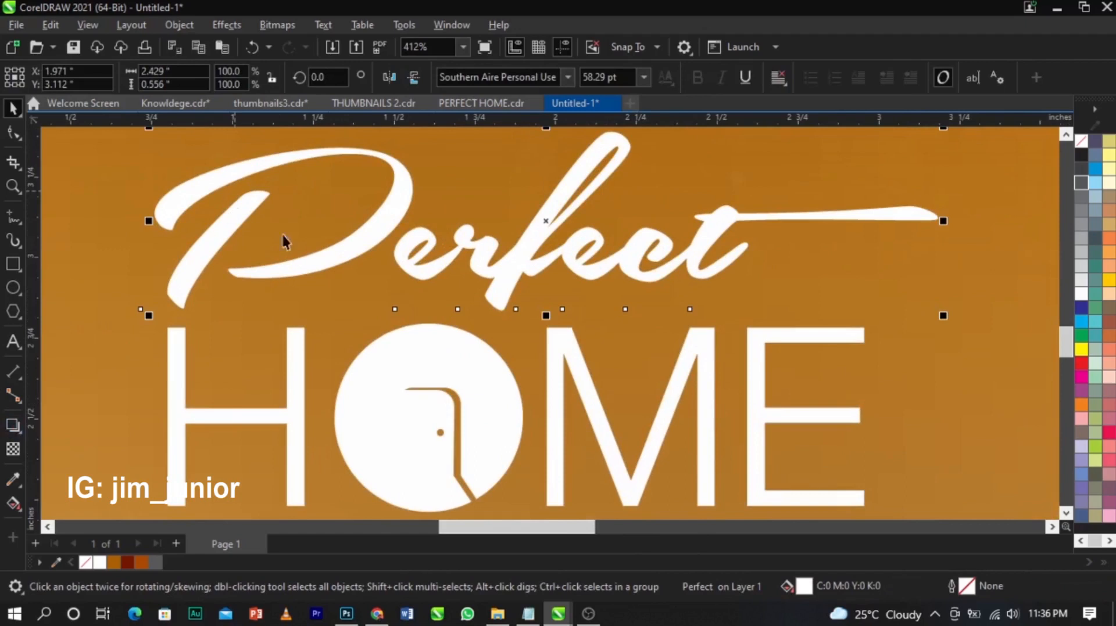
pyautogui.scroll(-2, 653, 253)
pyautogui.scroll(2, 643, 205)
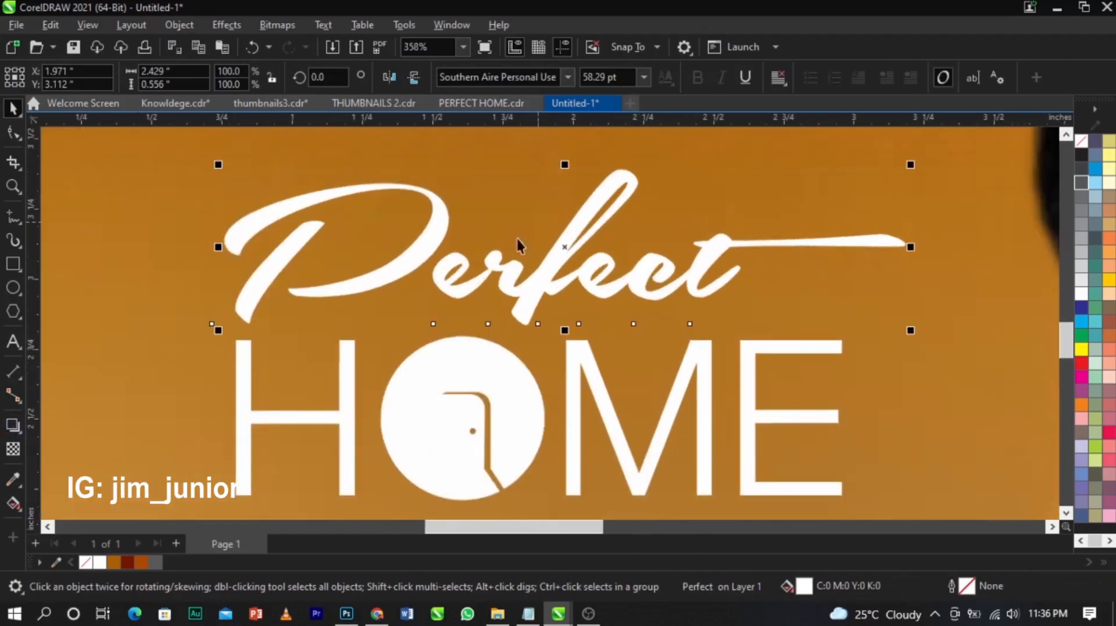
pyautogui.click(13, 425)
pyautogui.moveTo(228, 241); pyautogui.dragTo(908, 249)
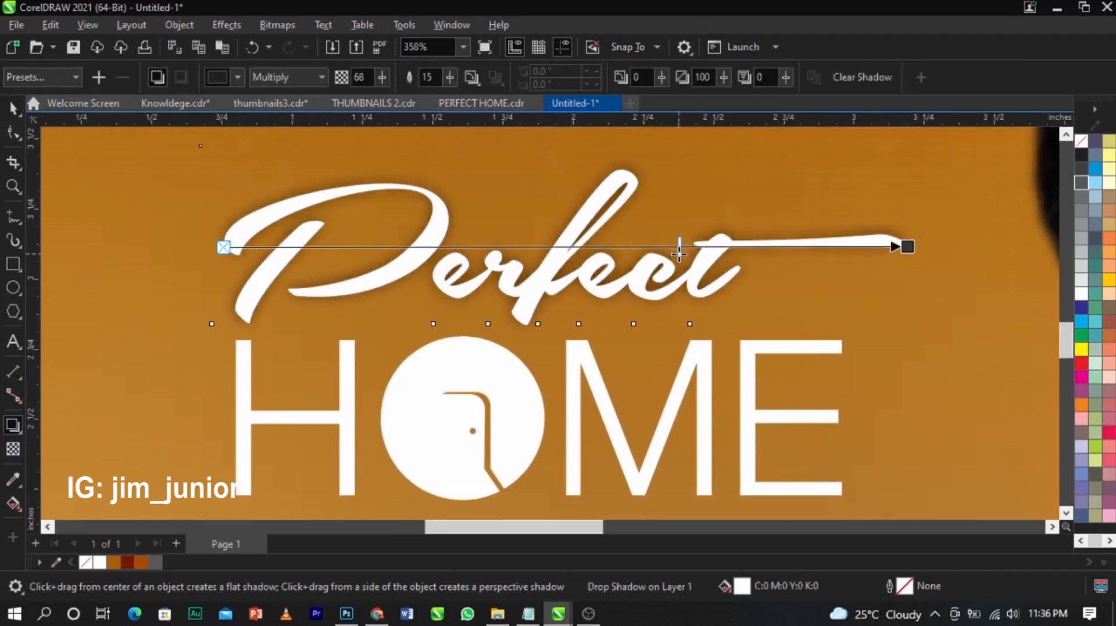
# Turn the "Perfect" shadow into a white glow with the Add merge mode and an opacity of 58.
pyautogui.click(259, 76)
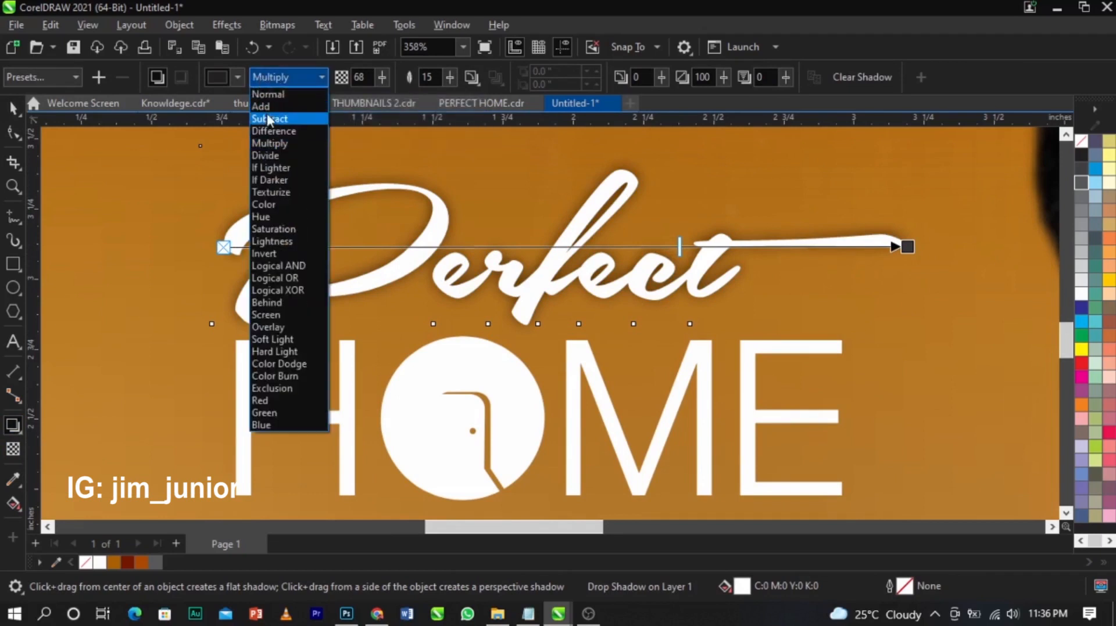
pyautogui.click(267, 105)
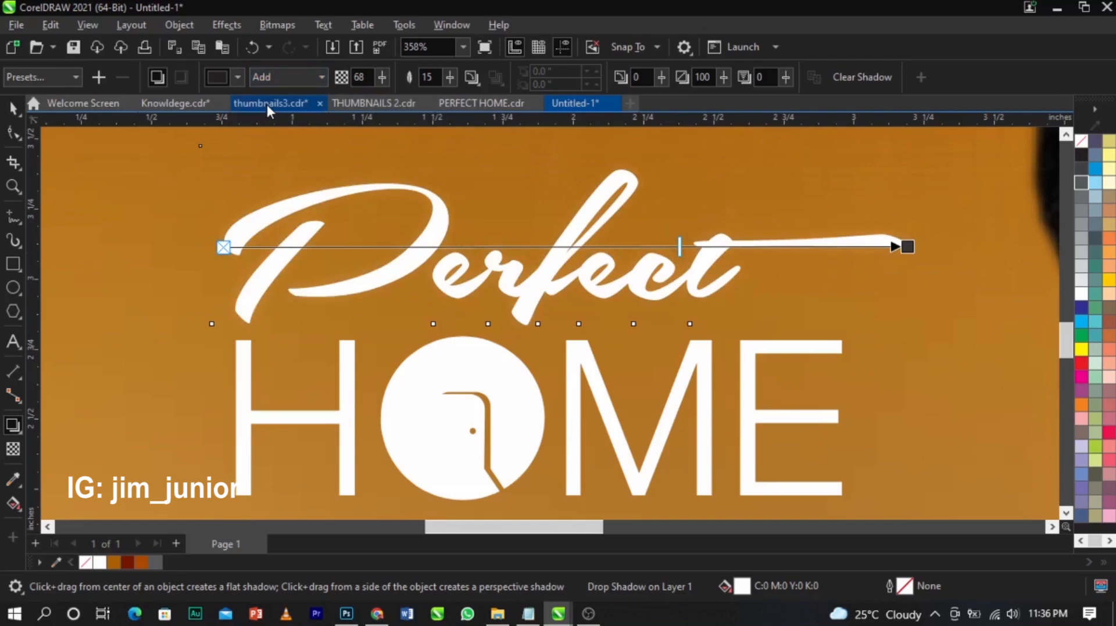
pyautogui.click(237, 81)
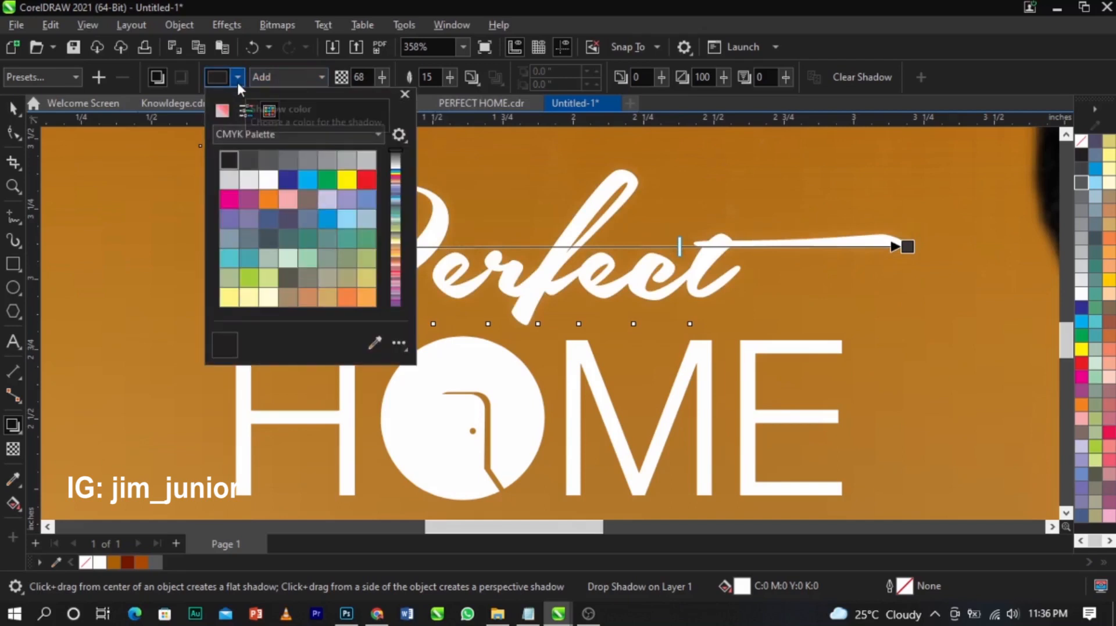
pyautogui.click(268, 181)
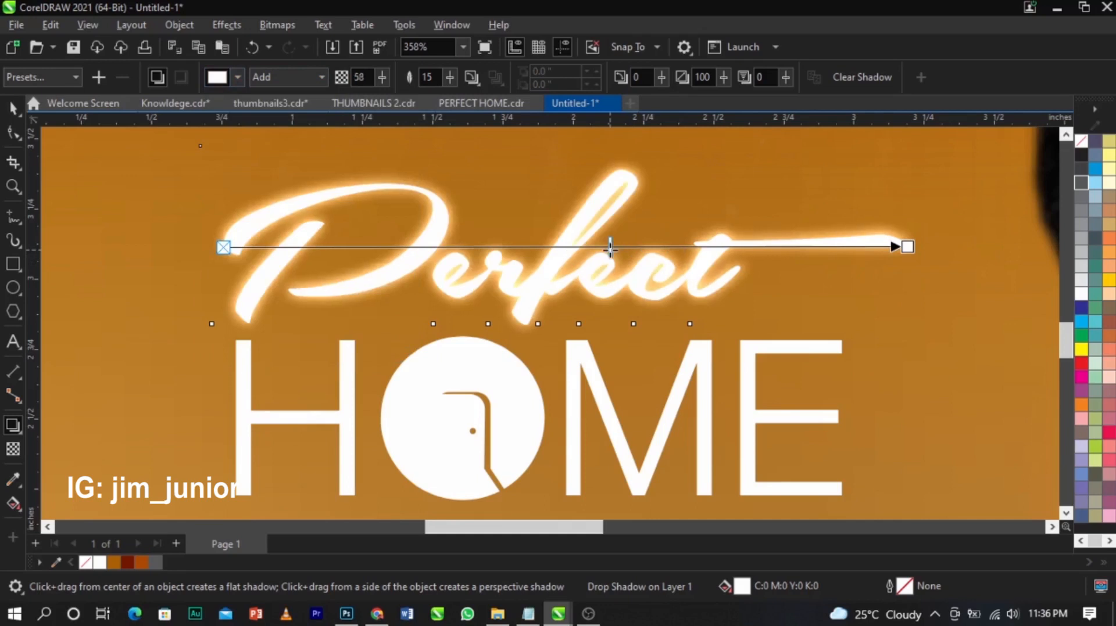
pyautogui.scroll(-2, 697, 249)
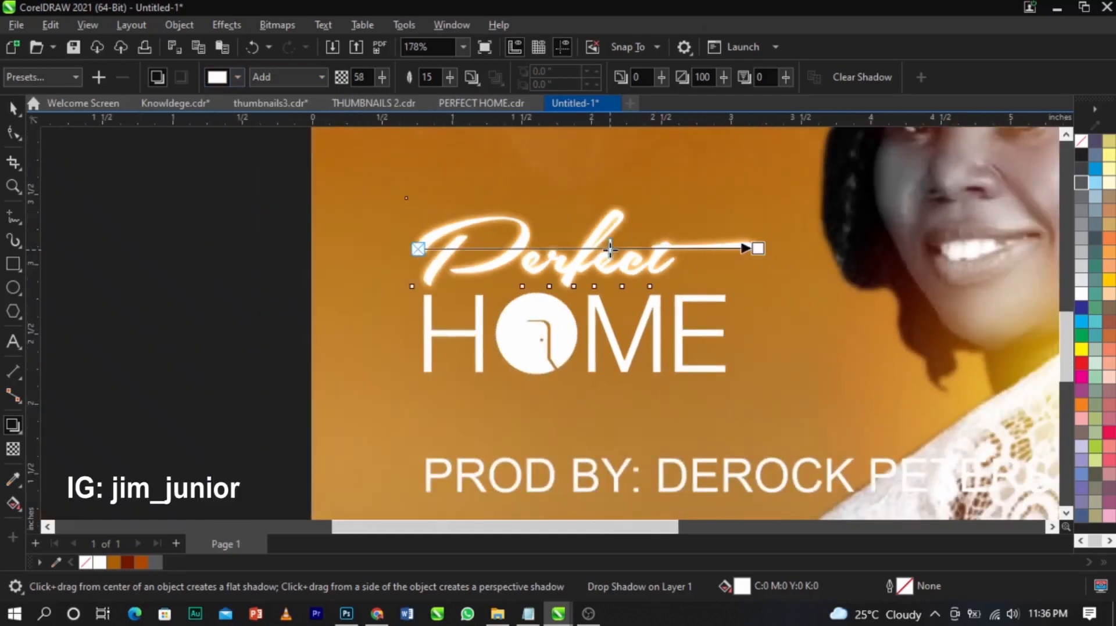
pyautogui.scroll(-2, 623, 249)
pyautogui.press('space')
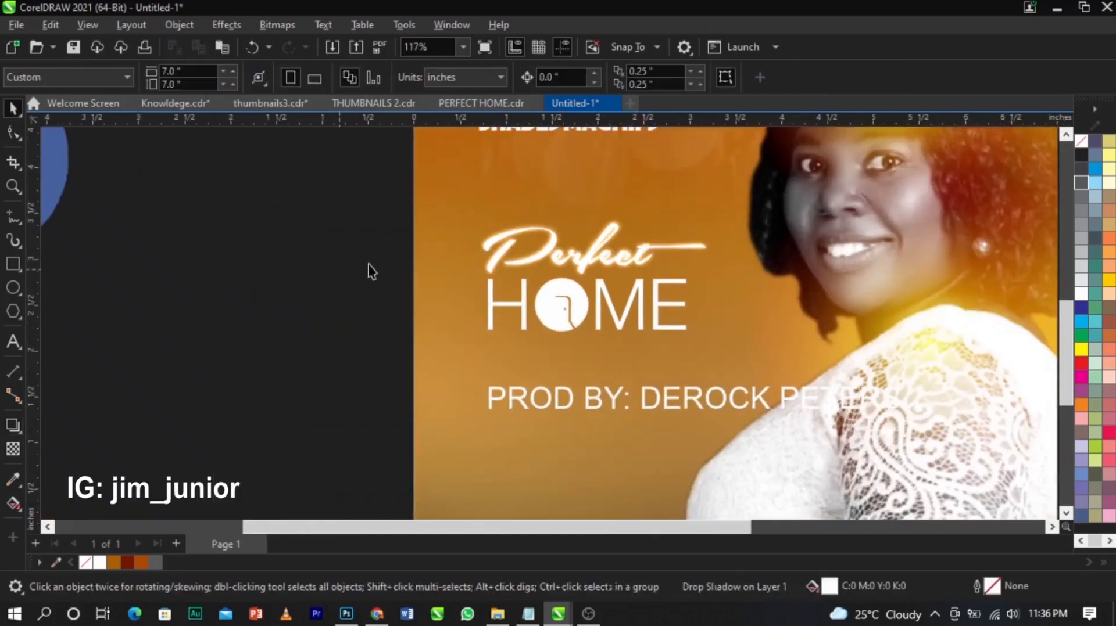
# Scale the producer credit line down to about 2.193 × 0.121 inches and set its font to Sequel Sans Light Head.
pyautogui.click(665, 392)
pyautogui.moveTo(904, 414); pyautogui.dragTo(694, 418)
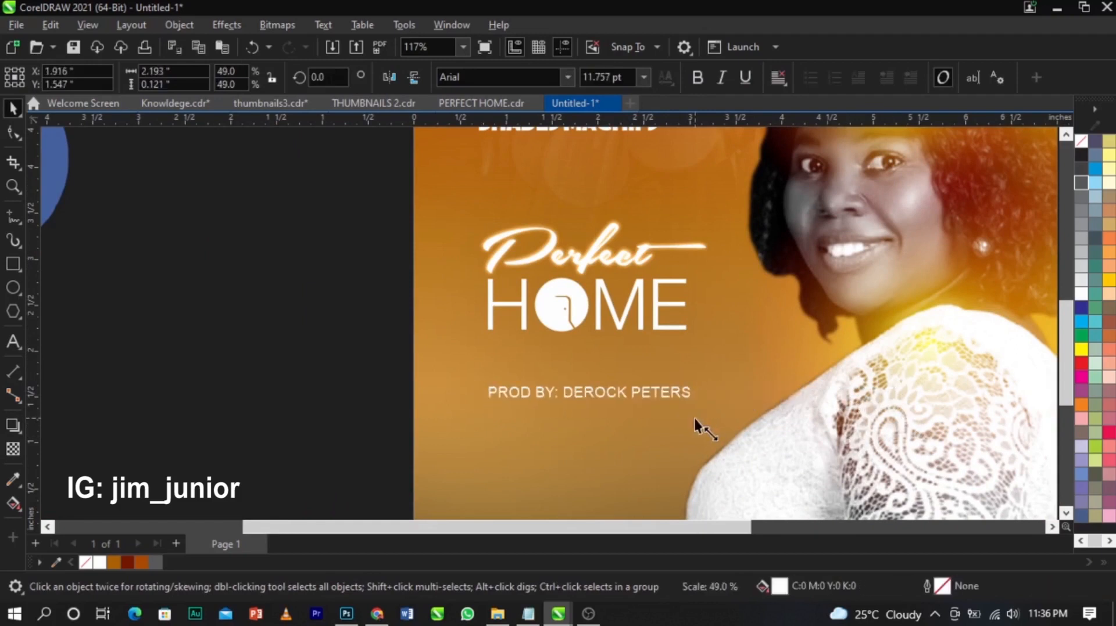
pyautogui.click(567, 77)
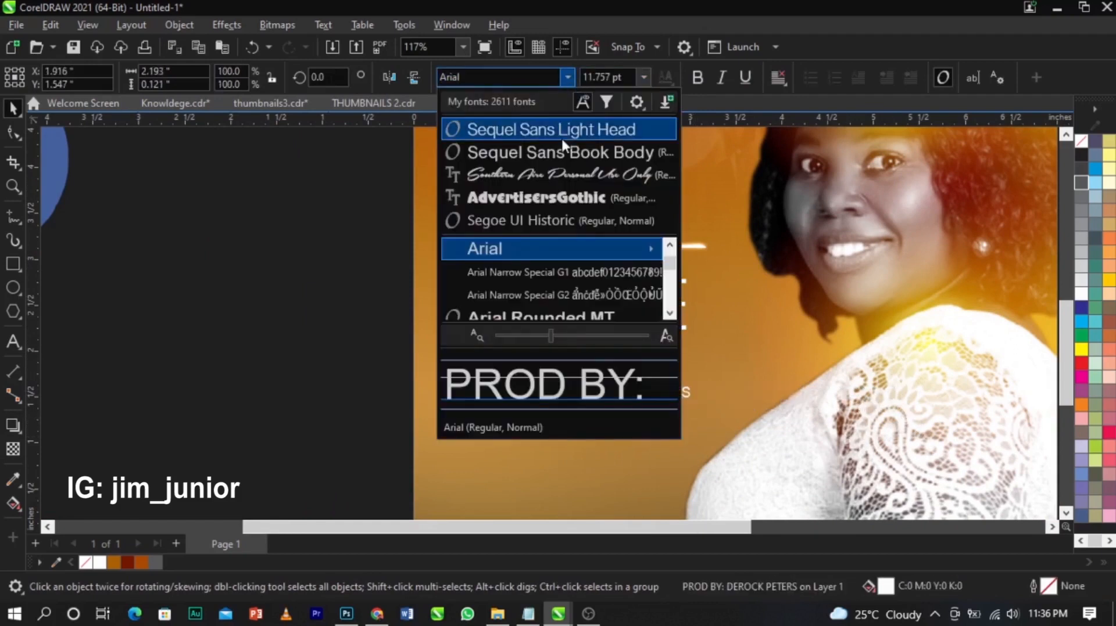
pyautogui.press('Escape')
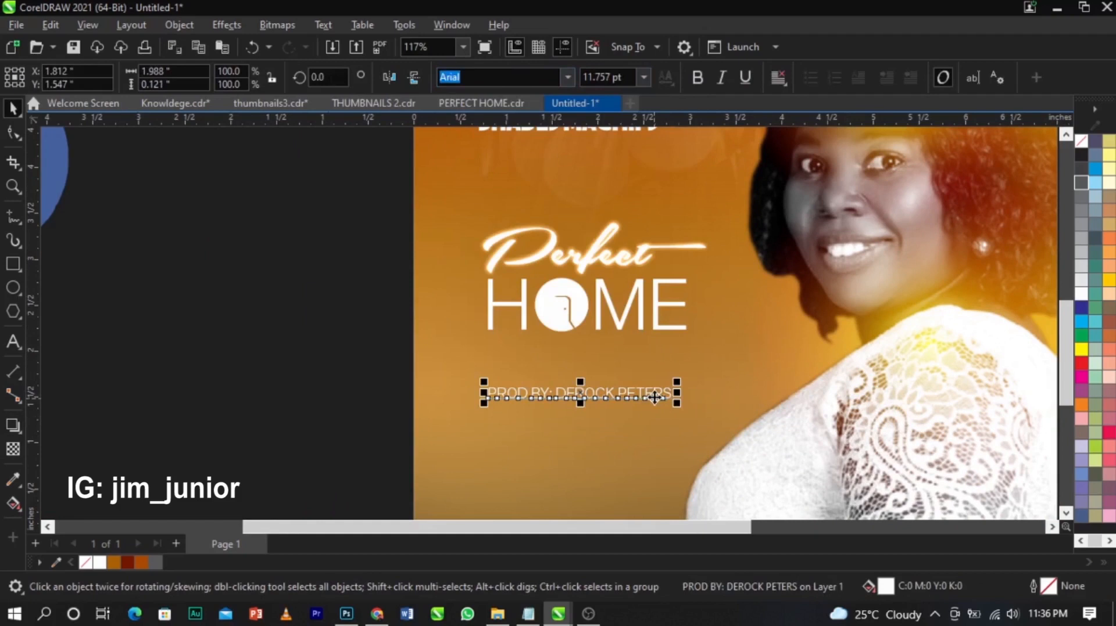
# Move the producer credit line up directly beneath HOME and fill it with black.
pyautogui.moveTo(660, 394); pyautogui.dragTo(658, 352)
pyautogui.scroll(-3, 1112, 360)
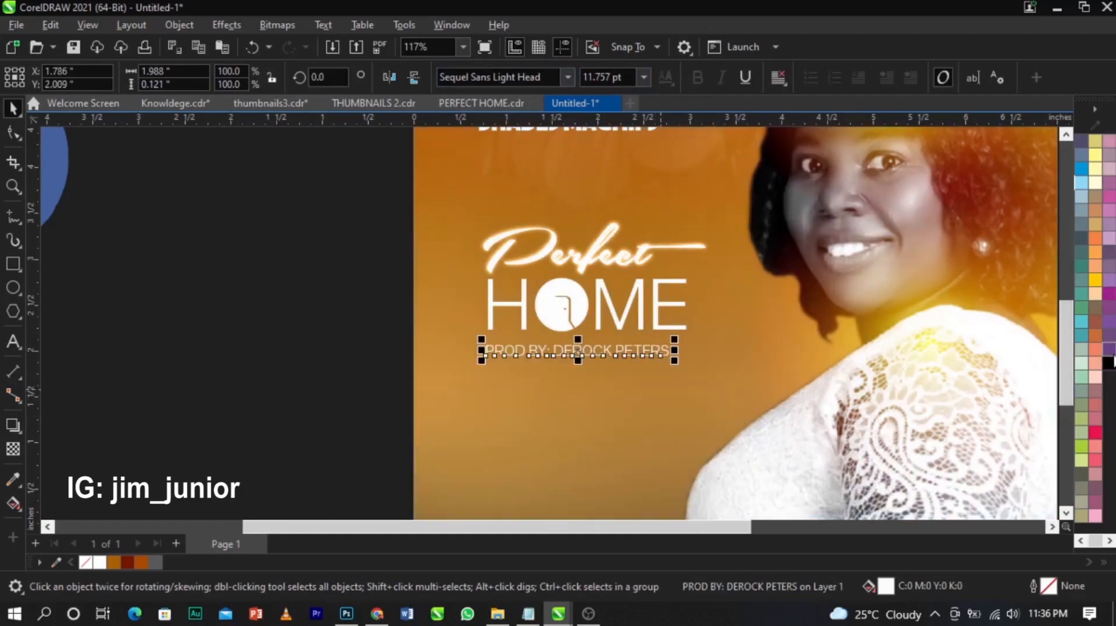
pyautogui.click(1108, 364)
pyautogui.click(308, 325)
# Enlarge the whole title block with its credit line to about 2.963 inches wide and move it slightly lower on the cover.
pyautogui.moveTo(320, 227); pyautogui.dragTo(755, 413)
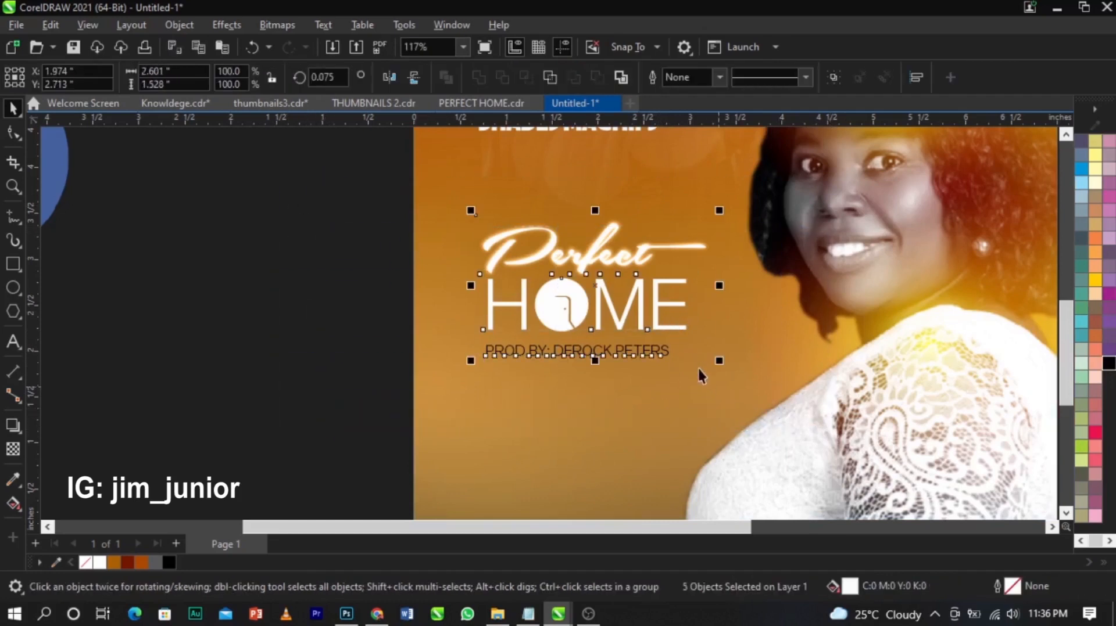
pyautogui.moveTo(719, 361); pyautogui.dragTo(743, 383)
pyautogui.moveTo(638, 340); pyautogui.dragTo(628, 377)
pyautogui.press('Escape')
# Scale the producer credit line to about 1.449 × 0.088 inches and widen its letter spacing to span the width of HOME.
pyautogui.click(686, 406)
pyautogui.moveTo(691, 420); pyautogui.dragTo(617, 427)
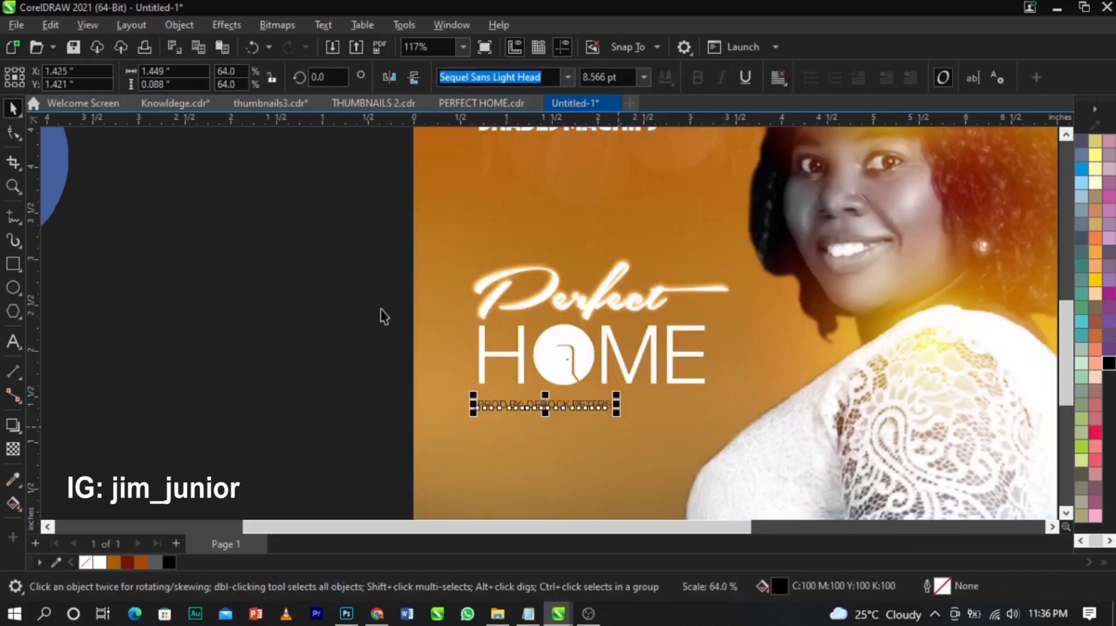
pyautogui.click(12, 134)
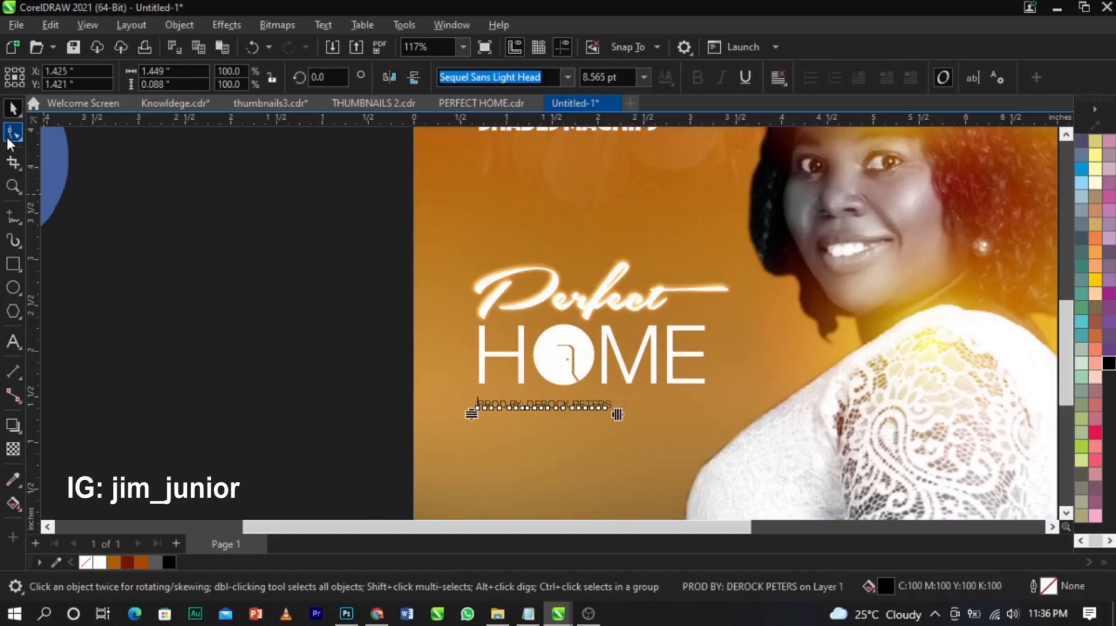
pyautogui.moveTo(621, 423); pyautogui.dragTo(735, 421)
pyautogui.press('space')
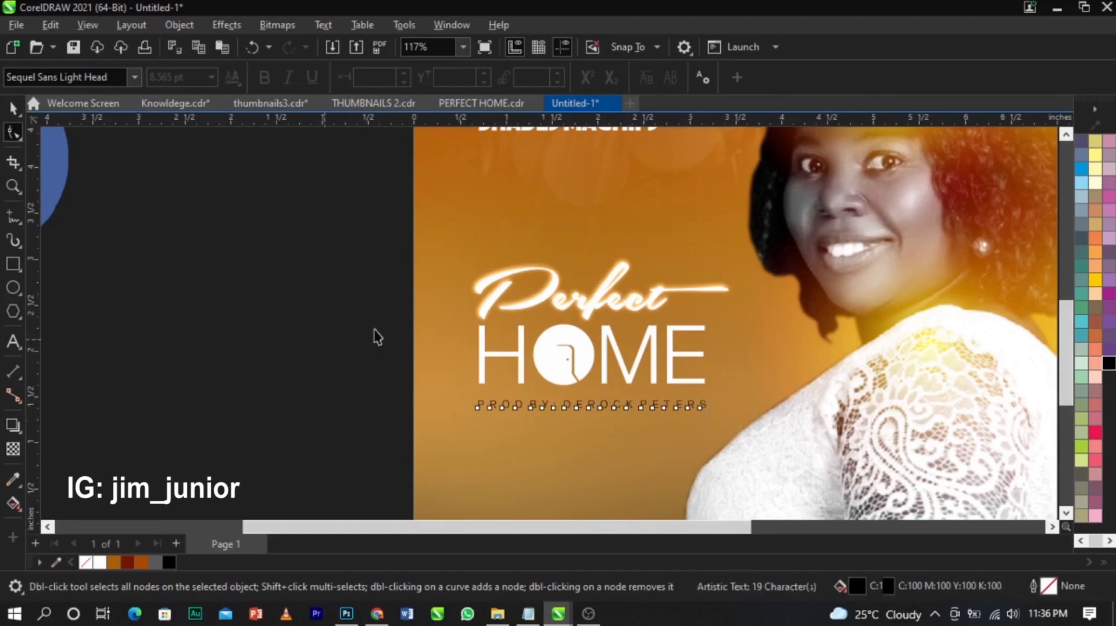
# Group the "Perfect HOME" lettering, the door circle and the producer credit line into one object.
pyautogui.scroll(-2, 403, 318)
pyautogui.click(402, 319)
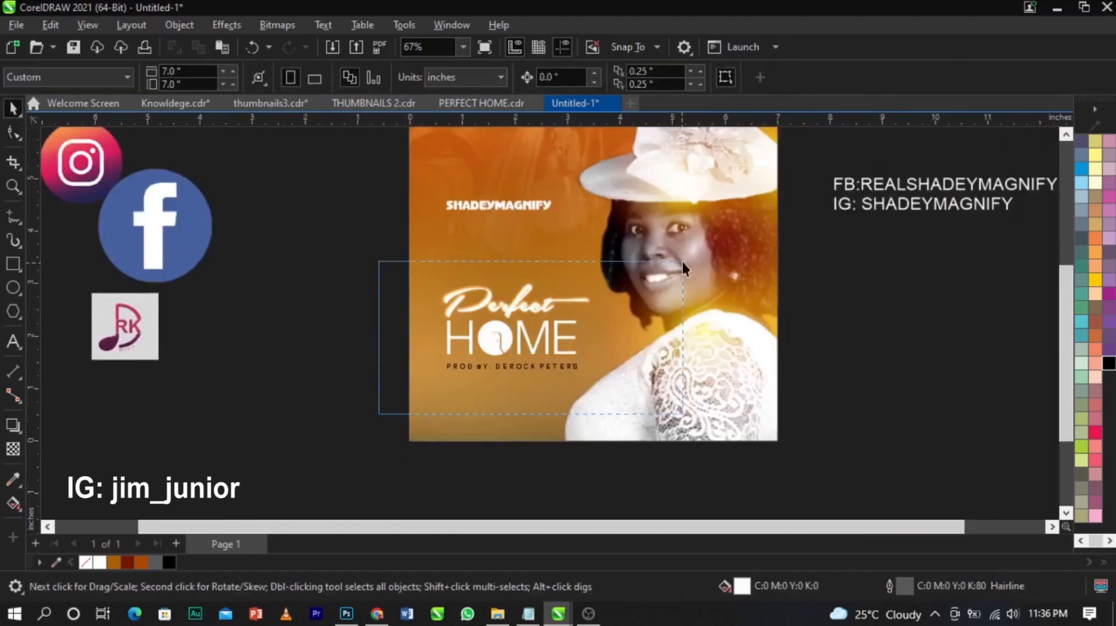
pyautogui.moveTo(682, 262); pyautogui.dragTo(682, 264)
pyautogui.hotkey('ctrl', 'u')
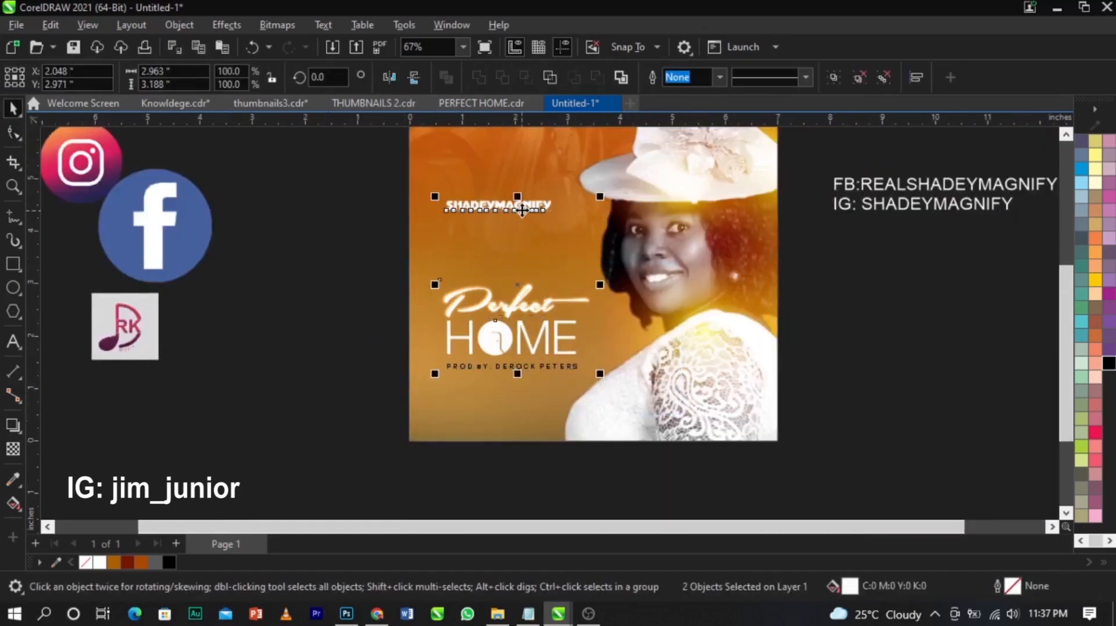
pyautogui.click(340, 259)
pyautogui.click(466, 326)
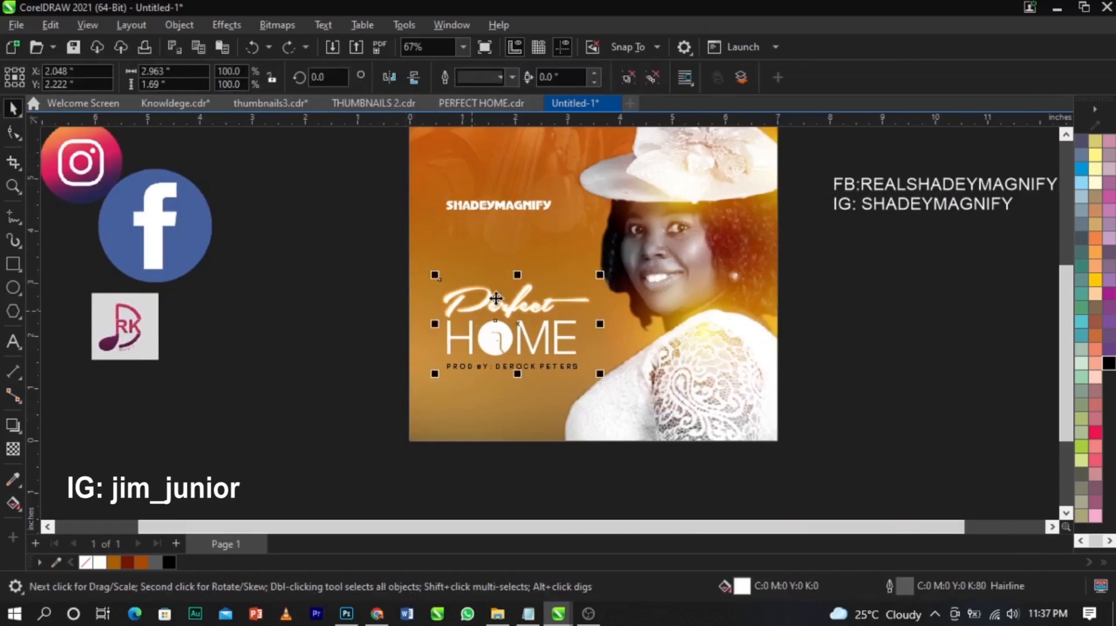
pyautogui.click(321, 266)
# Delete the blank lines above the FB and IG social media handles in the text beside the cover.
pyautogui.scroll(-3, 481, 303)
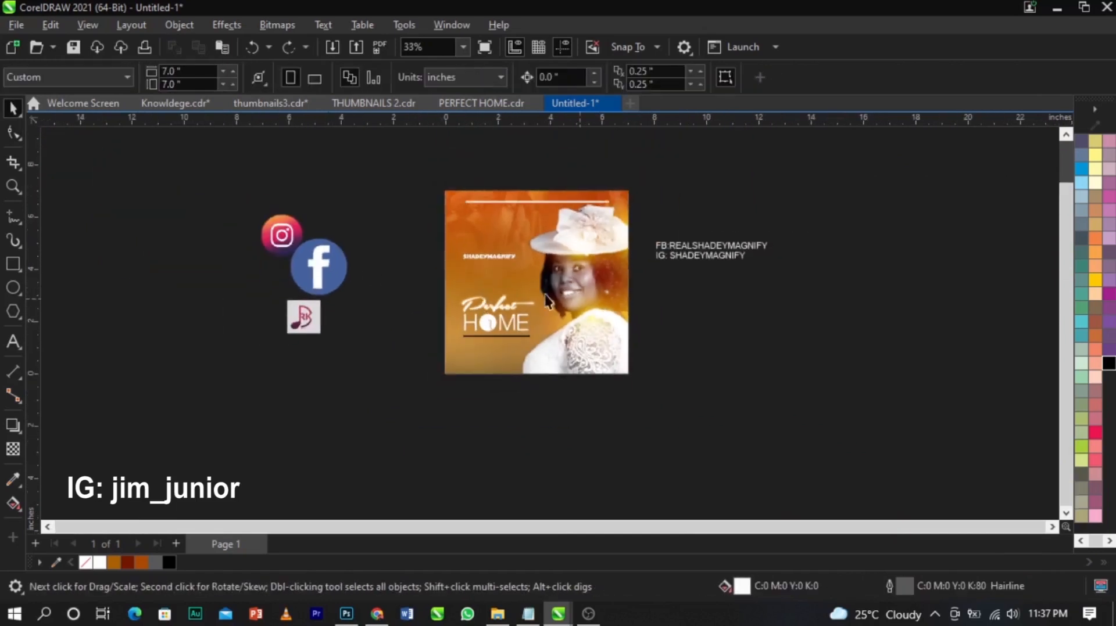
pyautogui.press('z')
pyautogui.moveTo(370, 182); pyautogui.dragTo(729, 415)
pyautogui.press('space')
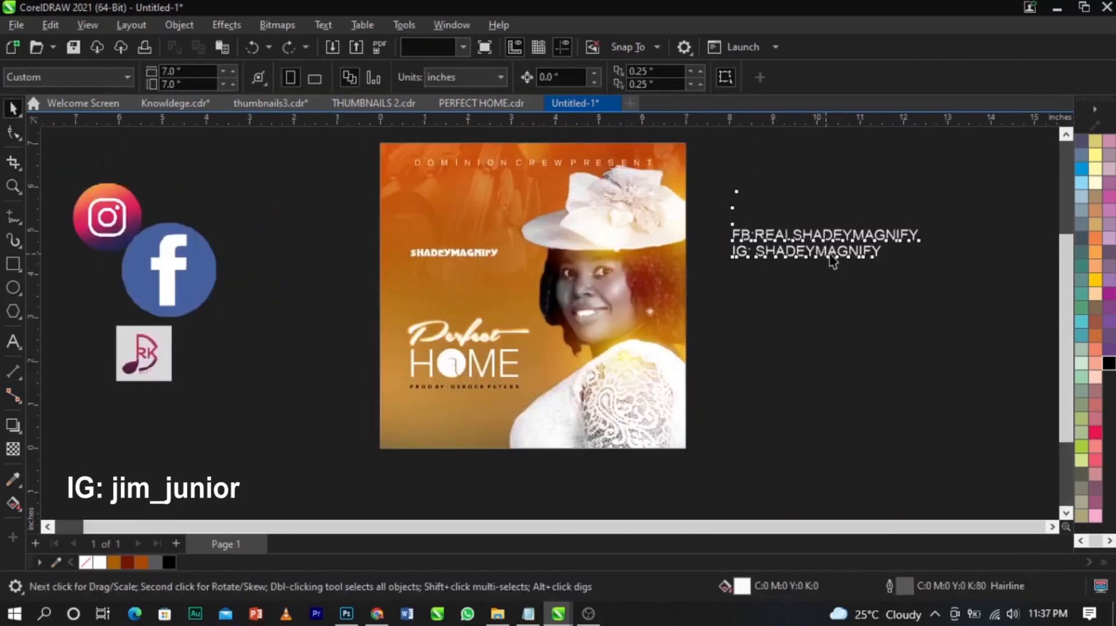
pyautogui.click(834, 253)
pyautogui.doubleClick(735, 235)
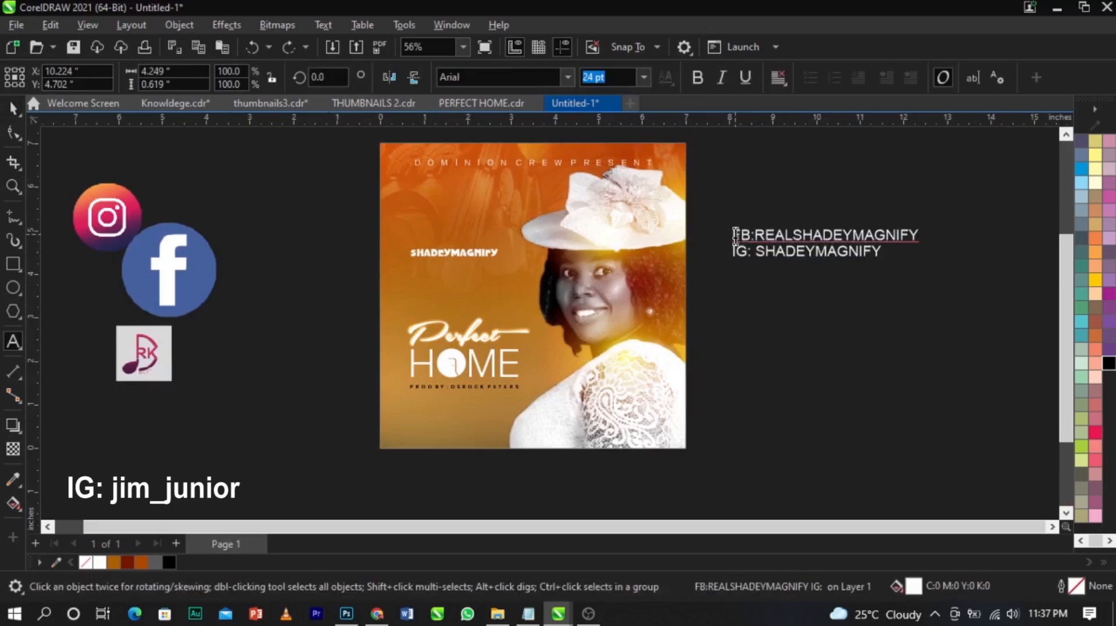
pyautogui.press('BackSpace')
pyautogui.press('BackSpace')
pyautogui.press('BackSpace')
pyautogui.hotkey('ctrl', 'space')
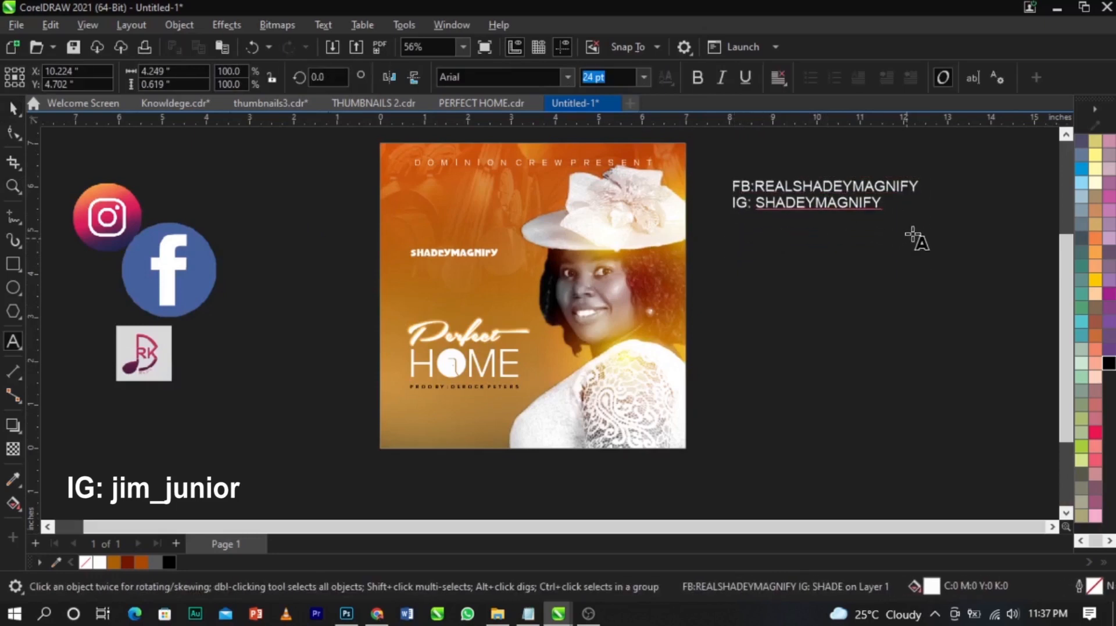
# Scale the social media handles text to about 1.418 × 0.207 inches, place it below the producer credit and fill it with black.
pyautogui.moveTo(923, 213); pyautogui.dragTo(519, 394)
pyautogui.moveTo(445, 426); pyautogui.dragTo(445, 423)
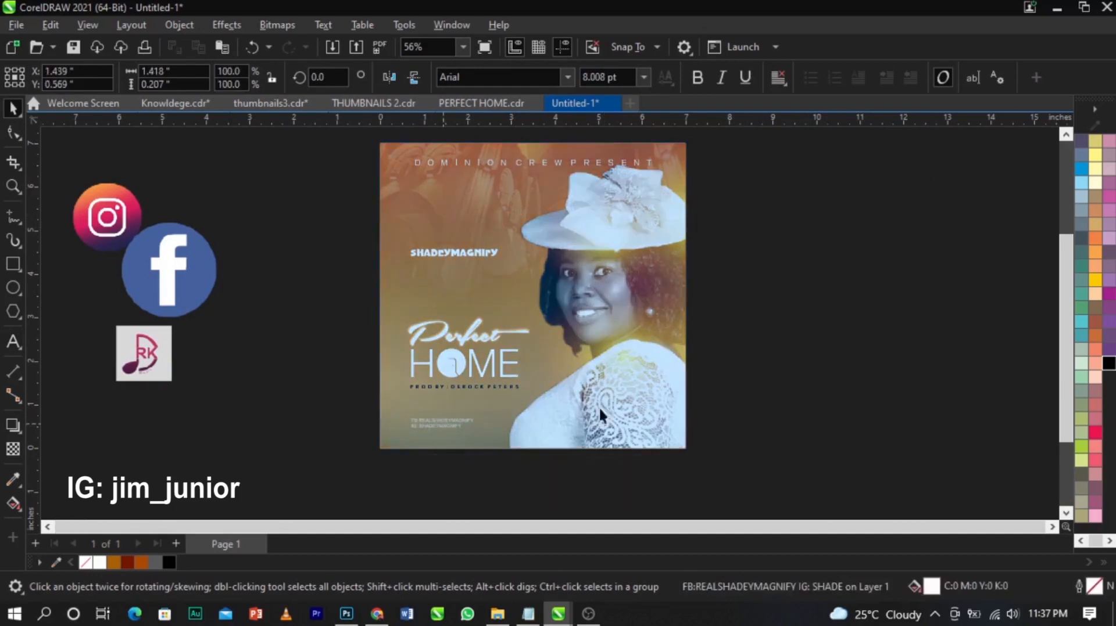
pyautogui.moveTo(349, 476); pyautogui.dragTo(531, 410)
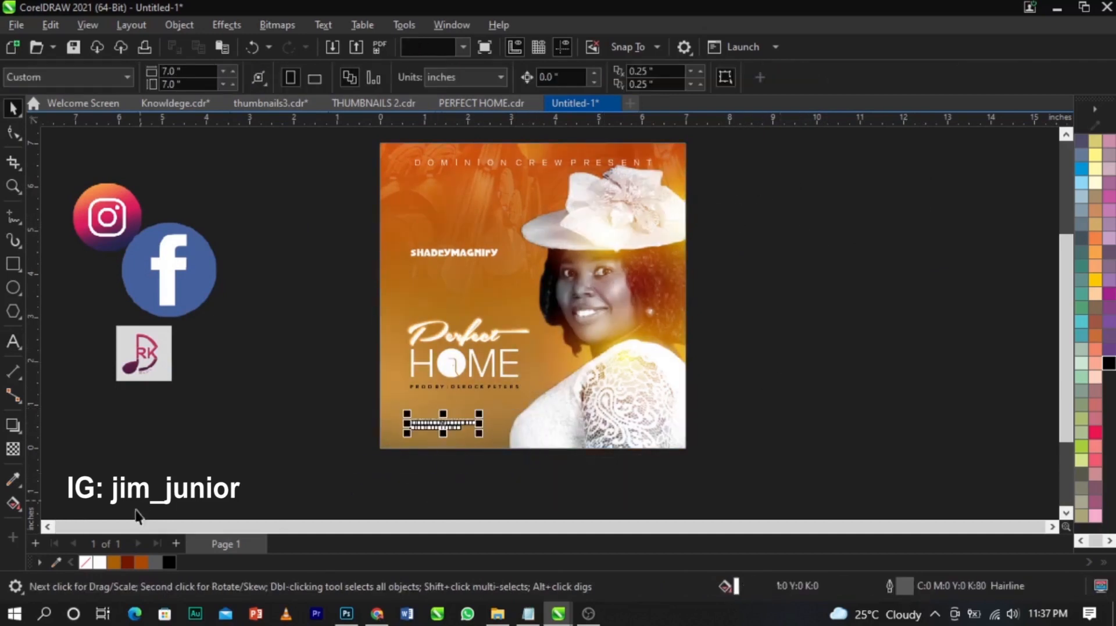
pyautogui.click(174, 561)
pyautogui.click(567, 77)
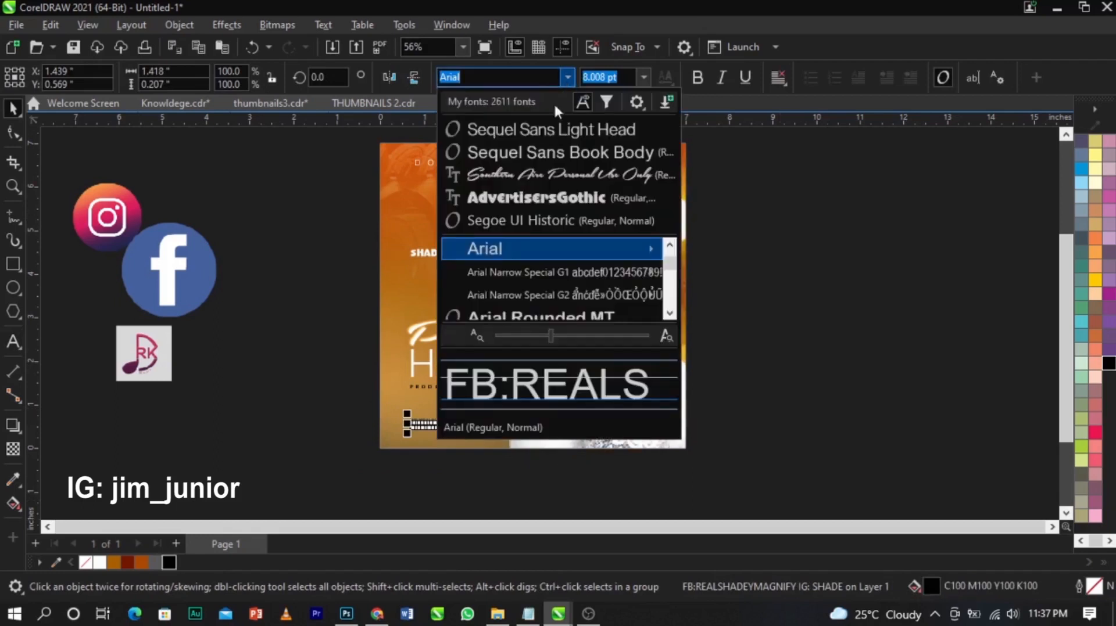
pyautogui.press('Escape')
# Move the Facebook and Instagram icons down beside the cover's lower-left edge, close to the handles text.
pyautogui.moveTo(173, 269); pyautogui.dragTo(307, 407)
pyautogui.moveTo(113, 218); pyautogui.dragTo(336, 406)
pyautogui.press('z')
pyautogui.moveTo(207, 349); pyautogui.dragTo(612, 465)
pyautogui.press('space')
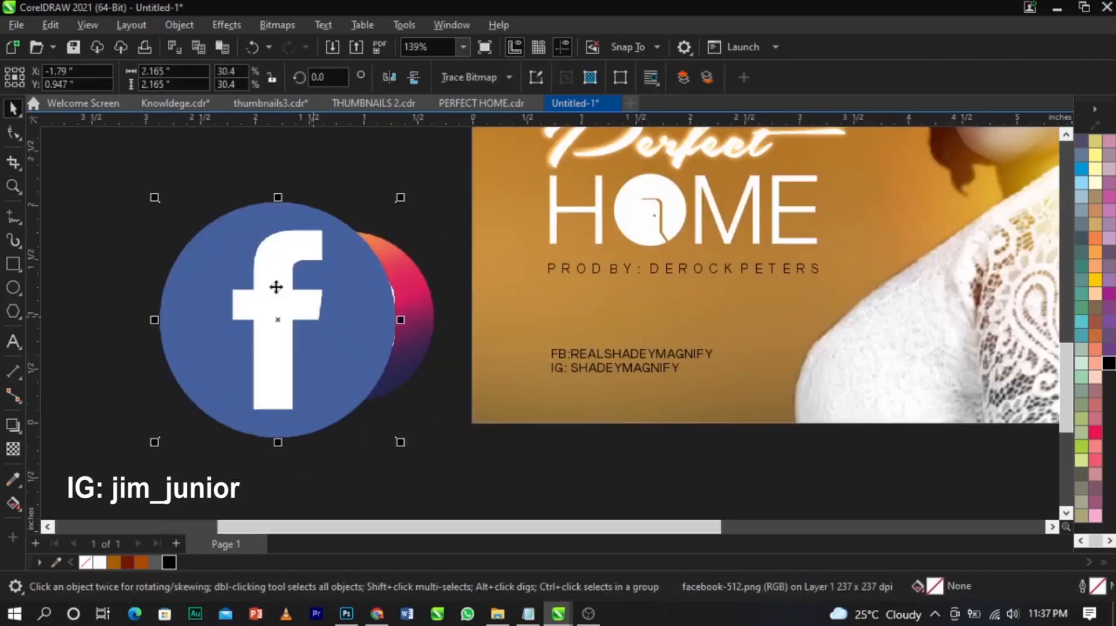
# Spread the overlapping icons apart so Facebook sits to the left of Instagram, both outside the cover.
pyautogui.click(394, 237)
pyautogui.scroll(2, 578, 386)
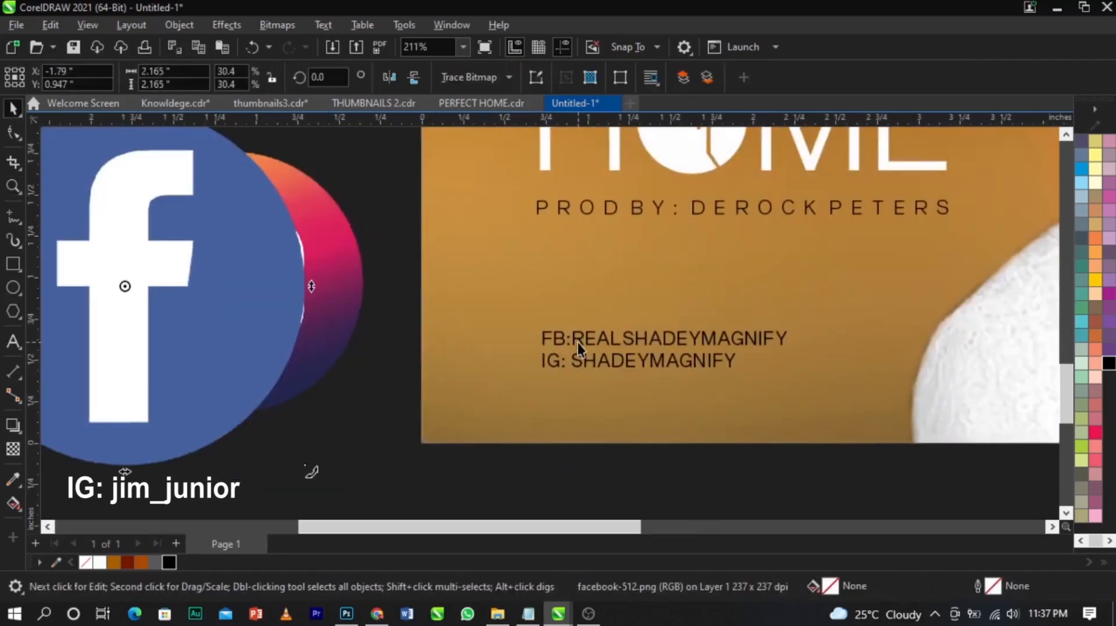
pyautogui.click(577, 343)
pyautogui.scroll(-2, 572, 347)
pyautogui.click(391, 343)
pyautogui.moveTo(391, 343); pyautogui.dragTo(244, 308)
pyautogui.moveTo(414, 315); pyautogui.dragTo(445, 321)
pyautogui.click(243, 289)
pyautogui.moveTo(267, 288); pyautogui.dragTo(249, 299)
# Convert the Facebook icon to a 1-bit black-and-white bitmap using Line Art with threshold 149.
pyautogui.click(277, 25)
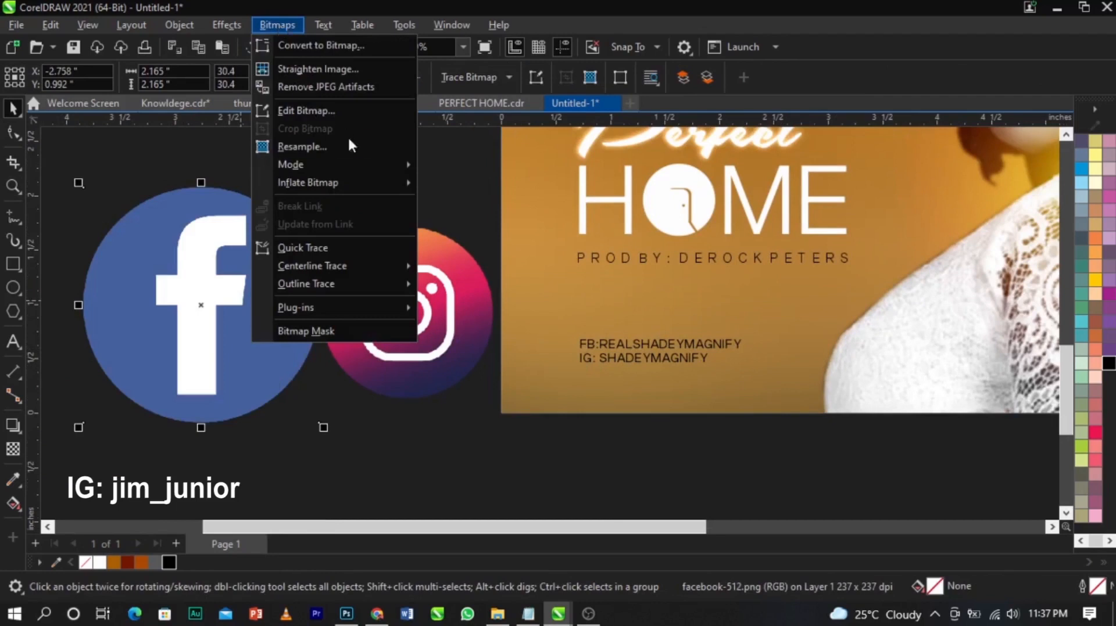
pyautogui.moveTo(365, 165)
pyautogui.click(455, 167)
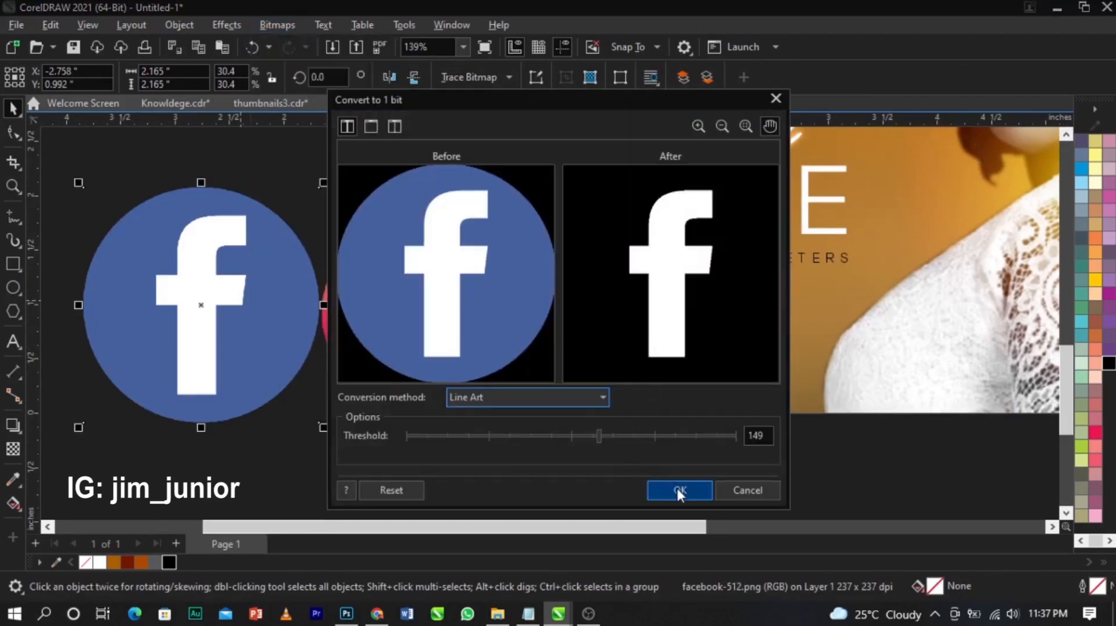
pyautogui.click(677, 489)
# Outline-trace the Facebook bitmap as line art and delete the original bitmap.
pyautogui.click(475, 81)
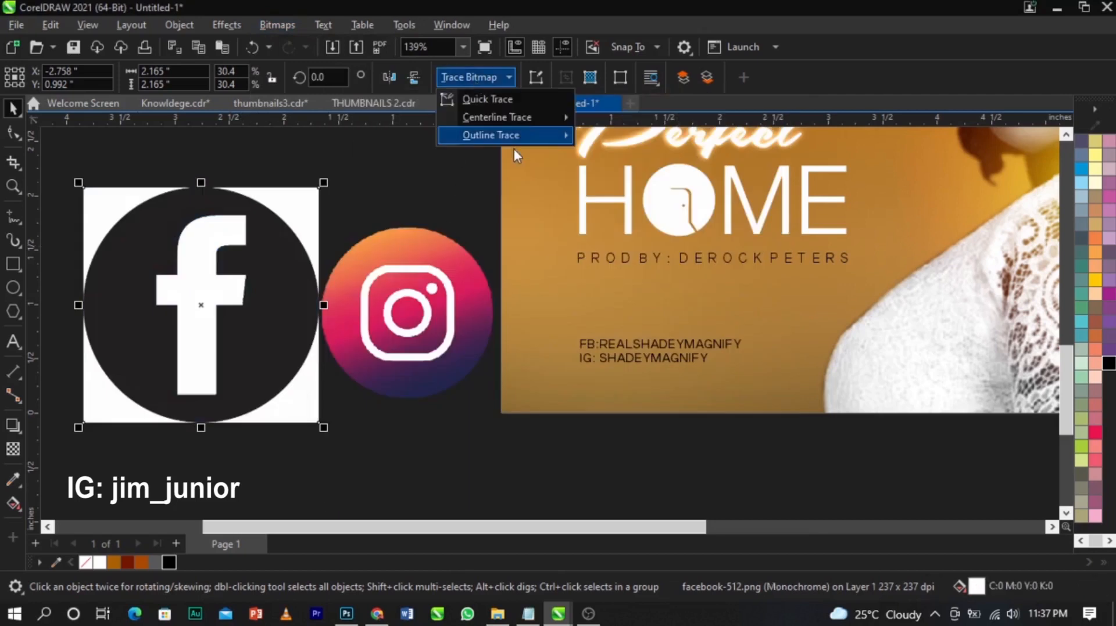
pyautogui.moveTo(518, 140)
pyautogui.click(648, 139)
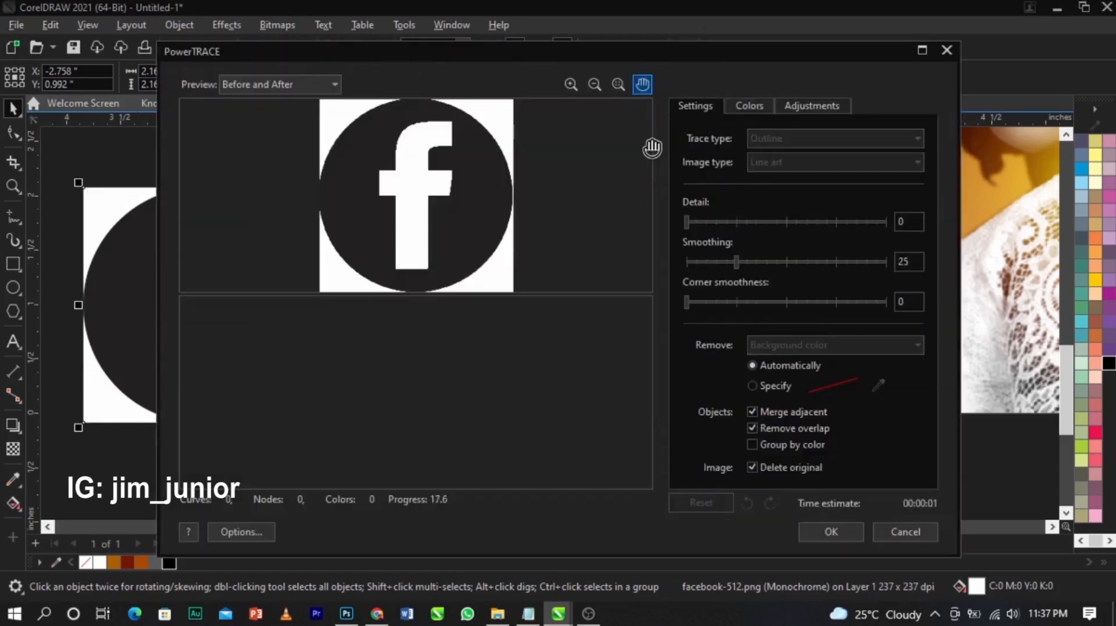
pyautogui.click(836, 530)
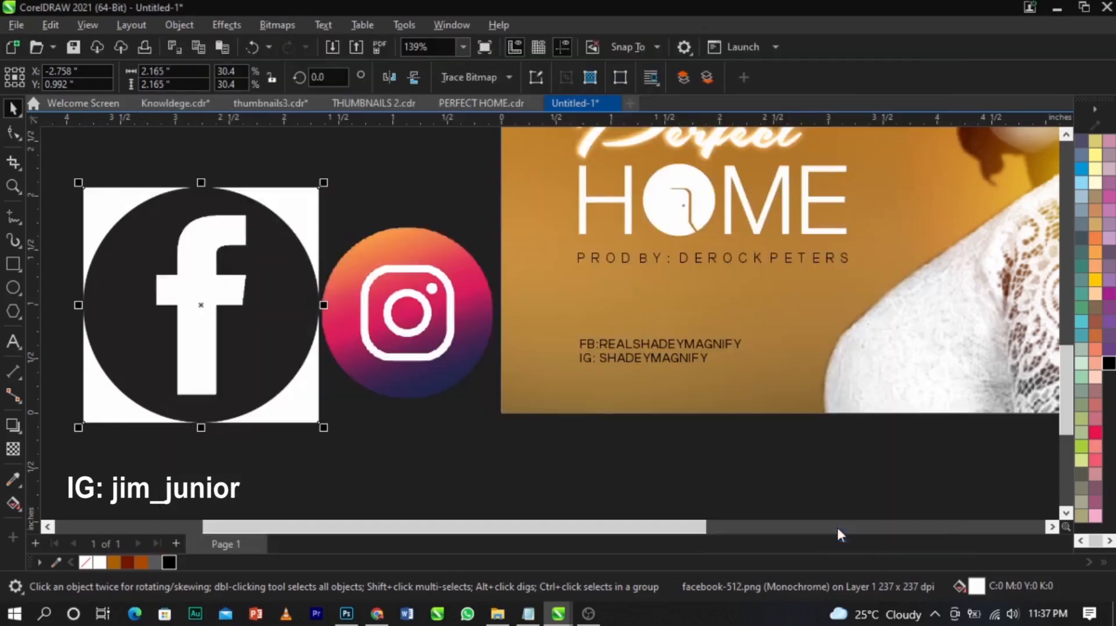
pyautogui.press('Delete')
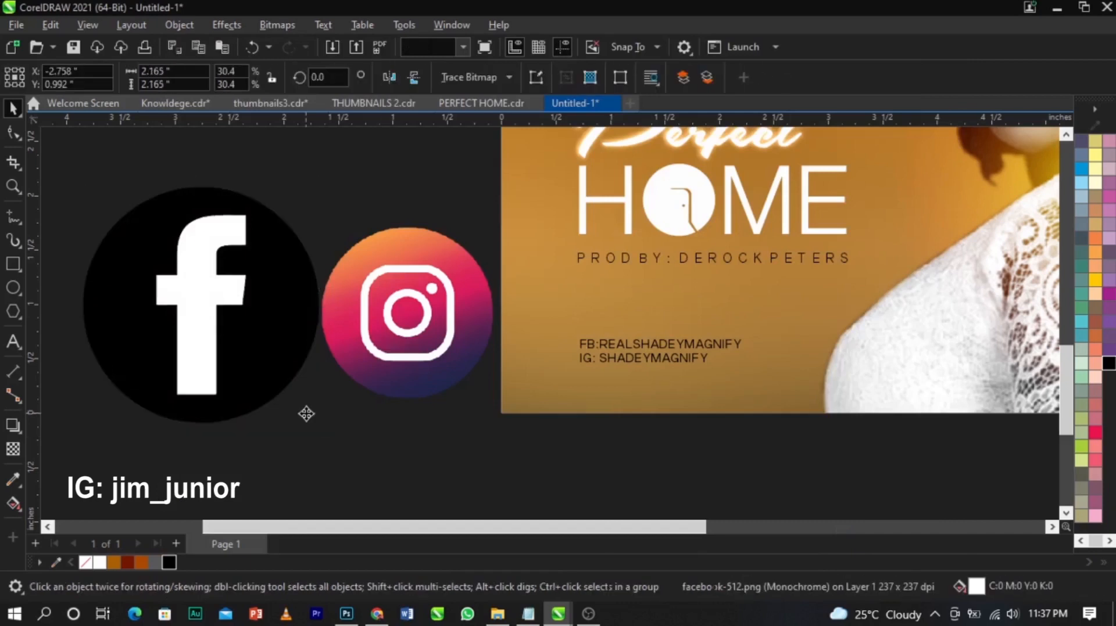
# Ungroup the traced Facebook icon and delete its white "f" shape to leave a cut-out.
pyautogui.click(261, 370)
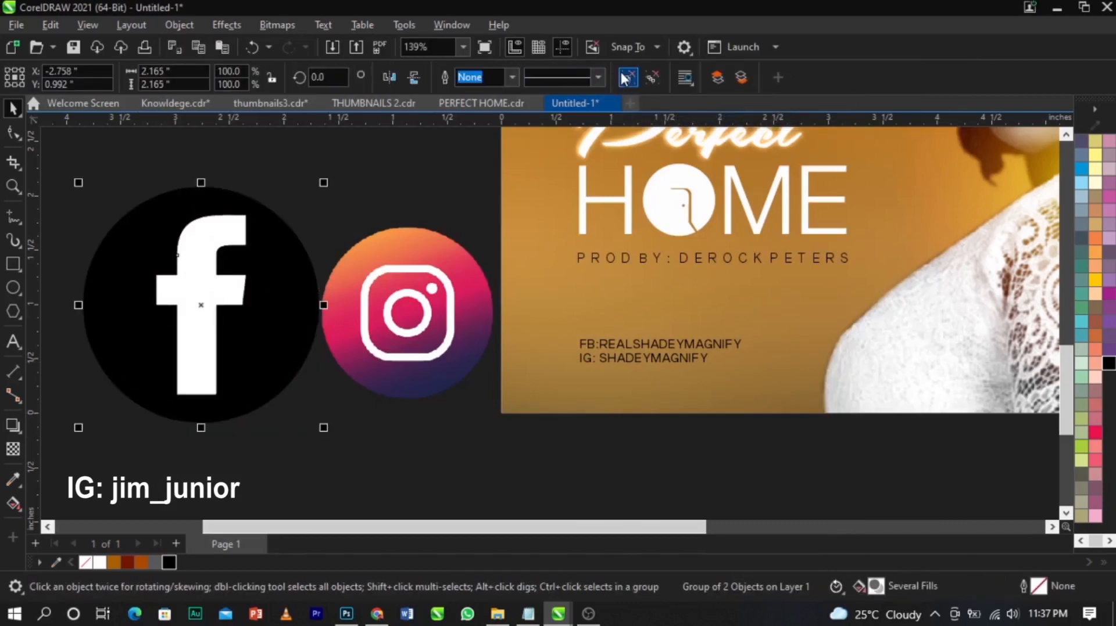
pyautogui.click(400, 238)
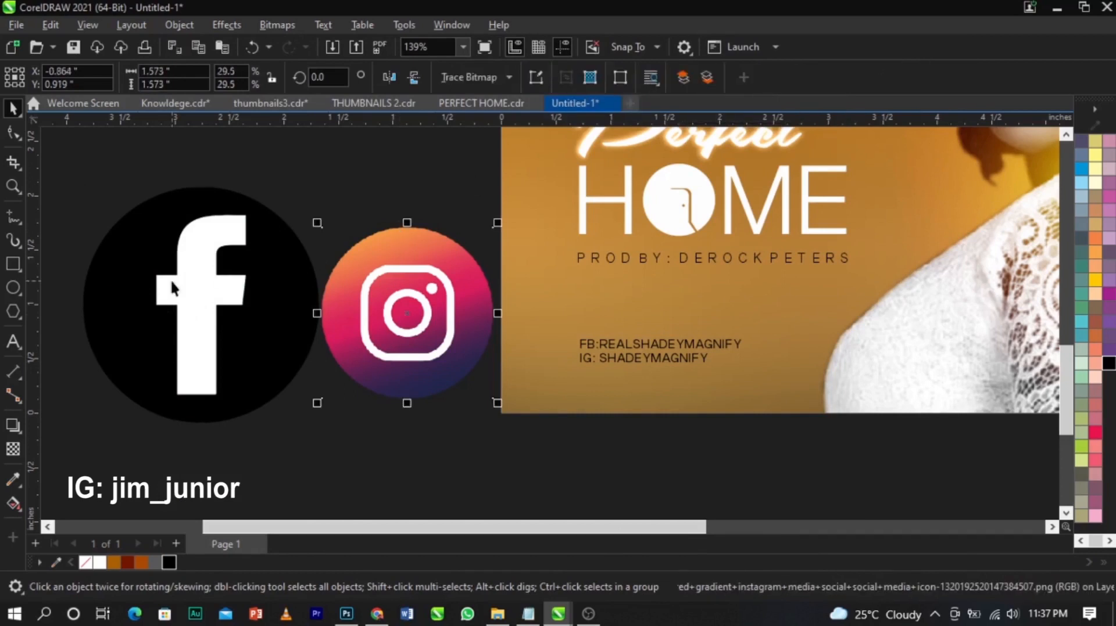
pyautogui.click(174, 284)
pyautogui.press('Delete')
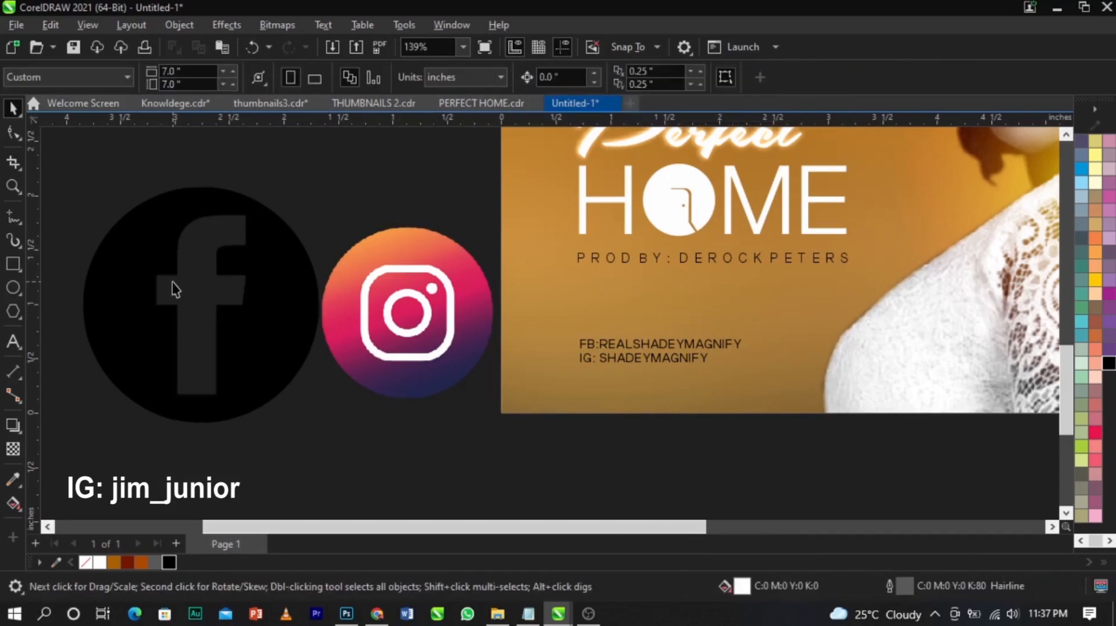
# Convert the Instagram icon to a 1-bit black-and-white bitmap using Line Art with threshold 185.
pyautogui.click(393, 320)
pyautogui.click(278, 24)
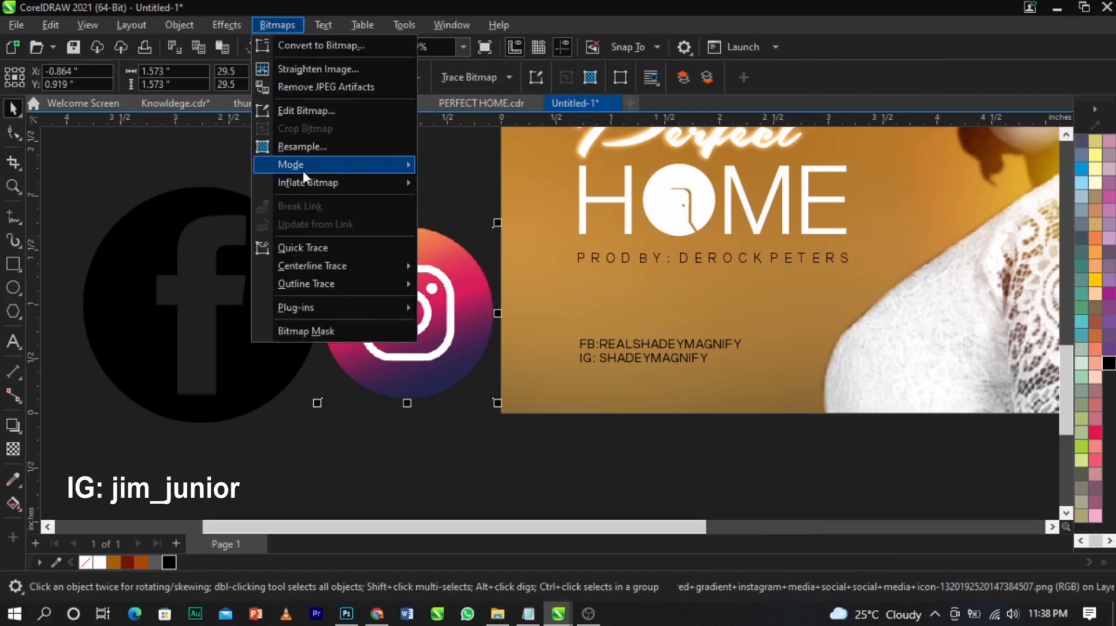
pyautogui.moveTo(344, 166)
pyautogui.click(455, 169)
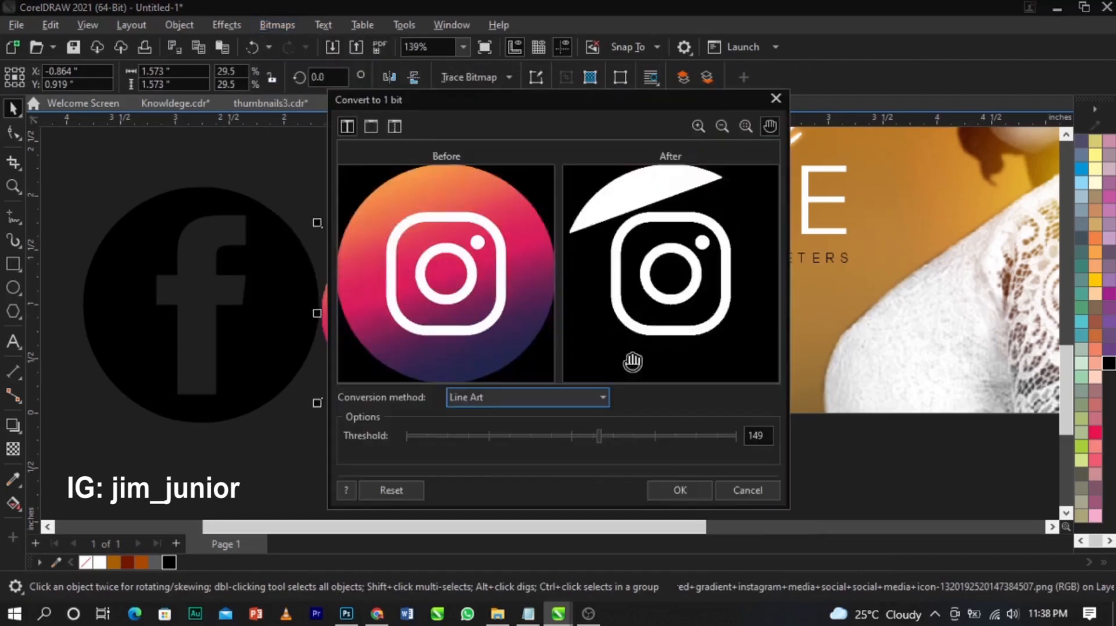
pyautogui.moveTo(633, 436); pyautogui.dragTo(657, 436)
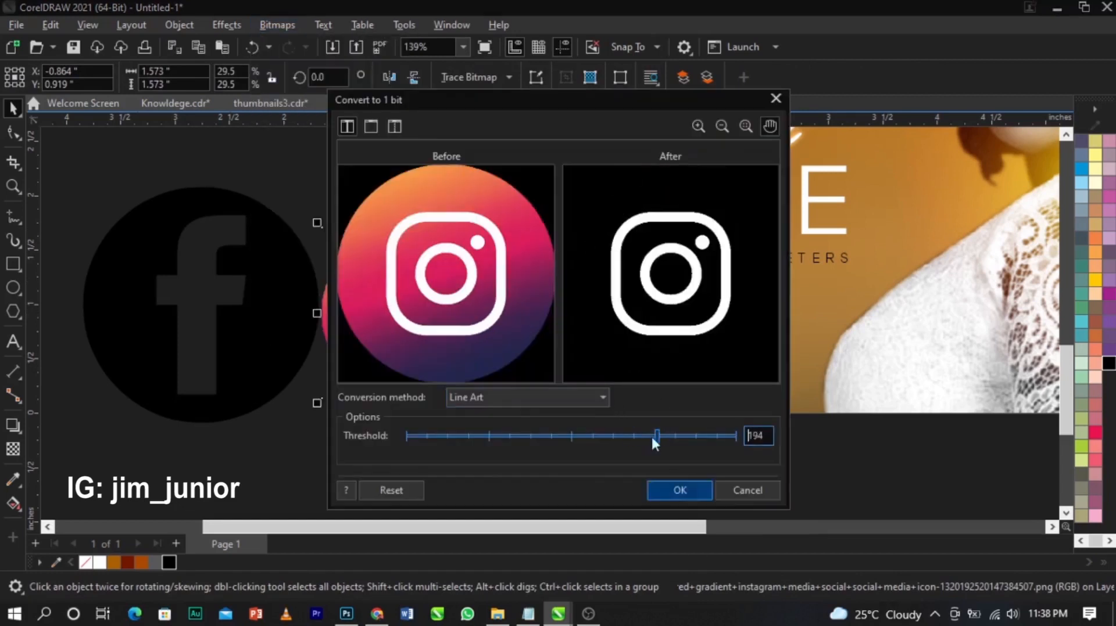
pyautogui.moveTo(556, 437)
pyautogui.mouseDown()
pyautogui.moveTo(510, 437)
pyautogui.moveTo(540, 437)
pyautogui.mouseUp()
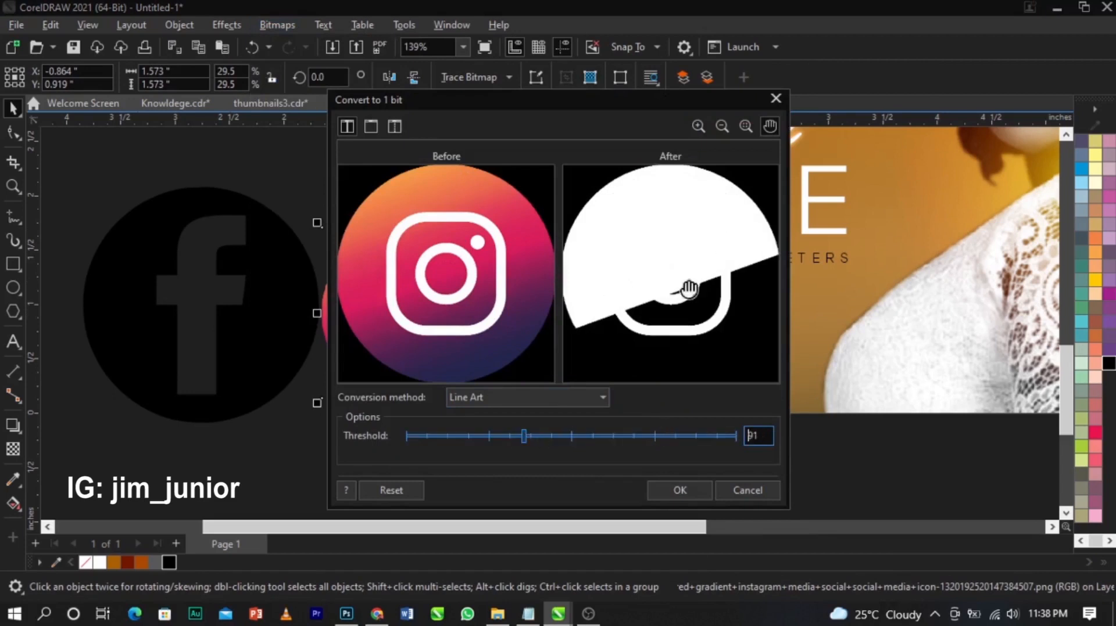
pyautogui.click(655, 435)
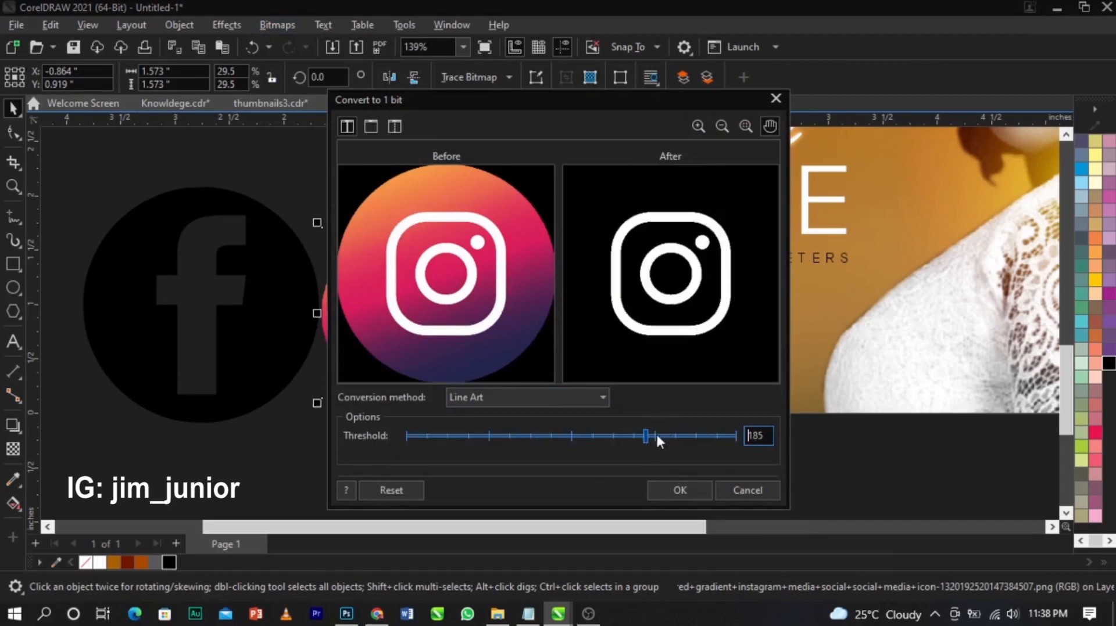
pyautogui.click(670, 488)
# Outline-trace the Instagram bitmap as line art and delete the original bitmap behind the tracing.
pyautogui.click(493, 77)
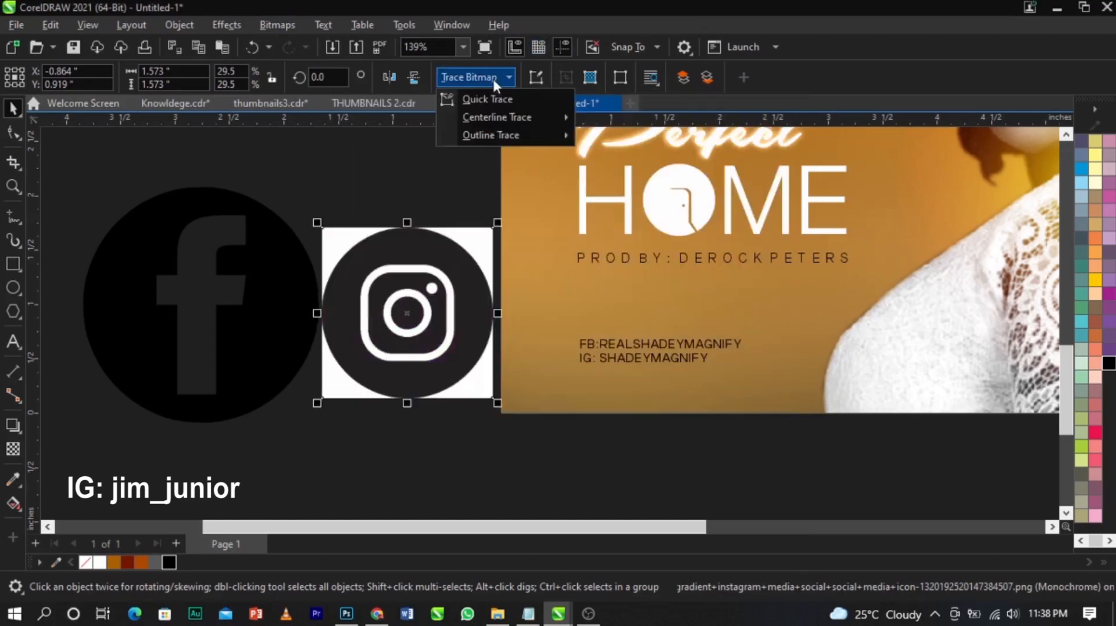
pyautogui.moveTo(507, 136)
pyautogui.click(619, 145)
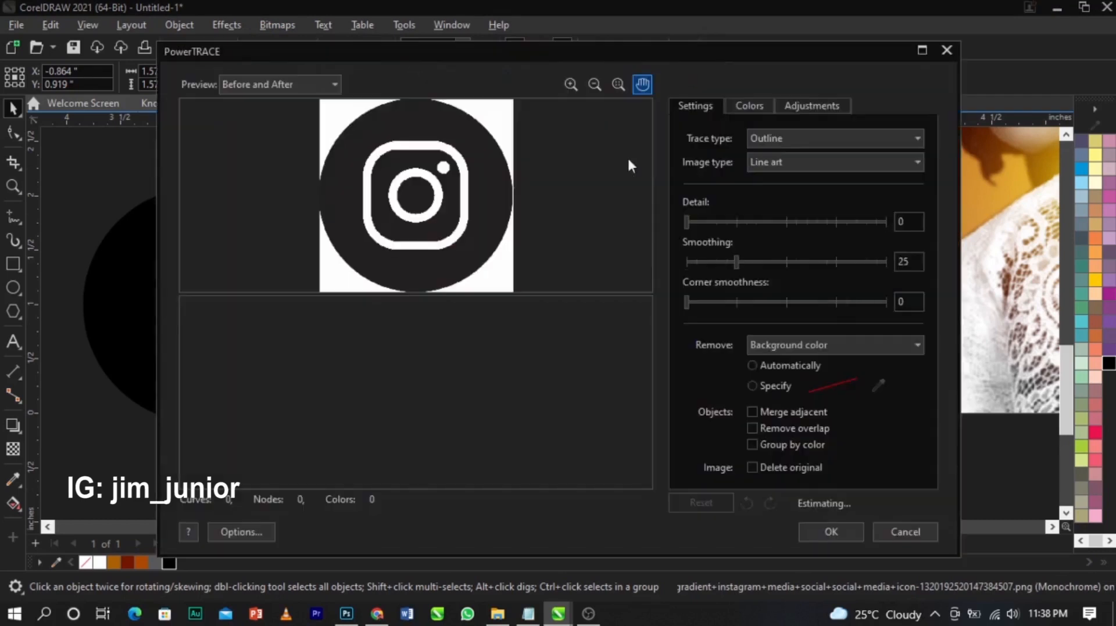
pyautogui.click(819, 532)
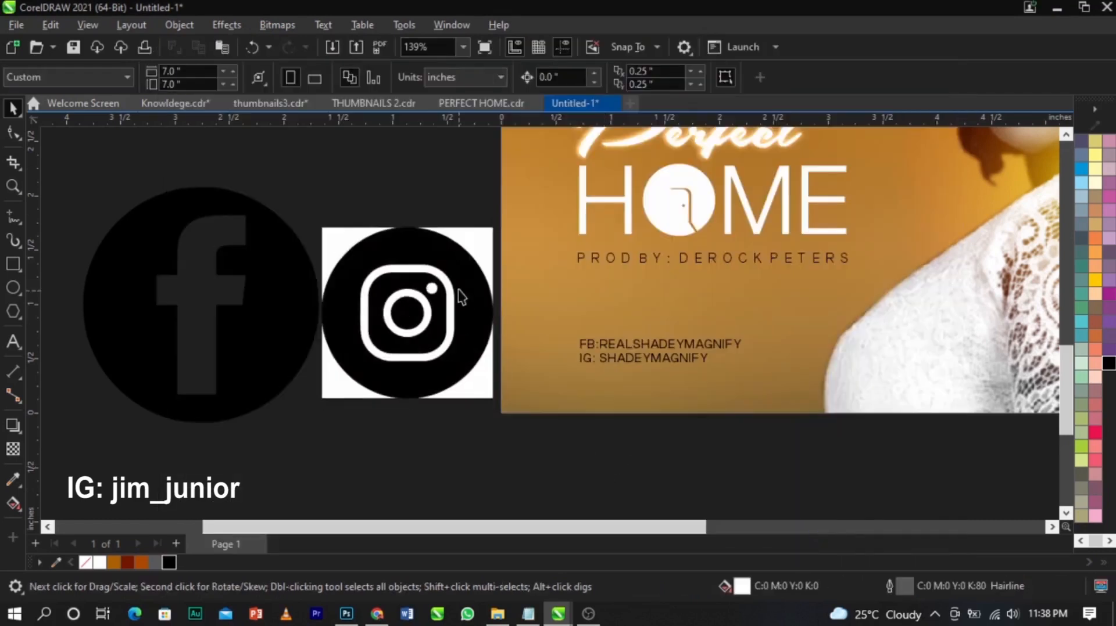
pyautogui.click(481, 233)
pyautogui.press('Delete')
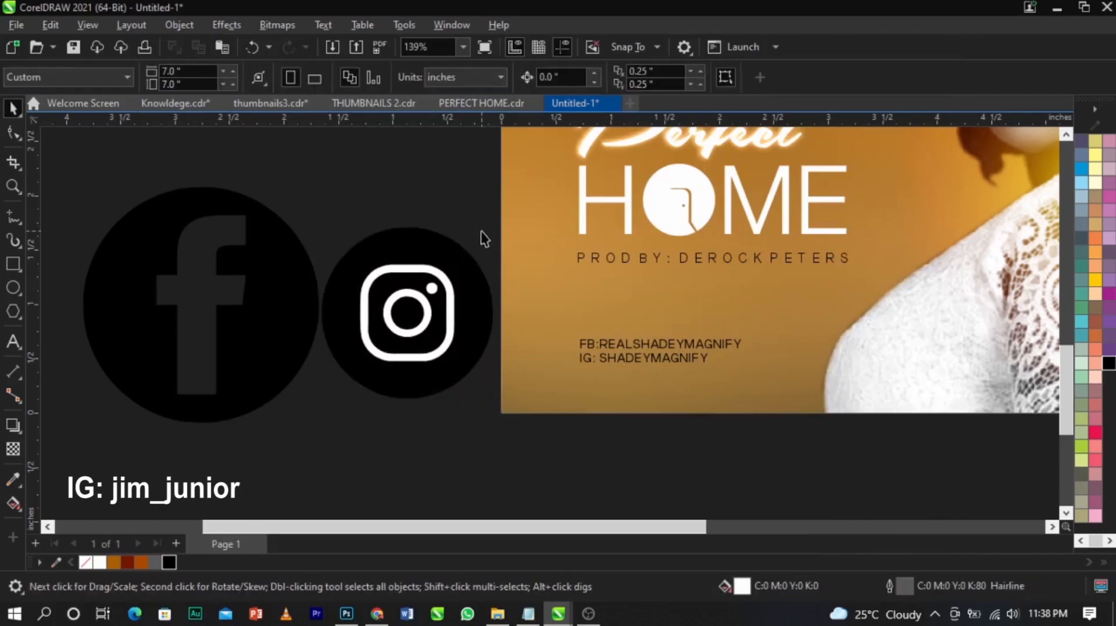
# Ungroup the traced Instagram icon and delete its white camera frame, lens ring and dot shapes.
pyautogui.click(456, 294)
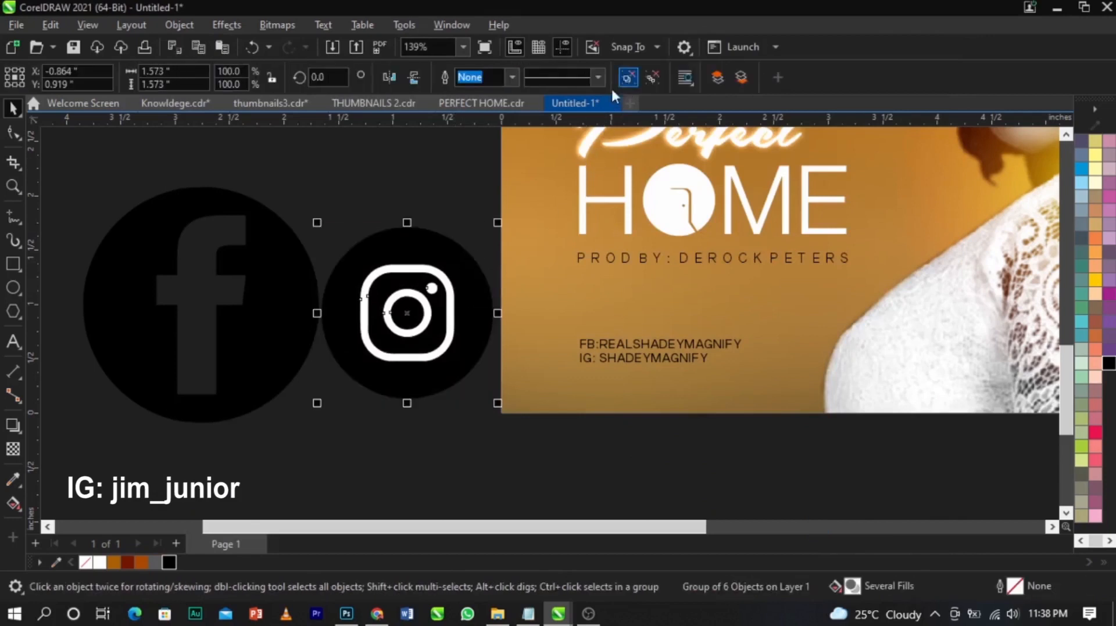
pyautogui.click(437, 231)
pyautogui.click(446, 276)
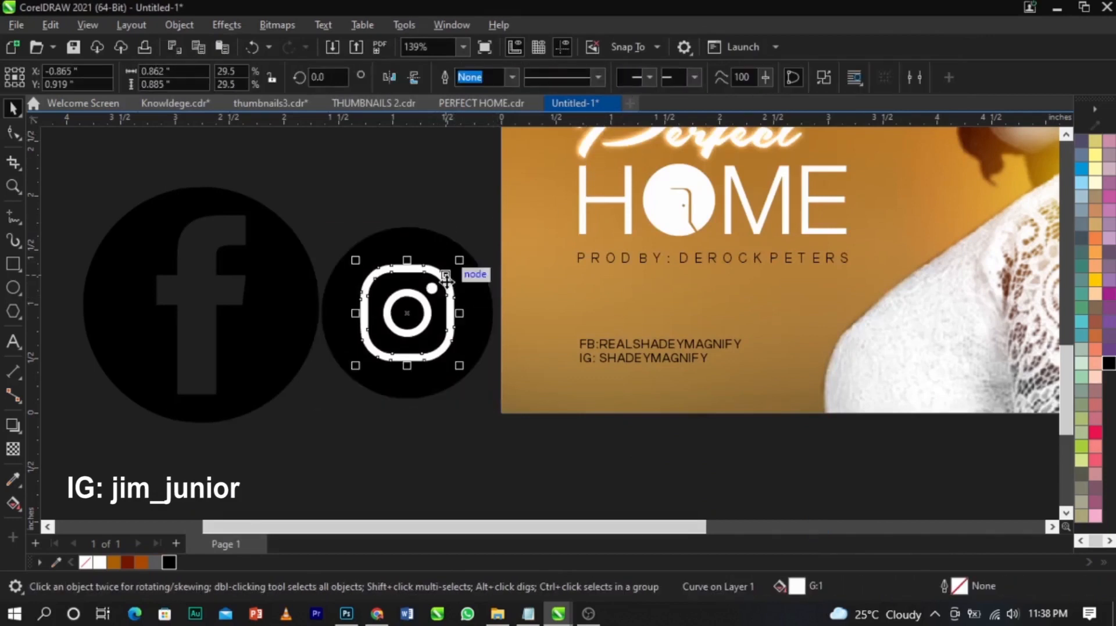
pyautogui.press('Delete')
pyautogui.click(430, 318)
pyautogui.press('Delete')
pyautogui.click(432, 289)
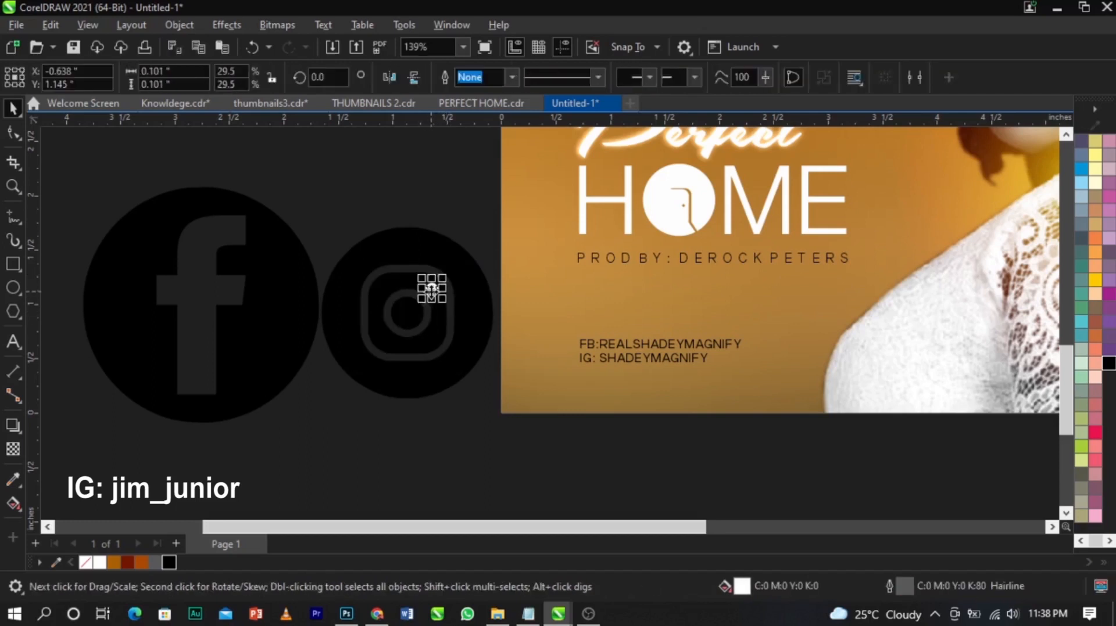
pyautogui.press('Delete')
# Scale the Facebook icon to about 1.582 inches and centre it on the Instagram icon so their sizes match.
pyautogui.moveTo(405, 308); pyautogui.dragTo(530, 430)
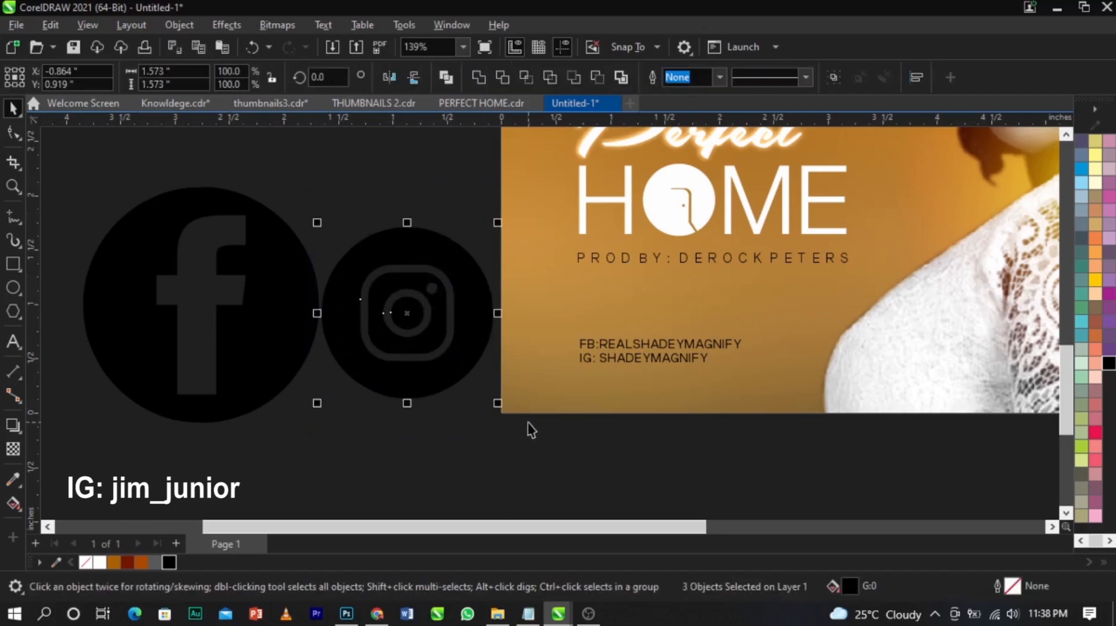
pyautogui.moveTo(366, 459); pyautogui.dragTo(66, 161)
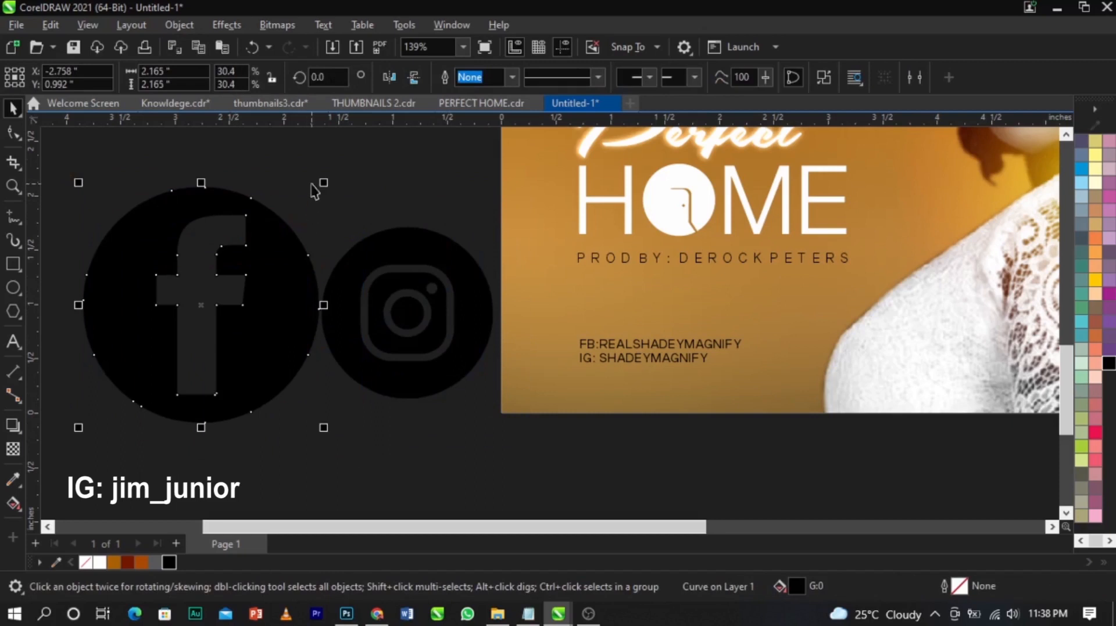
pyautogui.moveTo(327, 186); pyautogui.dragTo(347, 289)
pyautogui.keyDown('shift'); pyautogui.click(344, 282); pyautogui.keyUp('shift')
pyautogui.press('c')
pyautogui.press('e')
pyautogui.click(486, 332)
pyautogui.scroll(2, 481, 277)
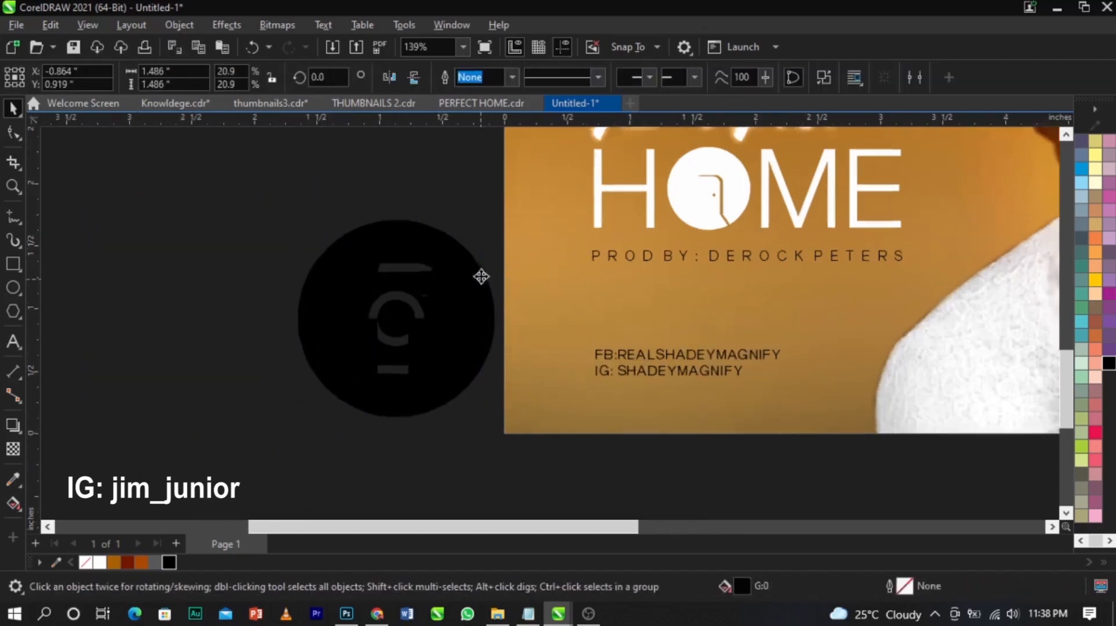
pyautogui.moveTo(498, 206); pyautogui.dragTo(508, 193)
# Scale the Facebook and Instagram icons together to about 12.5% and place them on the cover beside the social handles.
pyautogui.click(253, 246)
pyautogui.moveTo(282, 325); pyautogui.dragTo(468, 333)
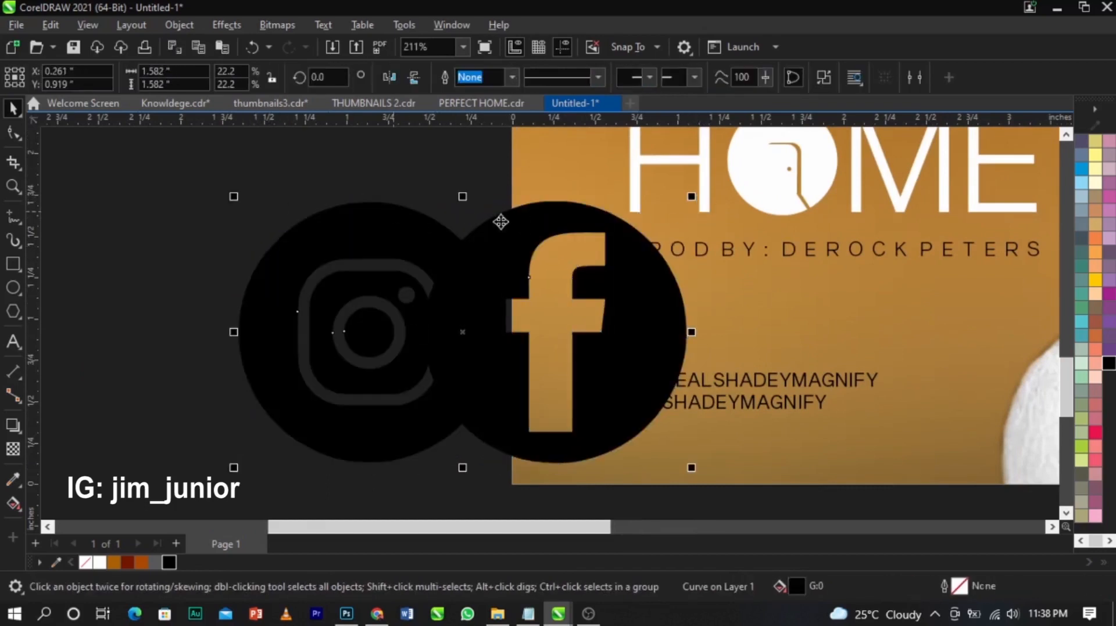
pyautogui.keyDown('shift'); pyautogui.click(428, 219); pyautogui.keyUp('shift')
pyautogui.moveTo(691, 197); pyautogui.dragTo(581, 435)
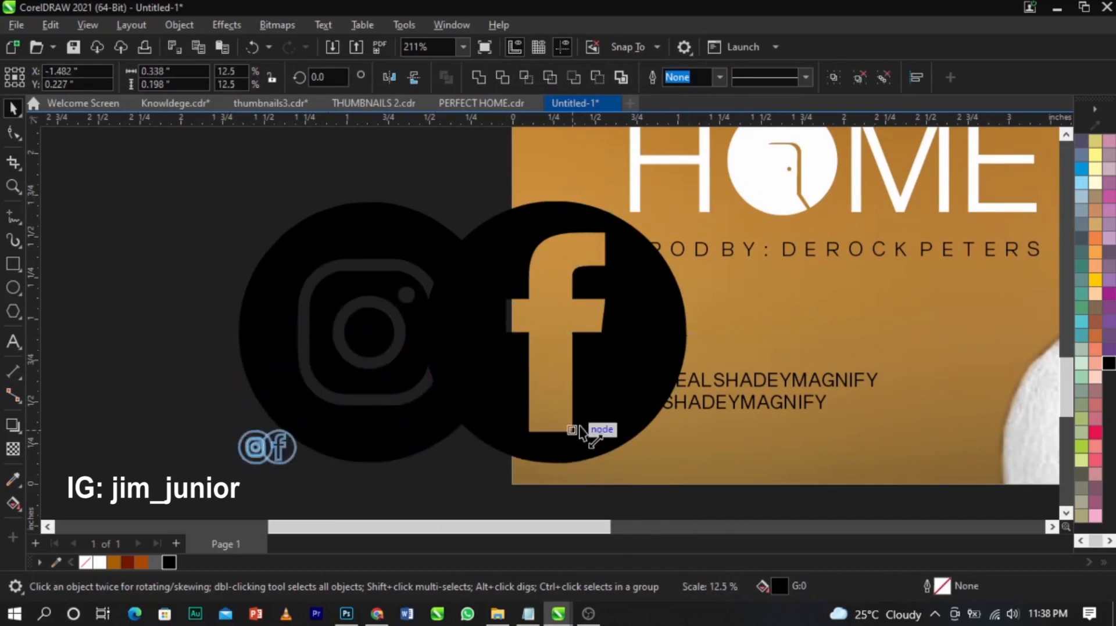
pyautogui.moveTo(280, 448); pyautogui.dragTo(503, 407)
pyautogui.moveTo(600, 397); pyautogui.dragTo(411, 395)
pyautogui.moveTo(283, 442)
pyautogui.mouseDown()
pyautogui.moveTo(421, 444)
pyautogui.moveTo(624, 372)
pyautogui.mouseUp()
# Delete the "FB:" and "IG:" prefixes from the two lines of social handle text.
pyautogui.press('z')
pyautogui.moveTo(475, 332); pyautogui.dragTo(947, 450)
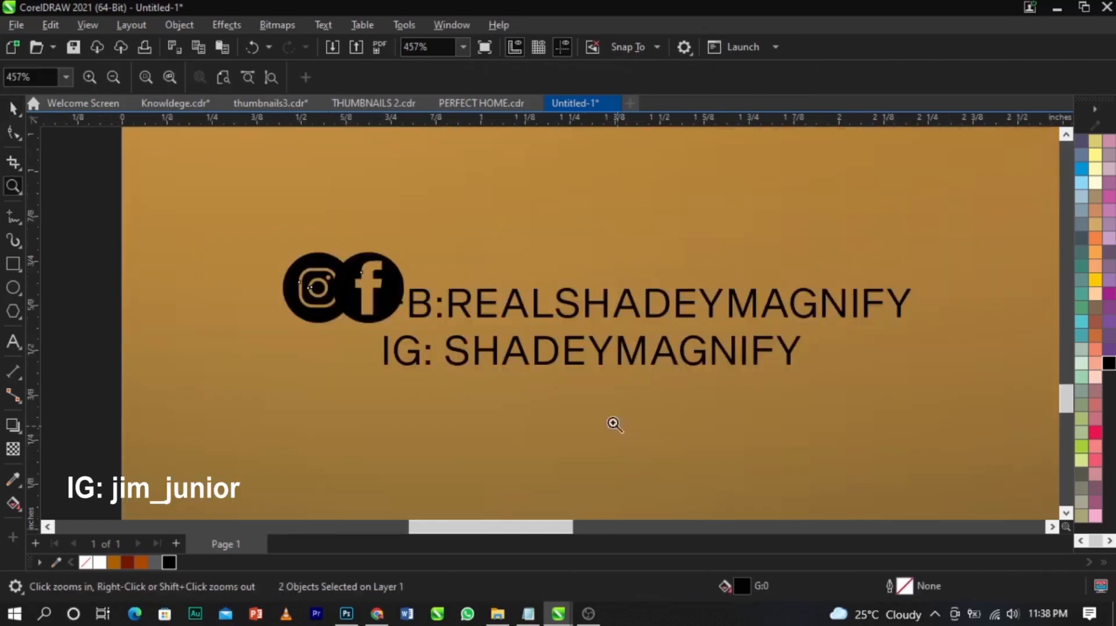
pyautogui.click(601, 417)
pyautogui.scroll(-2, 471, 337)
pyautogui.press('space')
pyautogui.click(452, 248)
pyautogui.click(427, 245)
pyautogui.press('F8')
pyautogui.moveTo(321, 241); pyautogui.dragTo(424, 243)
pyautogui.press('Delete')
pyautogui.moveTo(427, 285); pyautogui.dragTo(336, 282)
pyautogui.press('Delete')
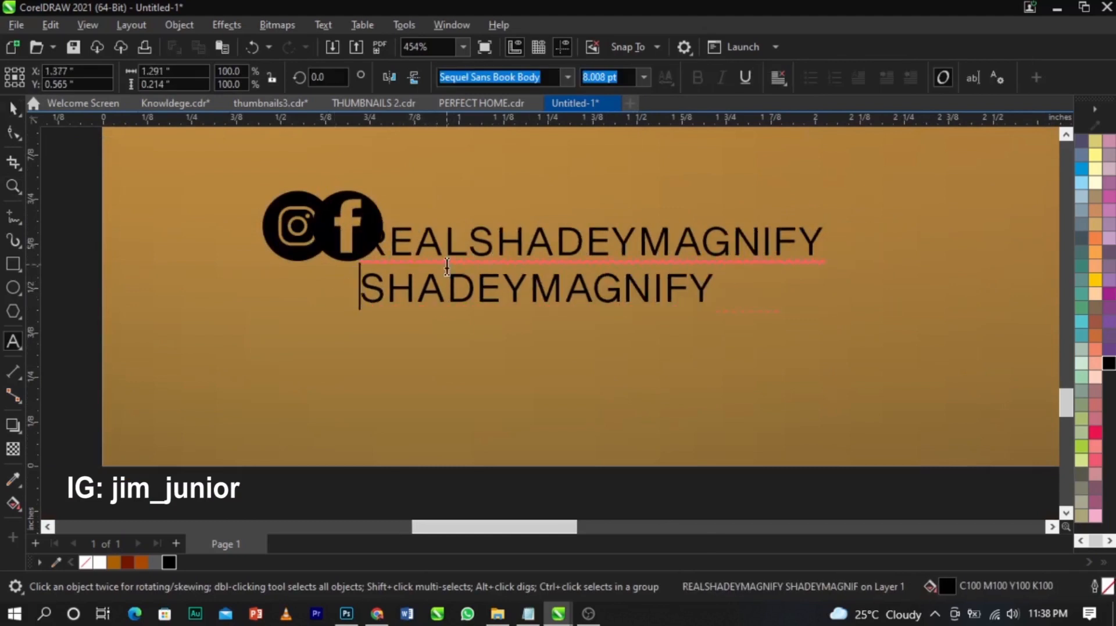
# Move the handle text away from the icons and scale it down slightly.
pyautogui.hotkey('ctrl', 'space')
pyautogui.moveTo(487, 294); pyautogui.dragTo(574, 297)
pyautogui.moveTo(915, 313); pyautogui.dragTo(871, 317)
pyautogui.press('Escape')
# Stack the Facebook icon above the Instagram icon and shrink both to about 0.08 inch beside the handle text.
pyautogui.moveTo(375, 225); pyautogui.dragTo(430, 239)
pyautogui.moveTo(322, 226); pyautogui.dragTo(433, 317)
pyautogui.keyDown('shift'); pyautogui.click(422, 259); pyautogui.keyUp('shift')
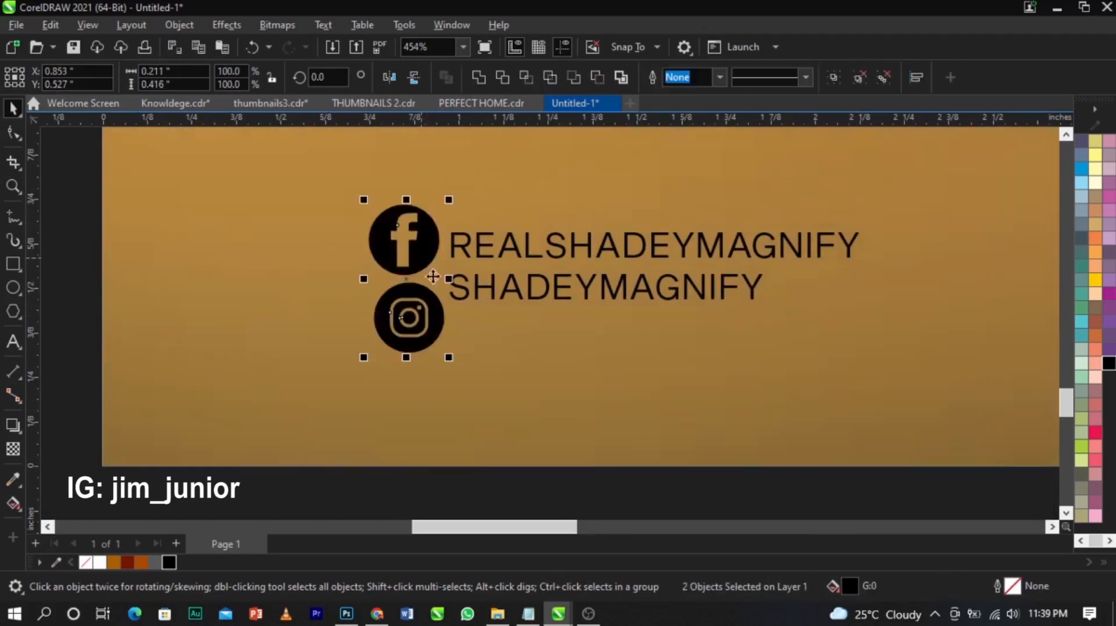
pyautogui.moveTo(449, 358); pyautogui.dragTo(405, 356)
pyautogui.moveTo(380, 233); pyautogui.dragTo(407, 306)
# Line up each icon with its own handle line and centre the Instagram icon beneath the Facebook icon.
pyautogui.click(432, 331)
pyautogui.scroll(1, 429, 296)
pyautogui.scroll(2, 446, 296)
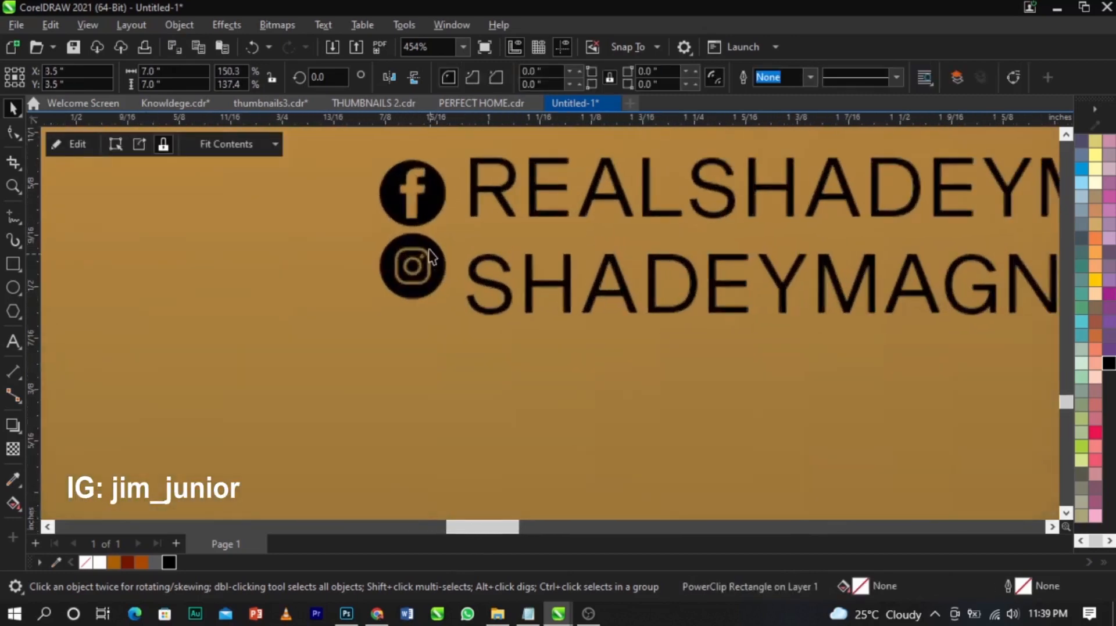
pyautogui.moveTo(431, 242); pyautogui.dragTo(427, 264)
pyautogui.click(423, 206)
pyautogui.scroll(2, 424, 207)
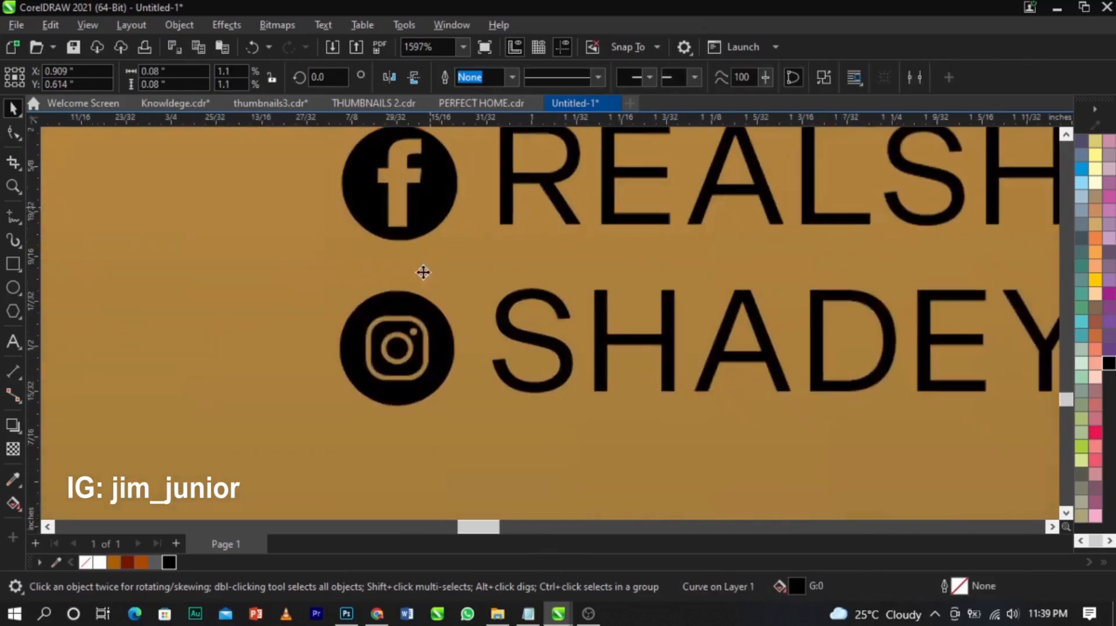
pyautogui.moveTo(429, 327); pyautogui.dragTo(436, 318)
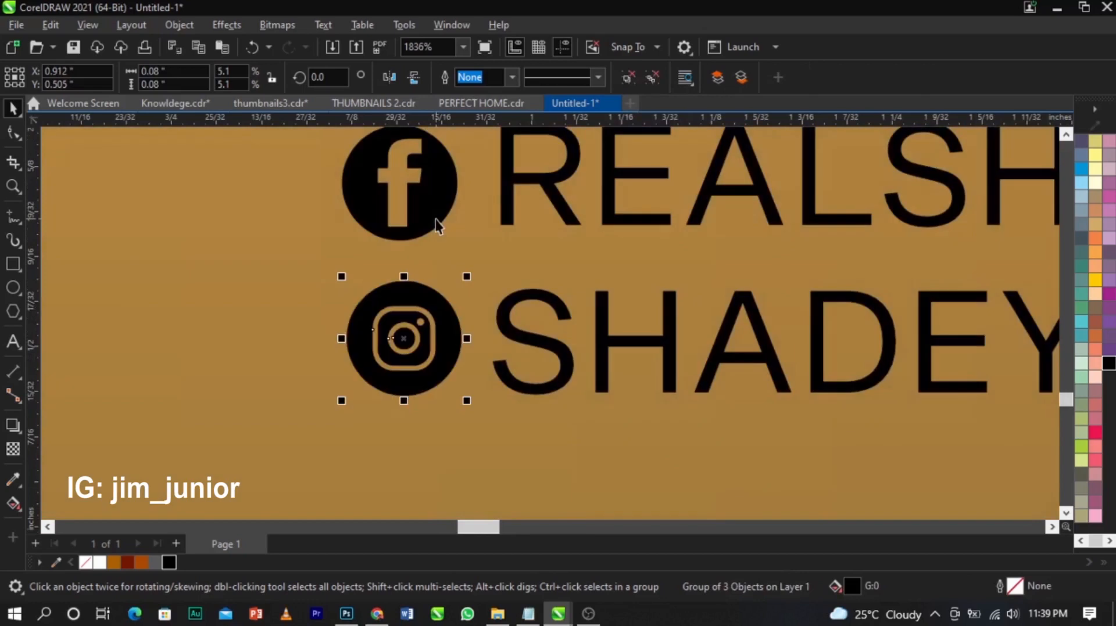
pyautogui.click(438, 206)
pyautogui.keyDown('shift'); pyautogui.click(432, 304); pyautogui.keyUp('shift')
pyautogui.scroll(-4, 434, 304)
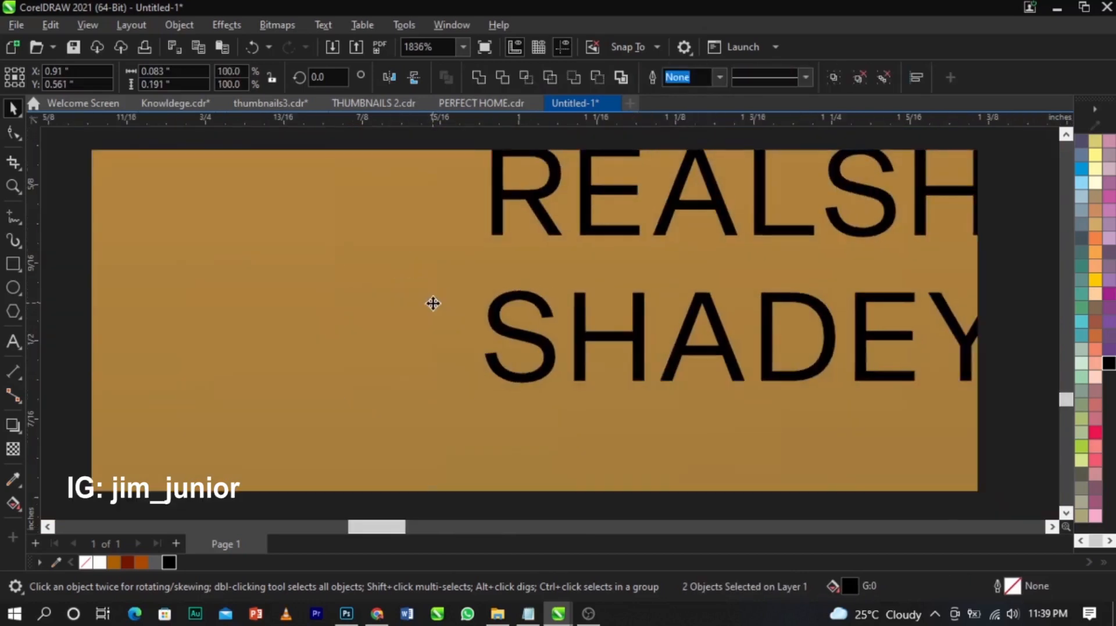
pyautogui.scroll(-5, 433, 304)
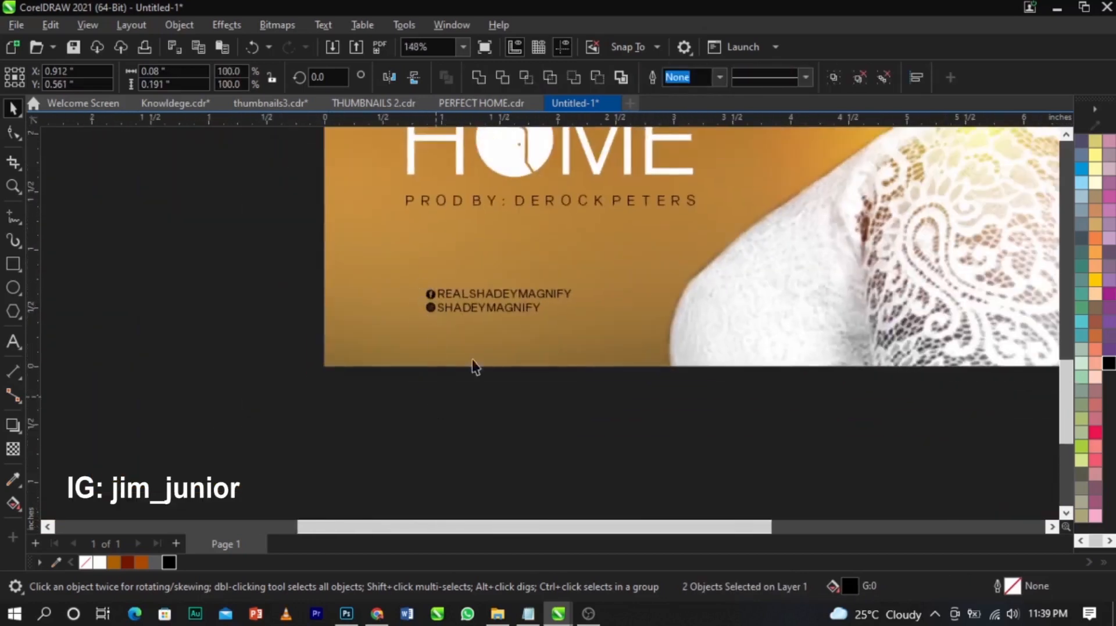
# Move the DRK Music logo onto the cover and shrink it to fit directly before the social icons.
pyautogui.click(444, 388)
pyautogui.scroll(-2, 495, 352)
pyautogui.scroll(-2, 495, 351)
pyautogui.moveTo(248, 285); pyautogui.dragTo(453, 334)
pyautogui.press('z')
pyautogui.moveTo(378, 294); pyautogui.dragTo(567, 366)
pyautogui.press('space')
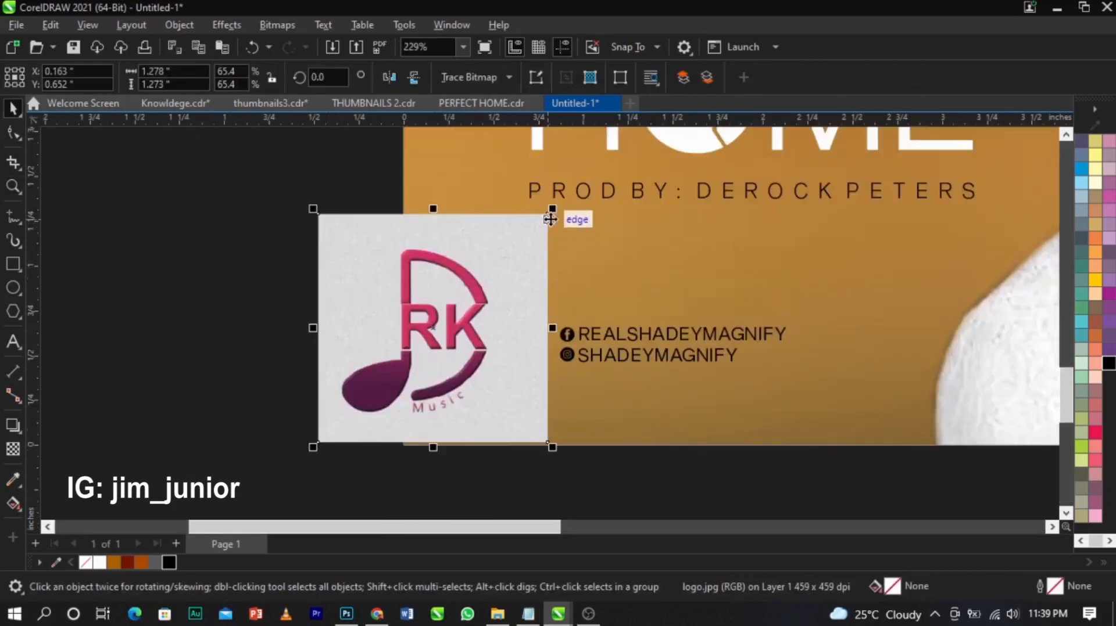
pyautogui.moveTo(552, 210); pyautogui.dragTo(580, 309)
pyautogui.moveTo(444, 332)
pyautogui.mouseDown()
pyautogui.moveTo(534, 342)
pyautogui.moveTo(504, 383)
pyautogui.moveTo(512, 374)
pyautogui.mouseUp()
# Scale the icons and handle text together to about 98.7% so they match the logo's height.
pyautogui.moveTo(518, 476); pyautogui.dragTo(910, 315)
pyautogui.scroll(2, 717, 358)
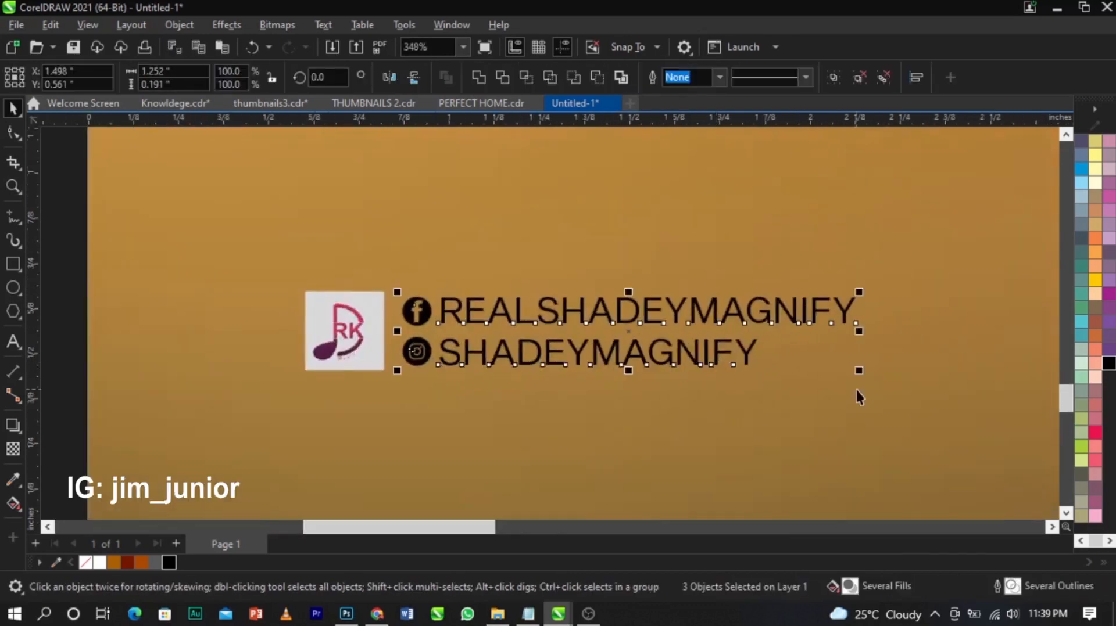
pyautogui.scroll(-3, 472, 364)
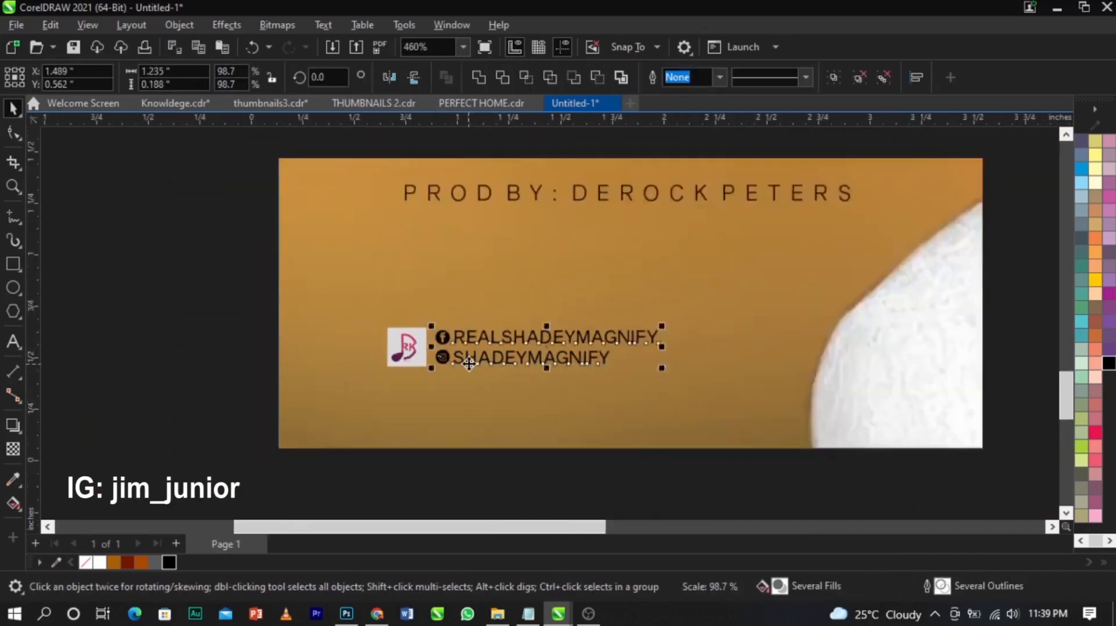
# Group the logo with the icons and handles, and align the group's left edge with the Perfect Home title.
pyautogui.moveTo(248, 316); pyautogui.dragTo(654, 425)
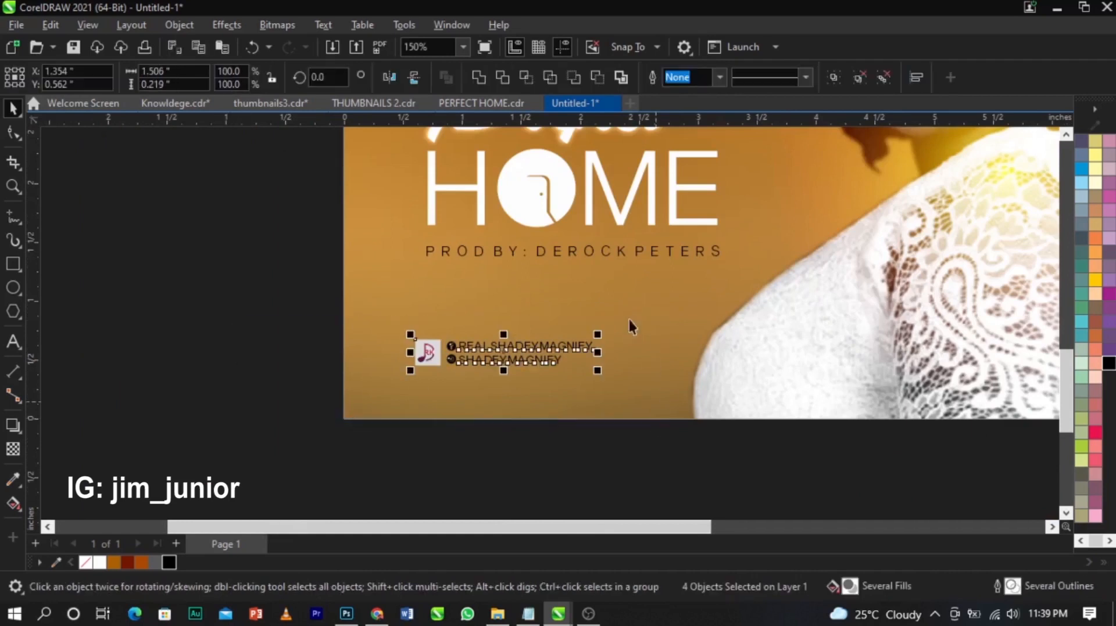
pyautogui.hotkey('ctrl', 'g')
pyautogui.keyDown('shift'); pyautogui.click(641, 251); pyautogui.keyUp('shift')
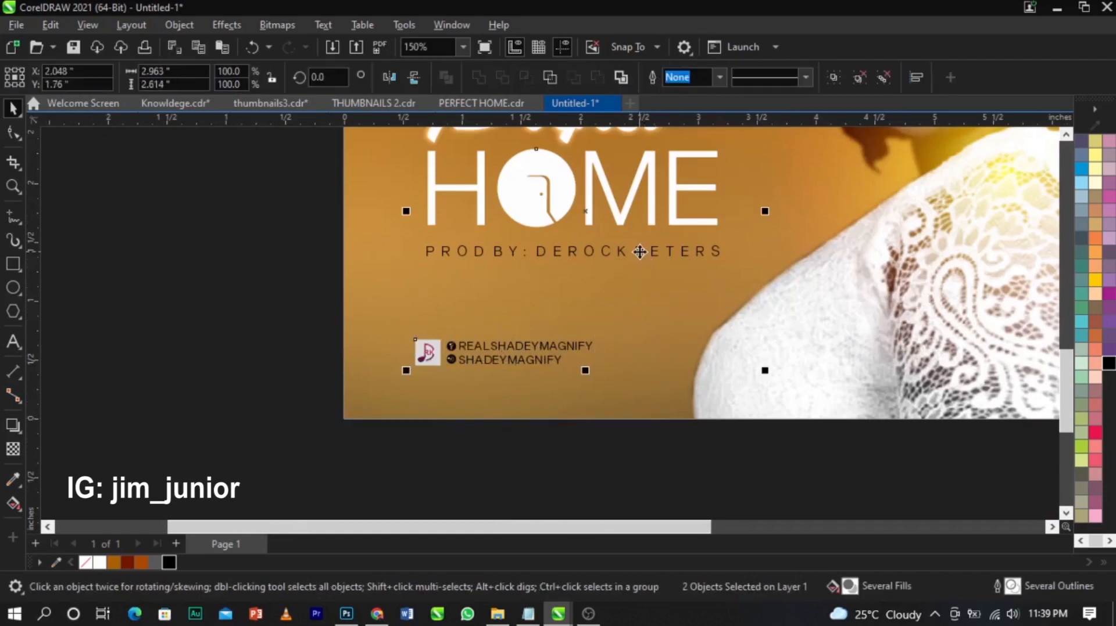
# Enlarge the logo and handles group to about 1.755 inches wide and preview the whole cover in full screen.
pyautogui.moveTo(252, 291); pyautogui.dragTo(648, 398)
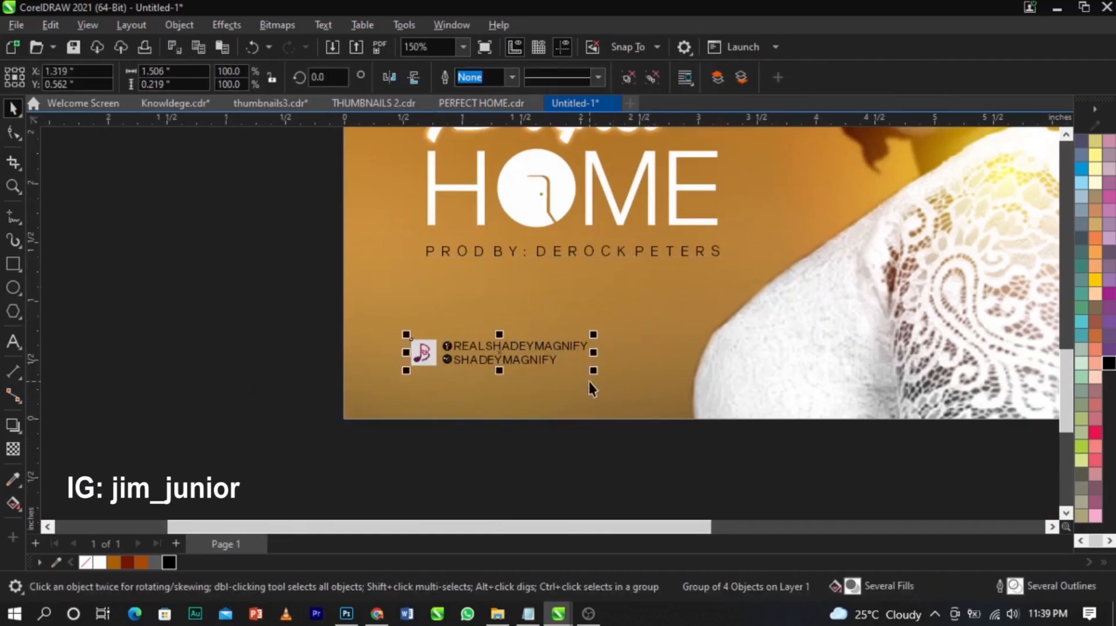
pyautogui.moveTo(594, 372); pyautogui.dragTo(623, 381)
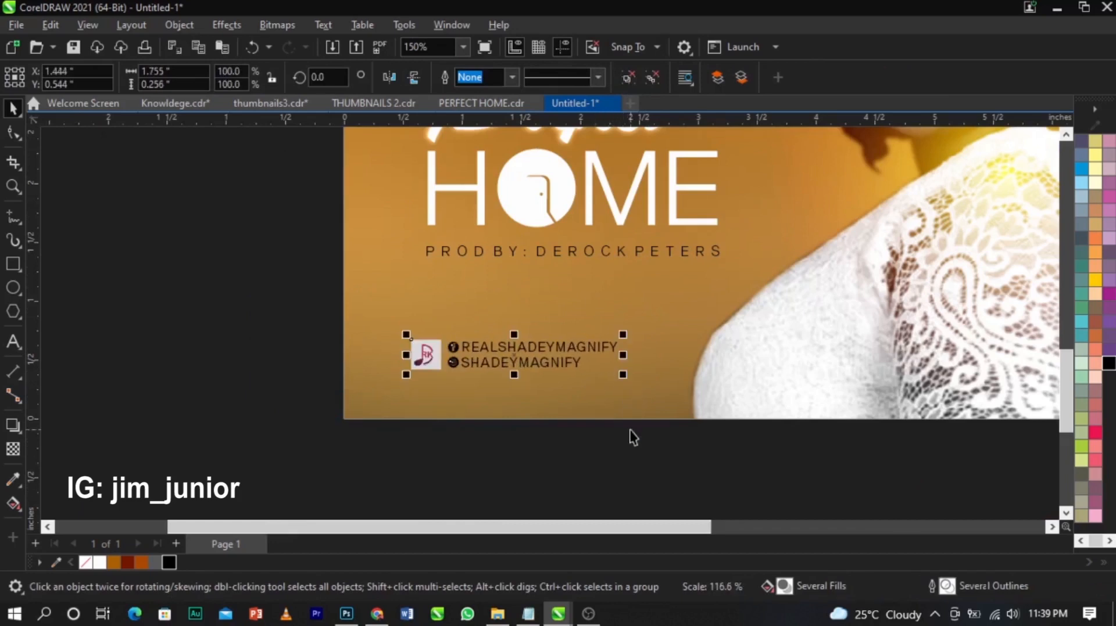
pyautogui.press('Escape')
pyautogui.hotkey('shift', 'F4')
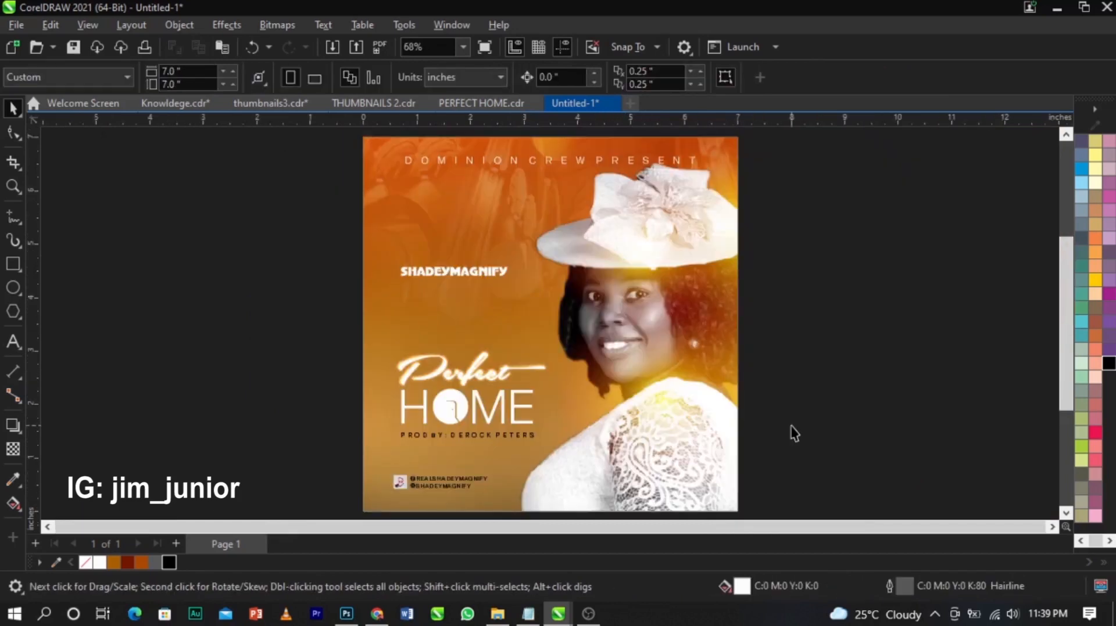
pyautogui.press('F9')
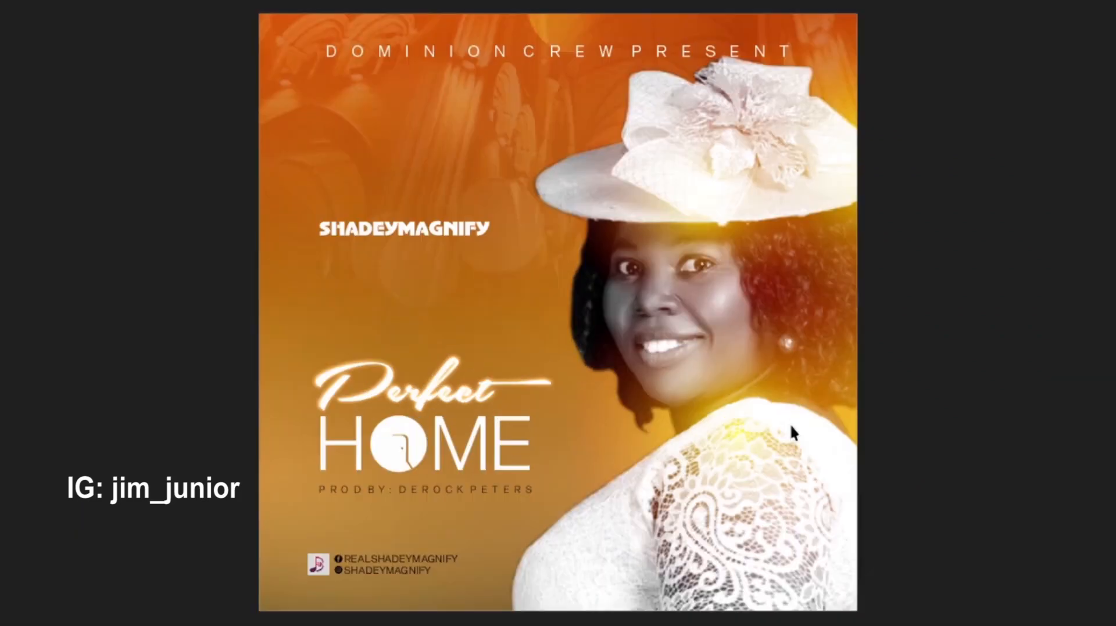